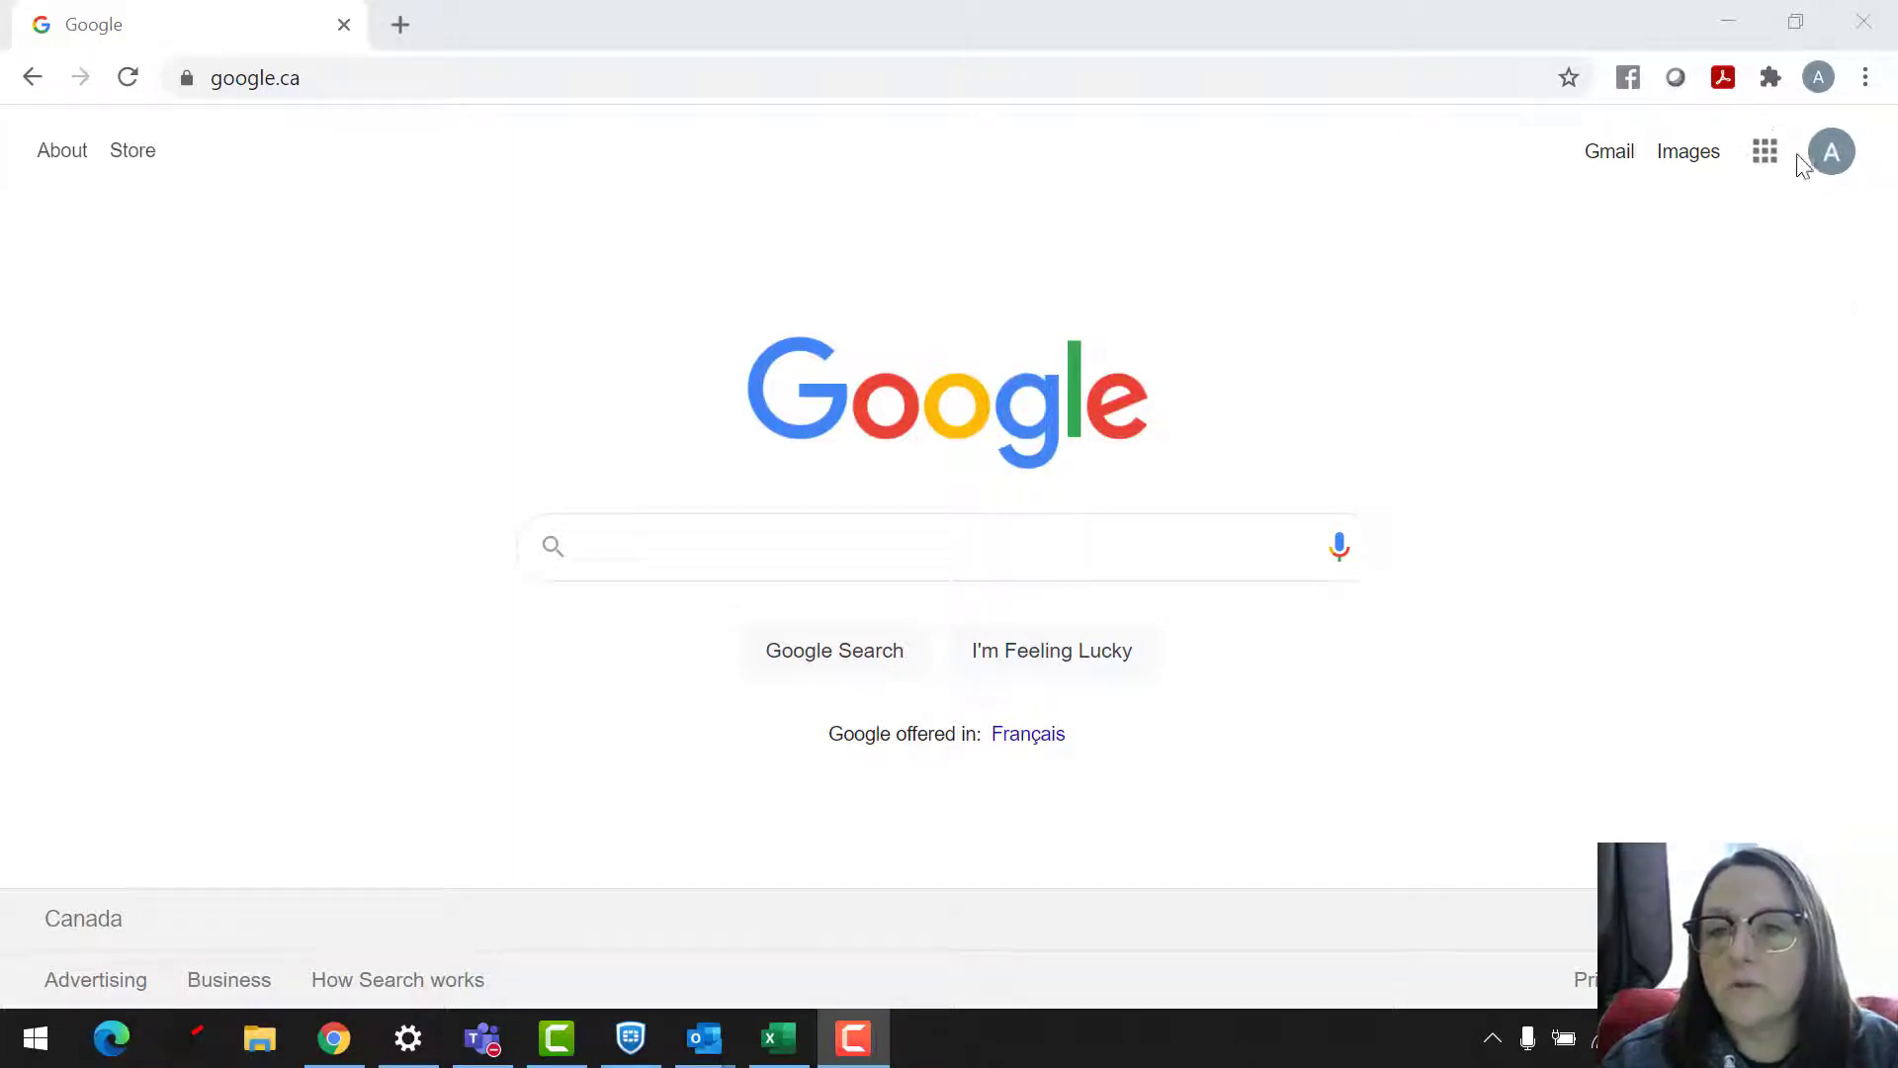
Open the Google Account page from the Google apps and look over its home overview.
click(1766, 158)
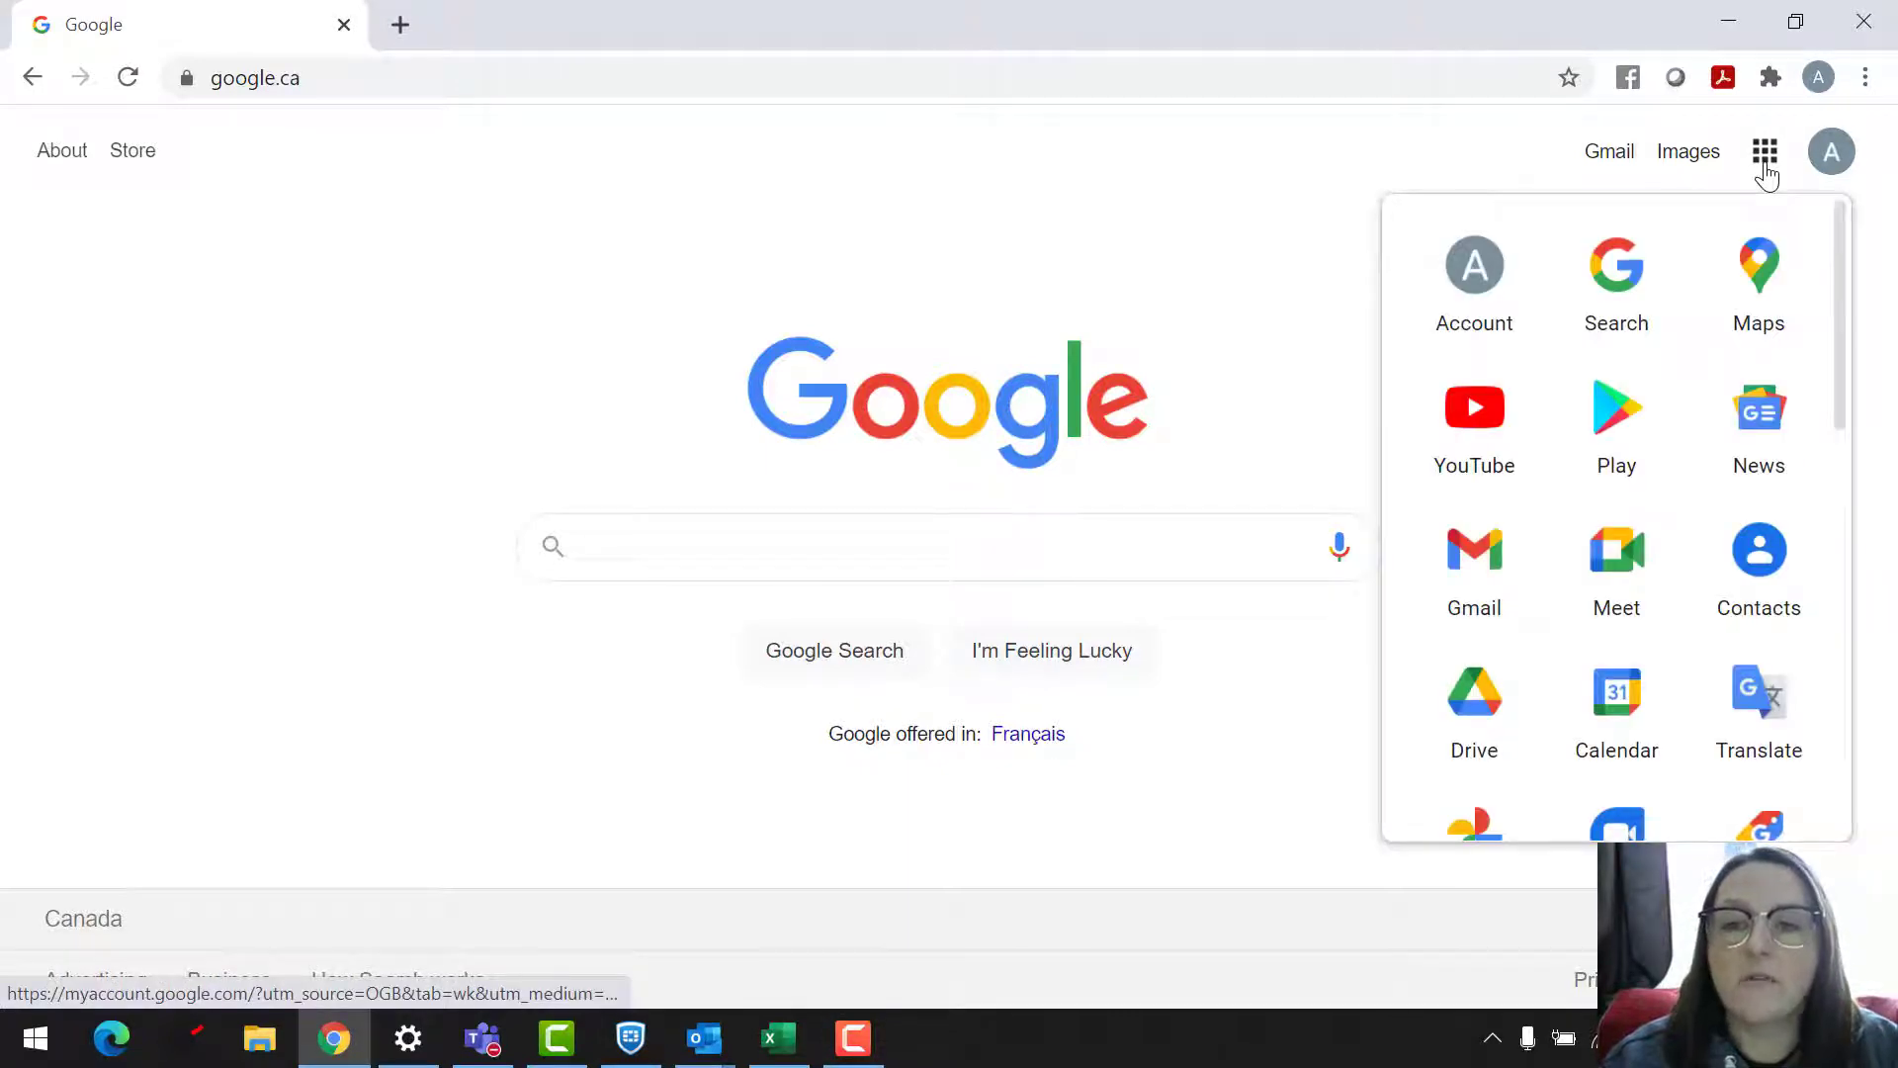
click(1486, 282)
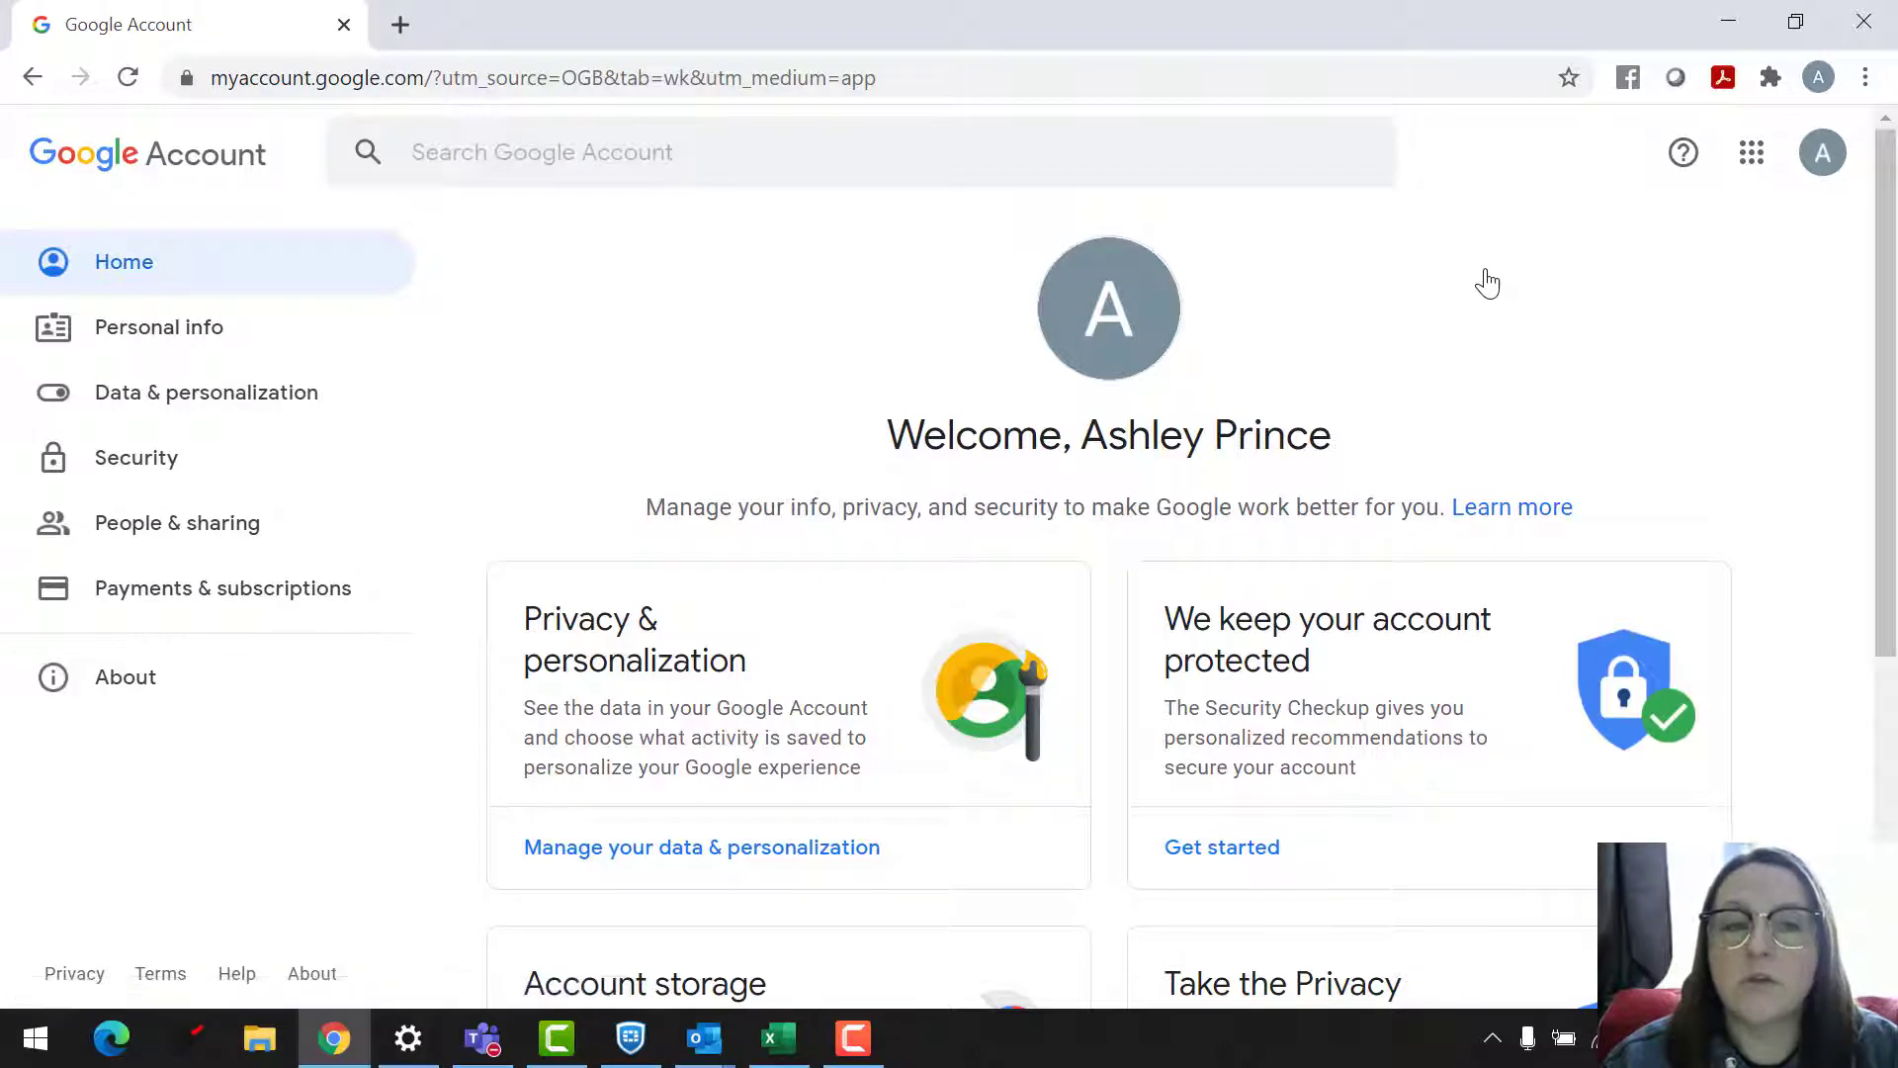
scroll(1488, 283, down, 2)
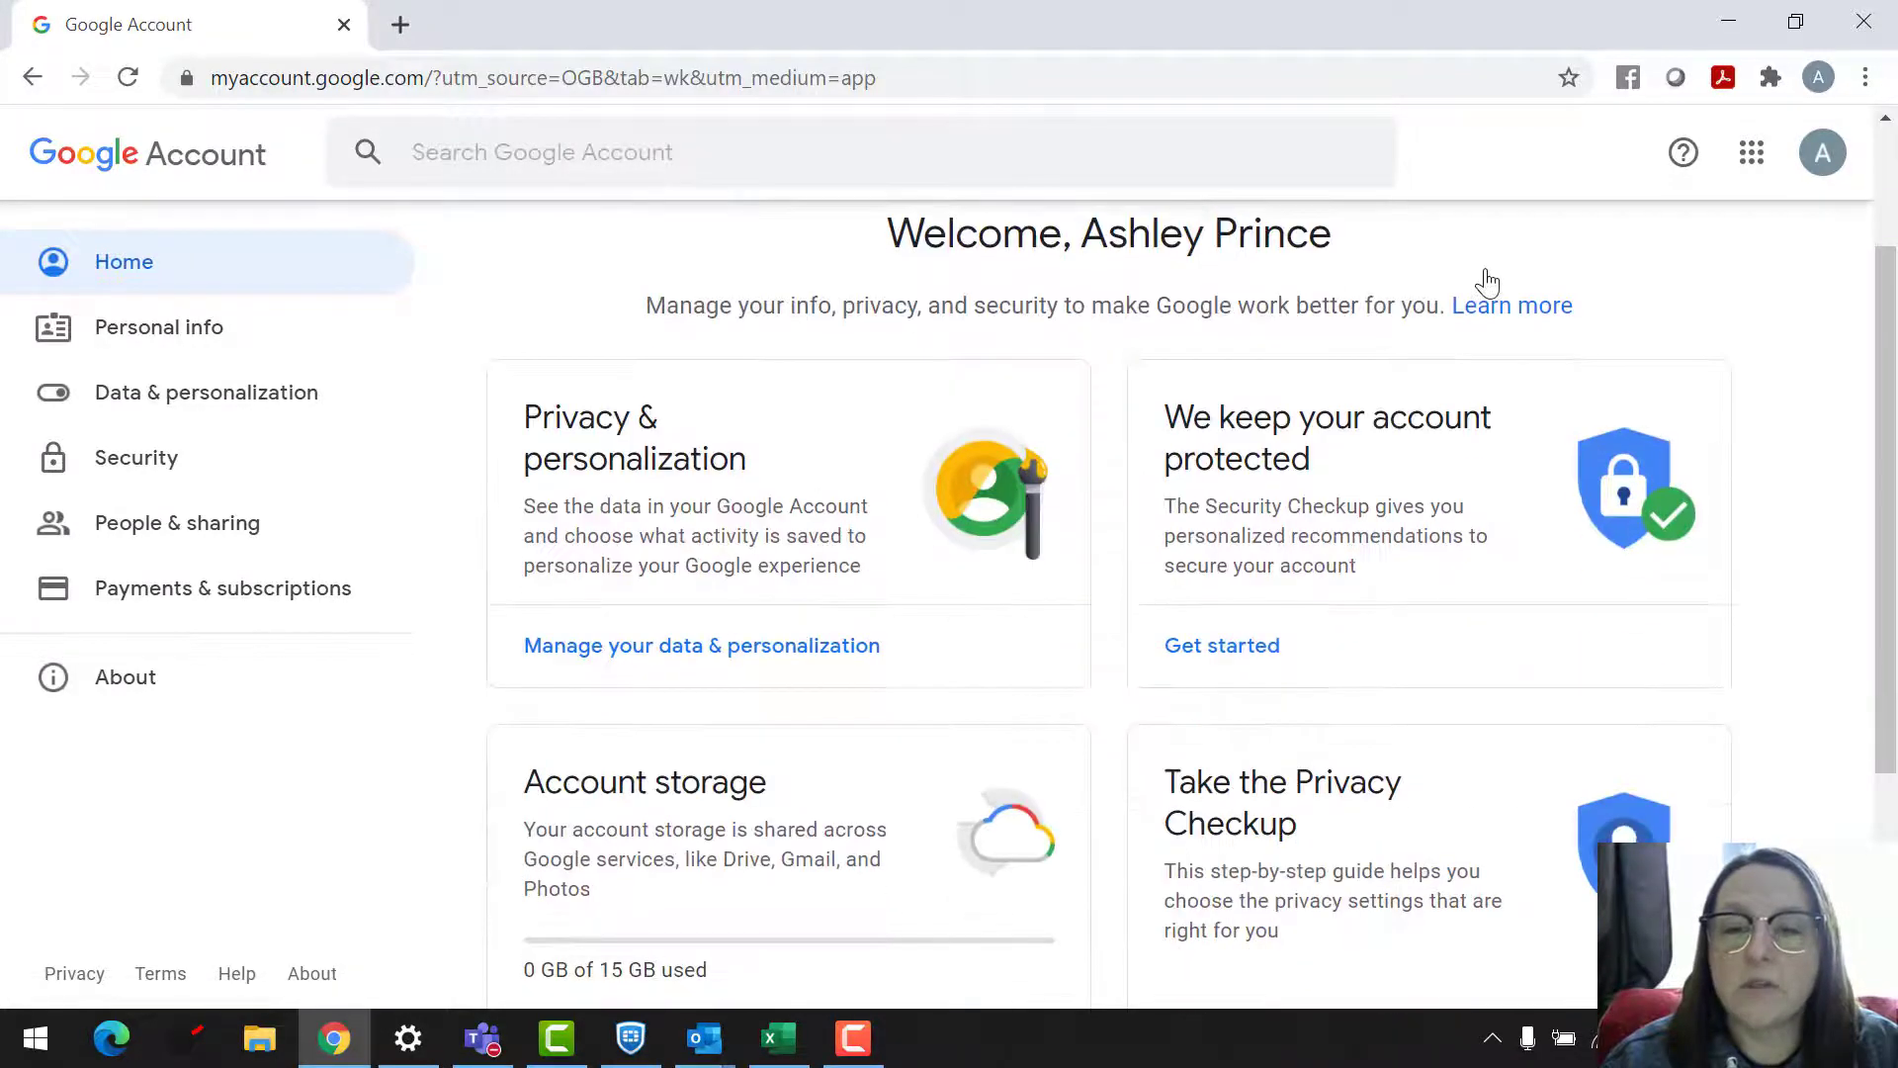
scroll(1487, 283, up, 1)
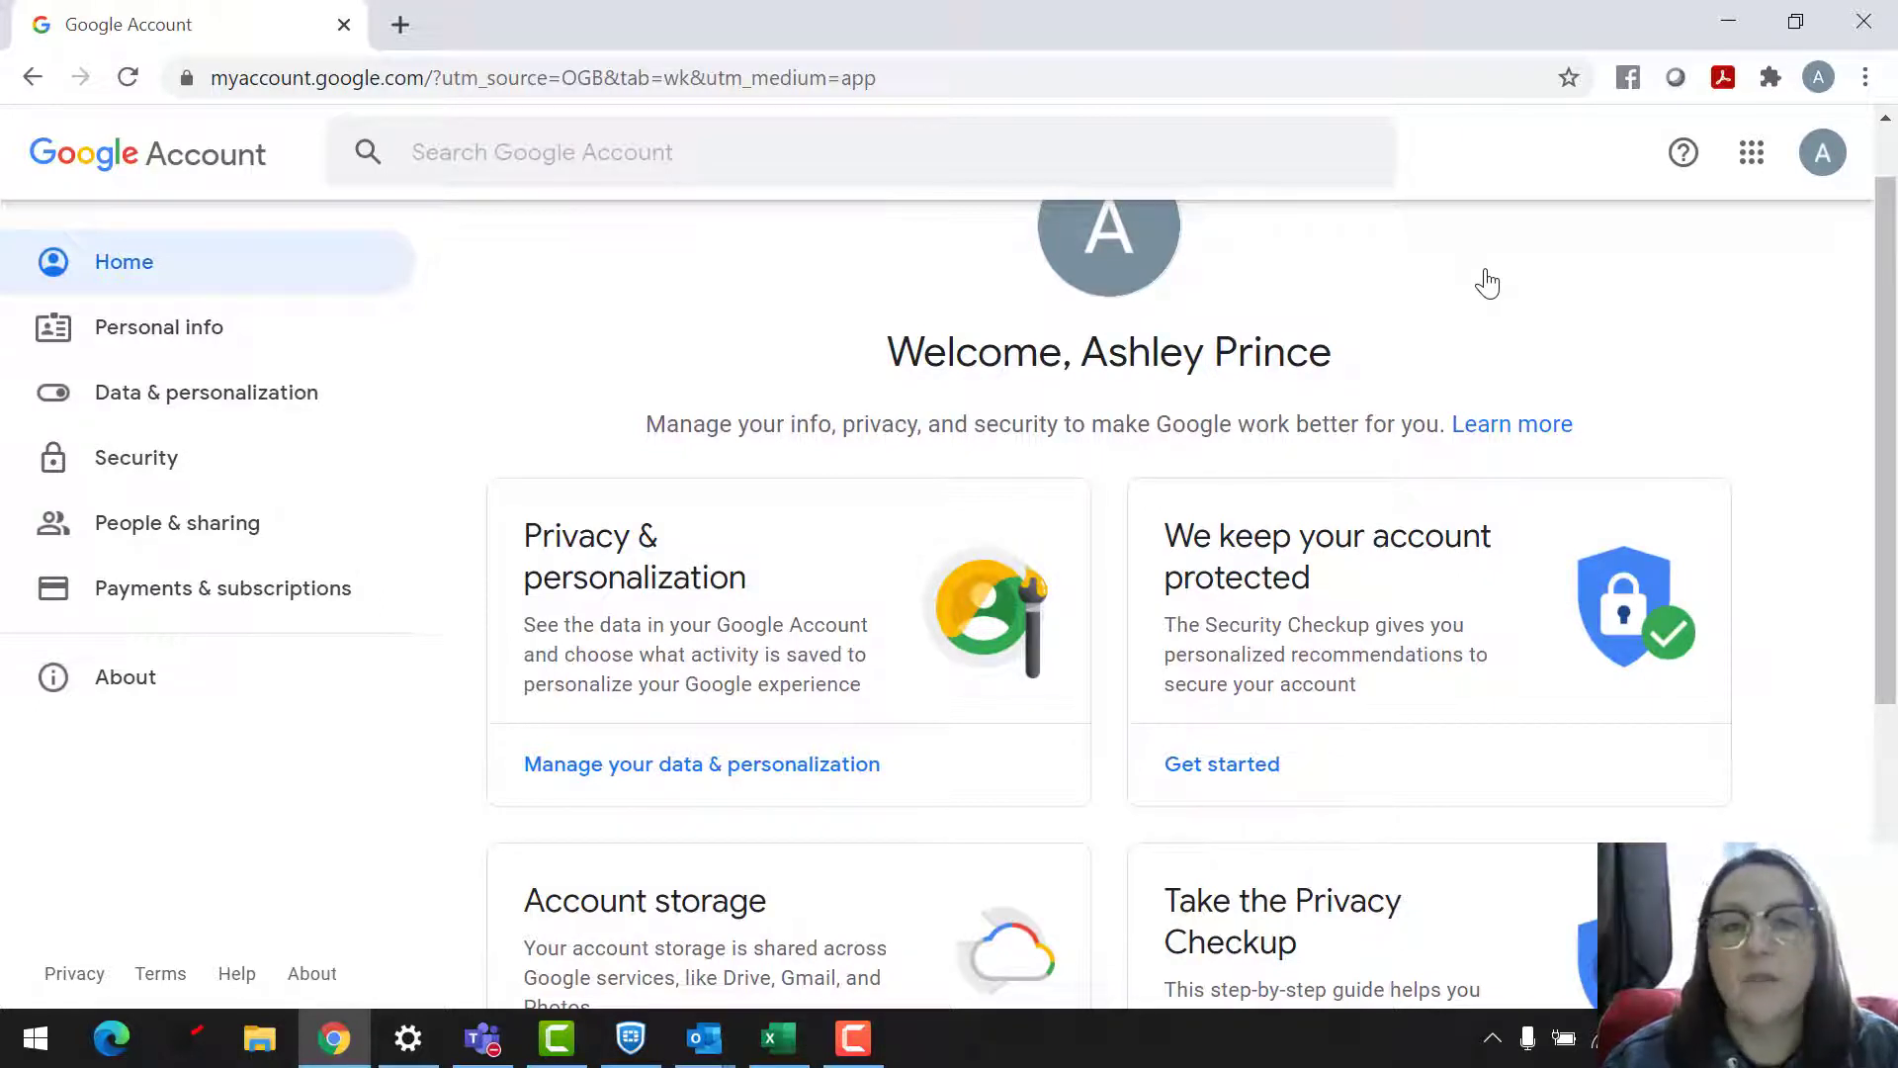
Open Google Search and Google Maps from the Google apps.
click(1765, 170)
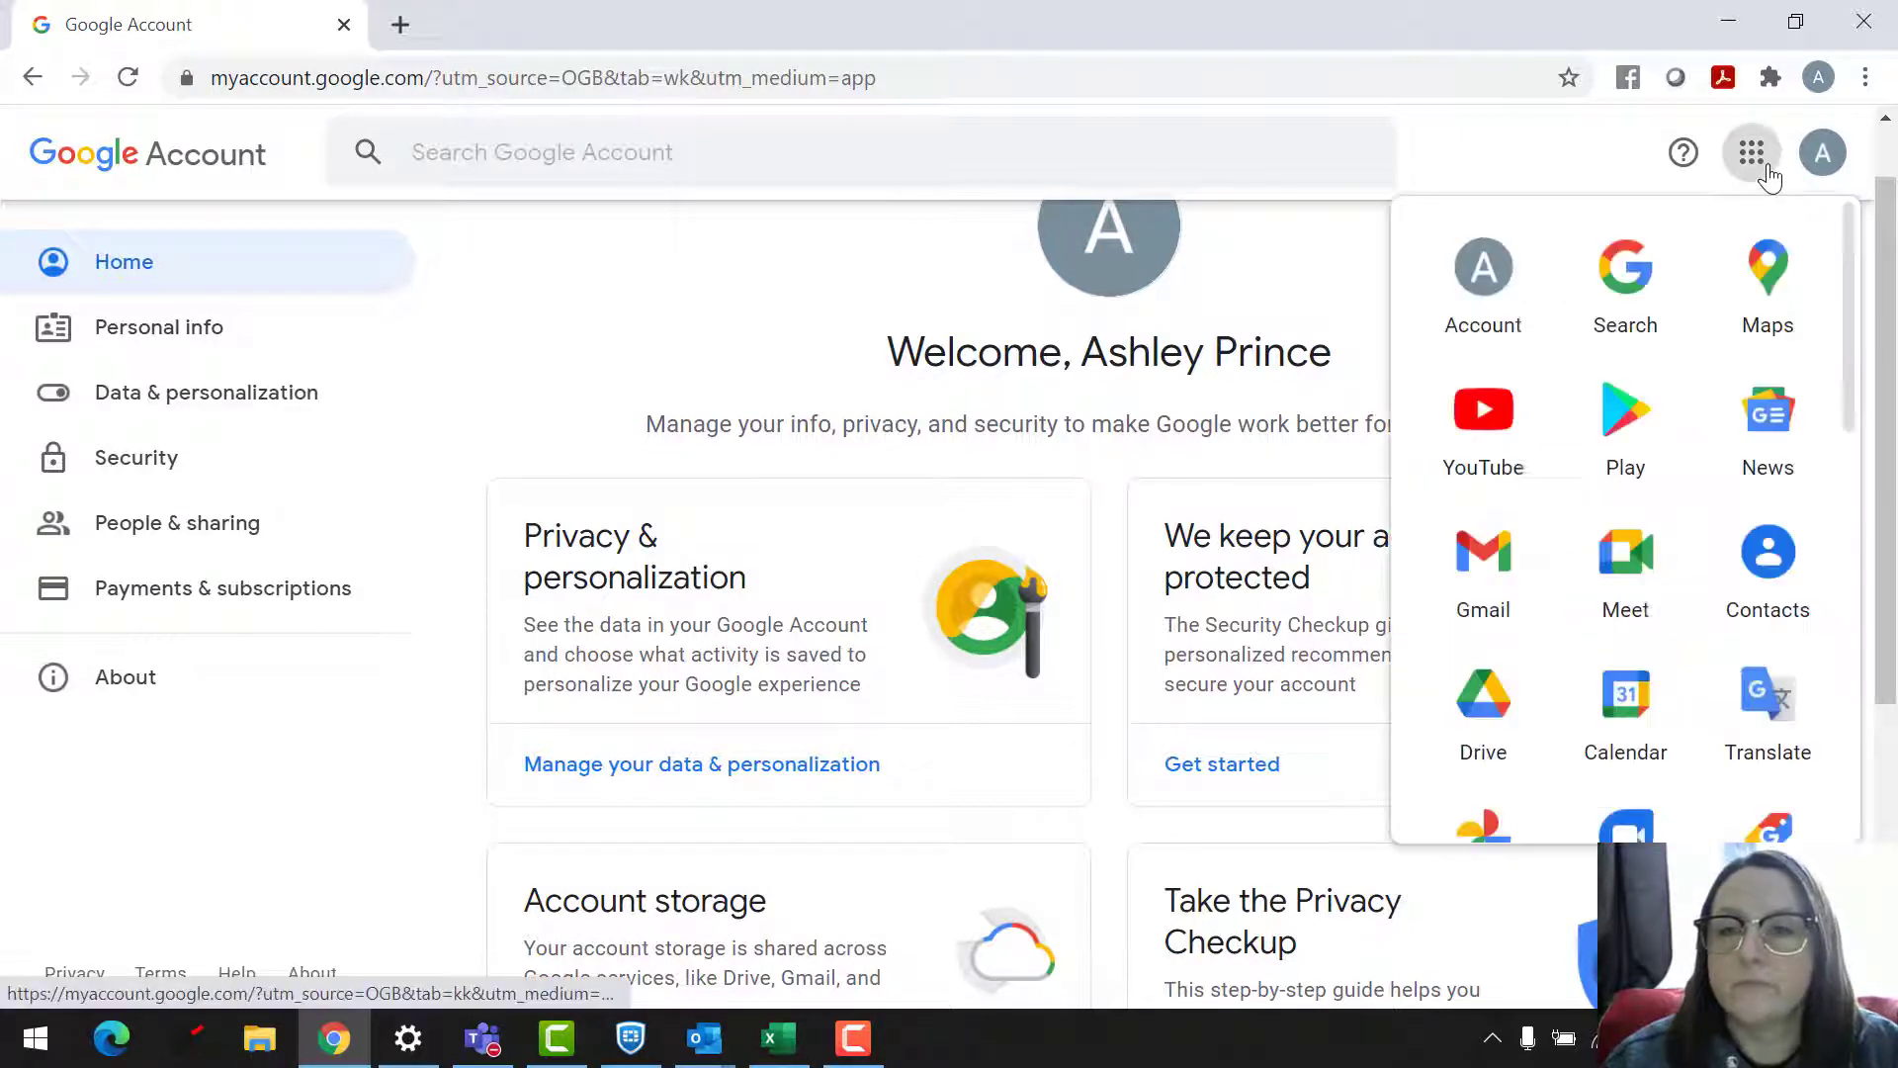
click(1625, 275)
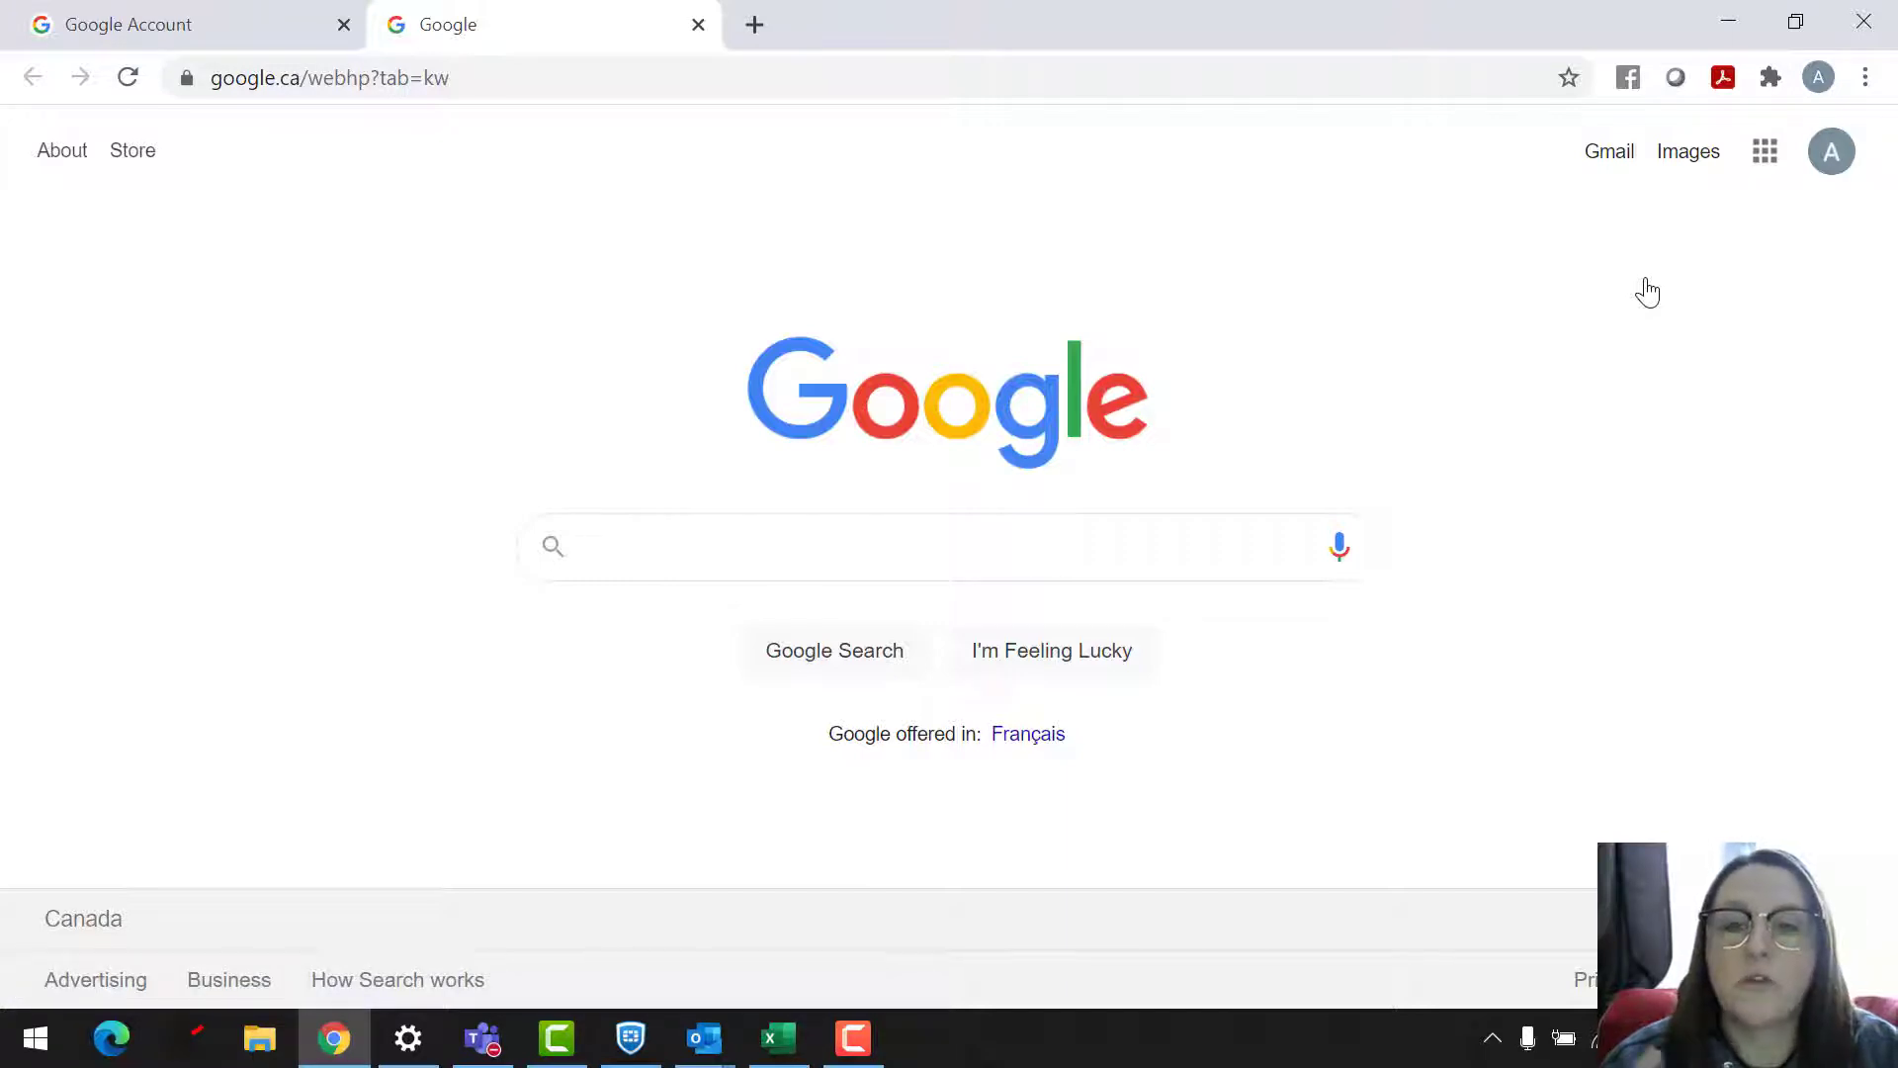
click(1765, 154)
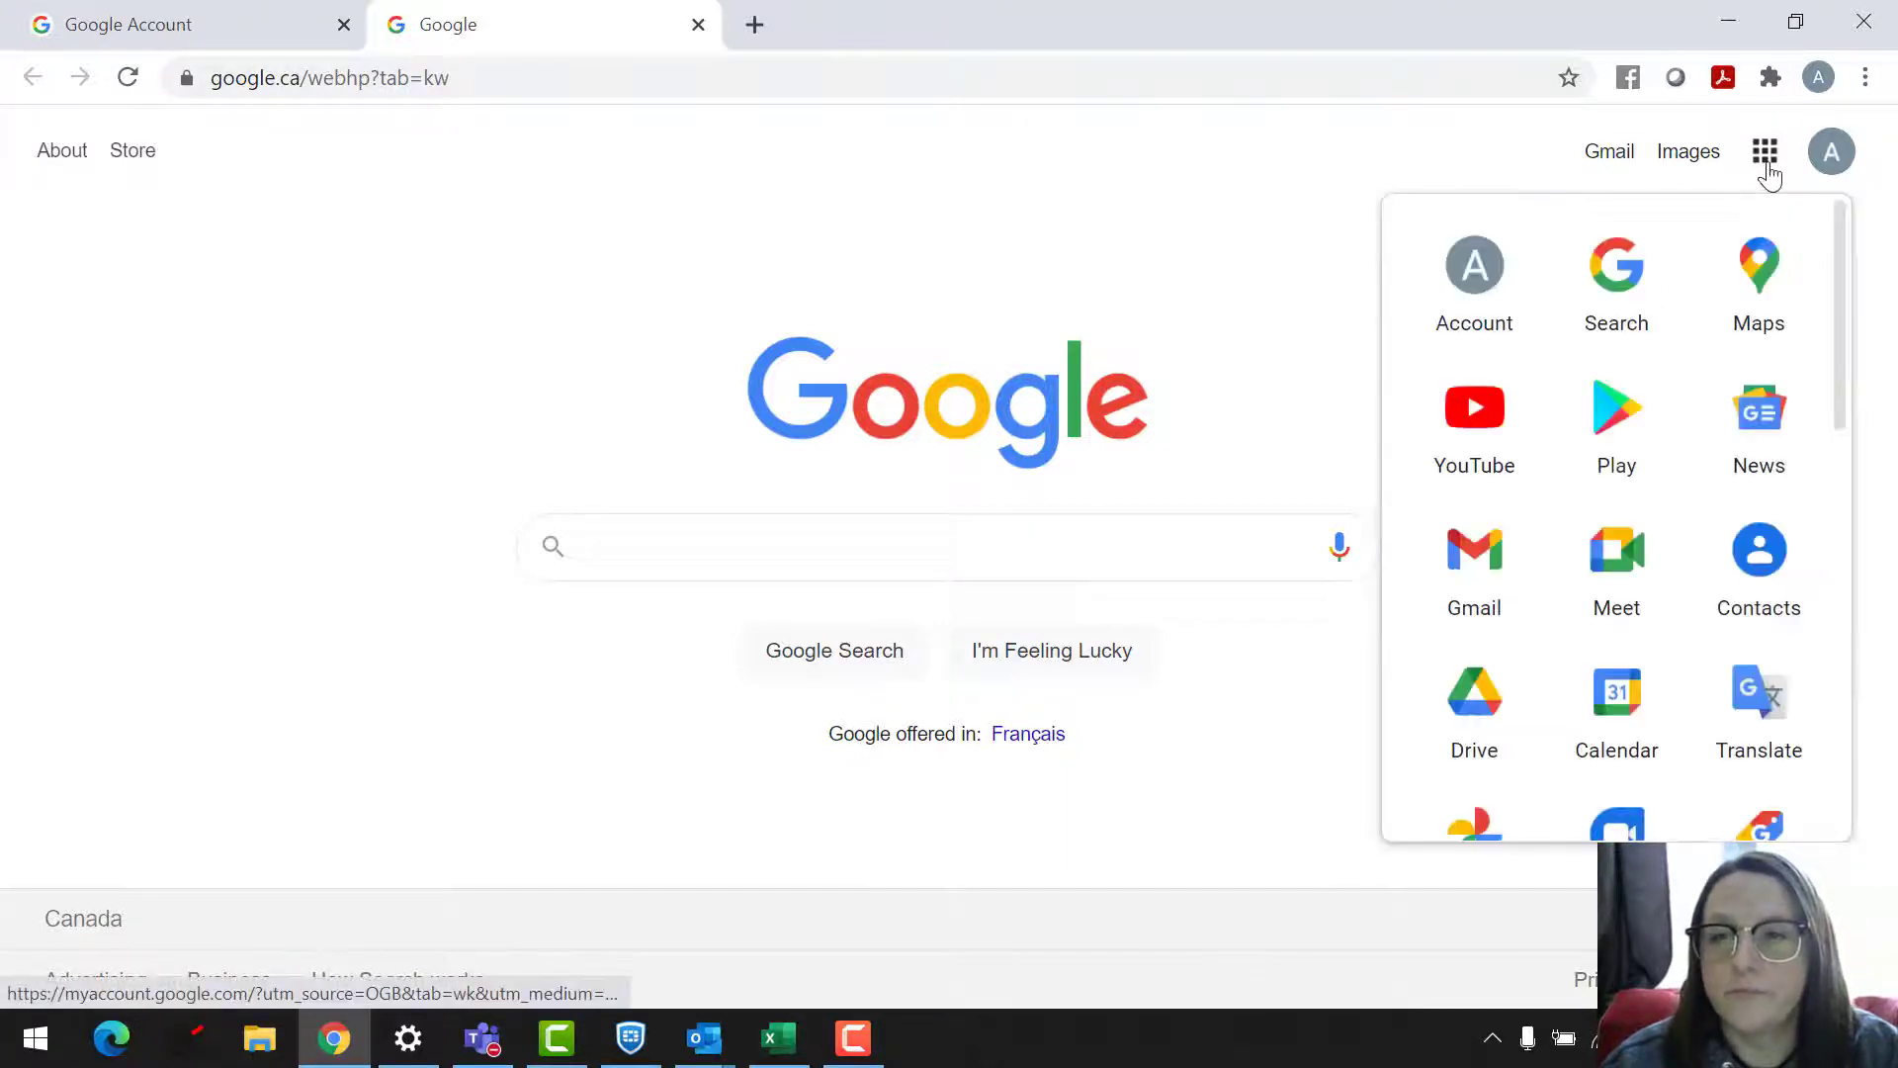
click(1761, 269)
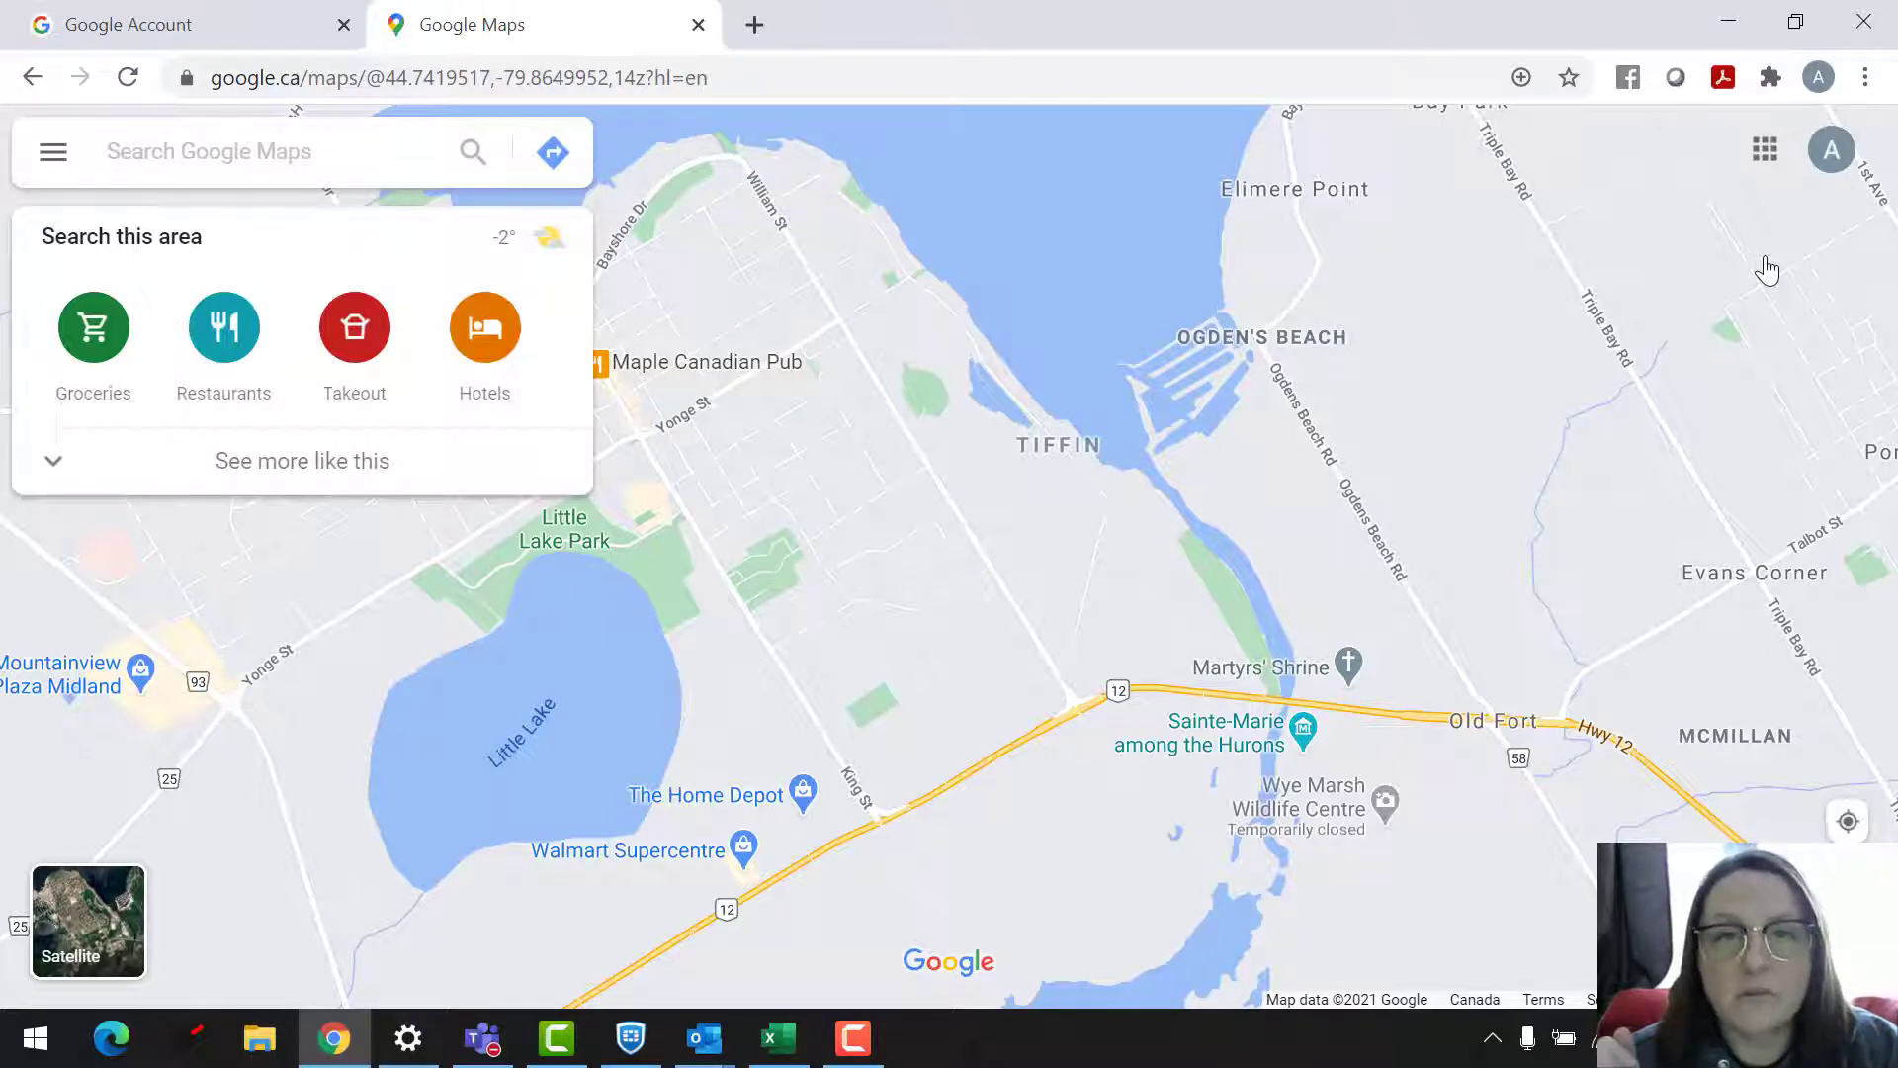
Visit YouTube and close its page, and open the Google Play store from the Google apps.
click(1766, 149)
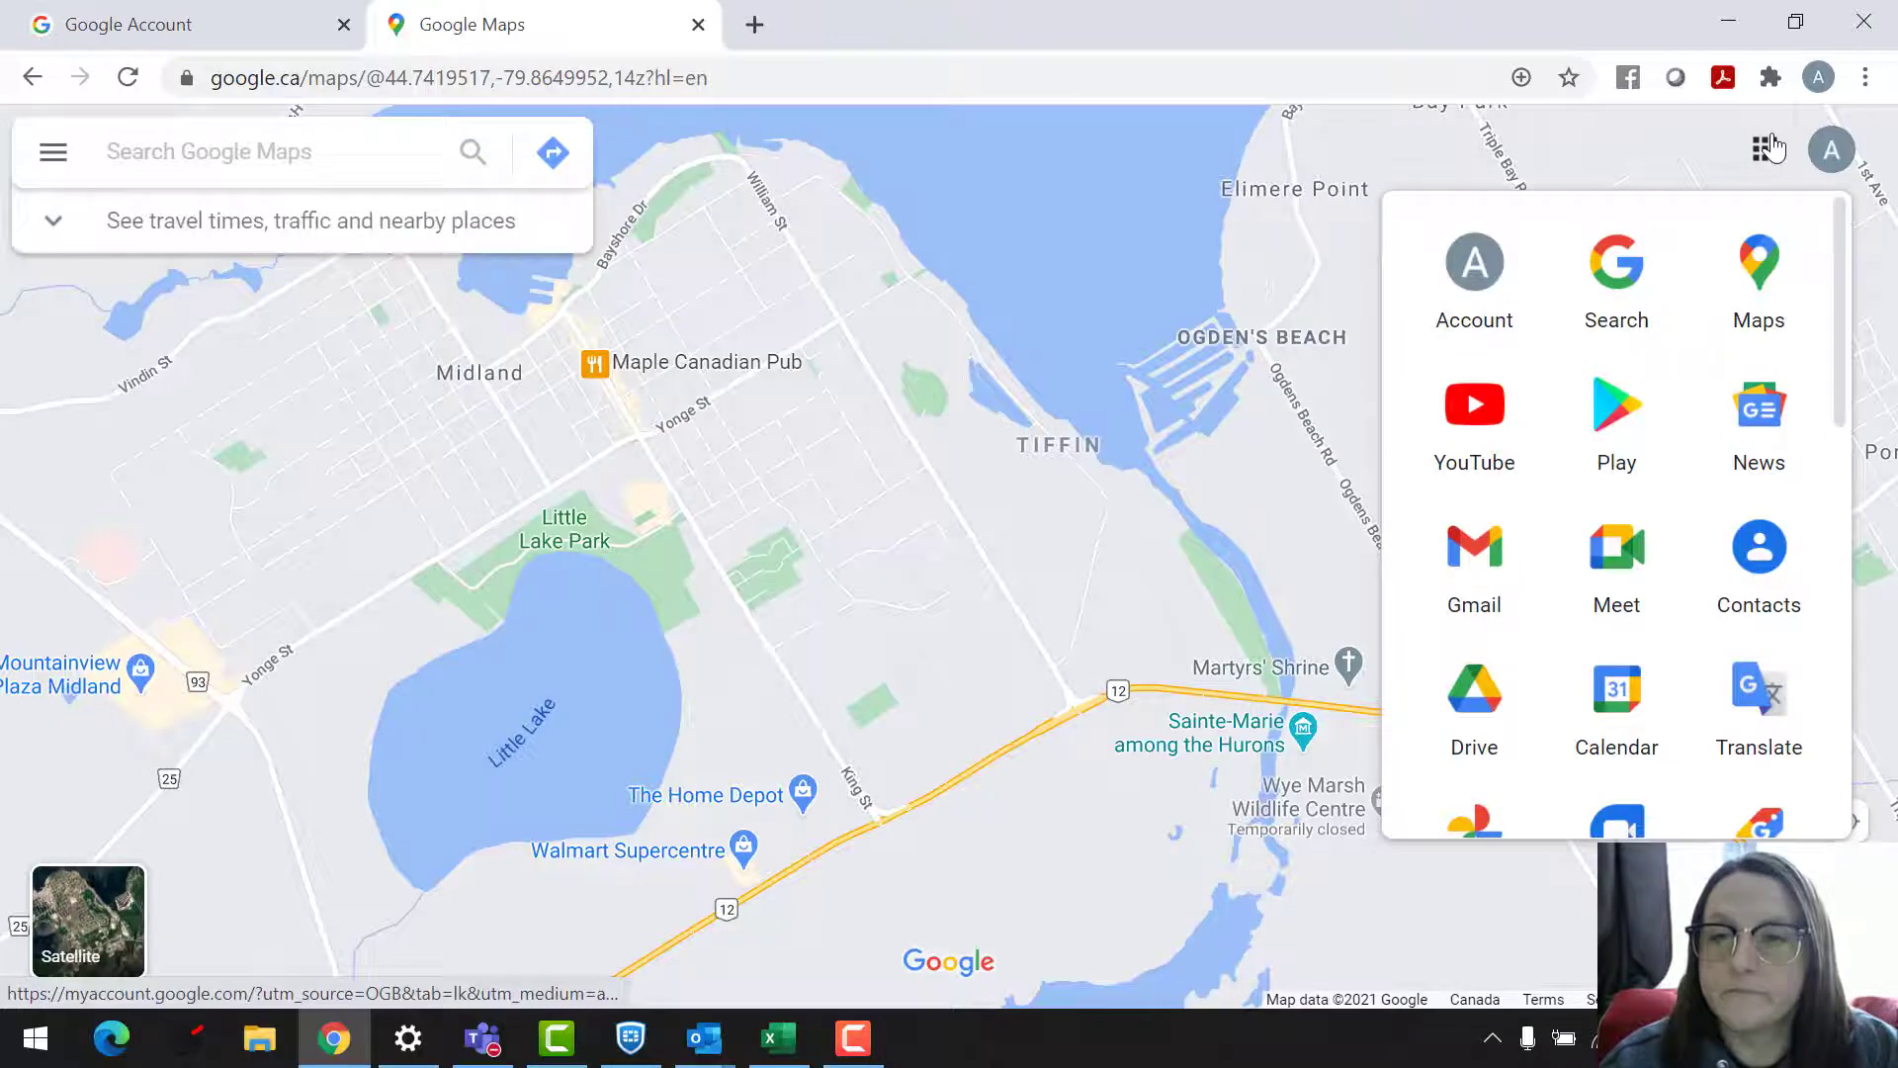
click(1475, 415)
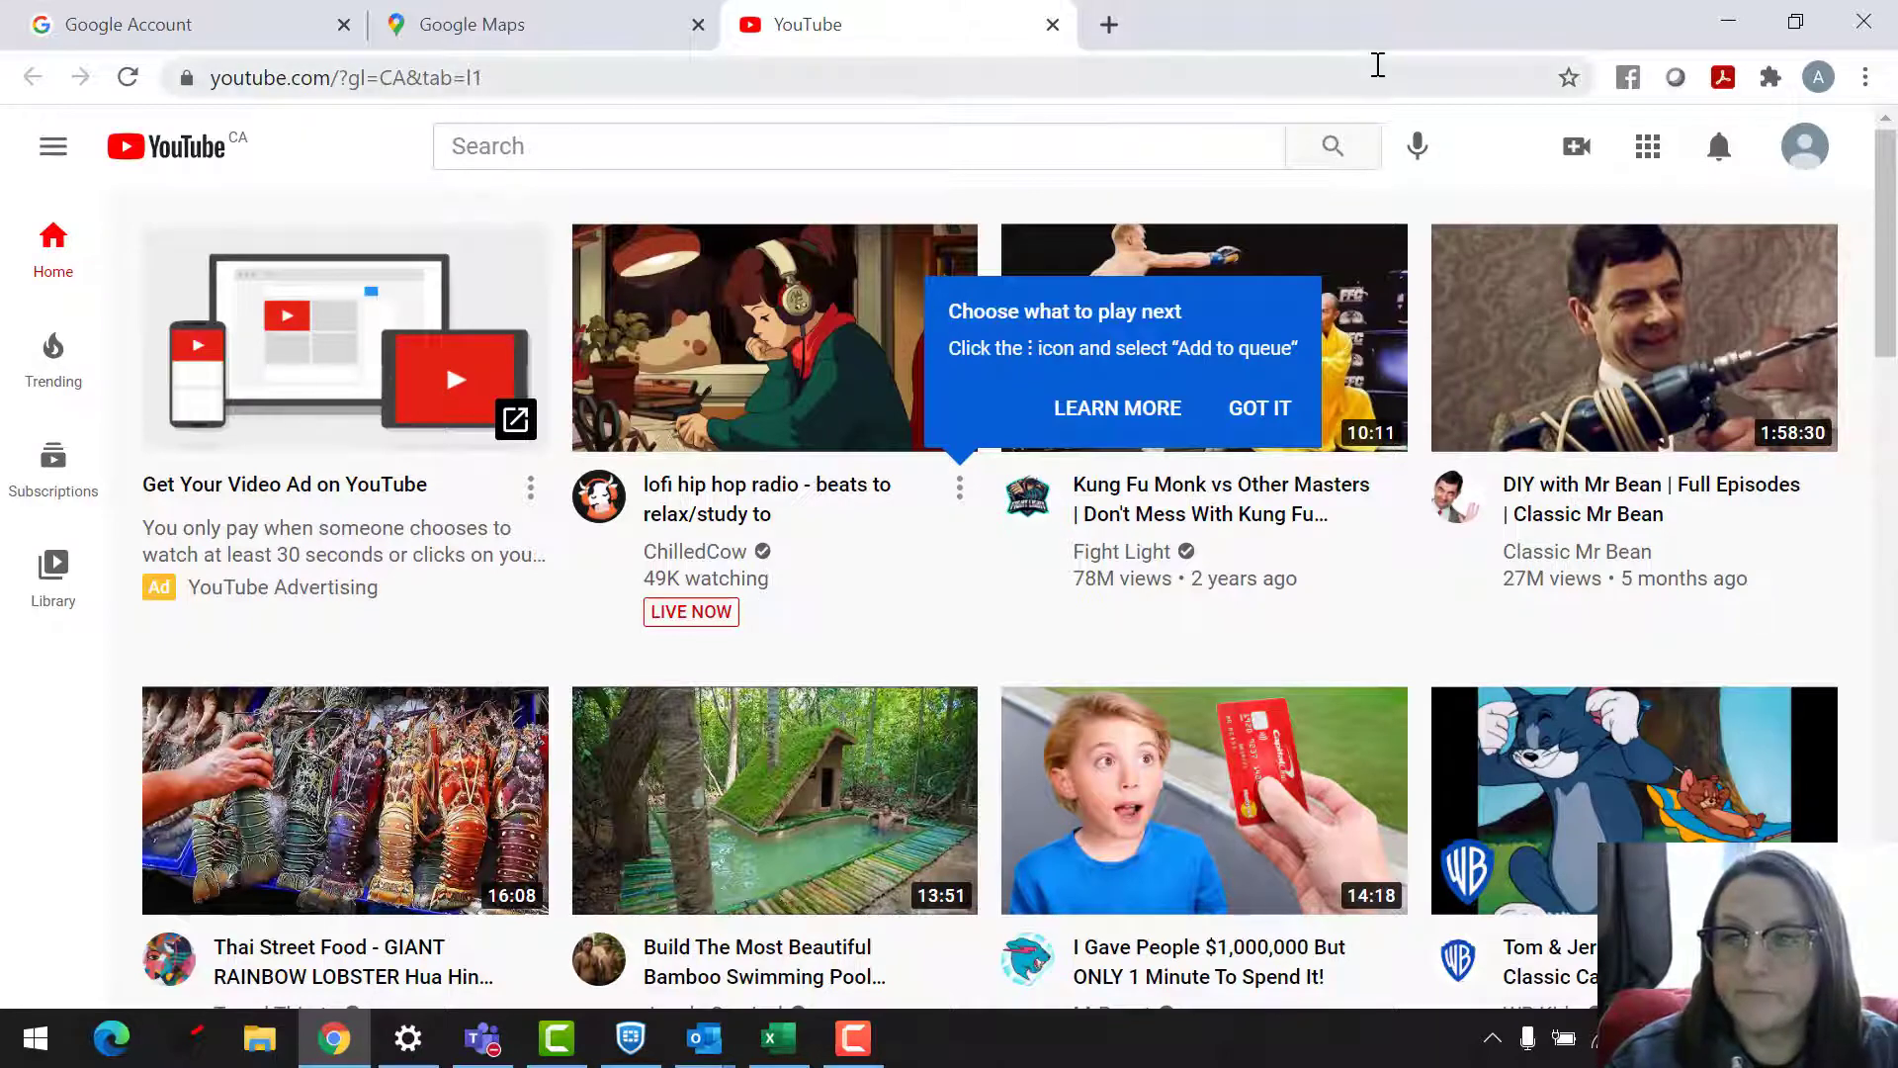
click(1053, 25)
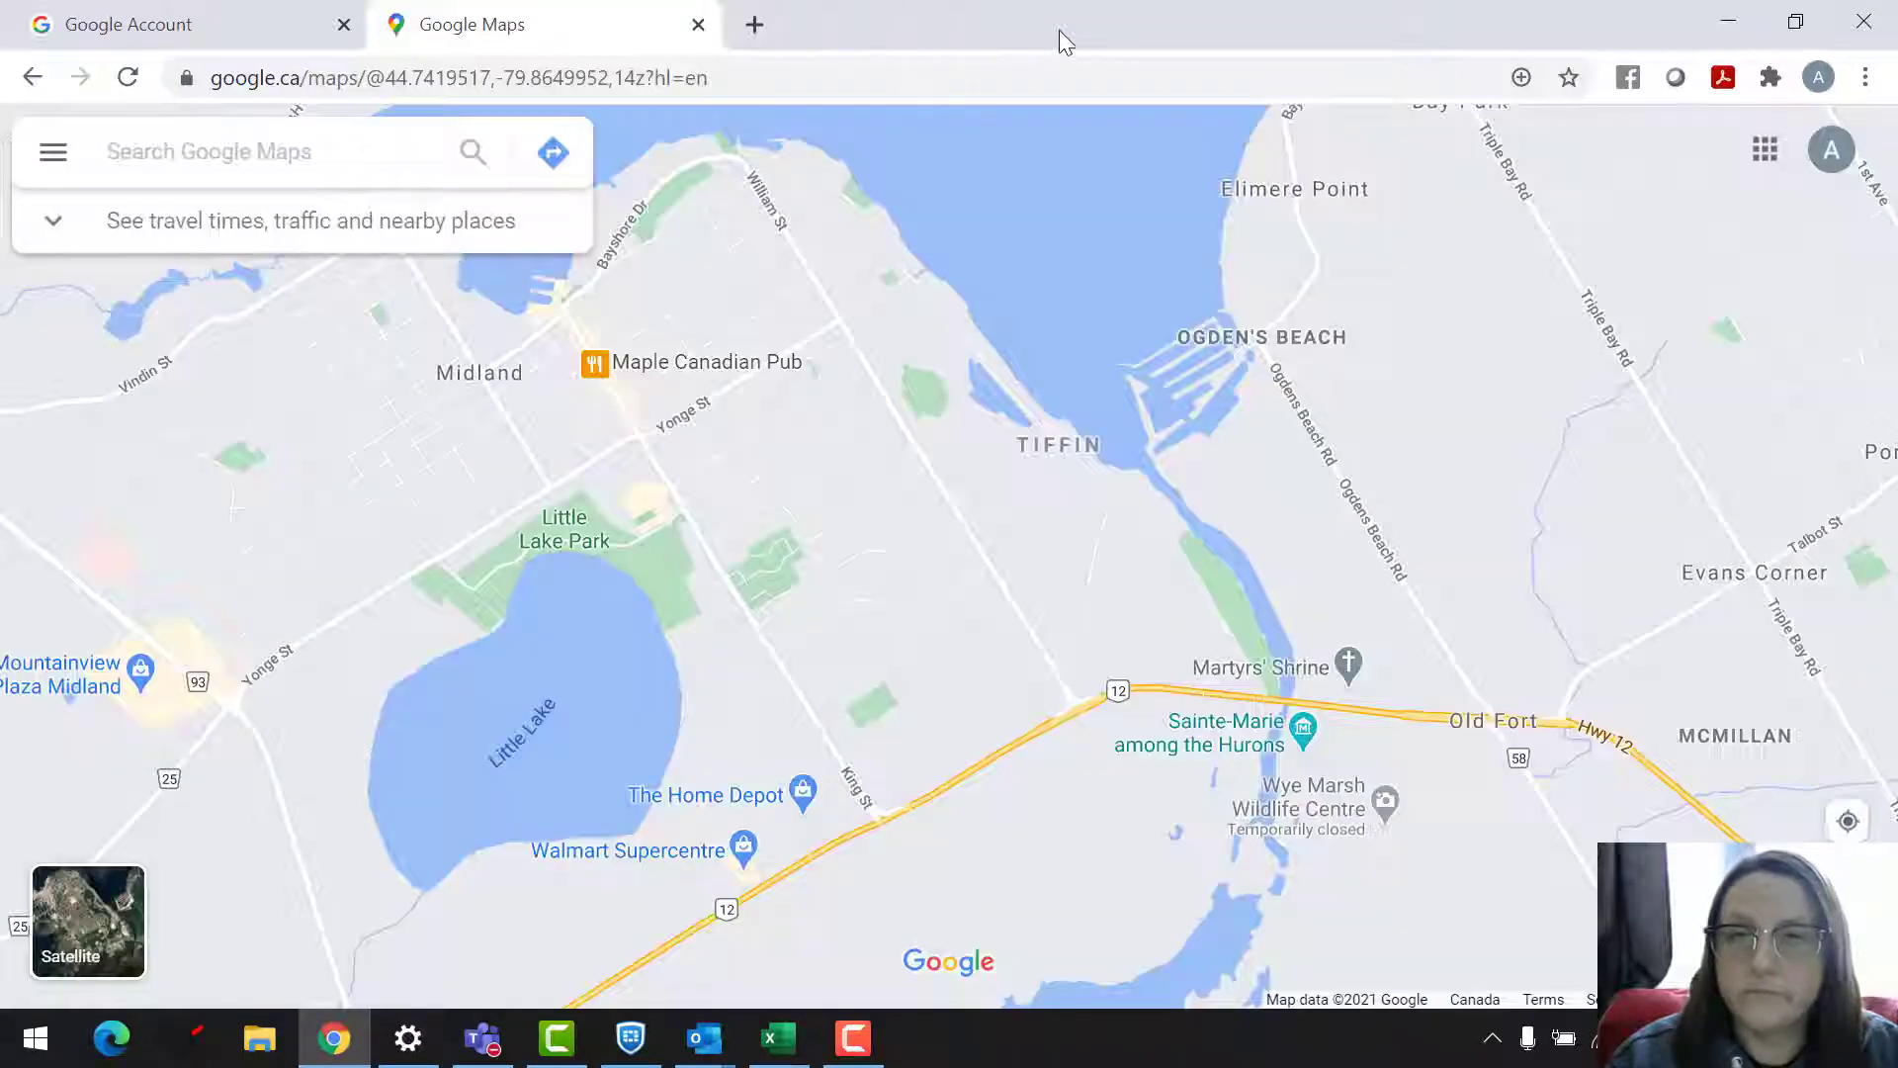
click(1766, 153)
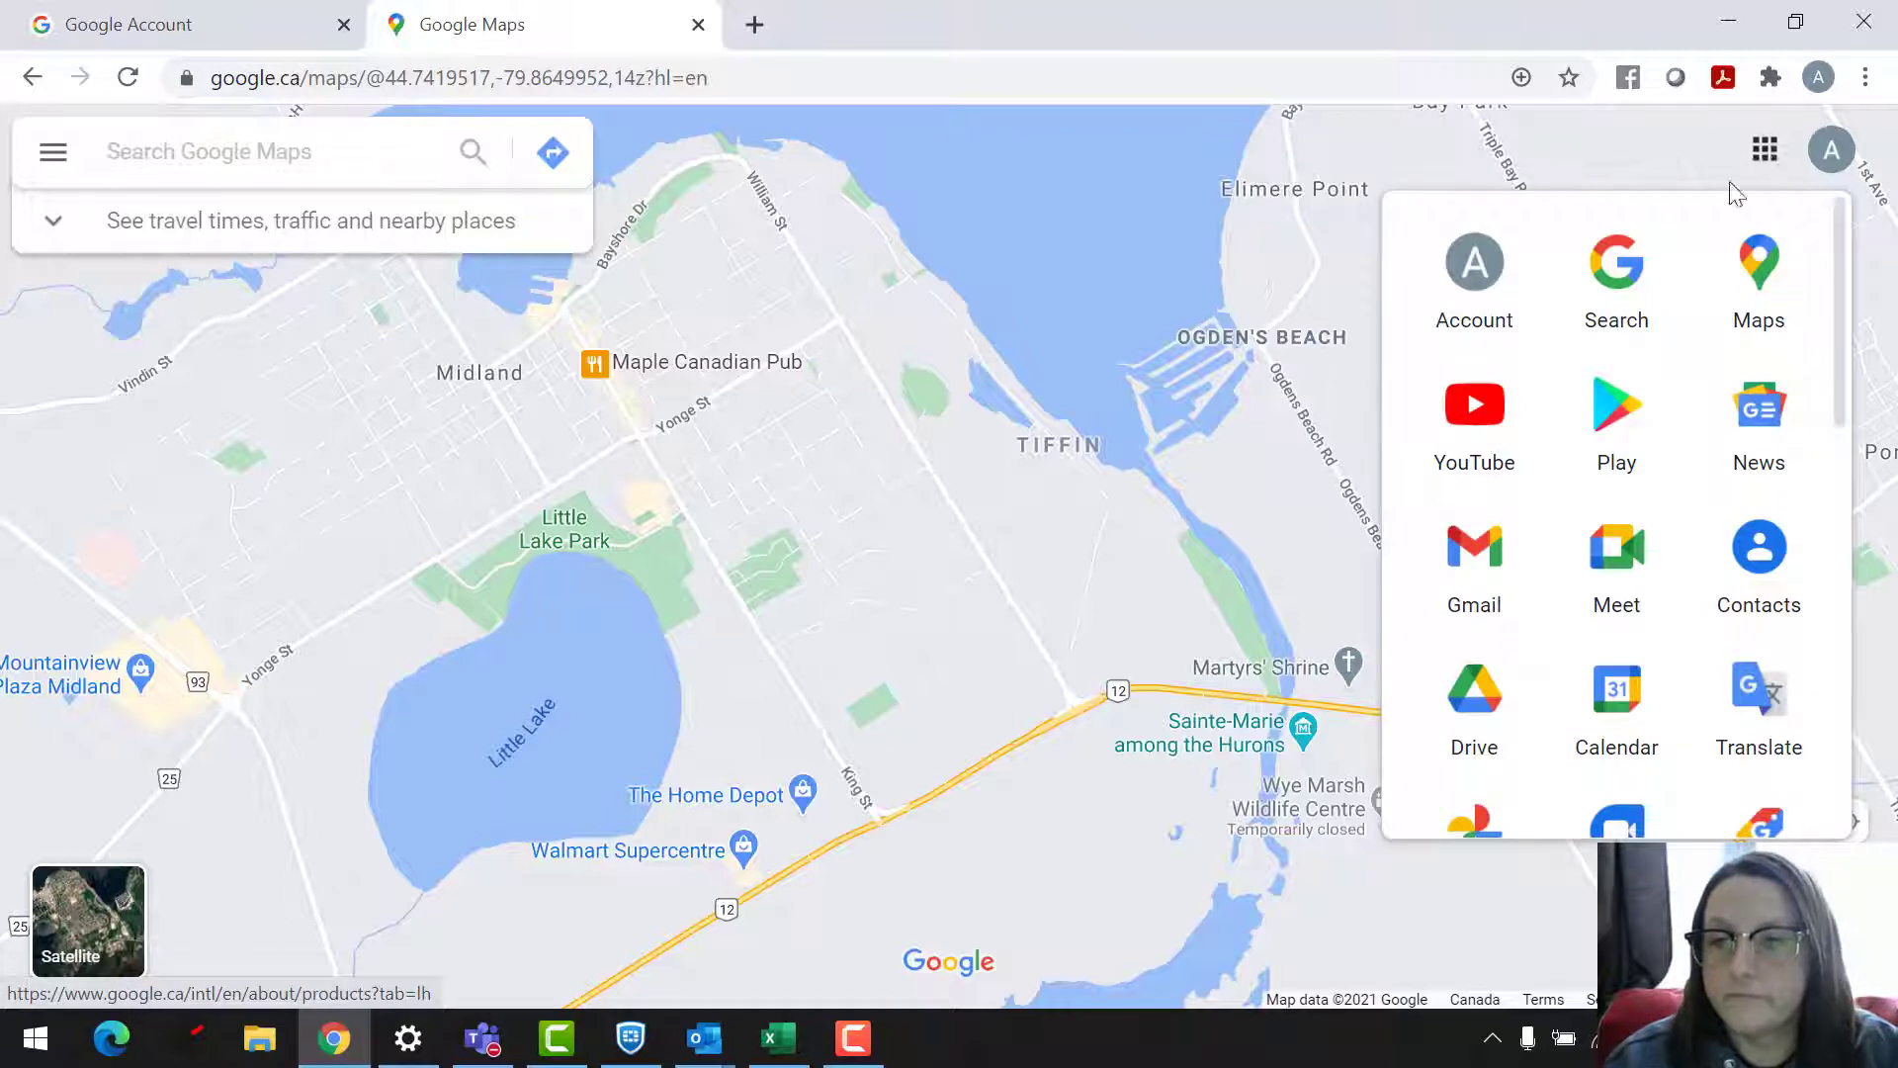
click(1606, 425)
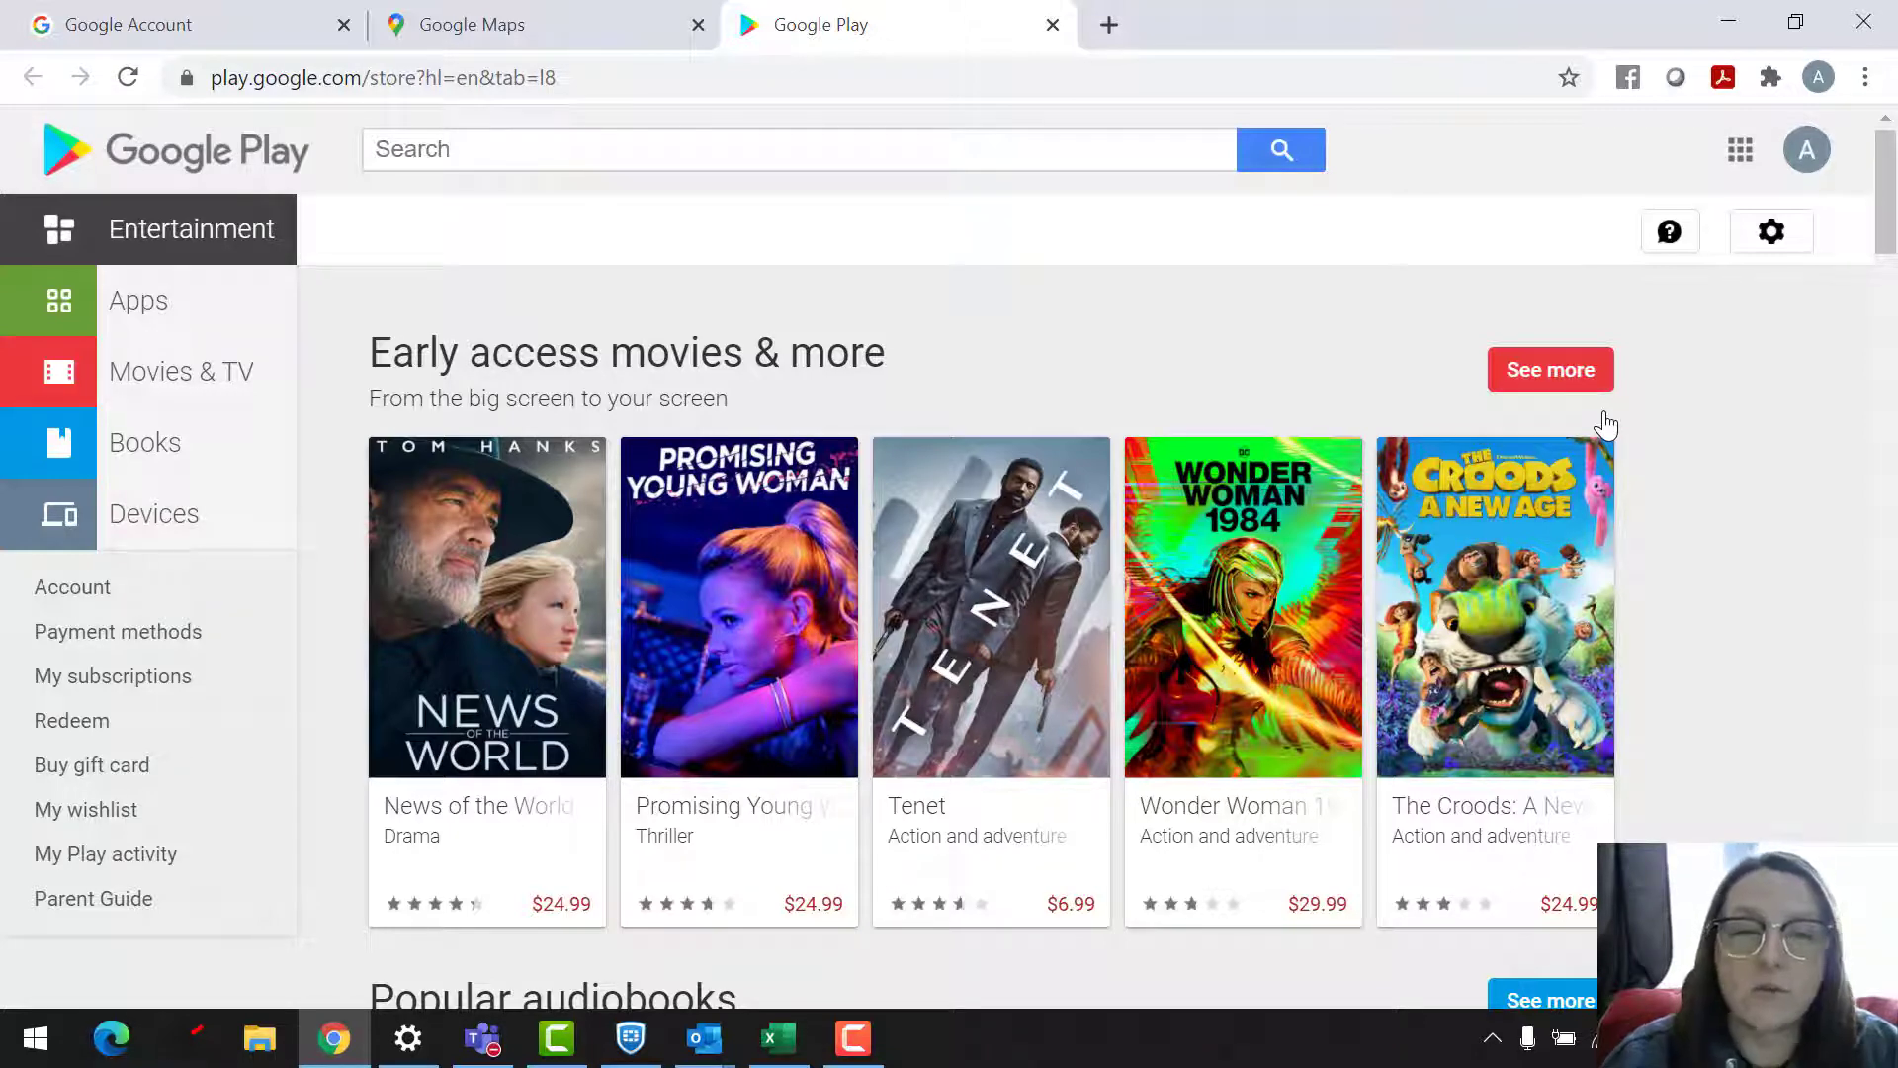
Open Google News and look through its topic sections, headlines and trending news topics.
click(1740, 150)
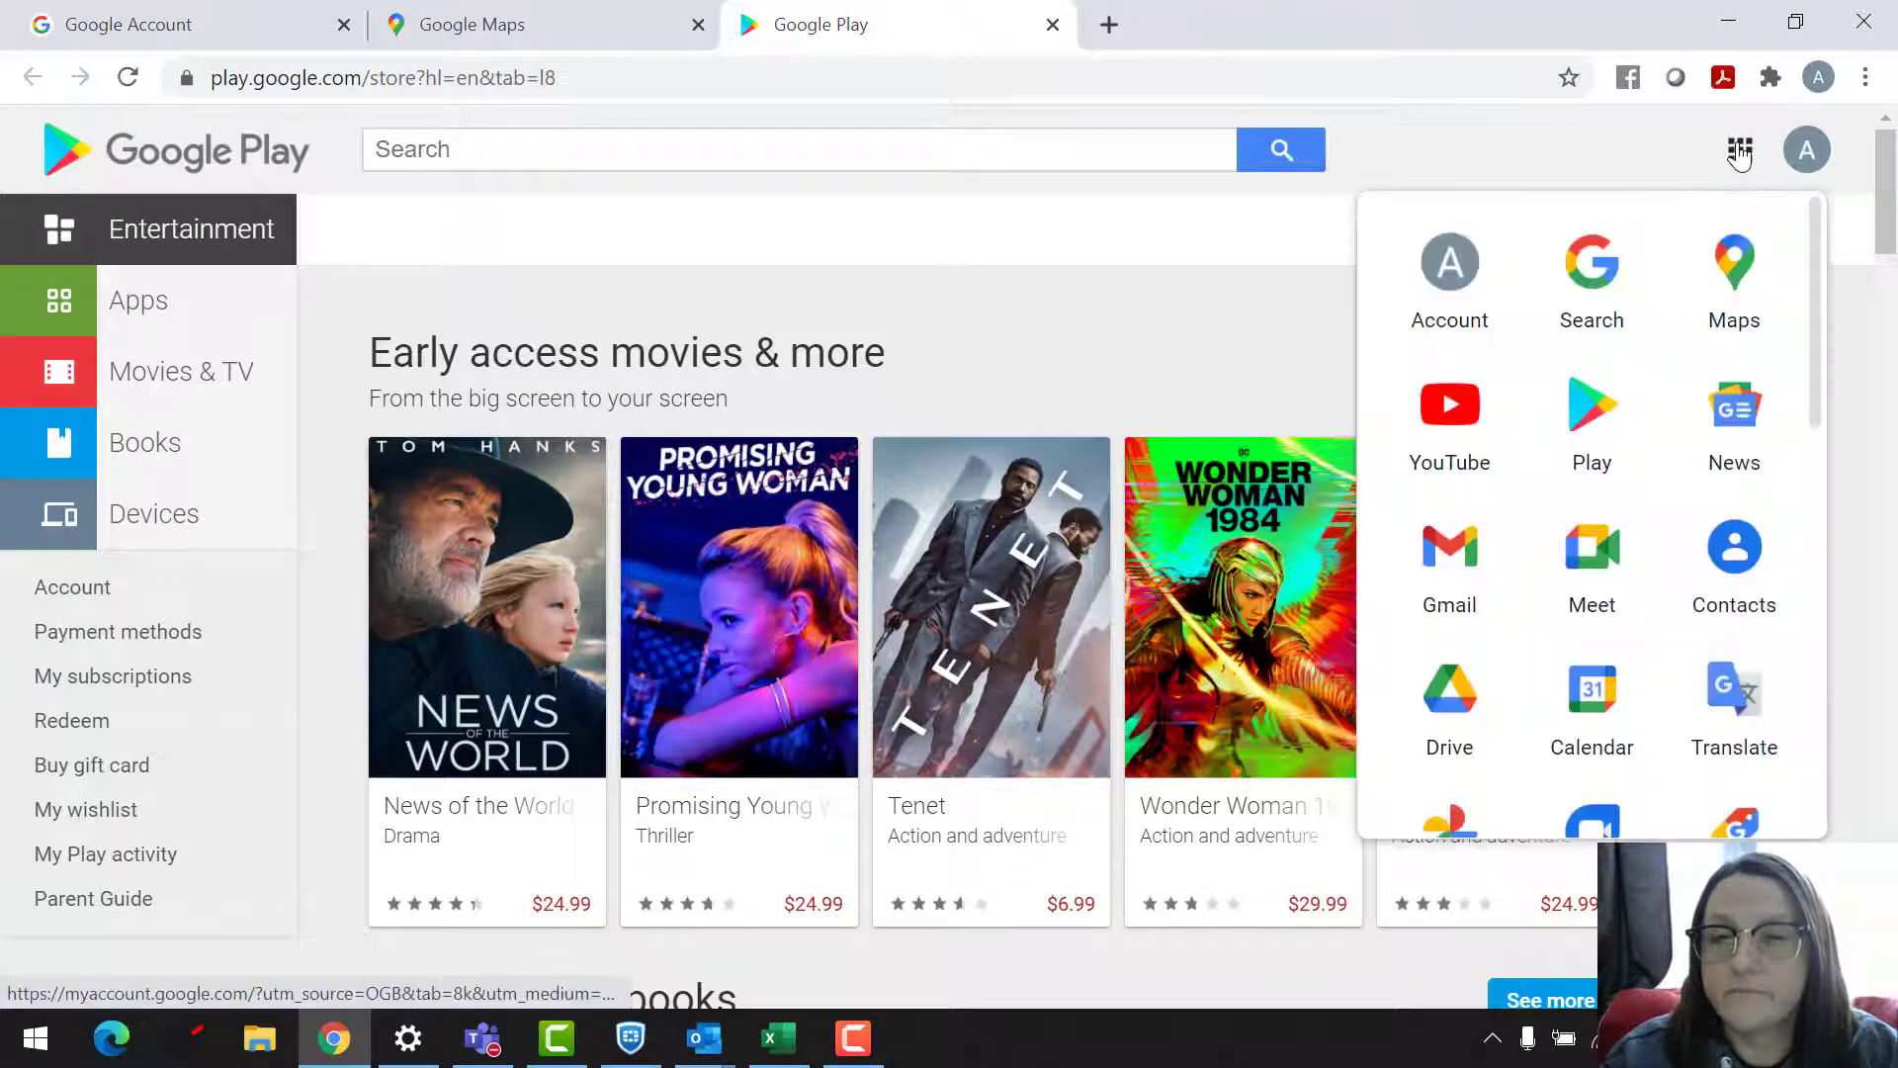
click(1744, 447)
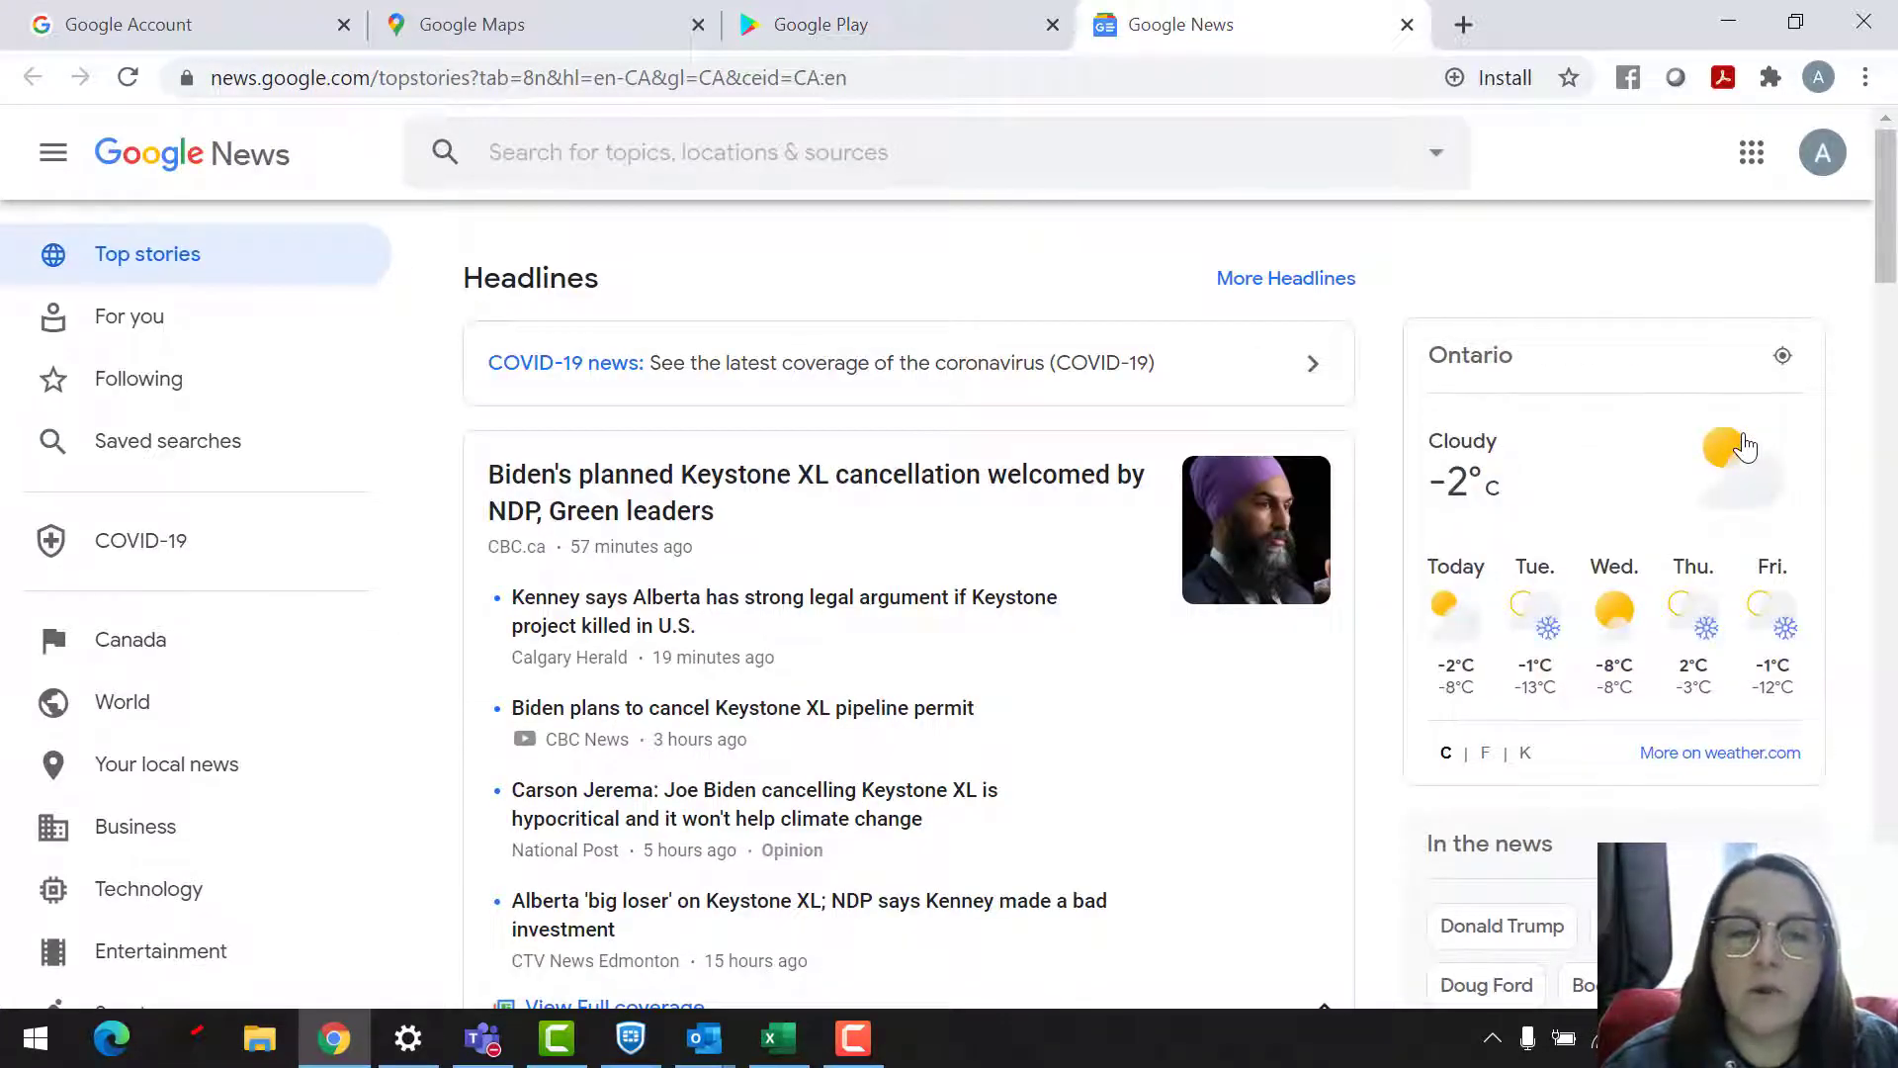
scroll(1745, 446, down, 1)
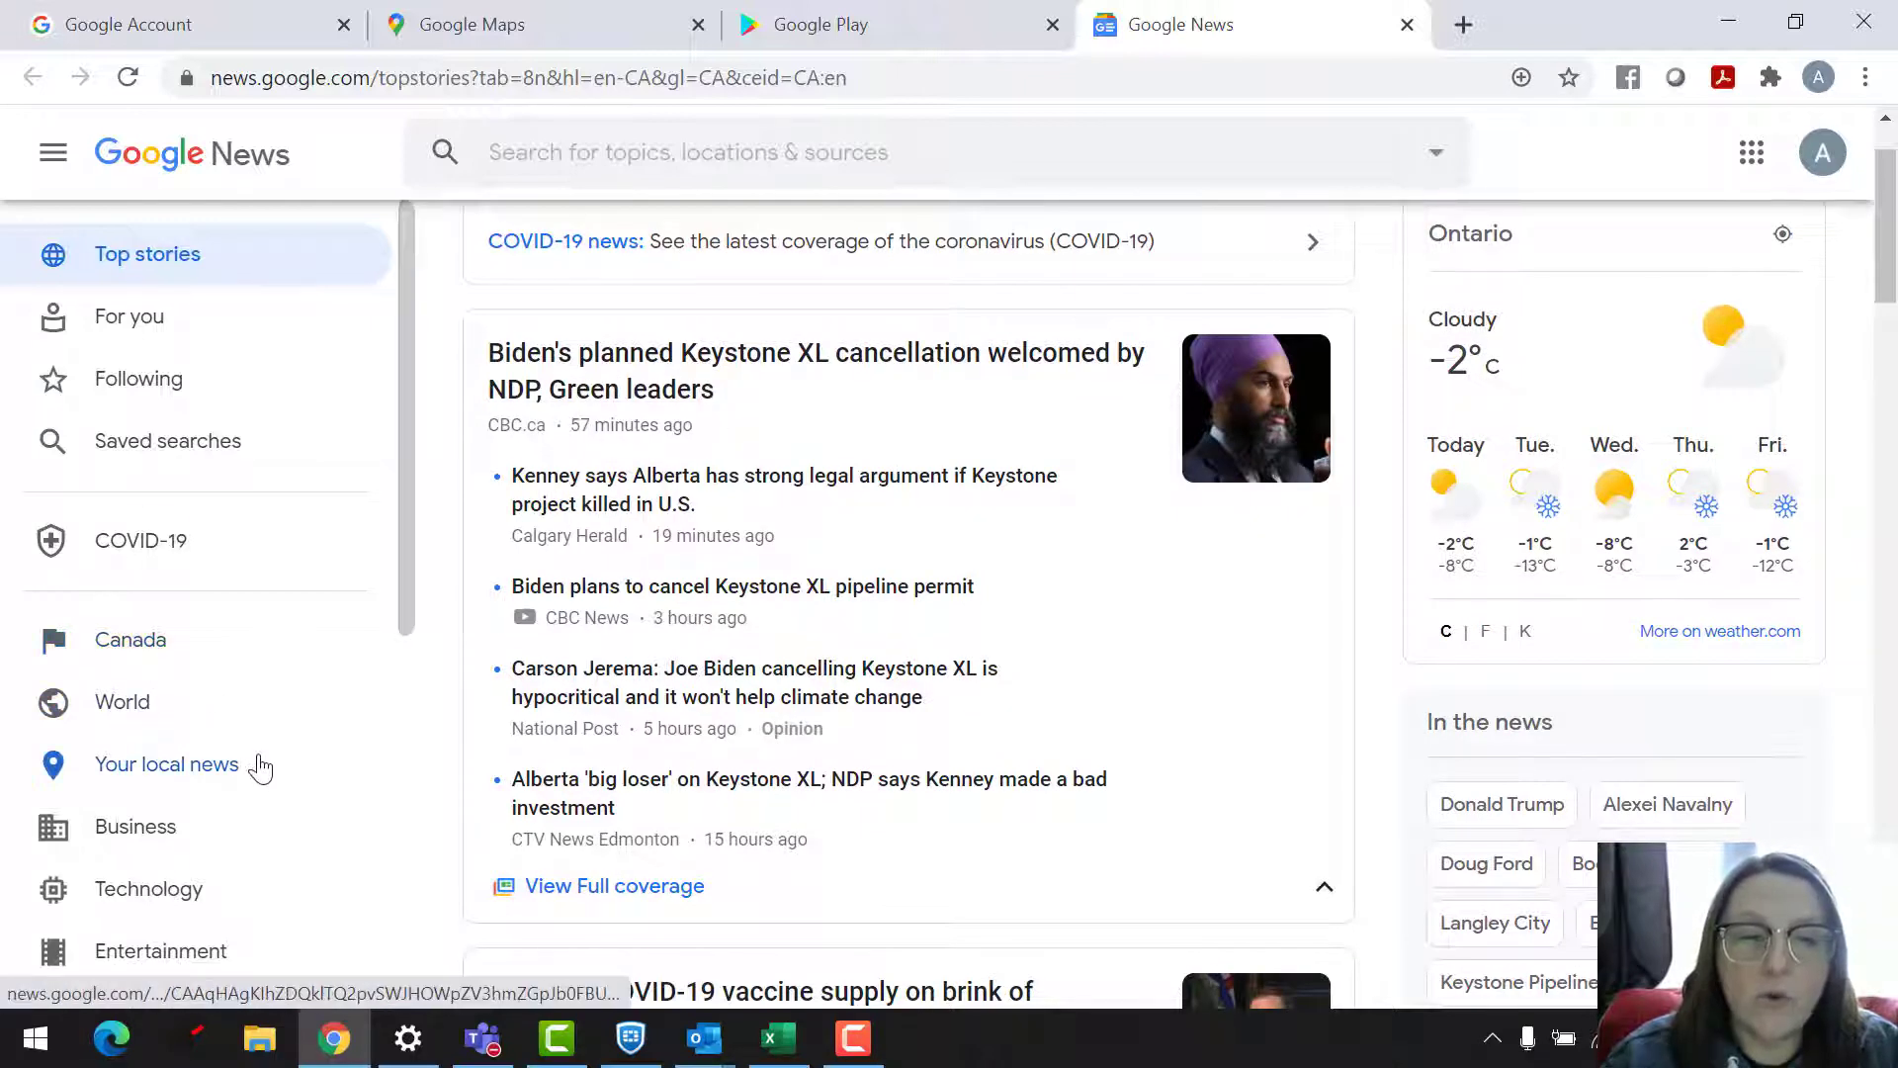
scroll(282, 788, down, 3)
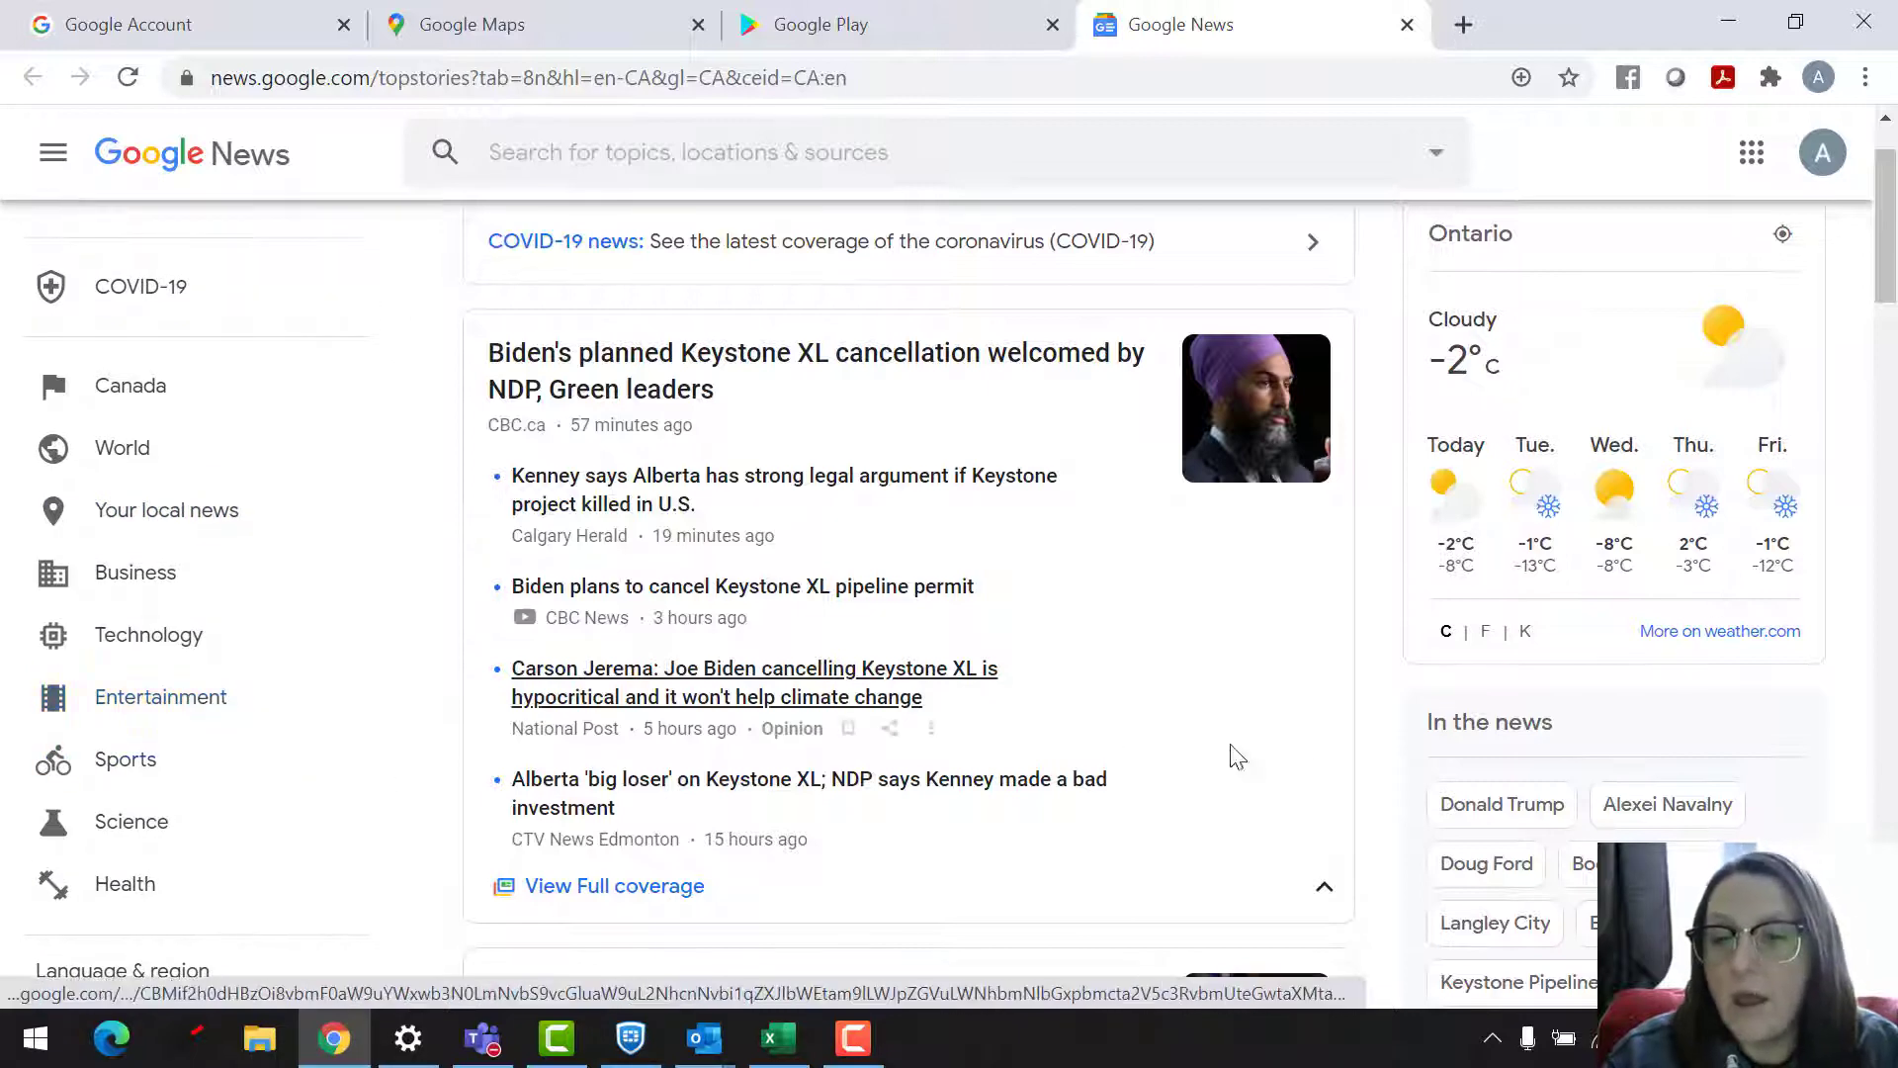
scroll(1885, 712, down, 2)
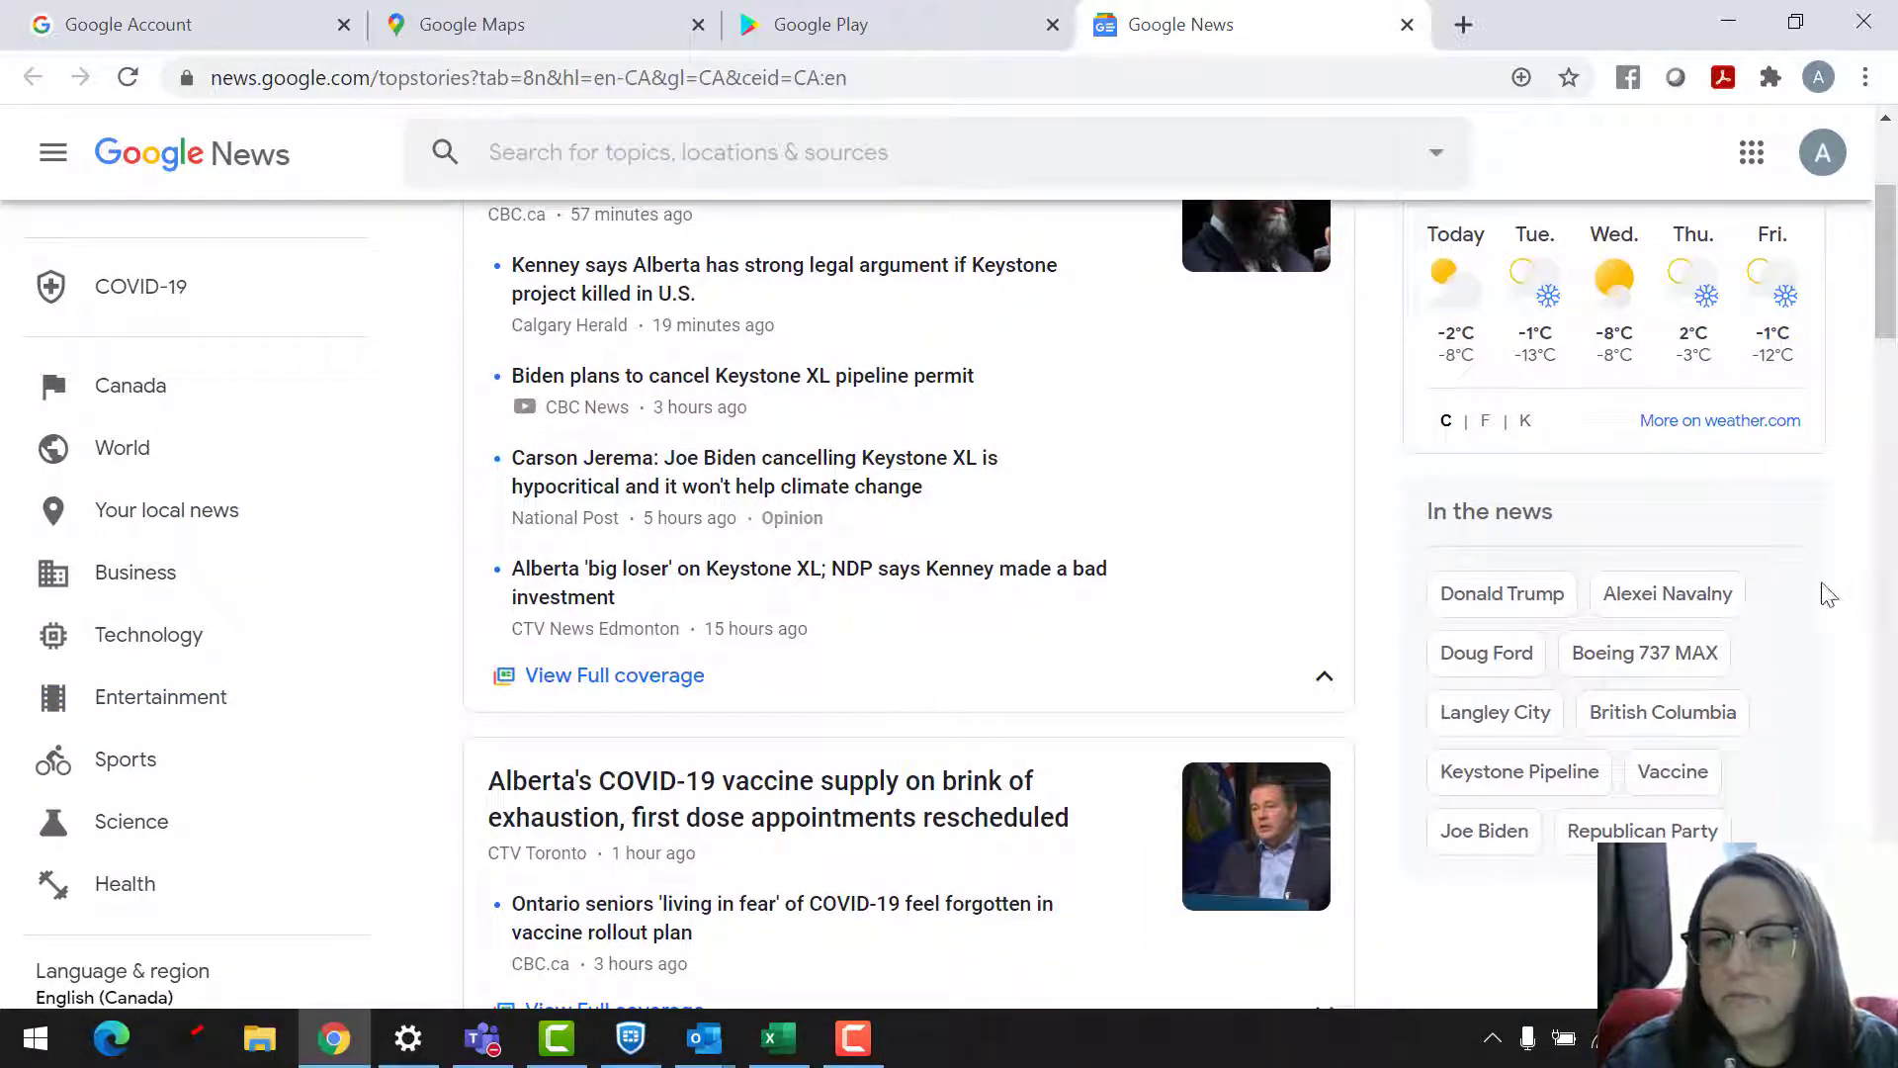
scroll(1825, 593, up, 3)
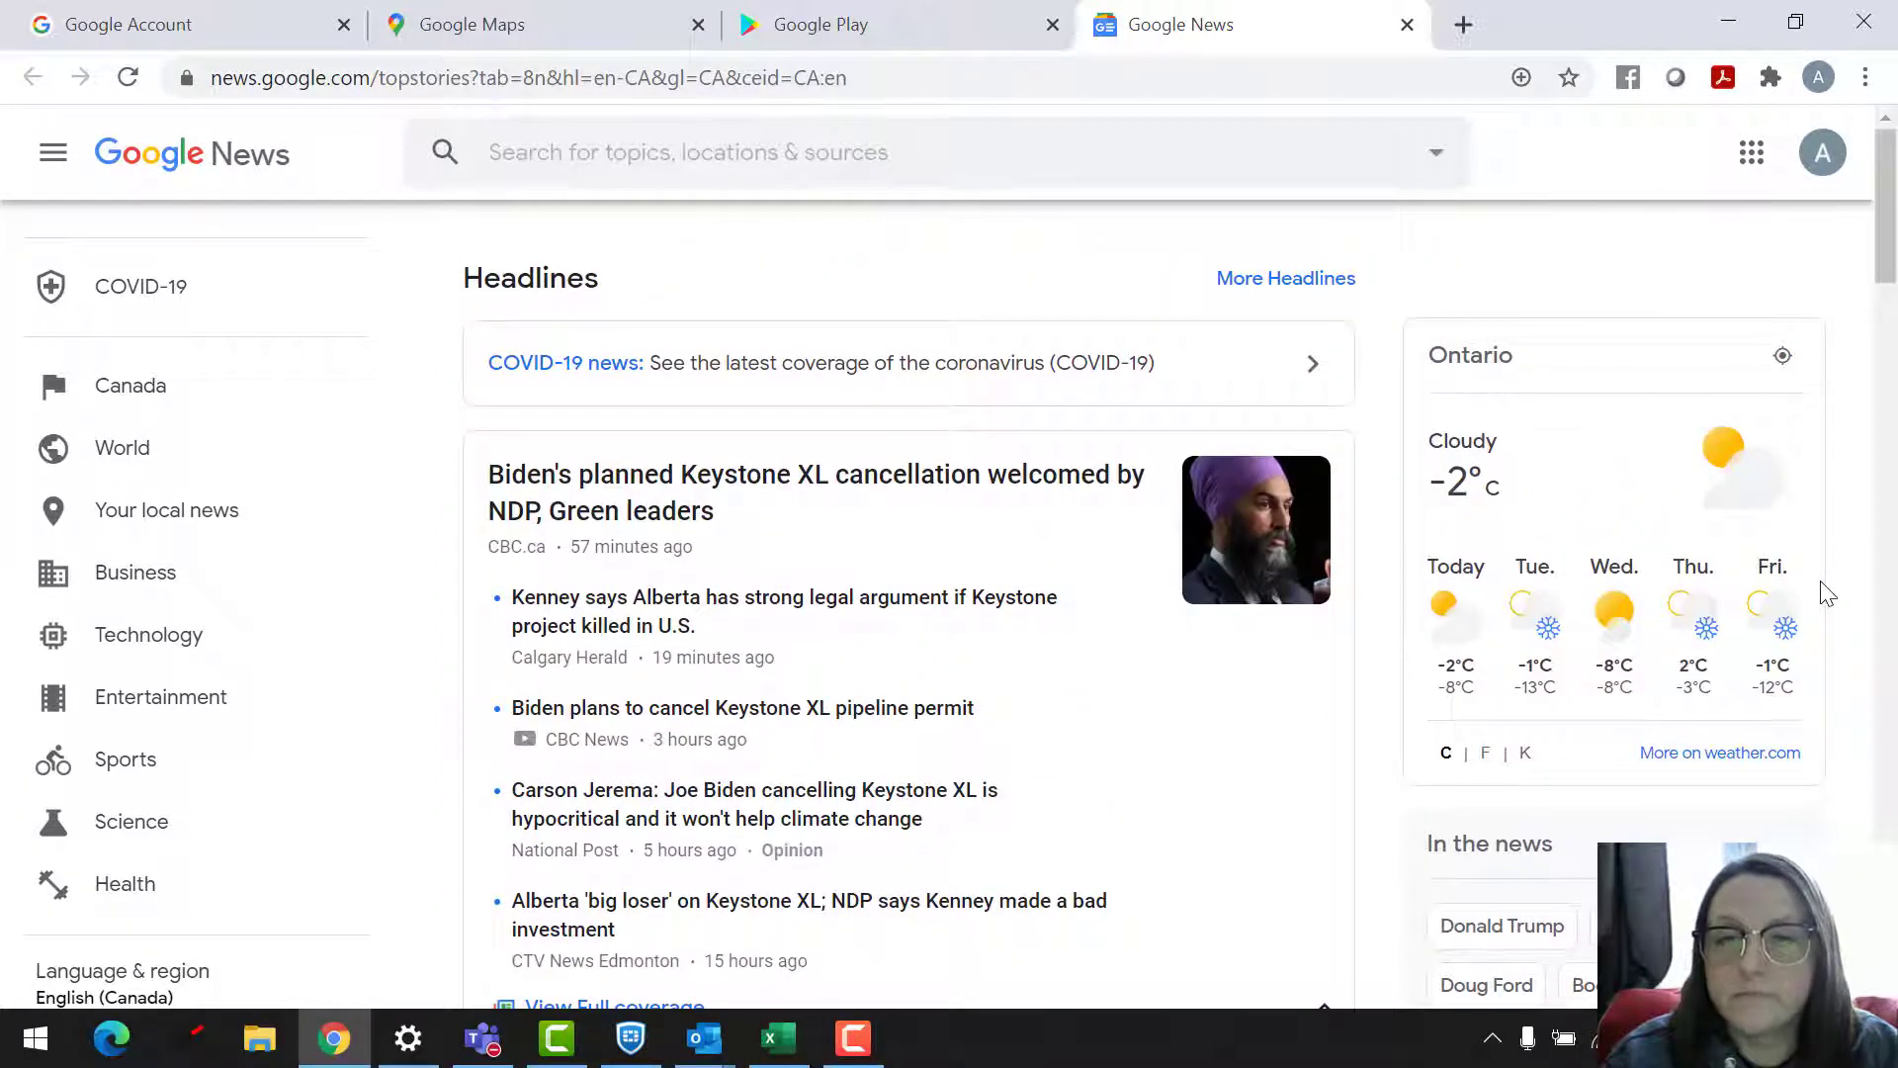
Open the Gmail inbox and Google Meet from the Google apps.
click(1753, 158)
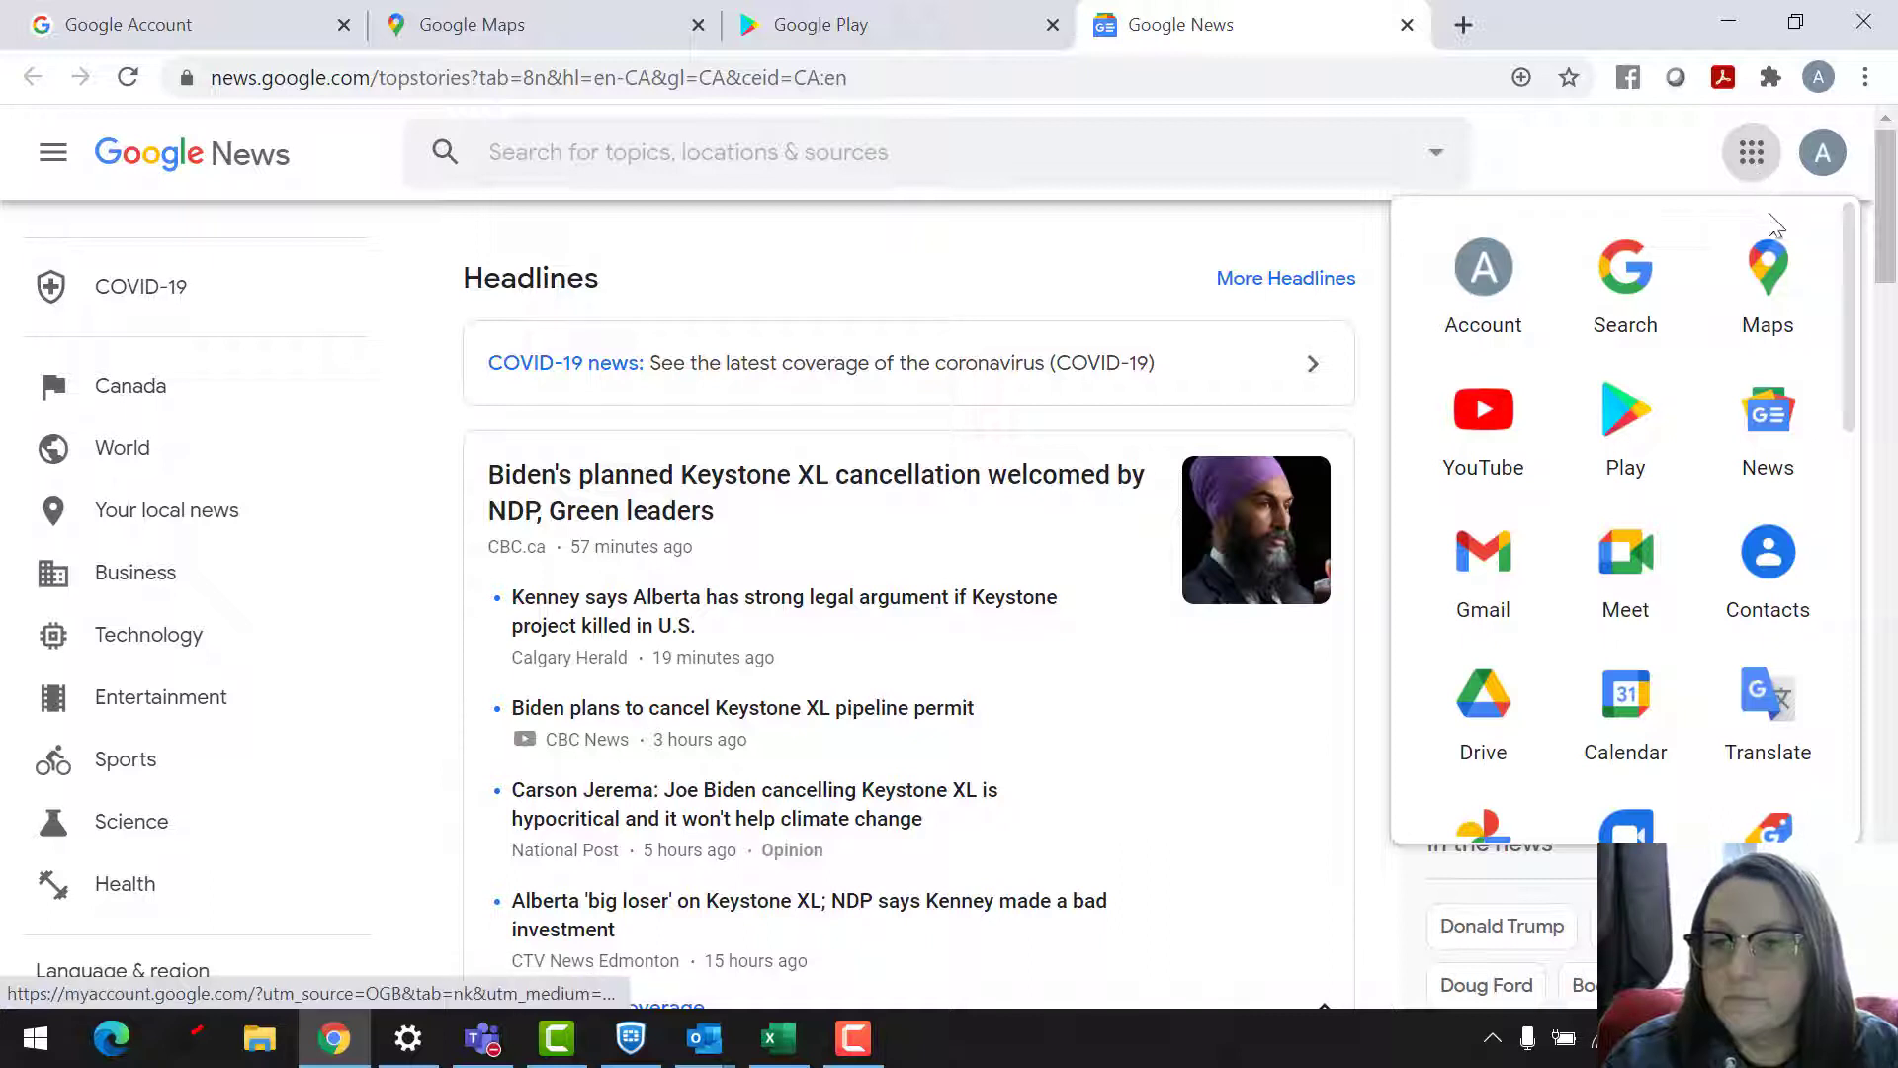
click(1492, 568)
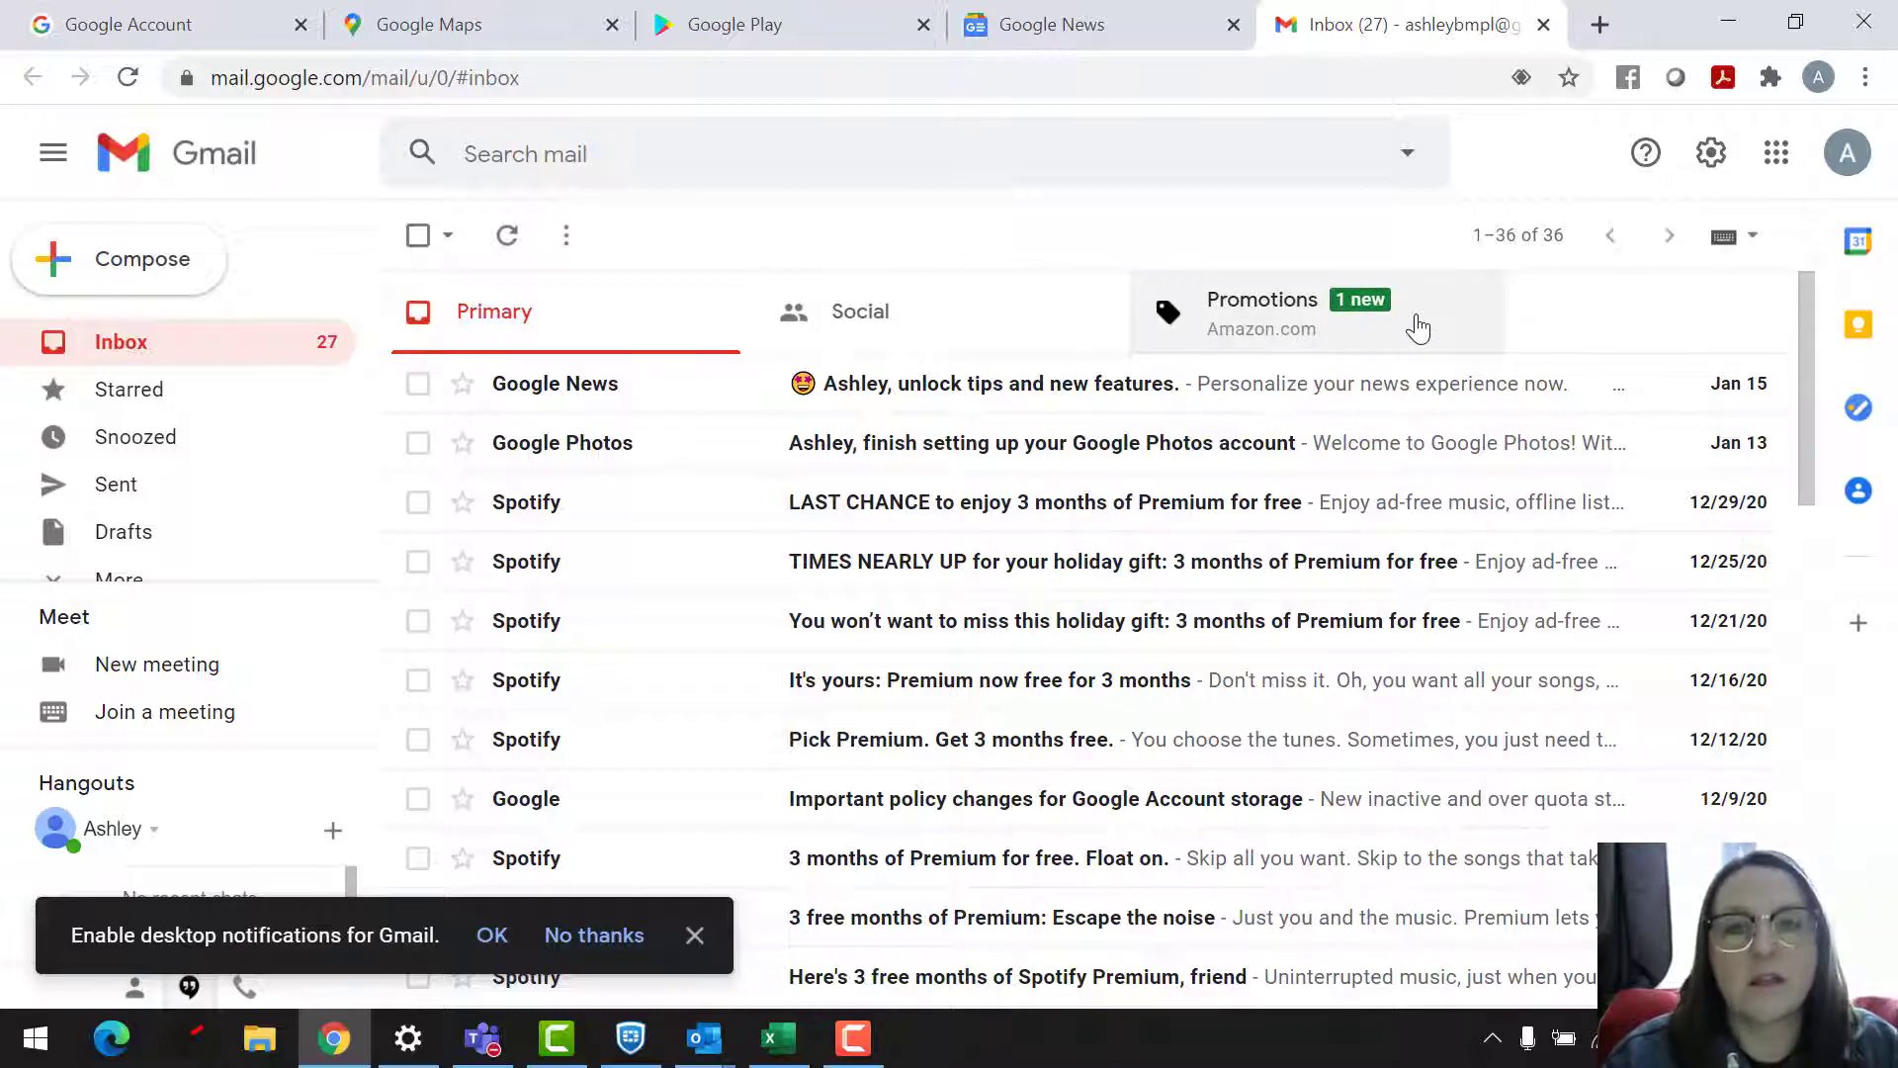
click(1779, 153)
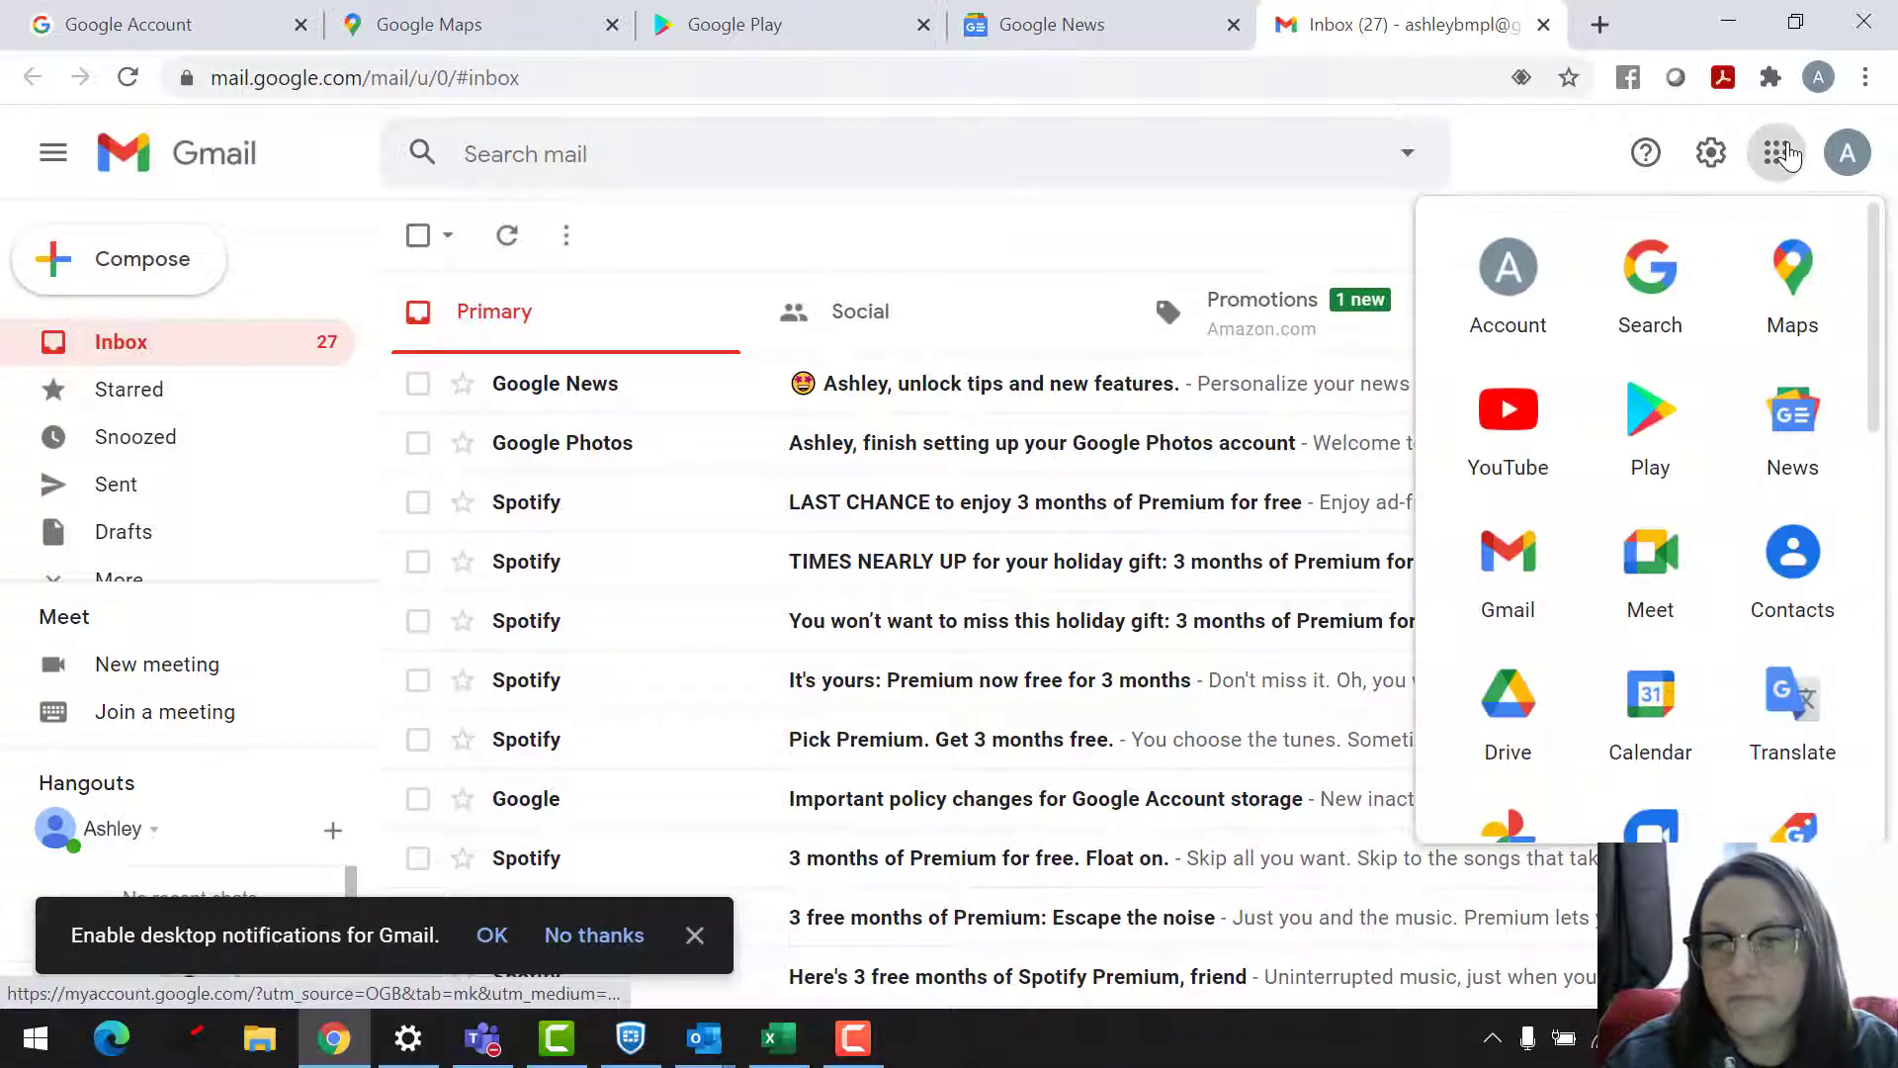
click(1671, 547)
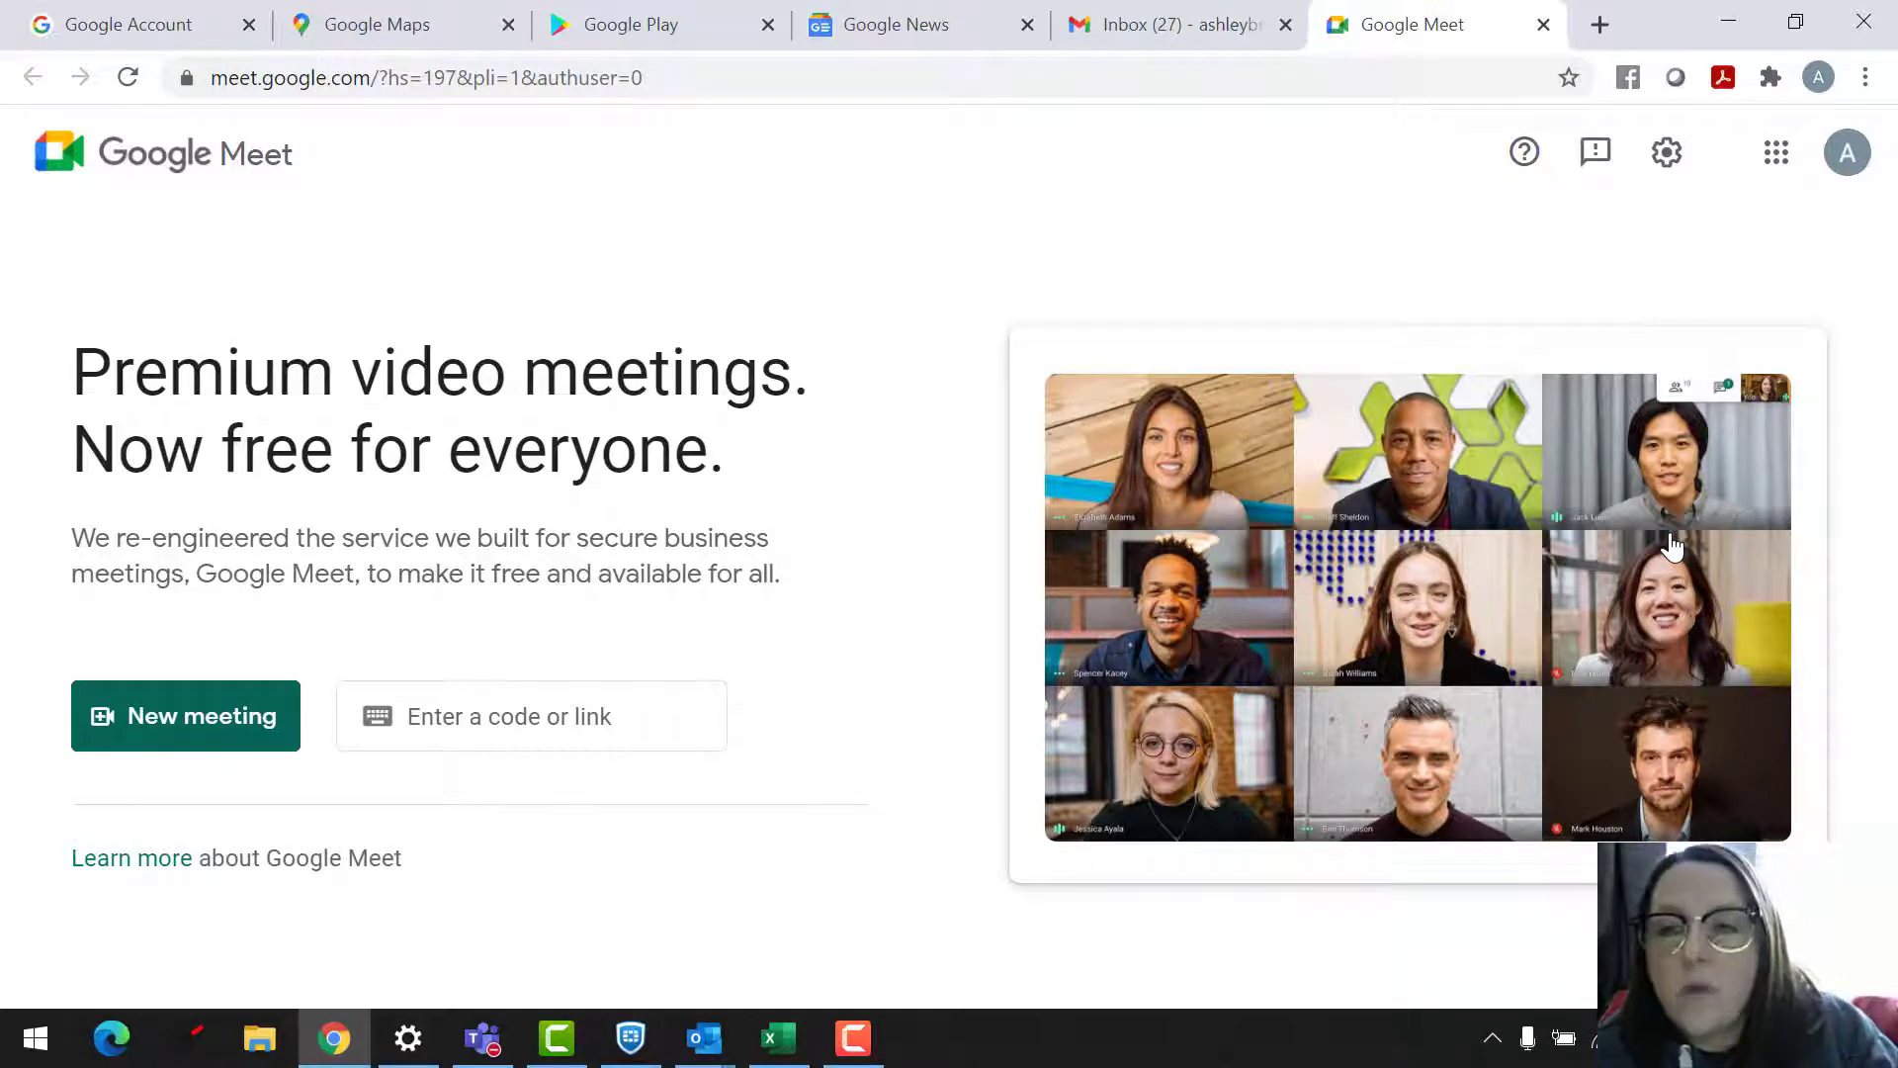
Open Google Contacts and view the blank form for creating a single contact, leaving it without saving.
click(1776, 158)
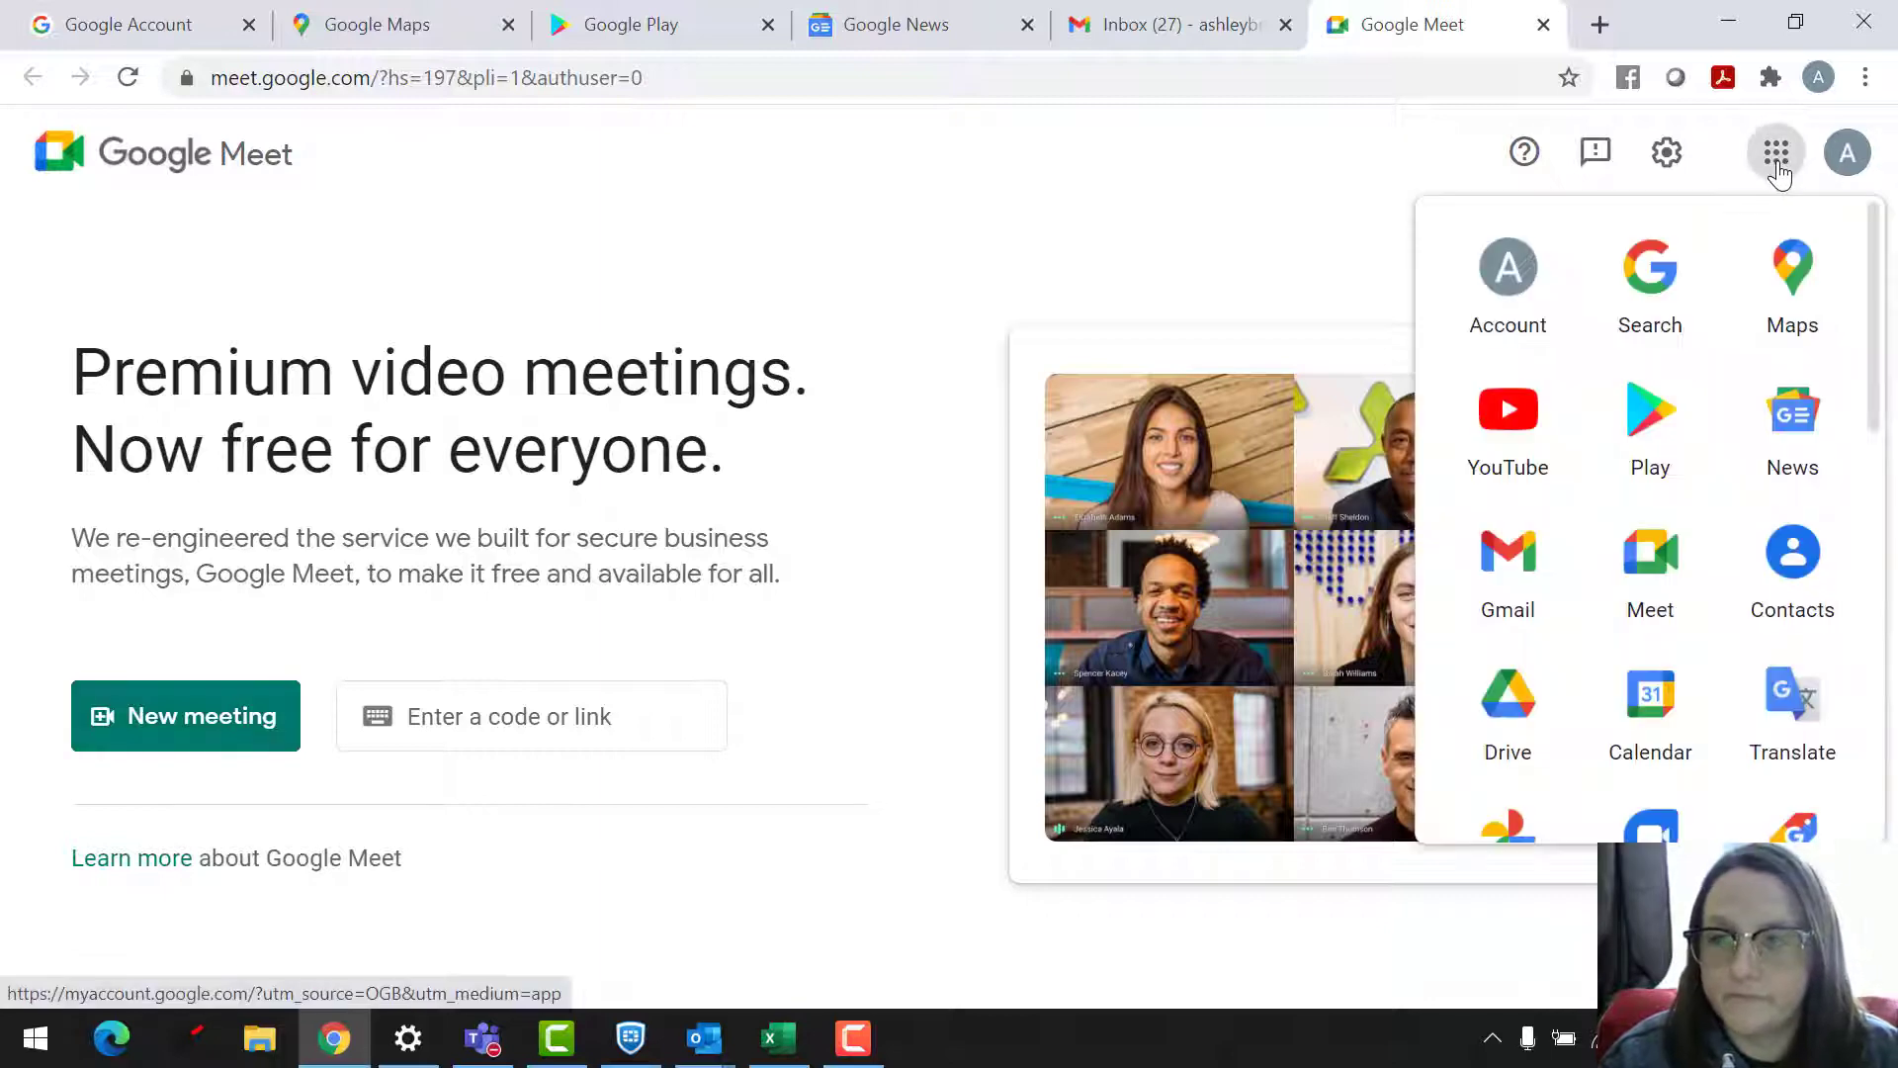
click(1794, 557)
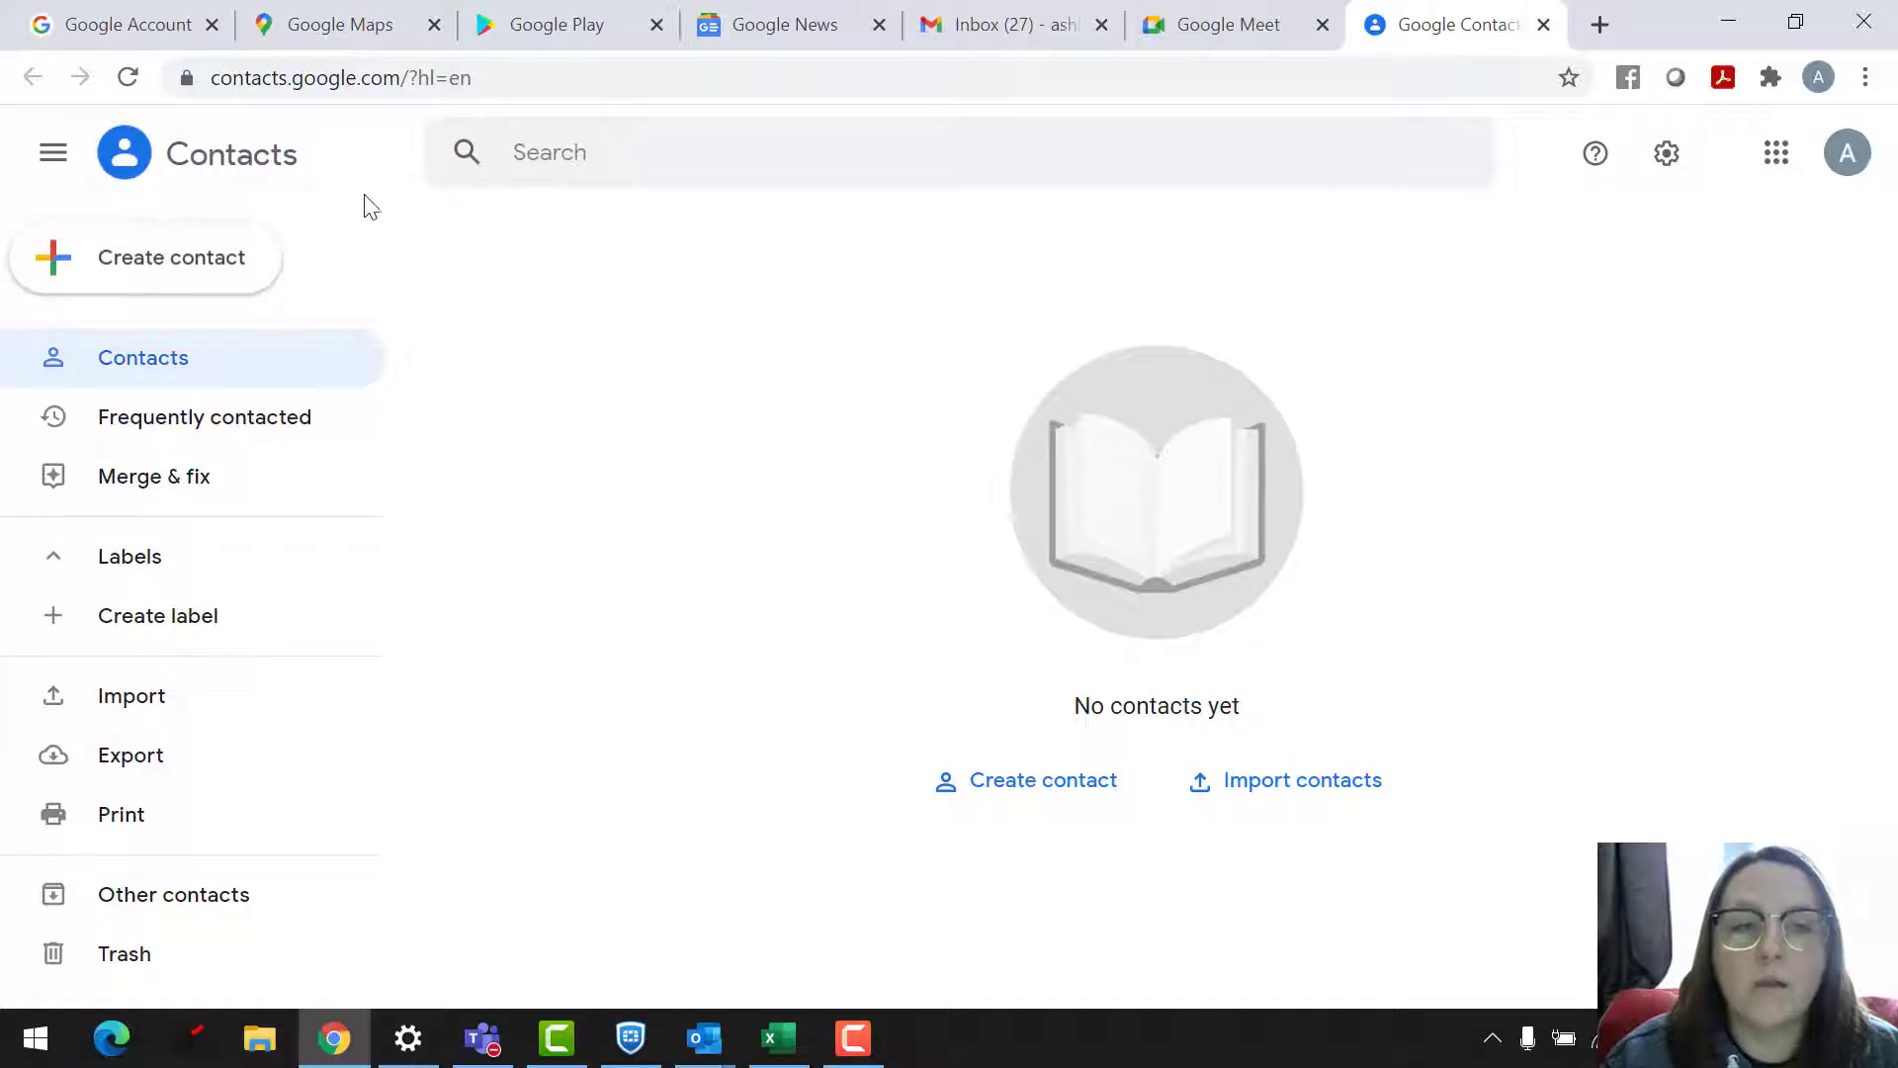
click(244, 257)
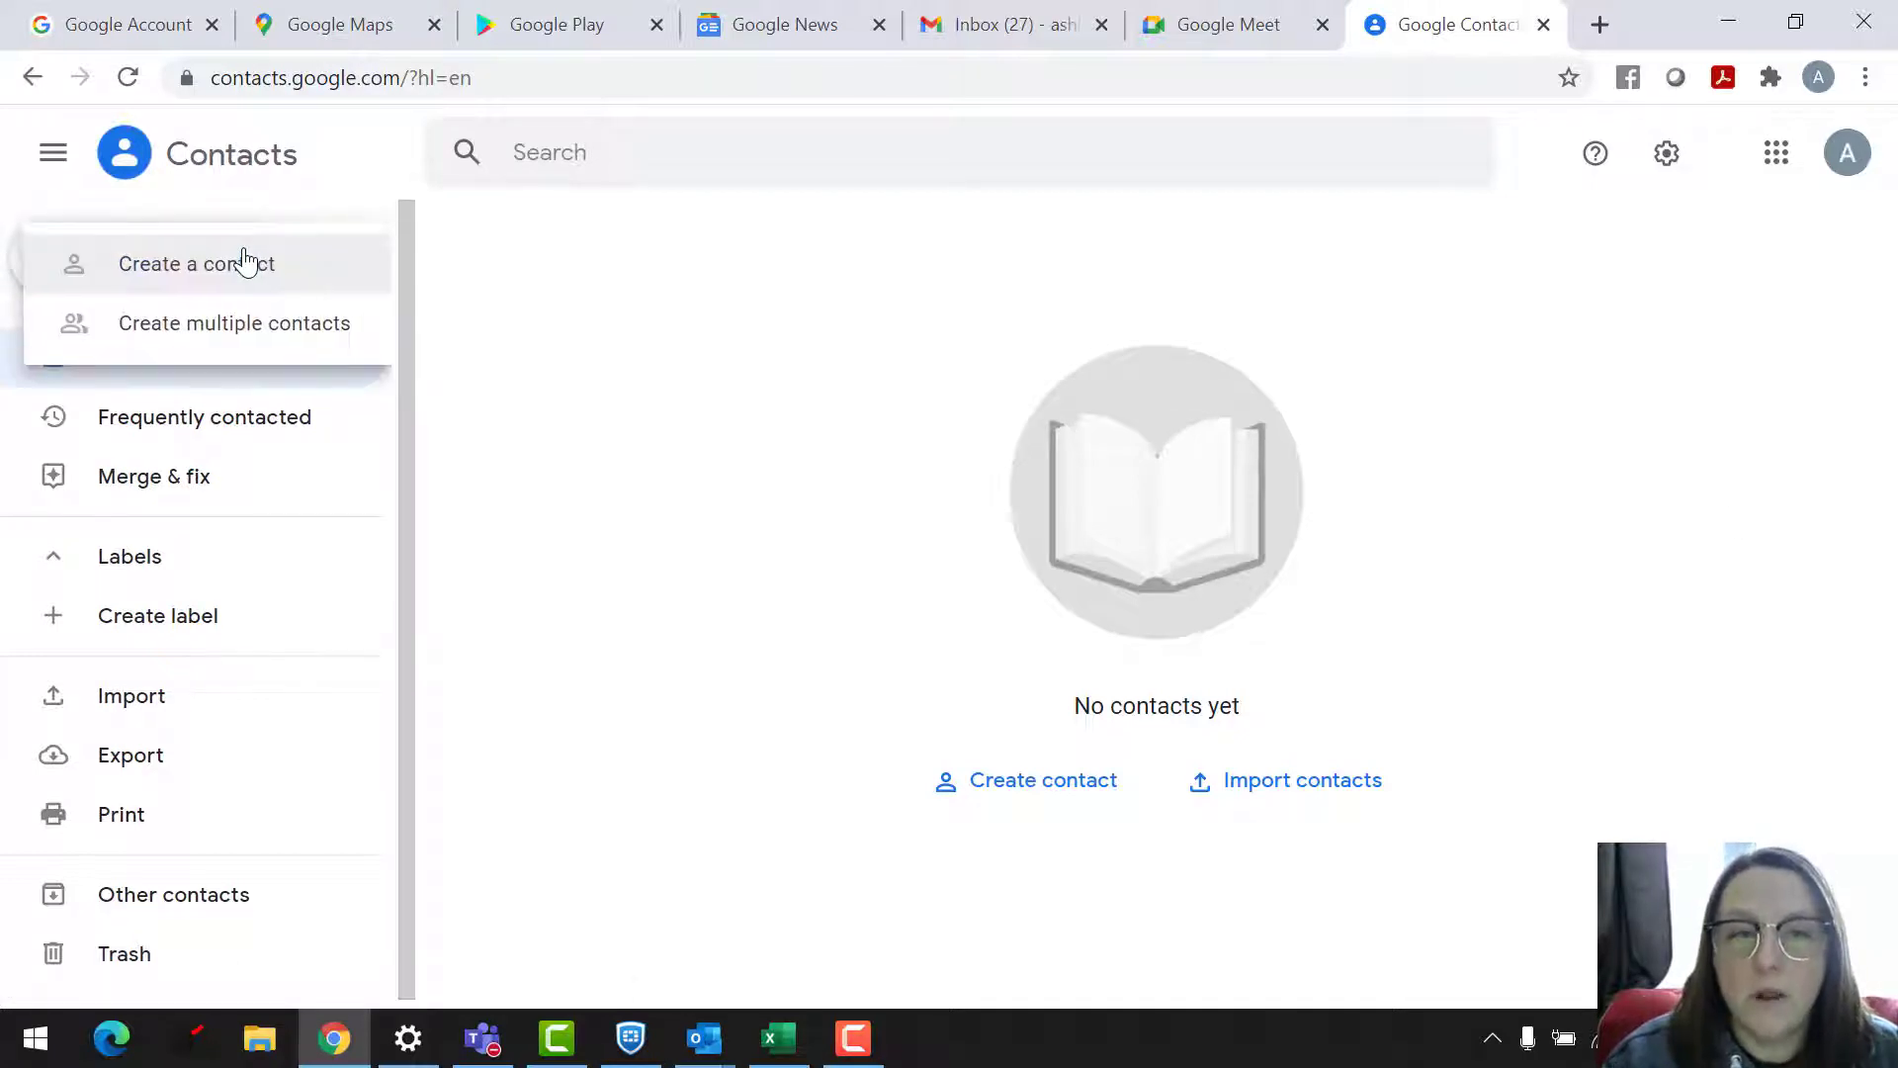
click(278, 288)
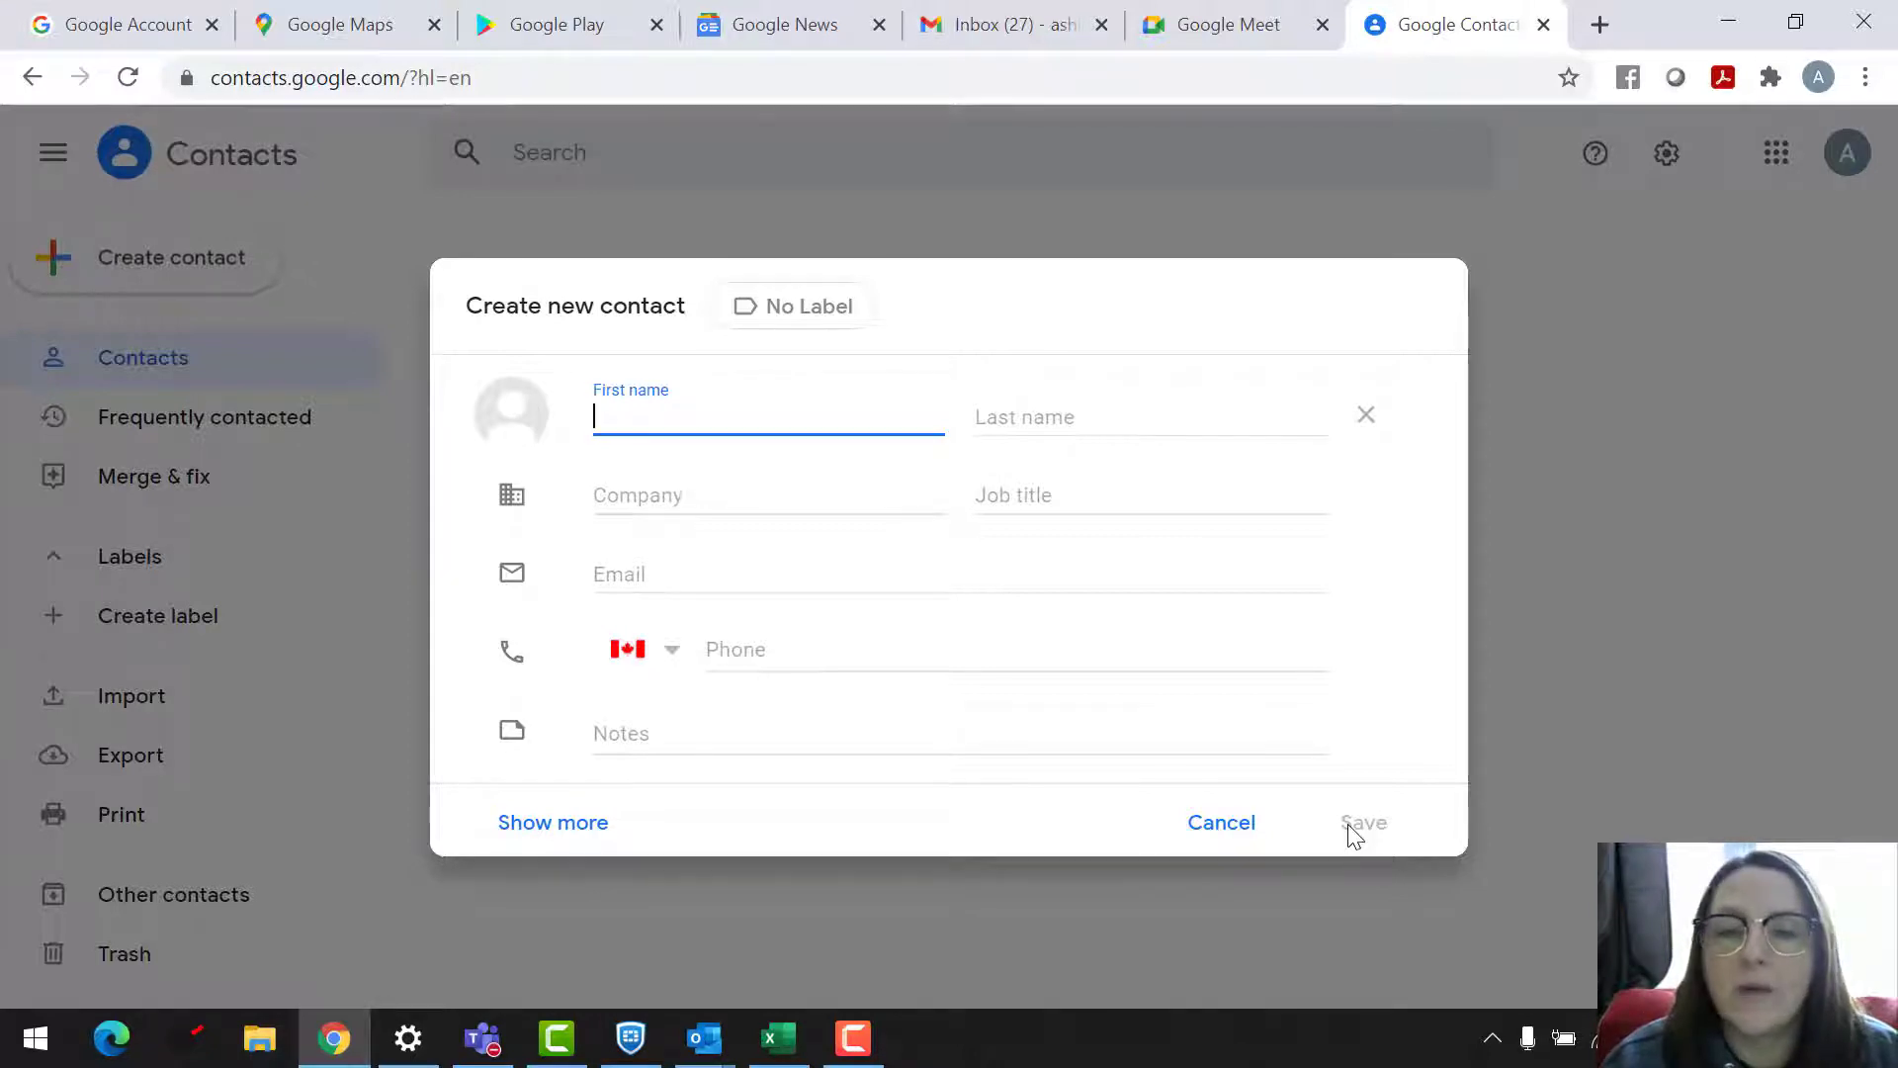
click(1572, 400)
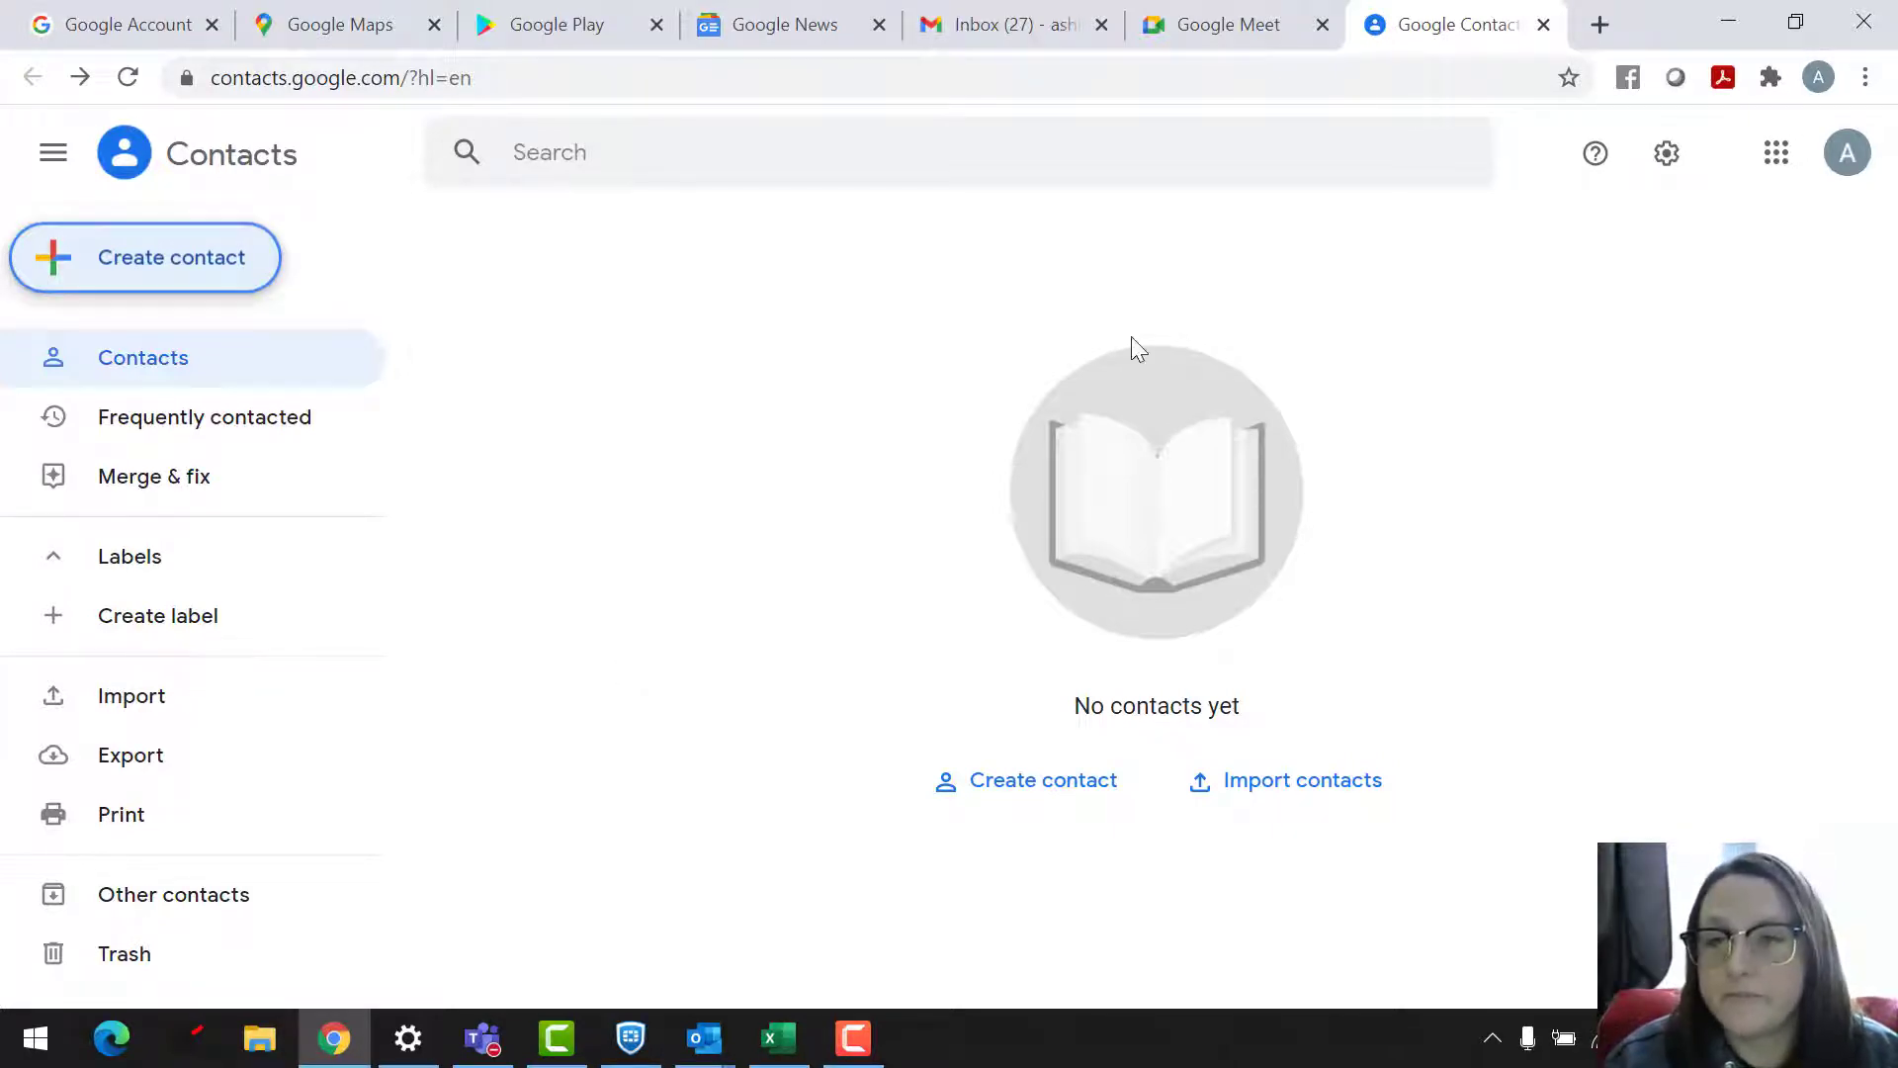
Open Google Drive at My Drive from the Google apps.
click(1776, 152)
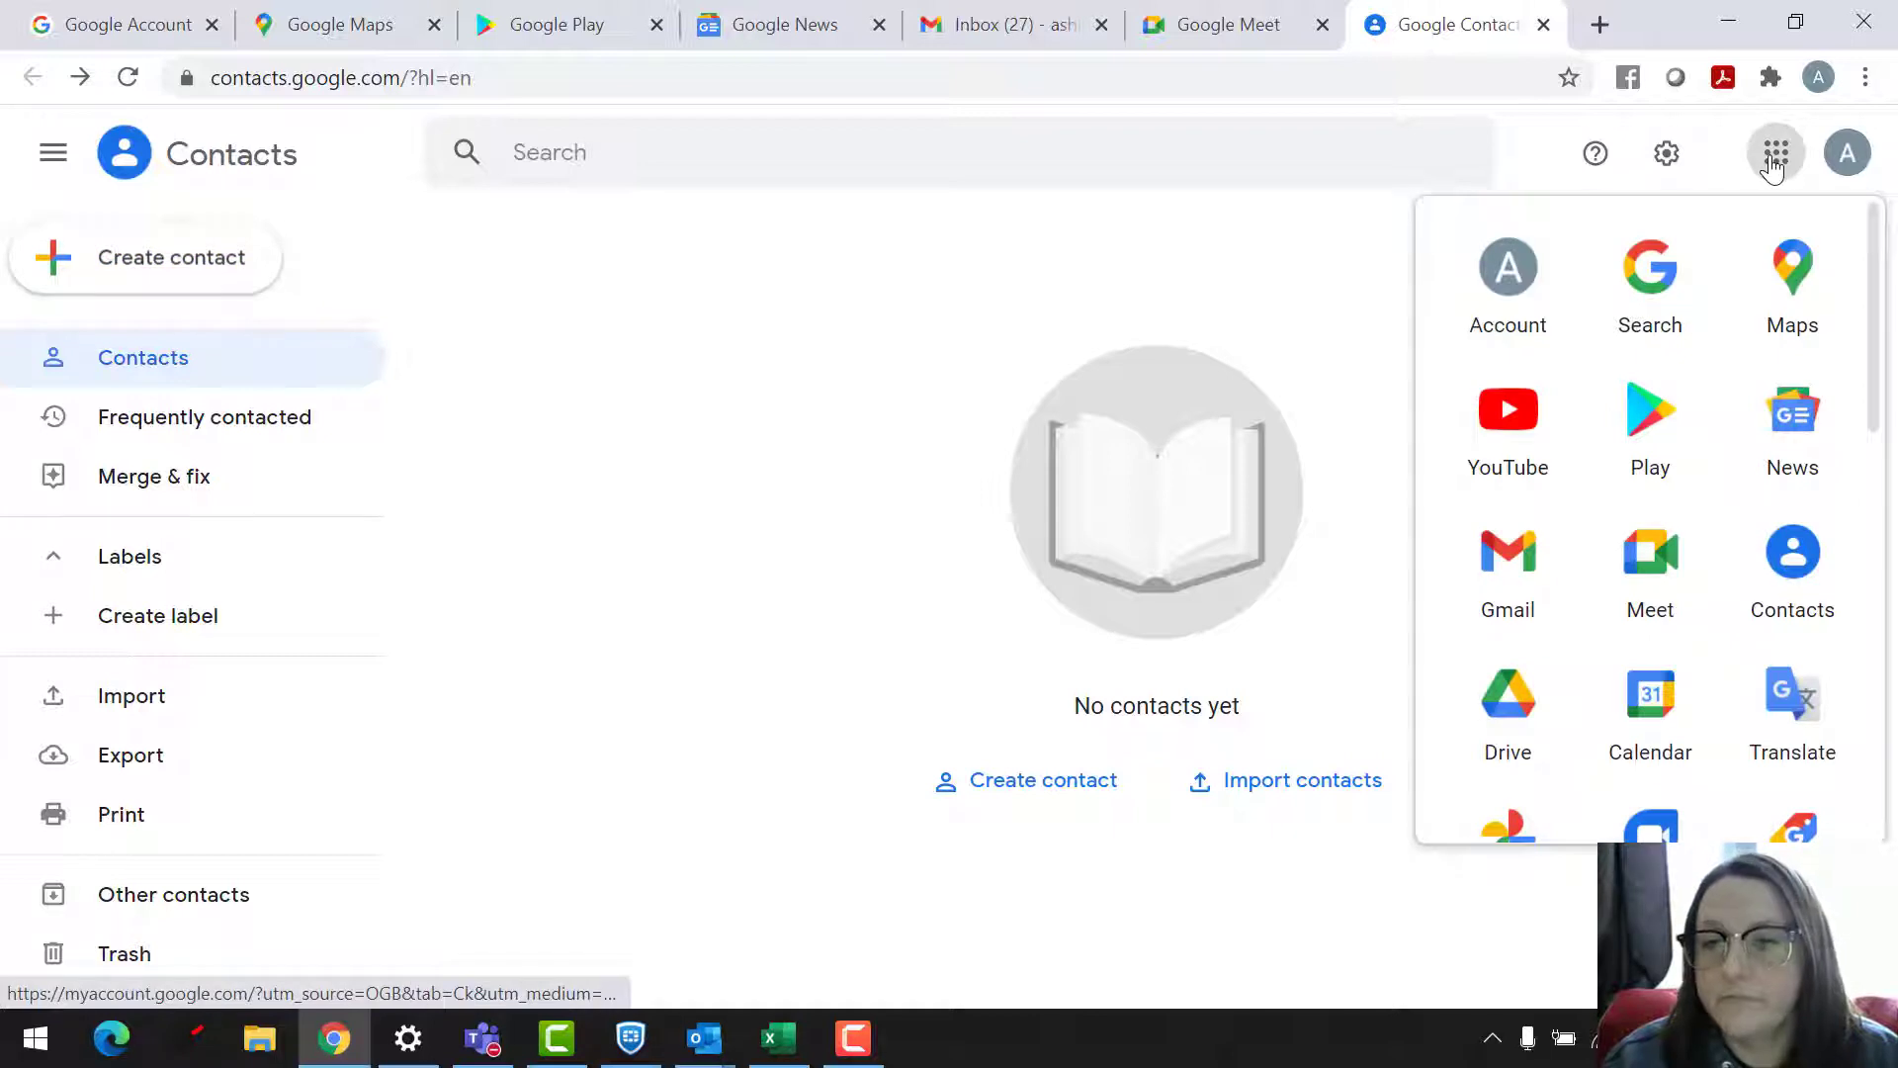
scroll(1760, 608, down, 1)
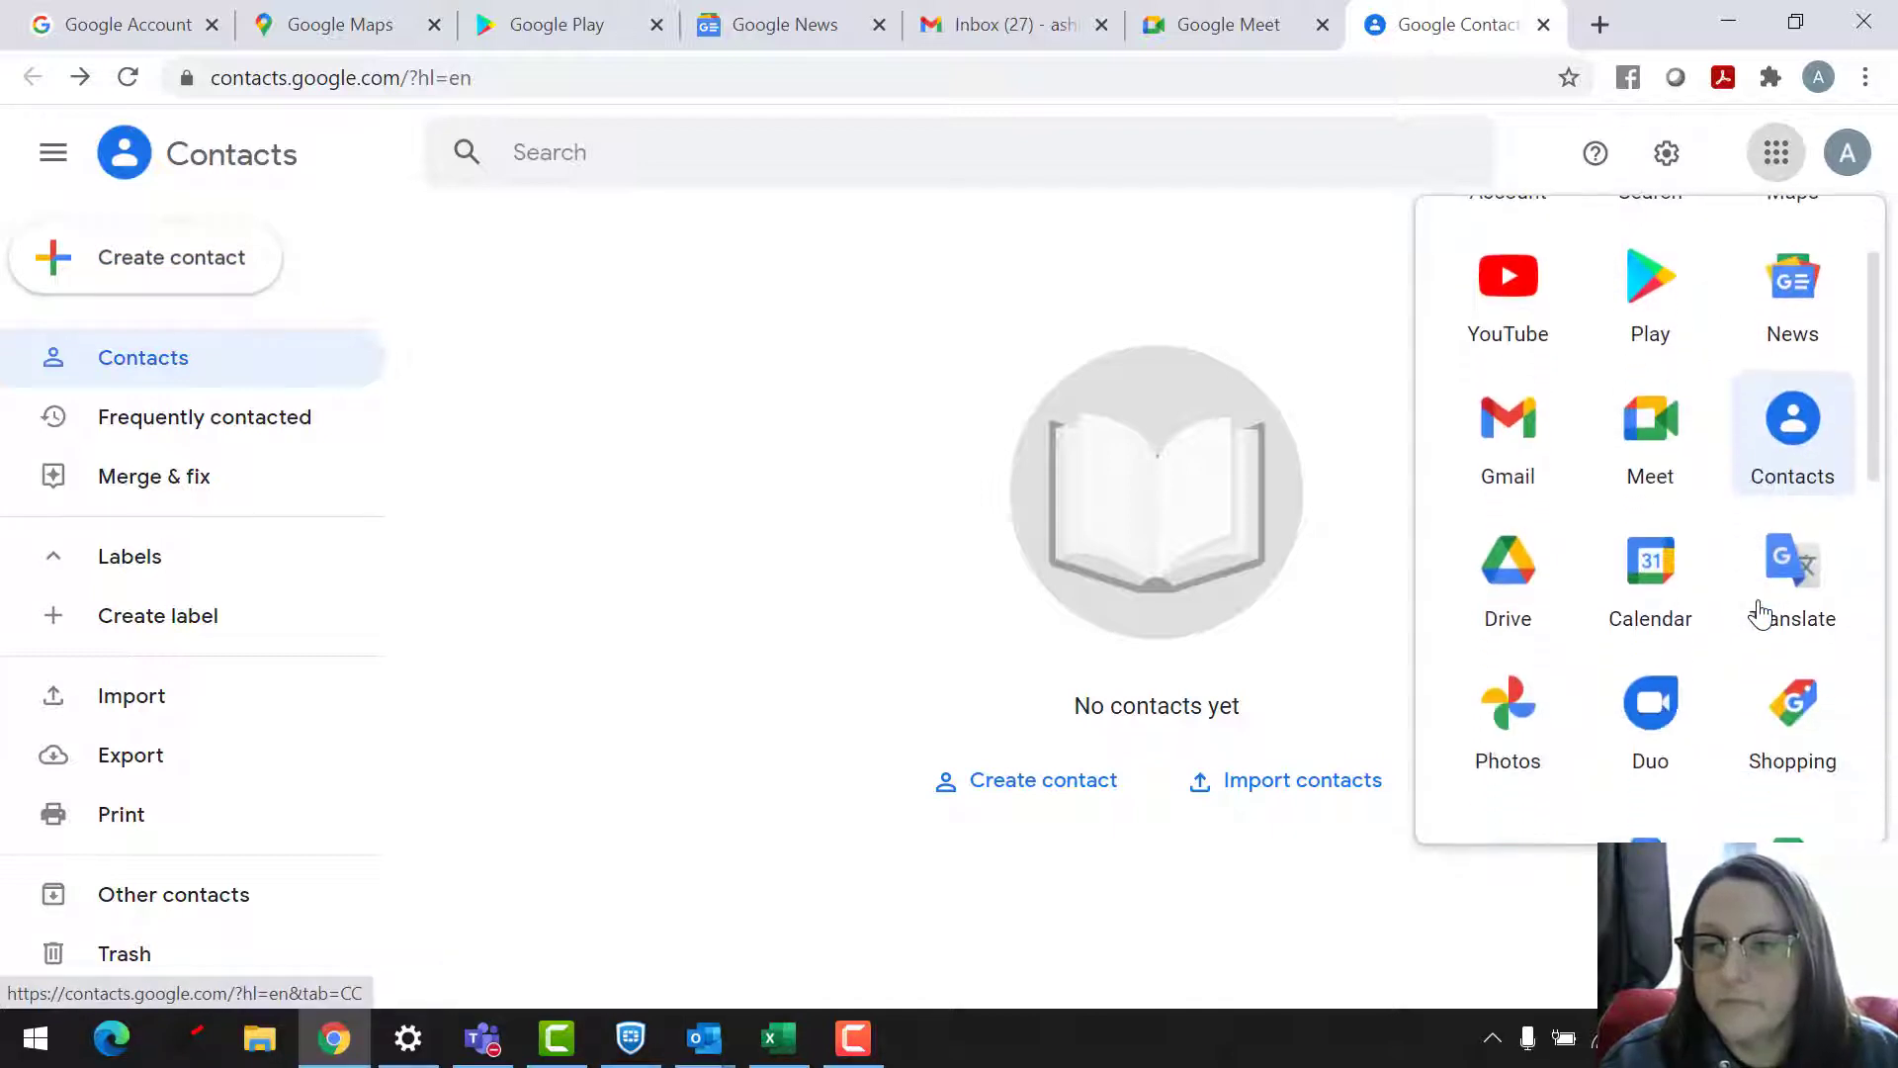
click(1516, 606)
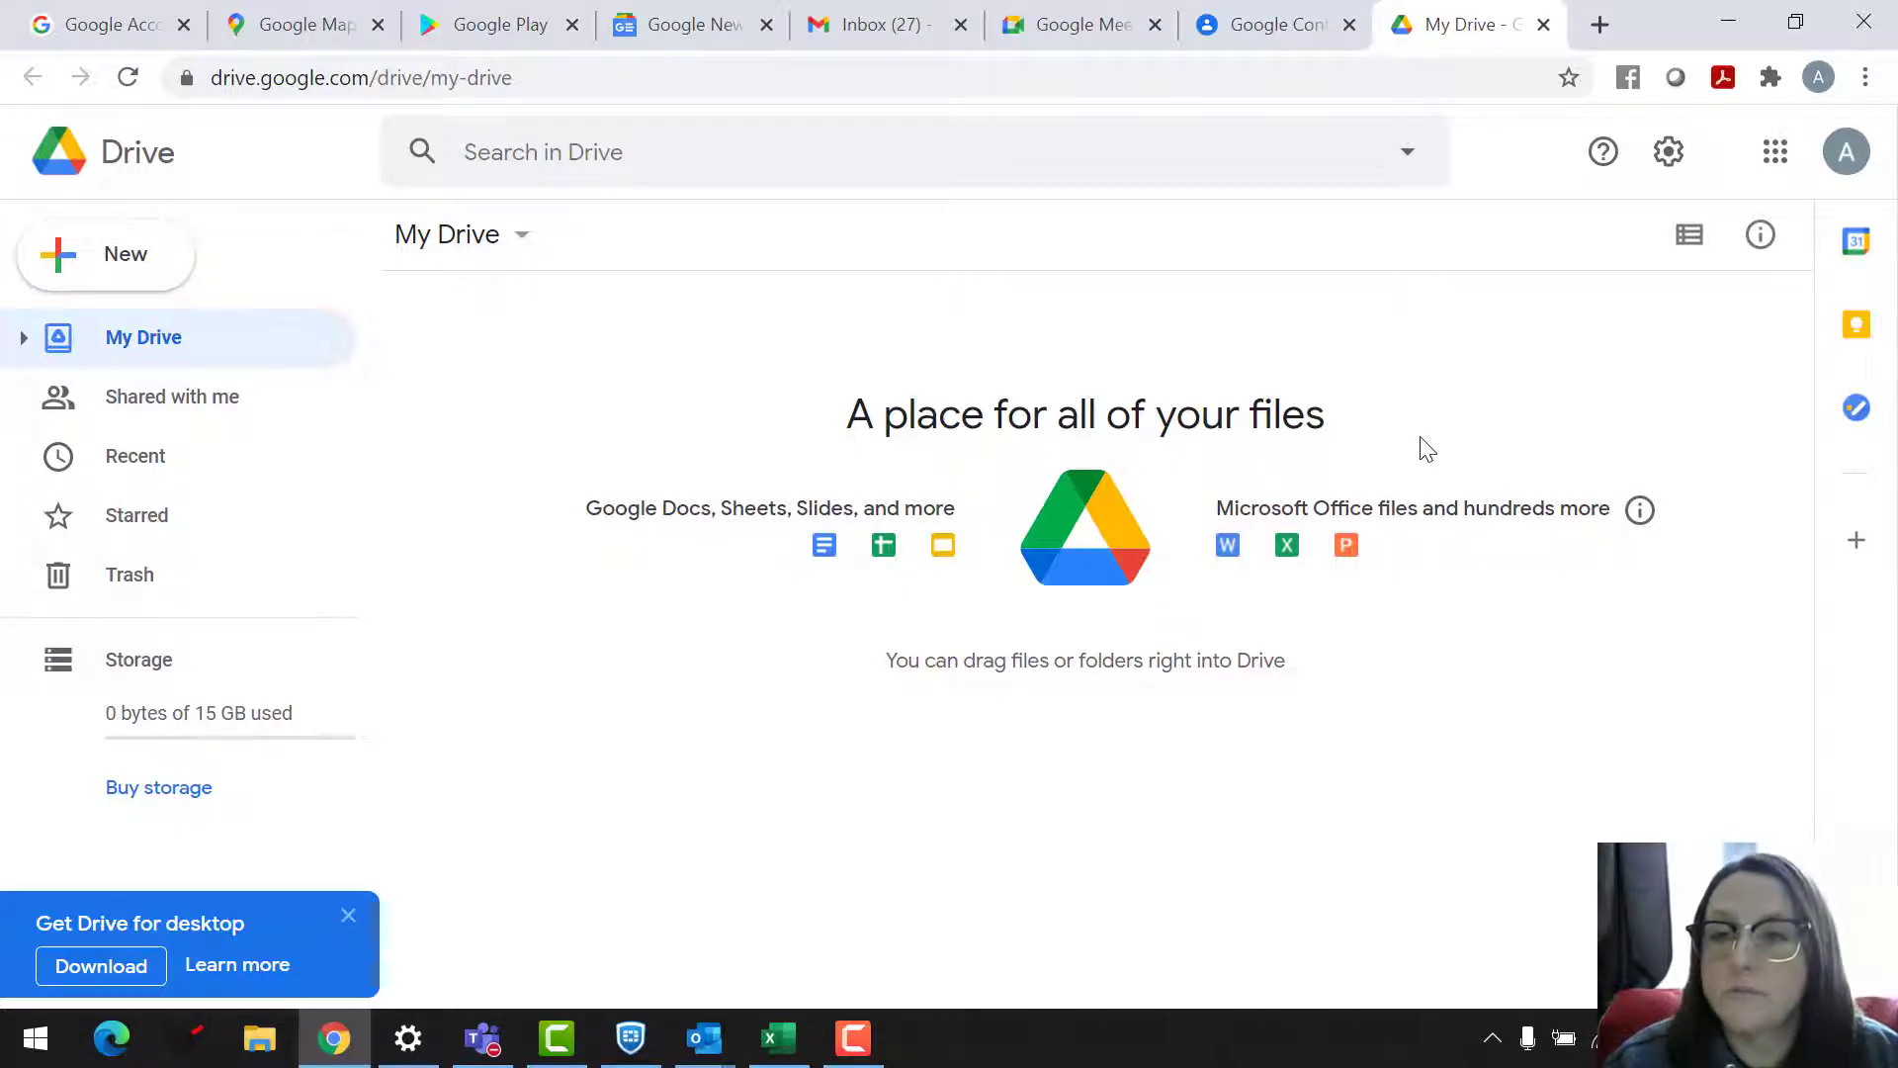
Open Google Calendar from the Google apps.
click(1780, 150)
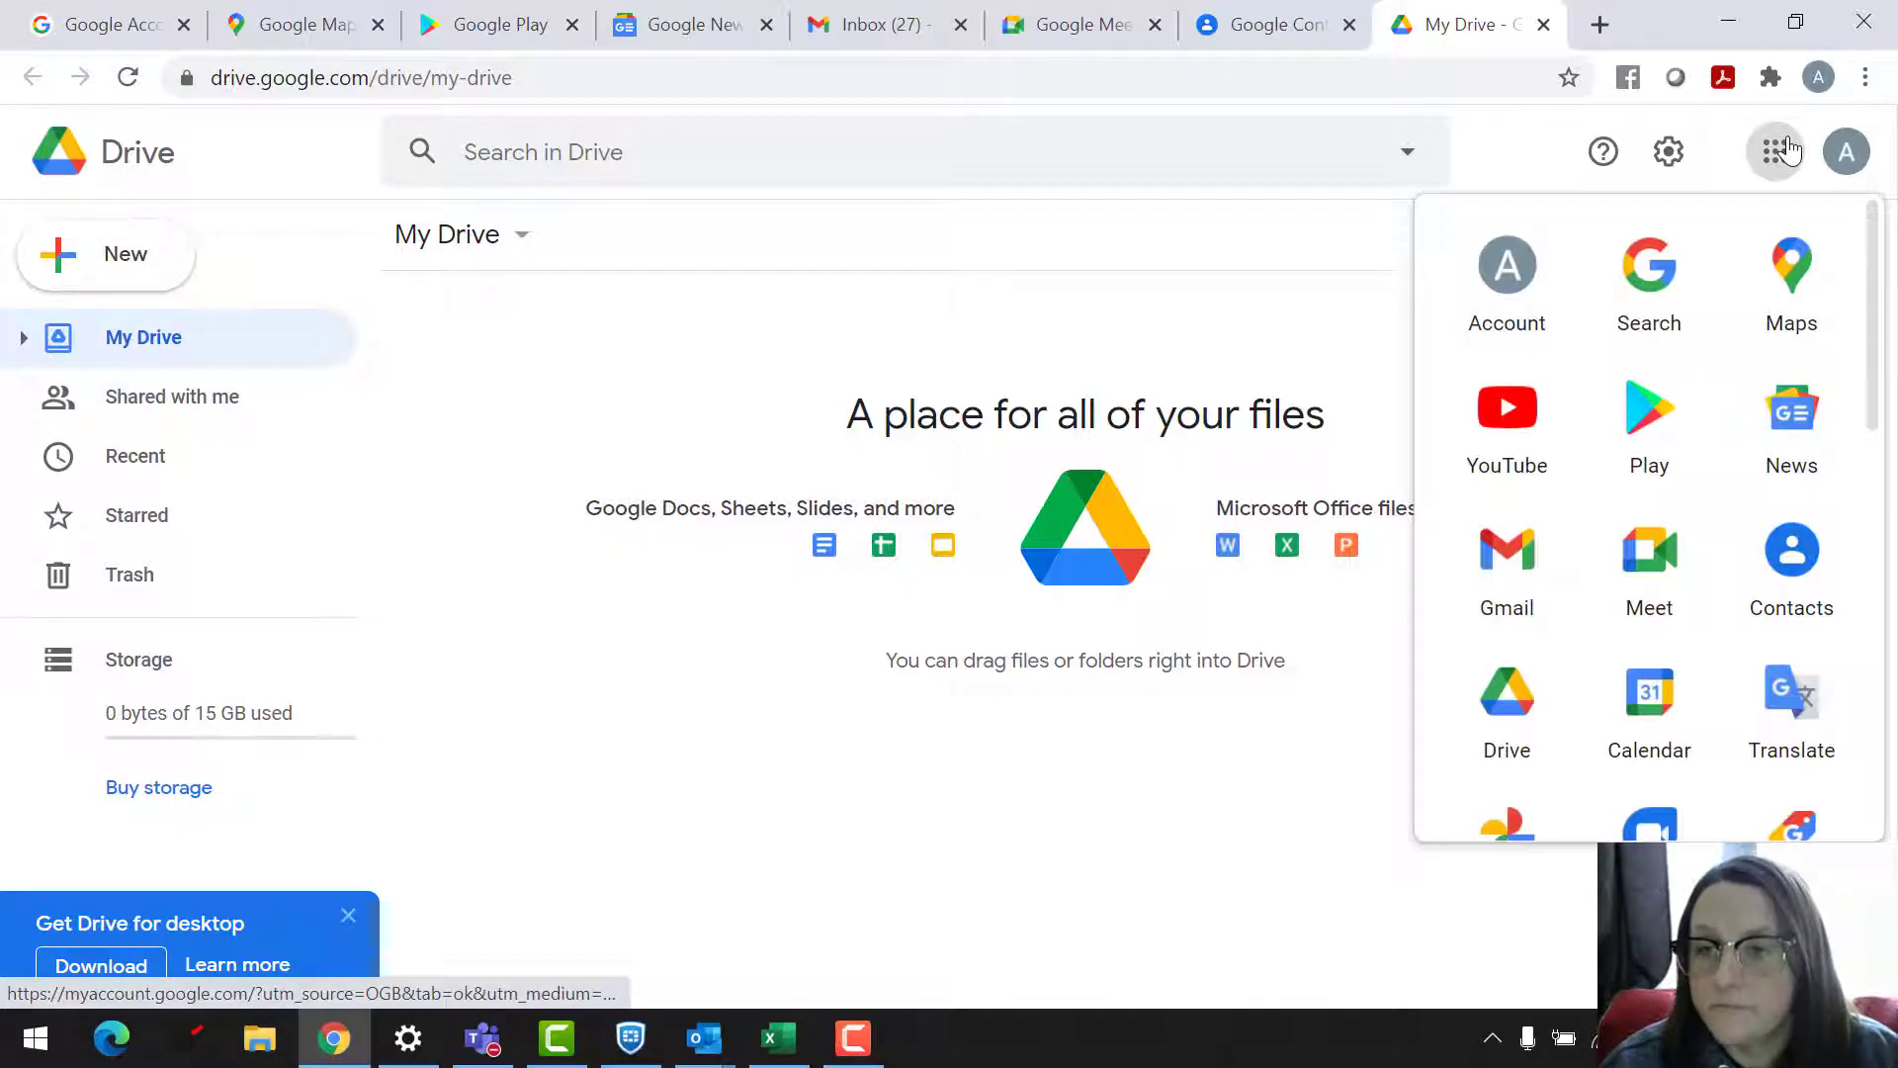
scroll(1774, 485, down, 2)
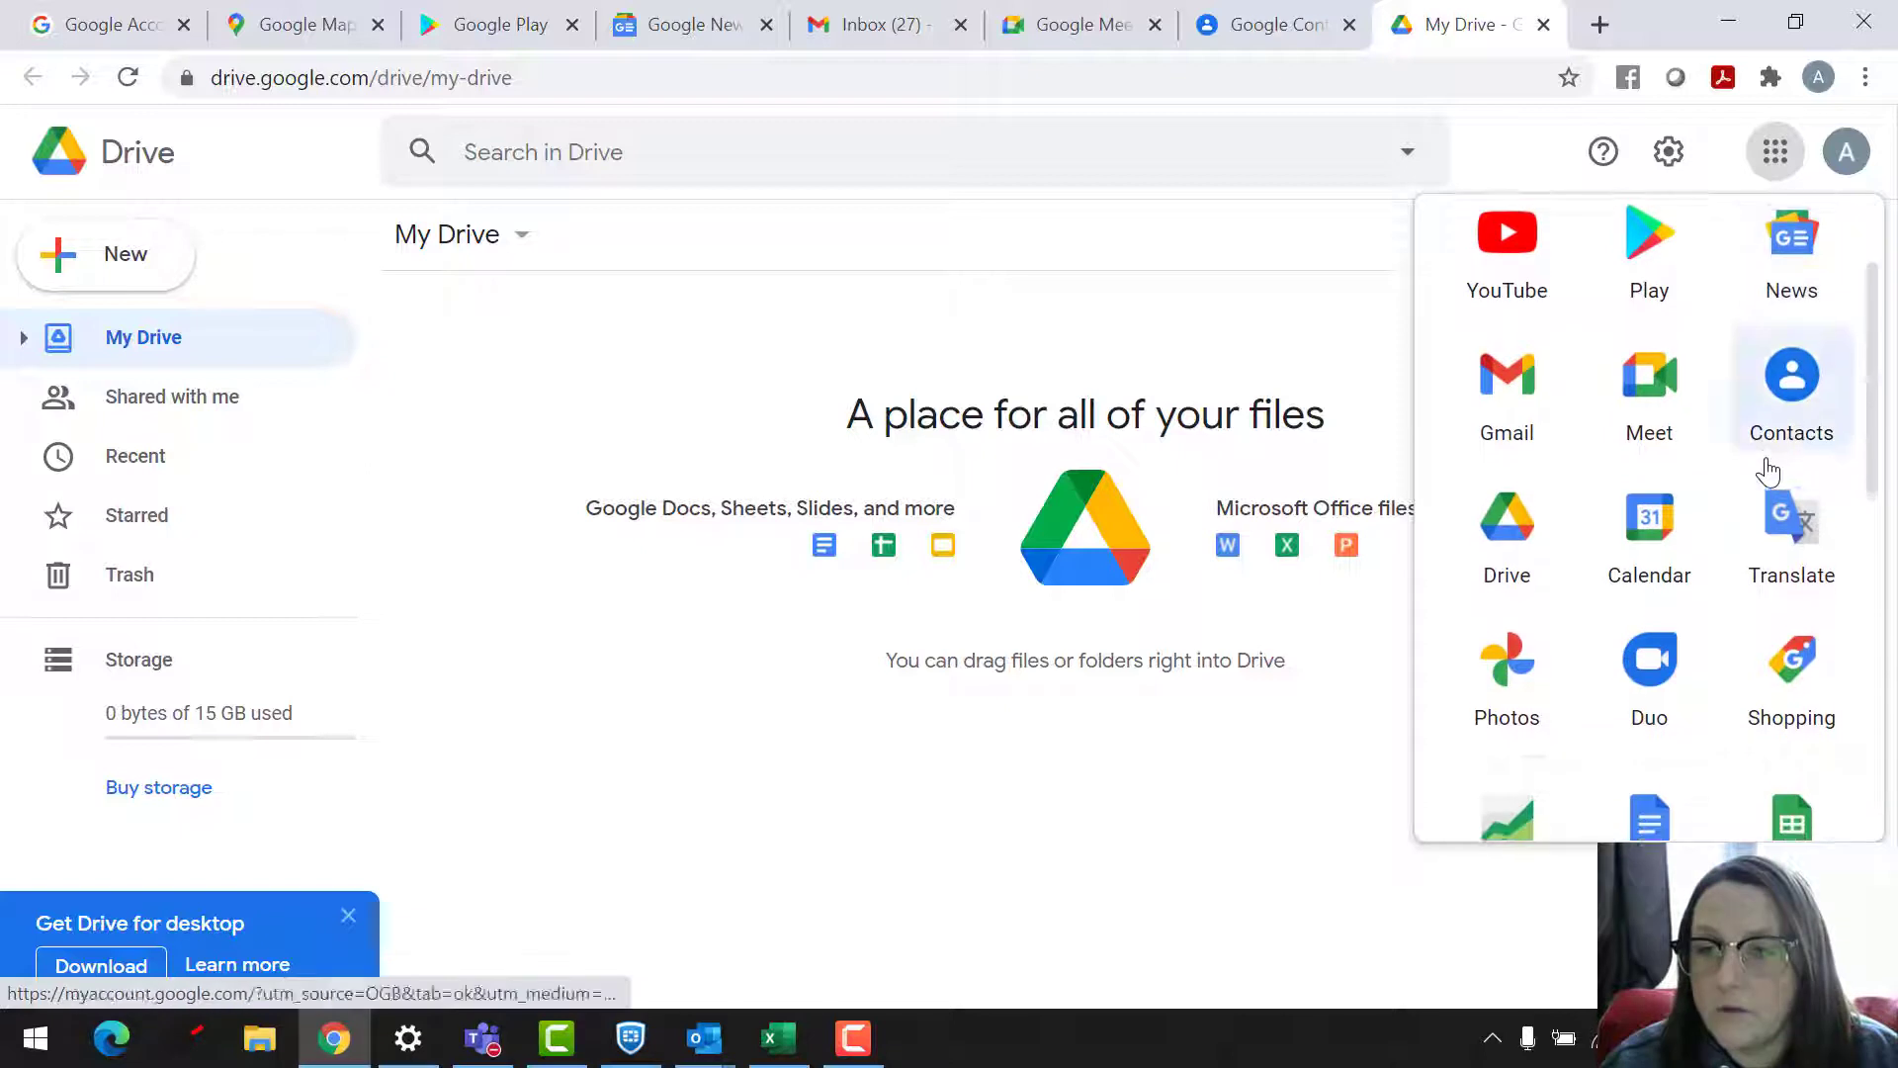
click(1668, 513)
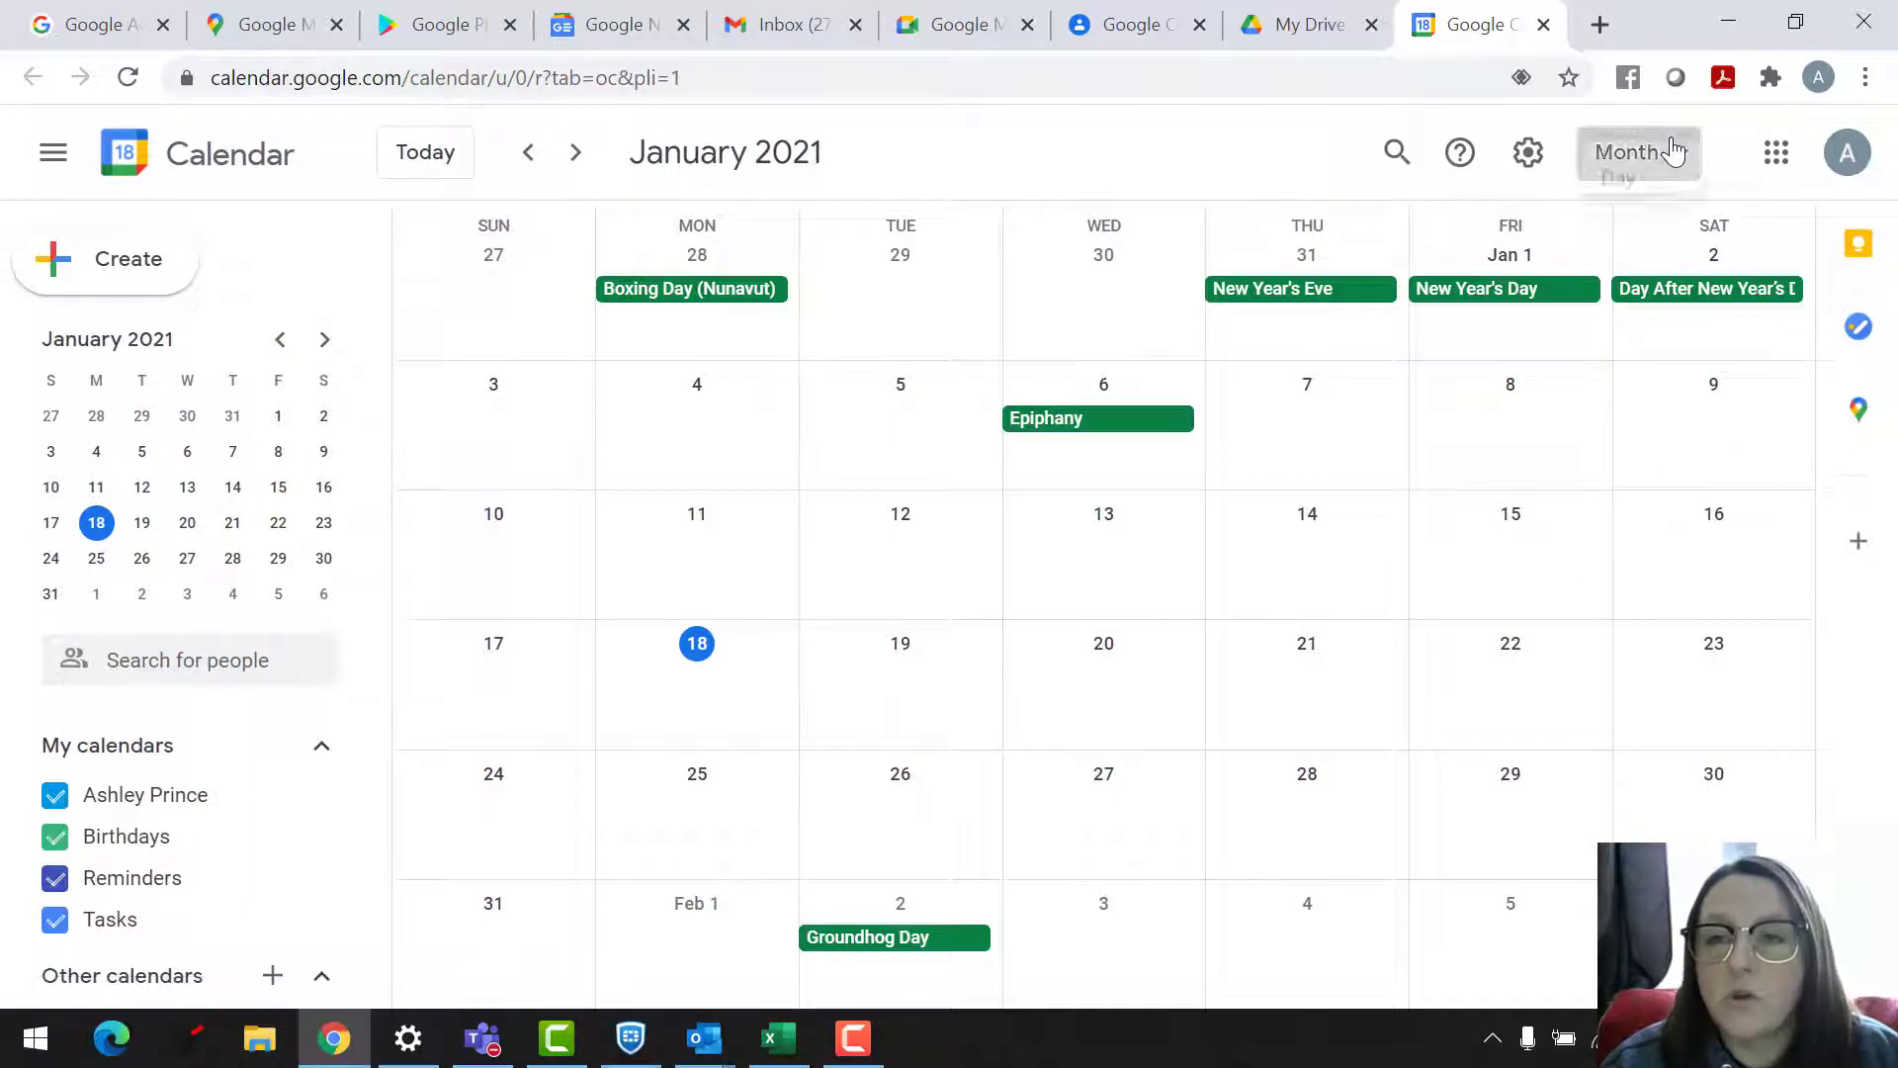
Check the calendar's available view options and the blank form for creating an event, leaving both without changes.
click(1670, 151)
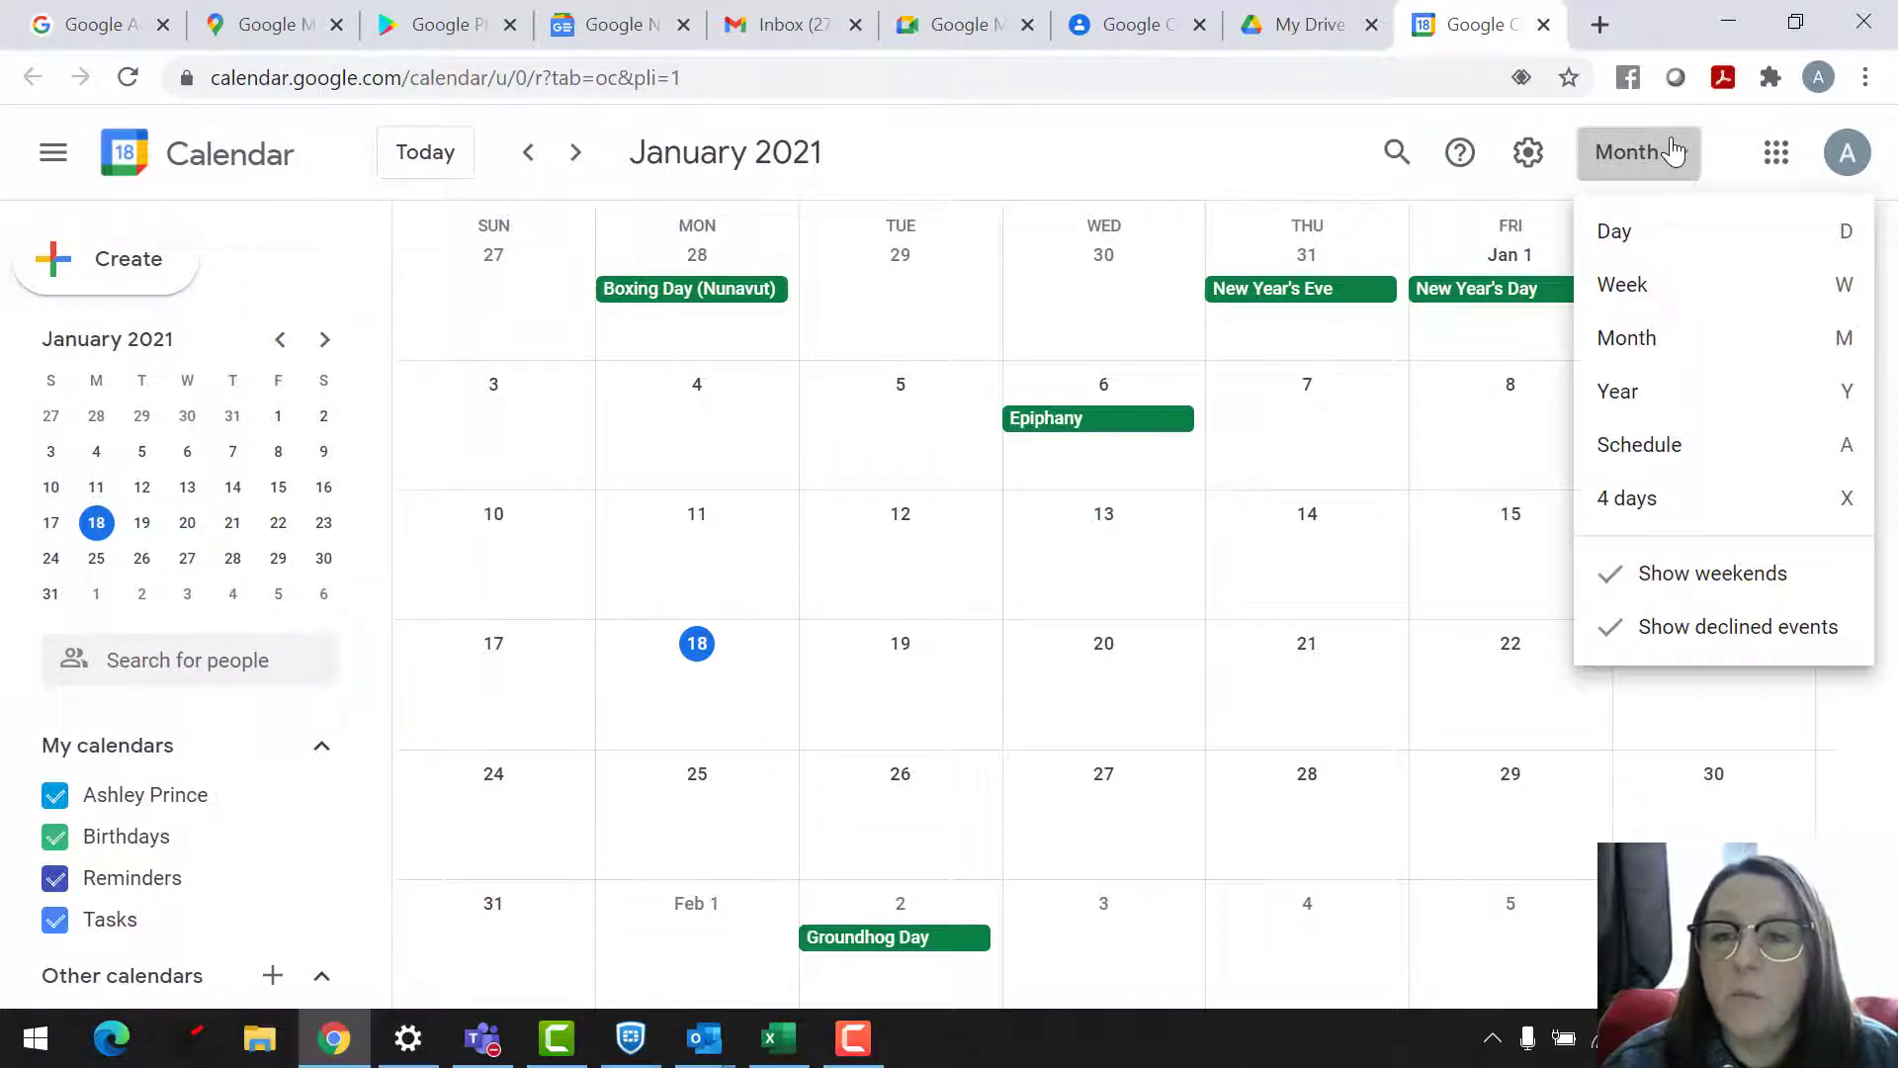
click(1670, 151)
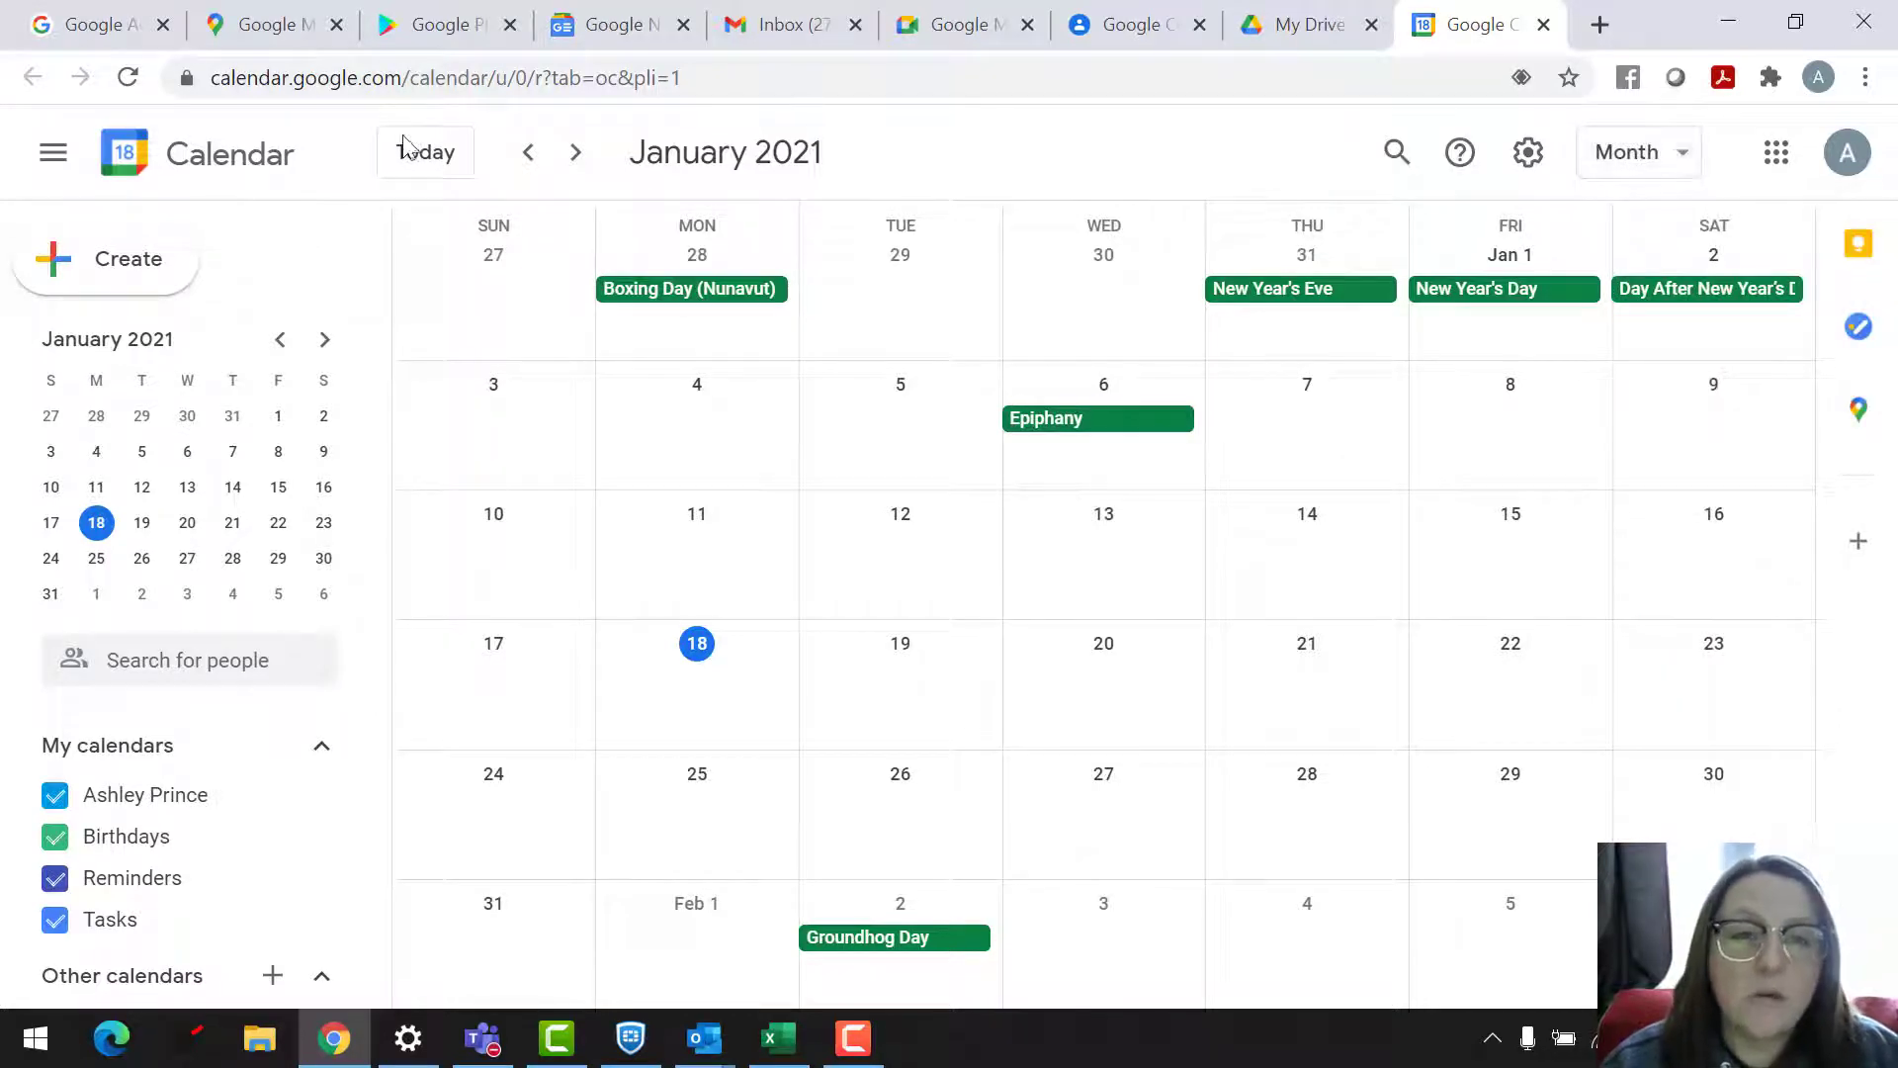
click(128, 259)
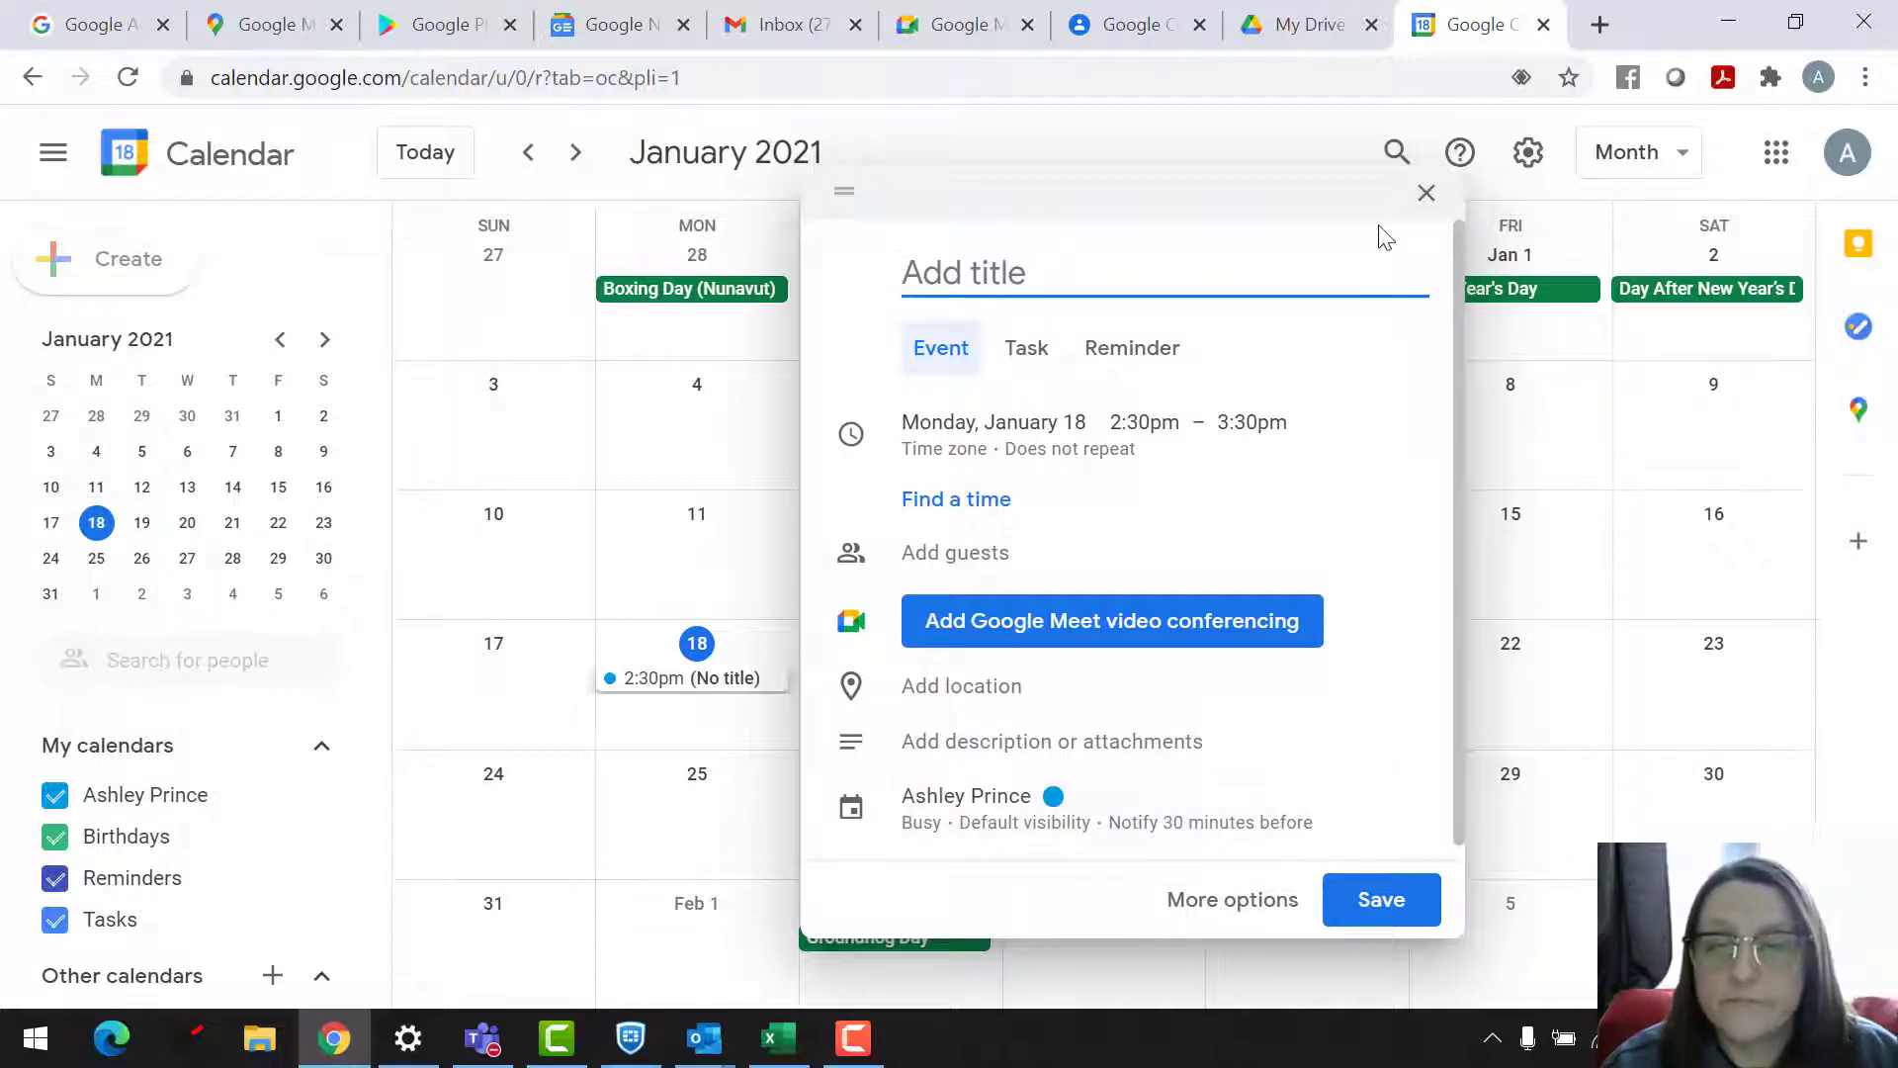
click(1429, 193)
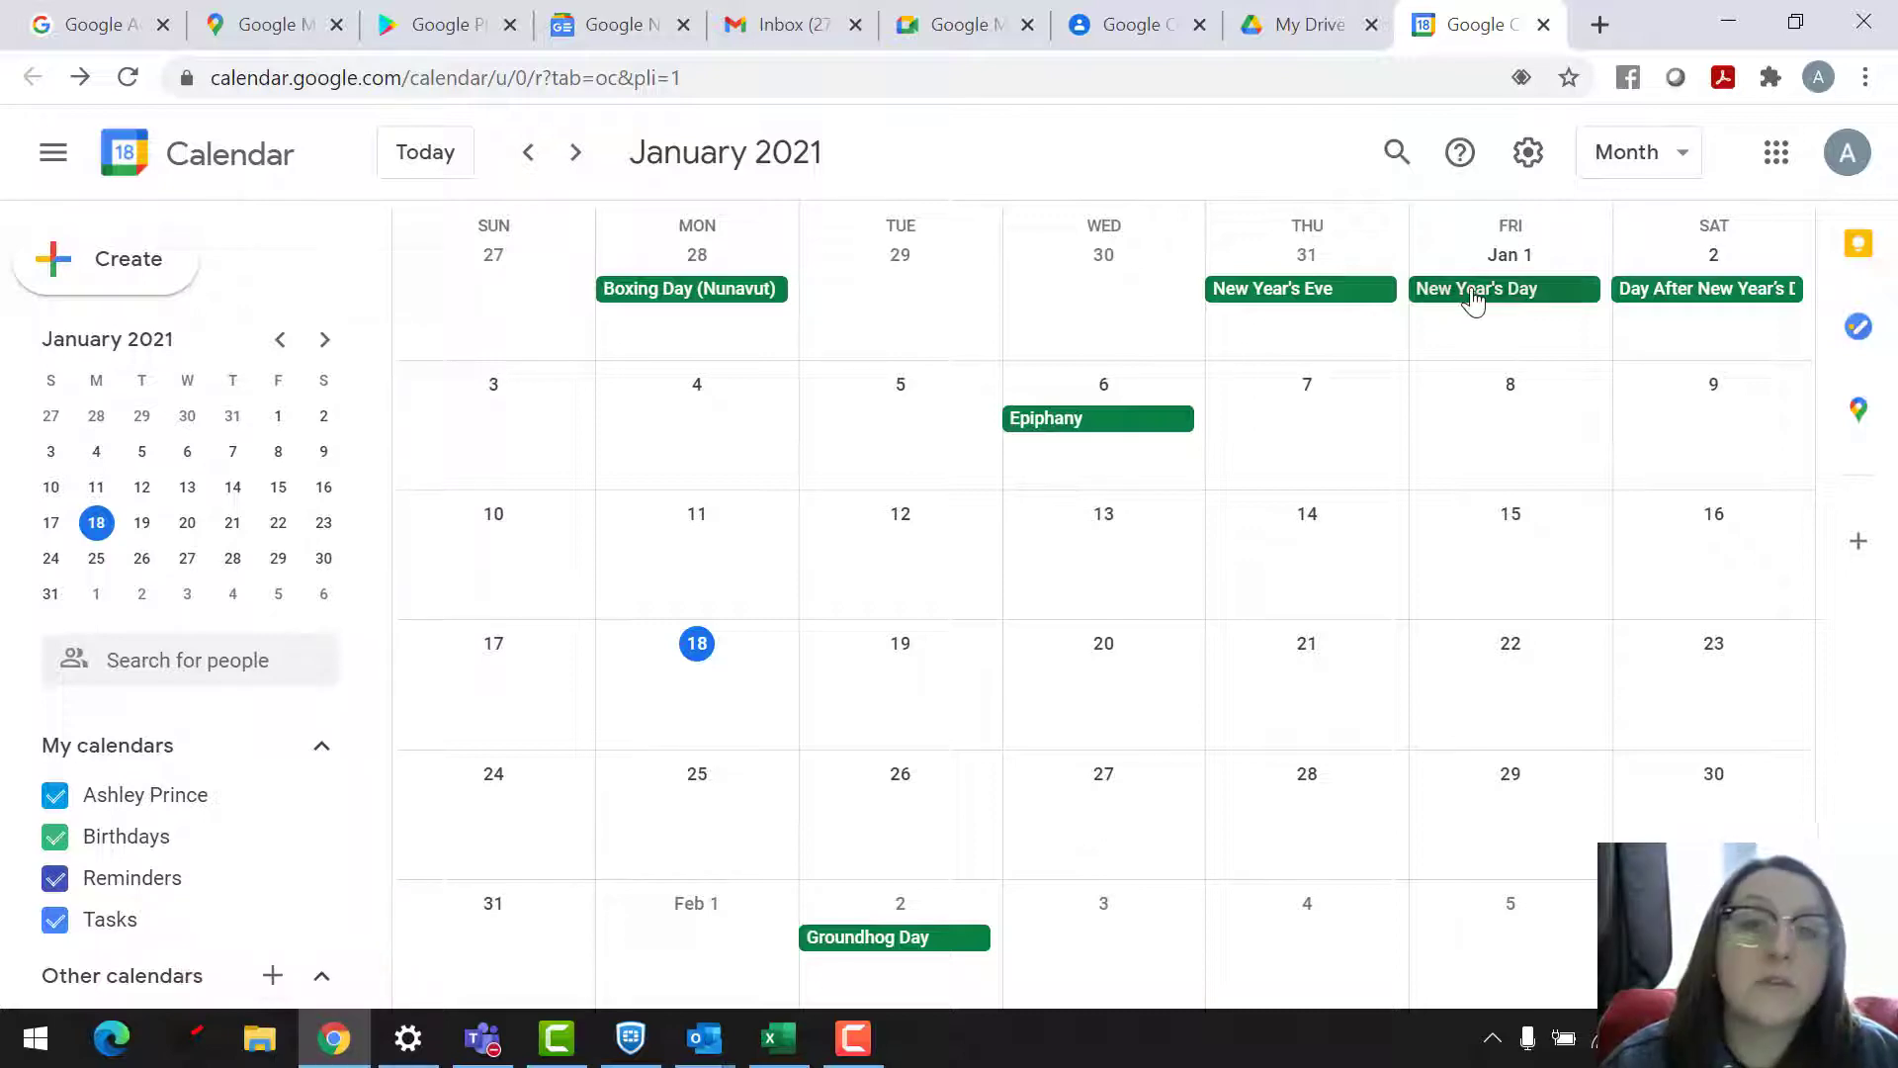
Try to open Google Translate from the Google apps and close its page.
click(1776, 151)
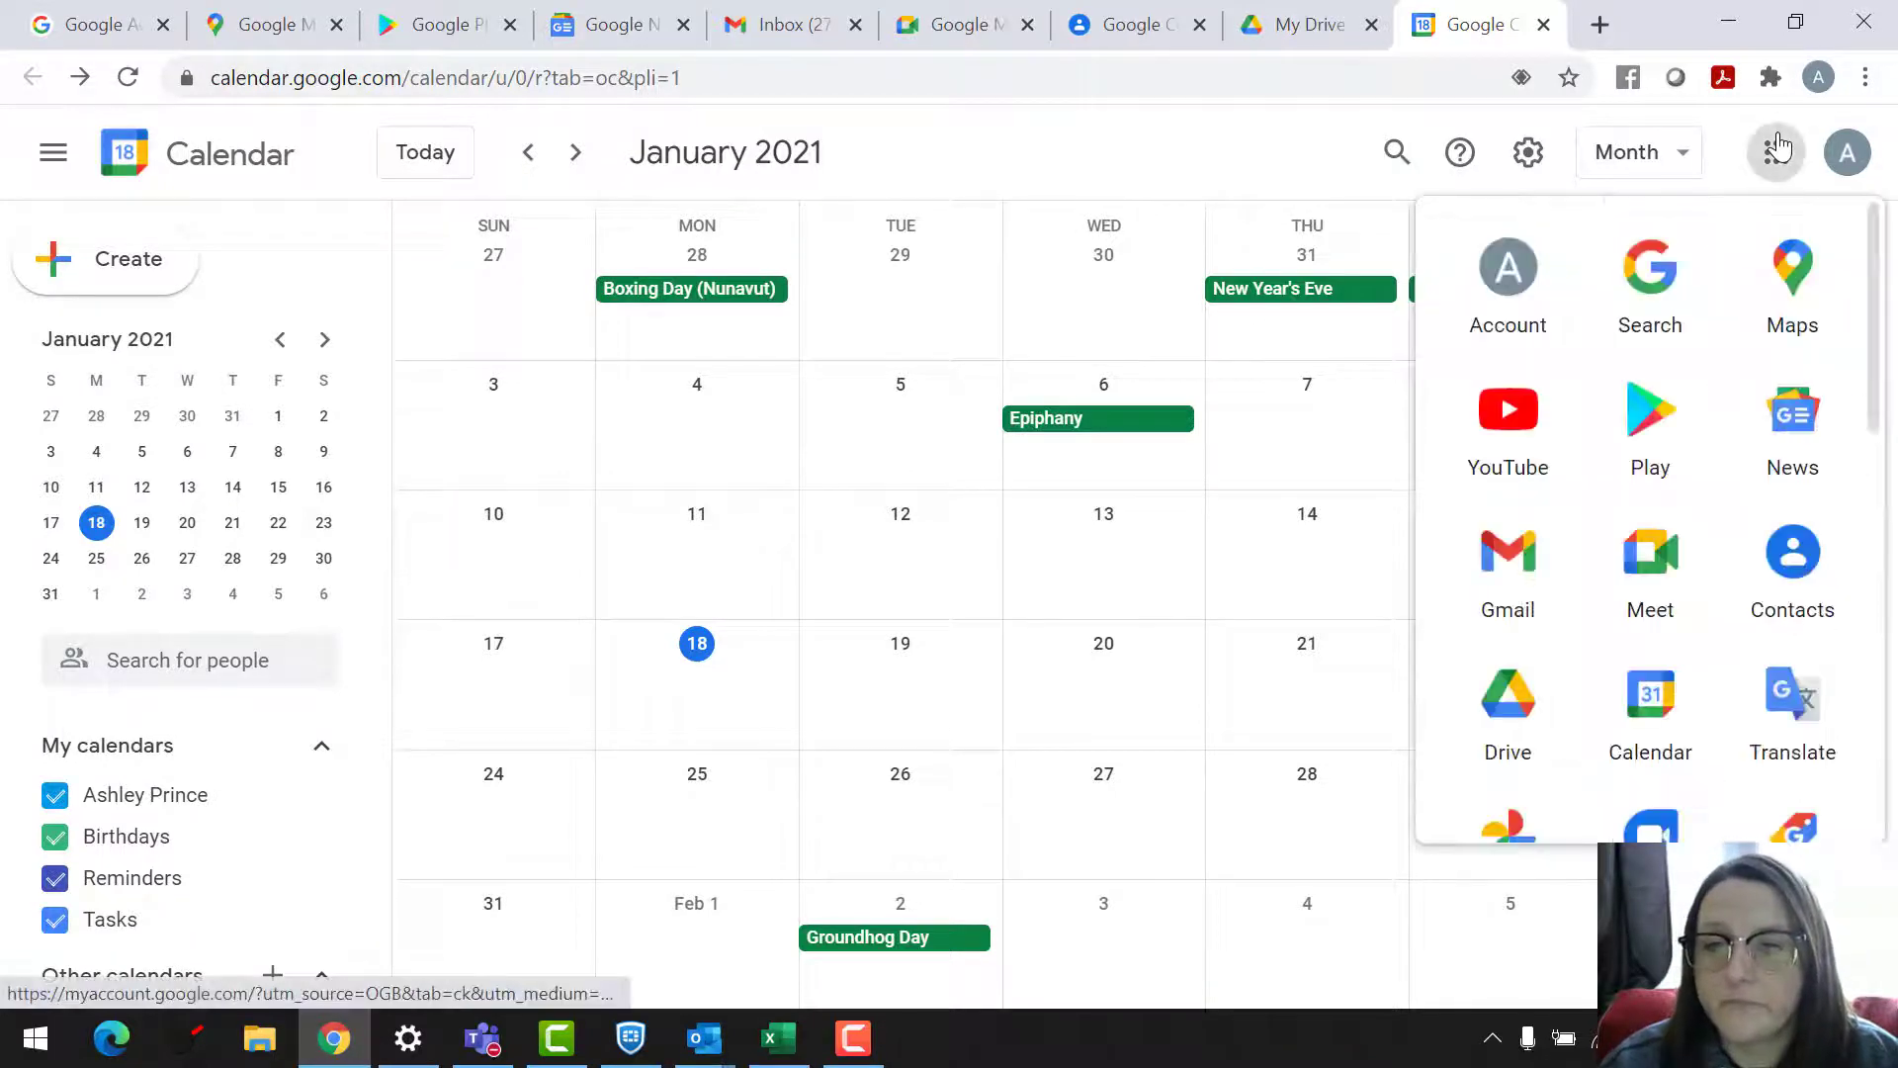
click(1790, 690)
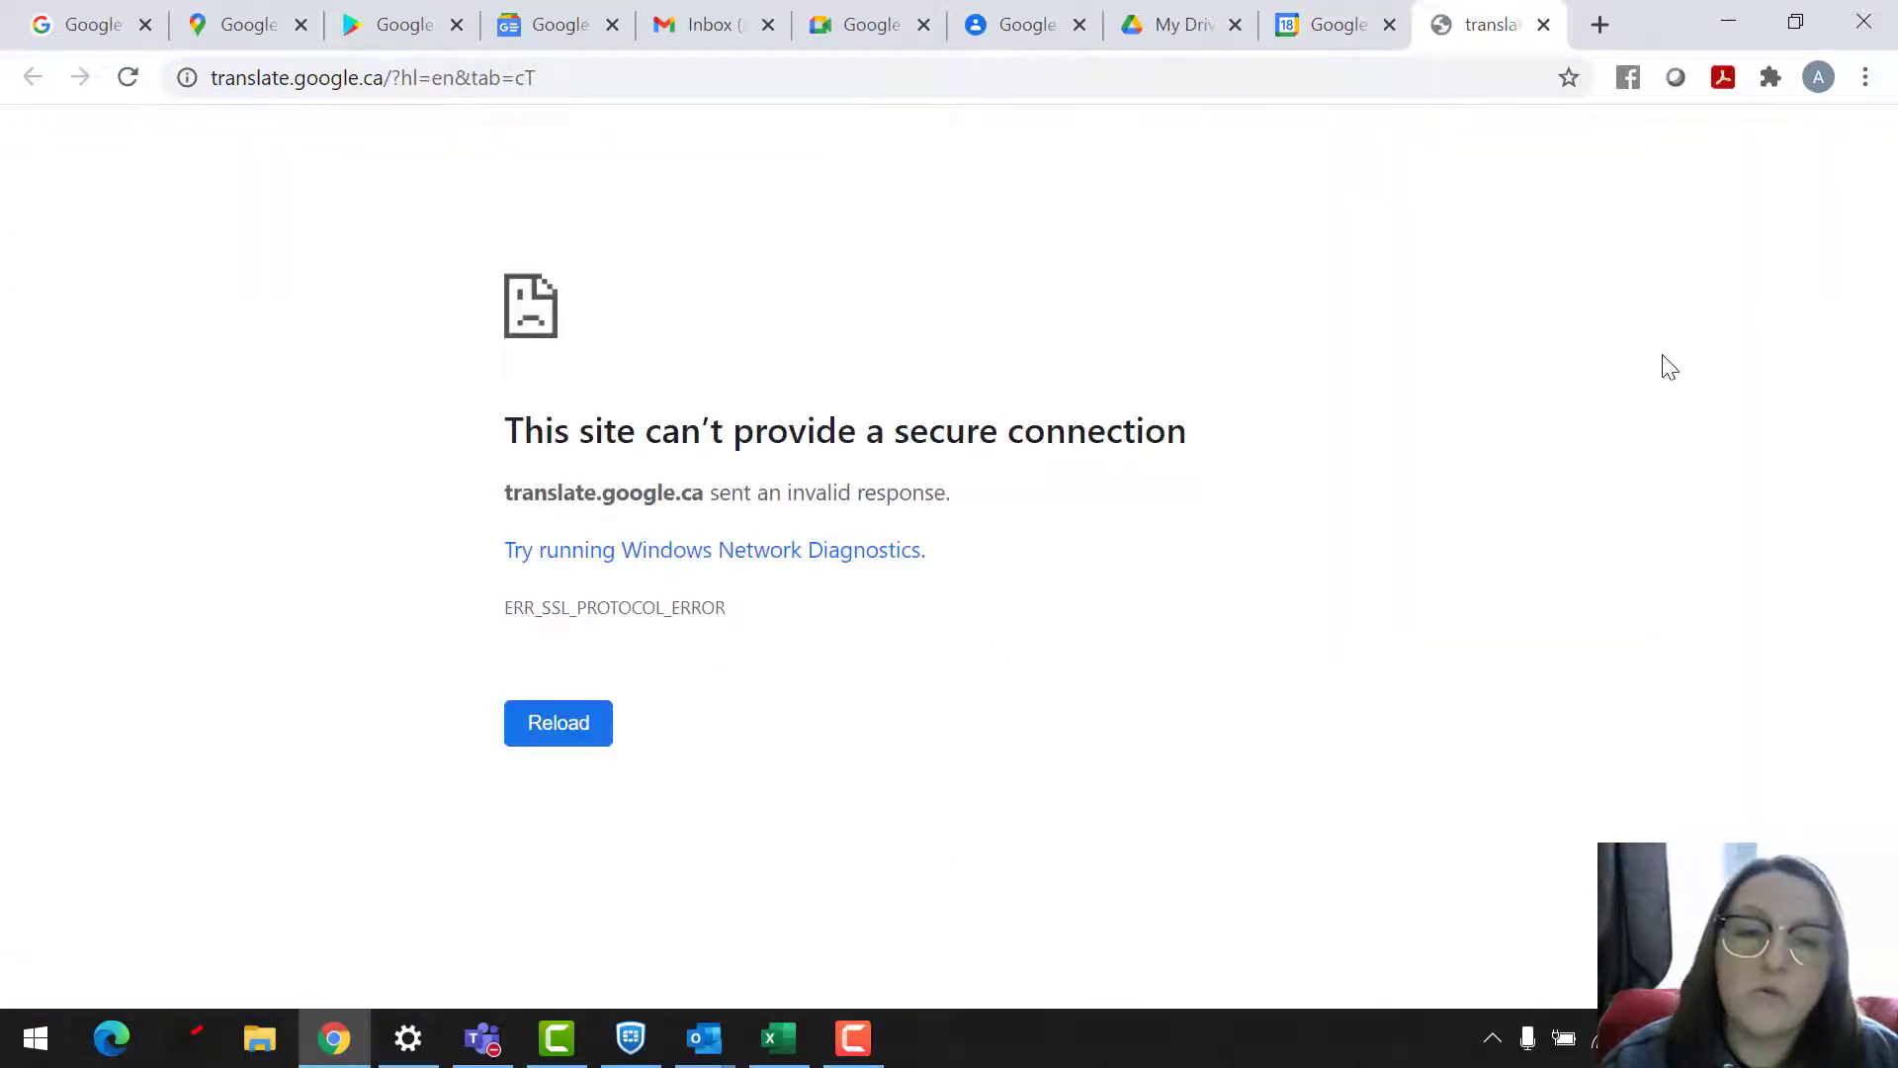
click(1543, 25)
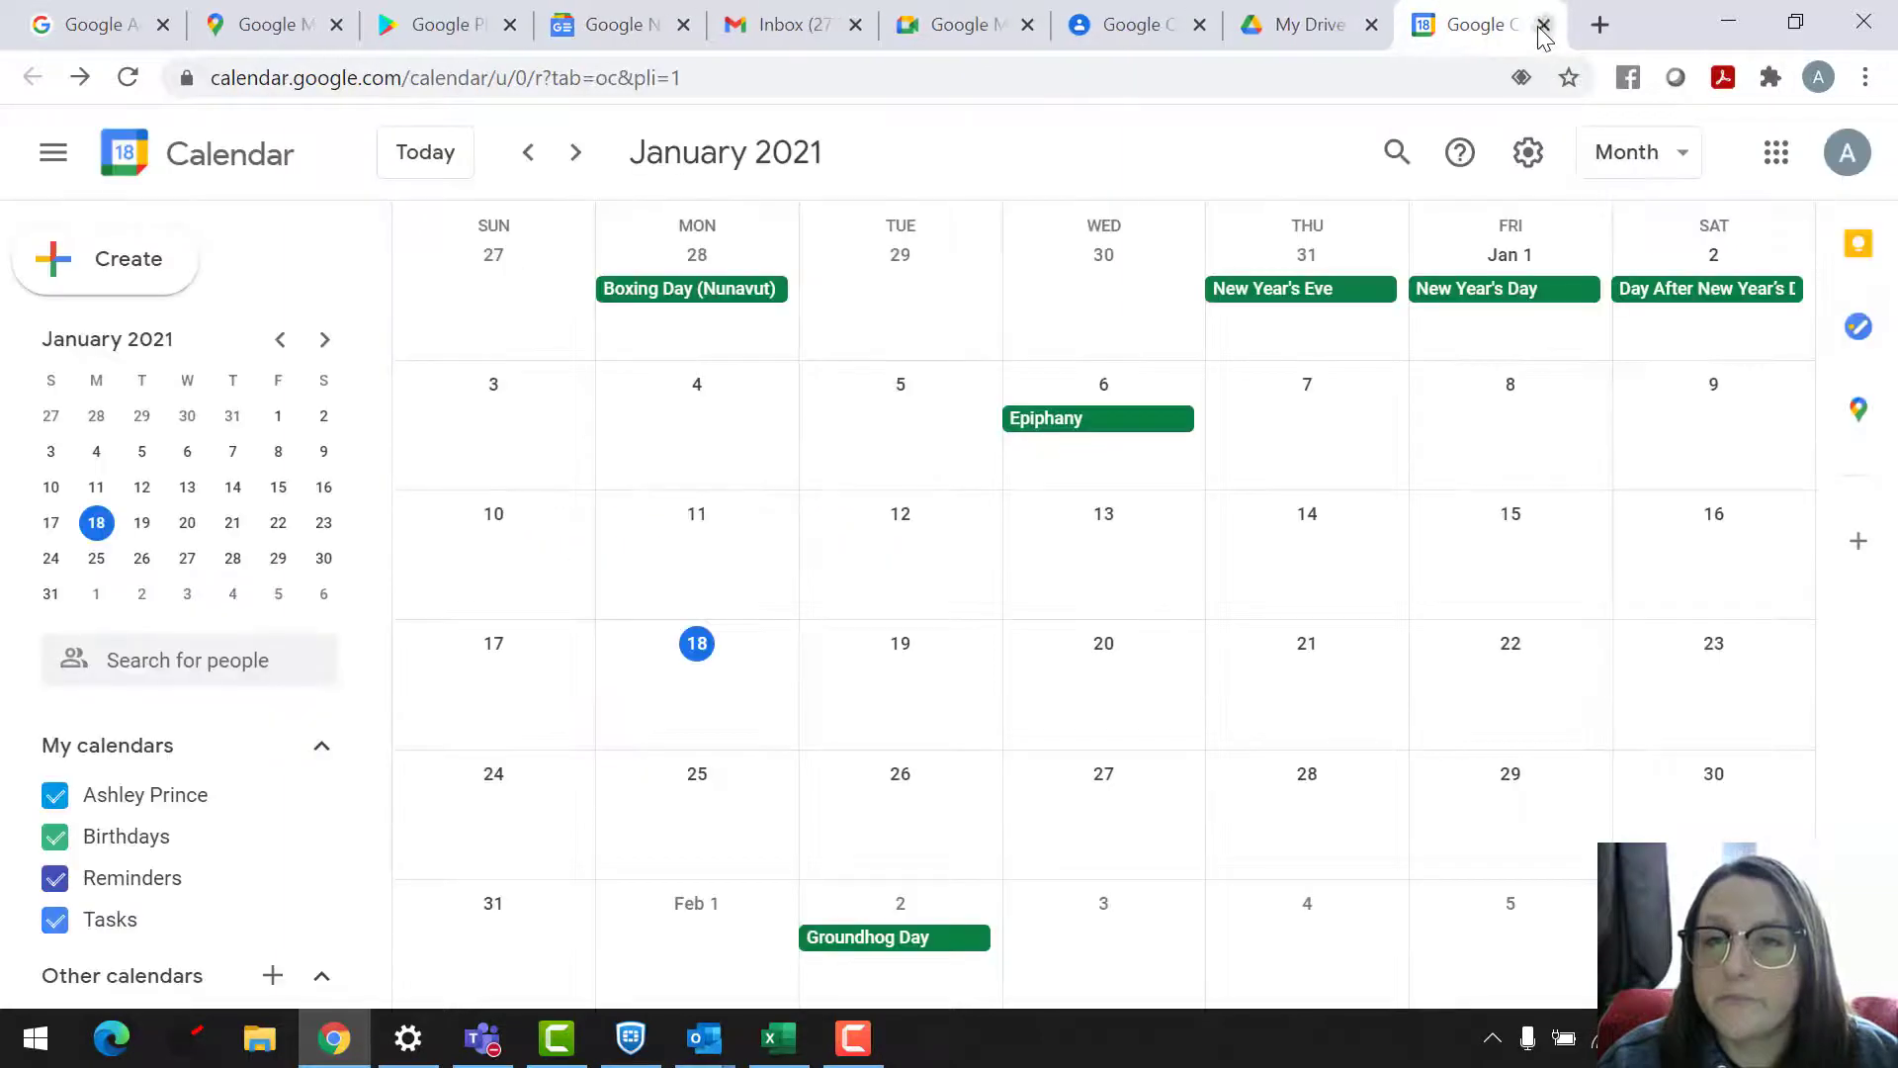
Open Google Photos and Google Duo from the Google apps.
click(1777, 153)
scroll(1725, 608, down, 3)
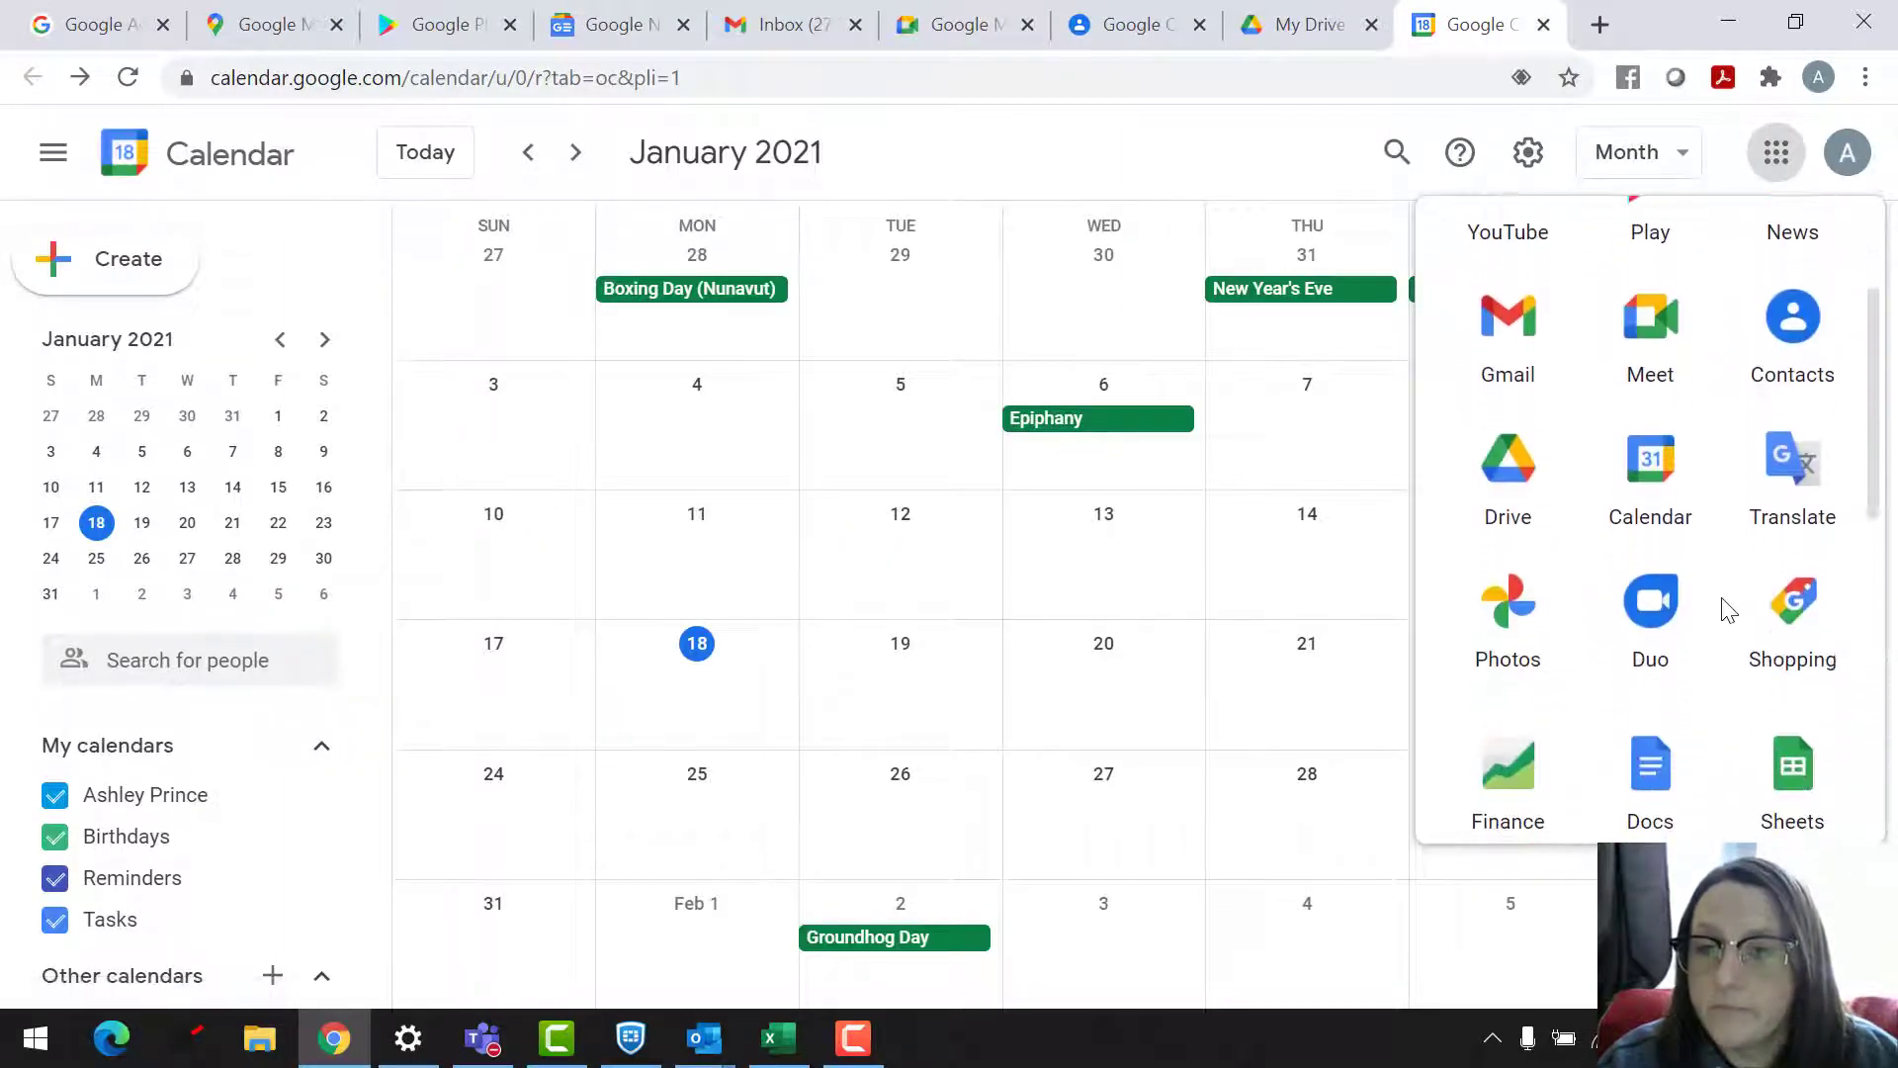
click(1529, 573)
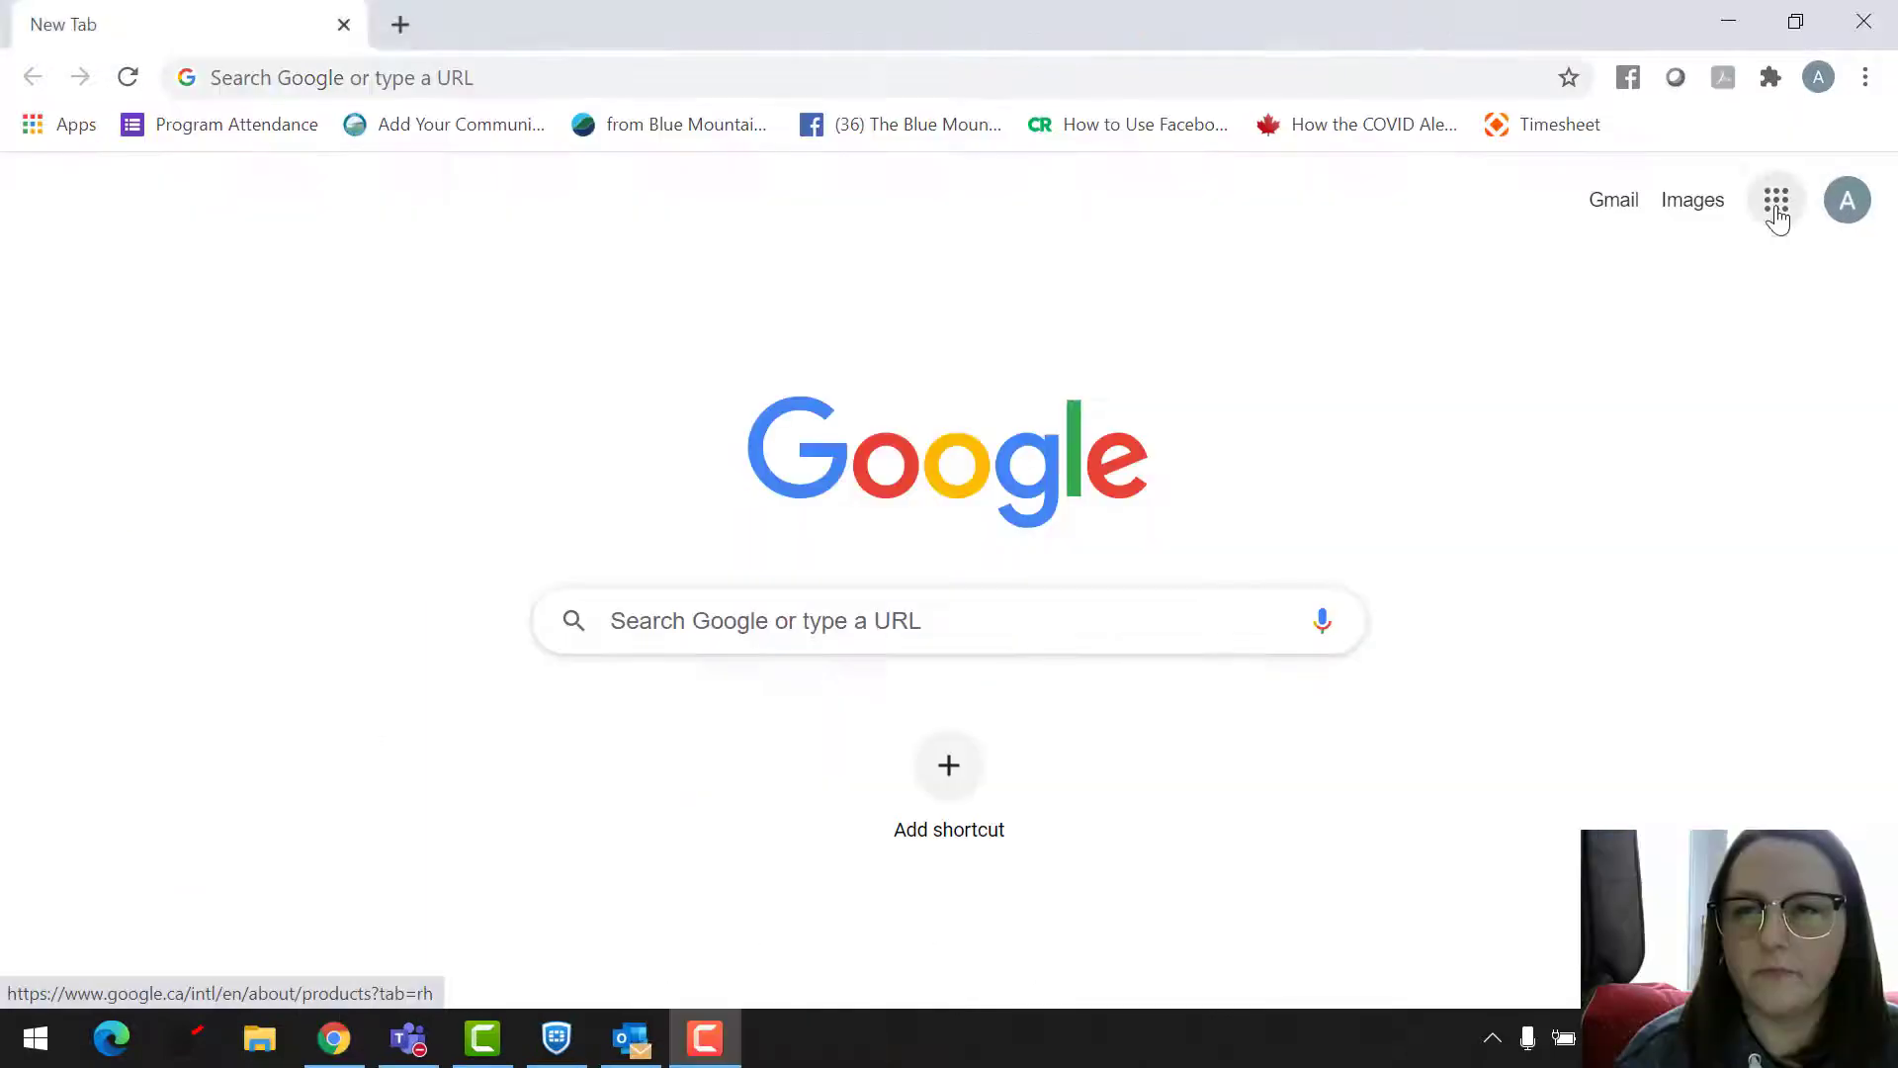
click(1775, 207)
scroll(1741, 530, down, 3)
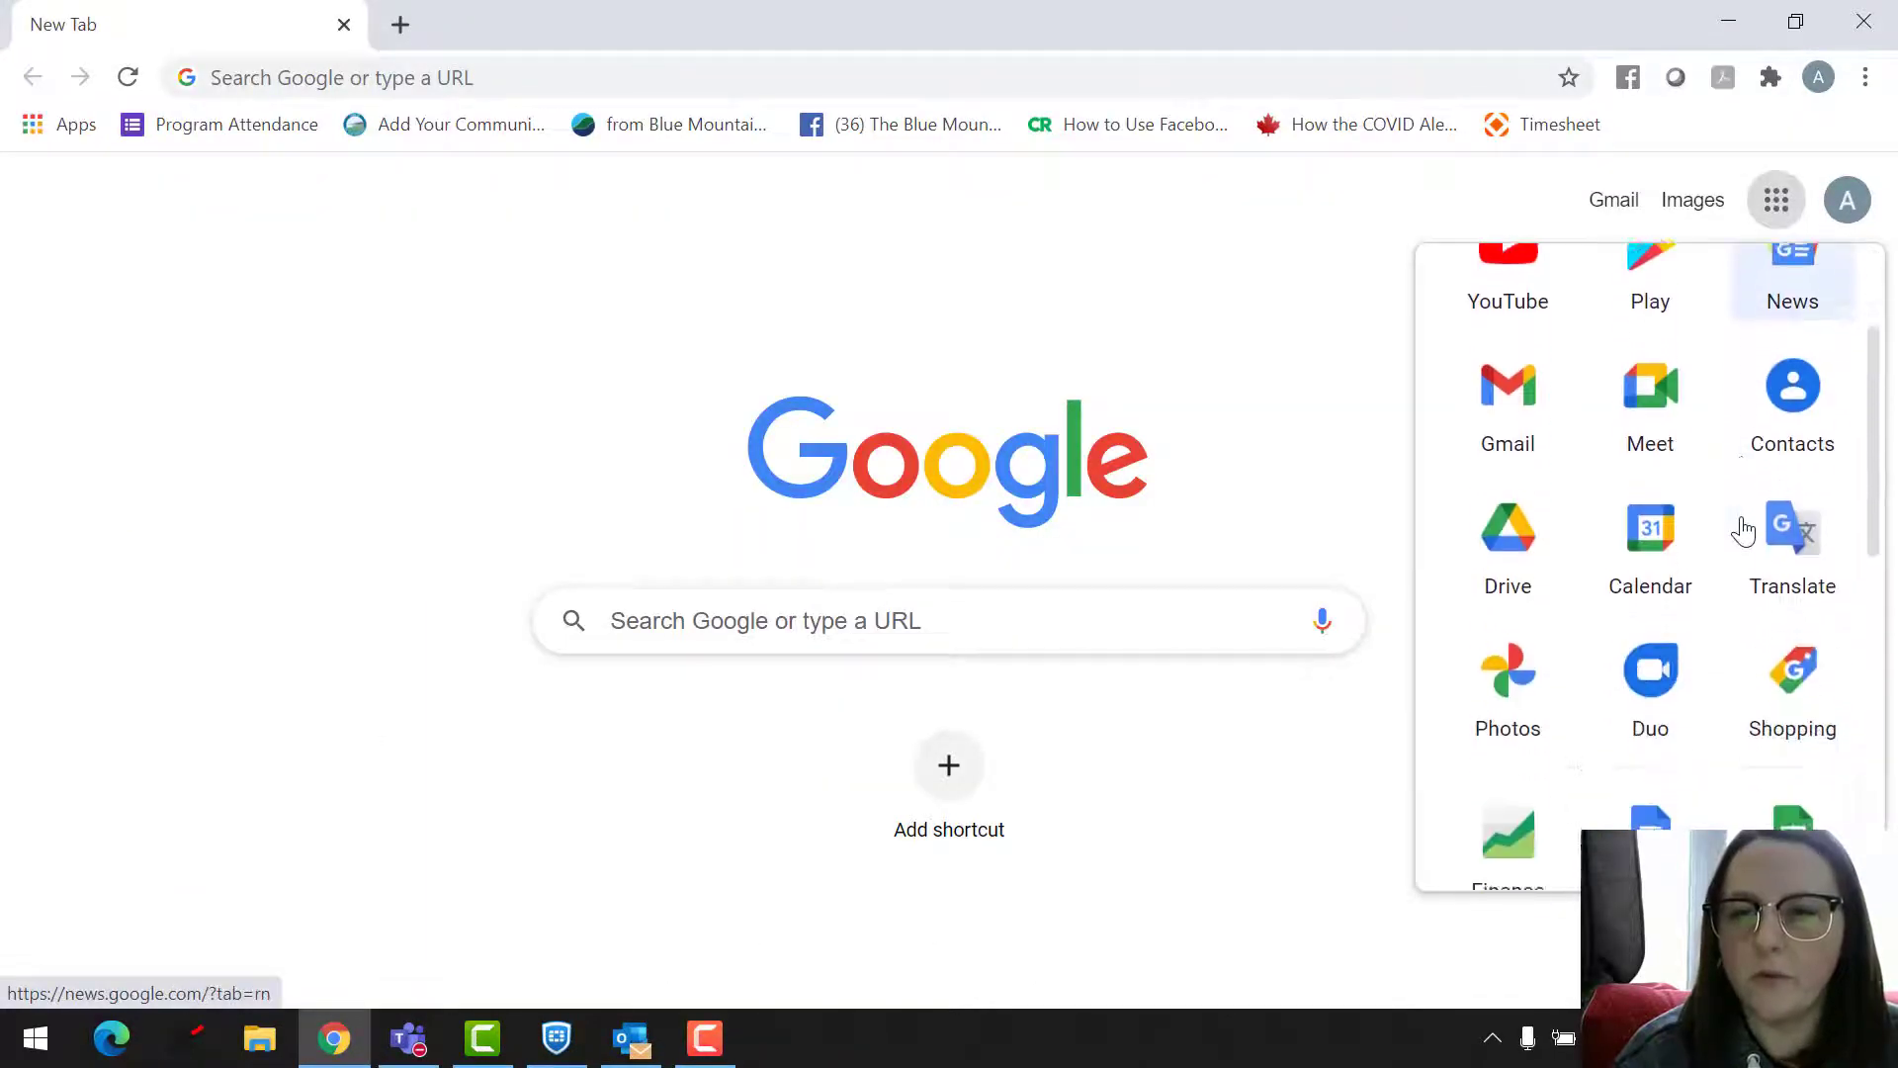
click(1668, 684)
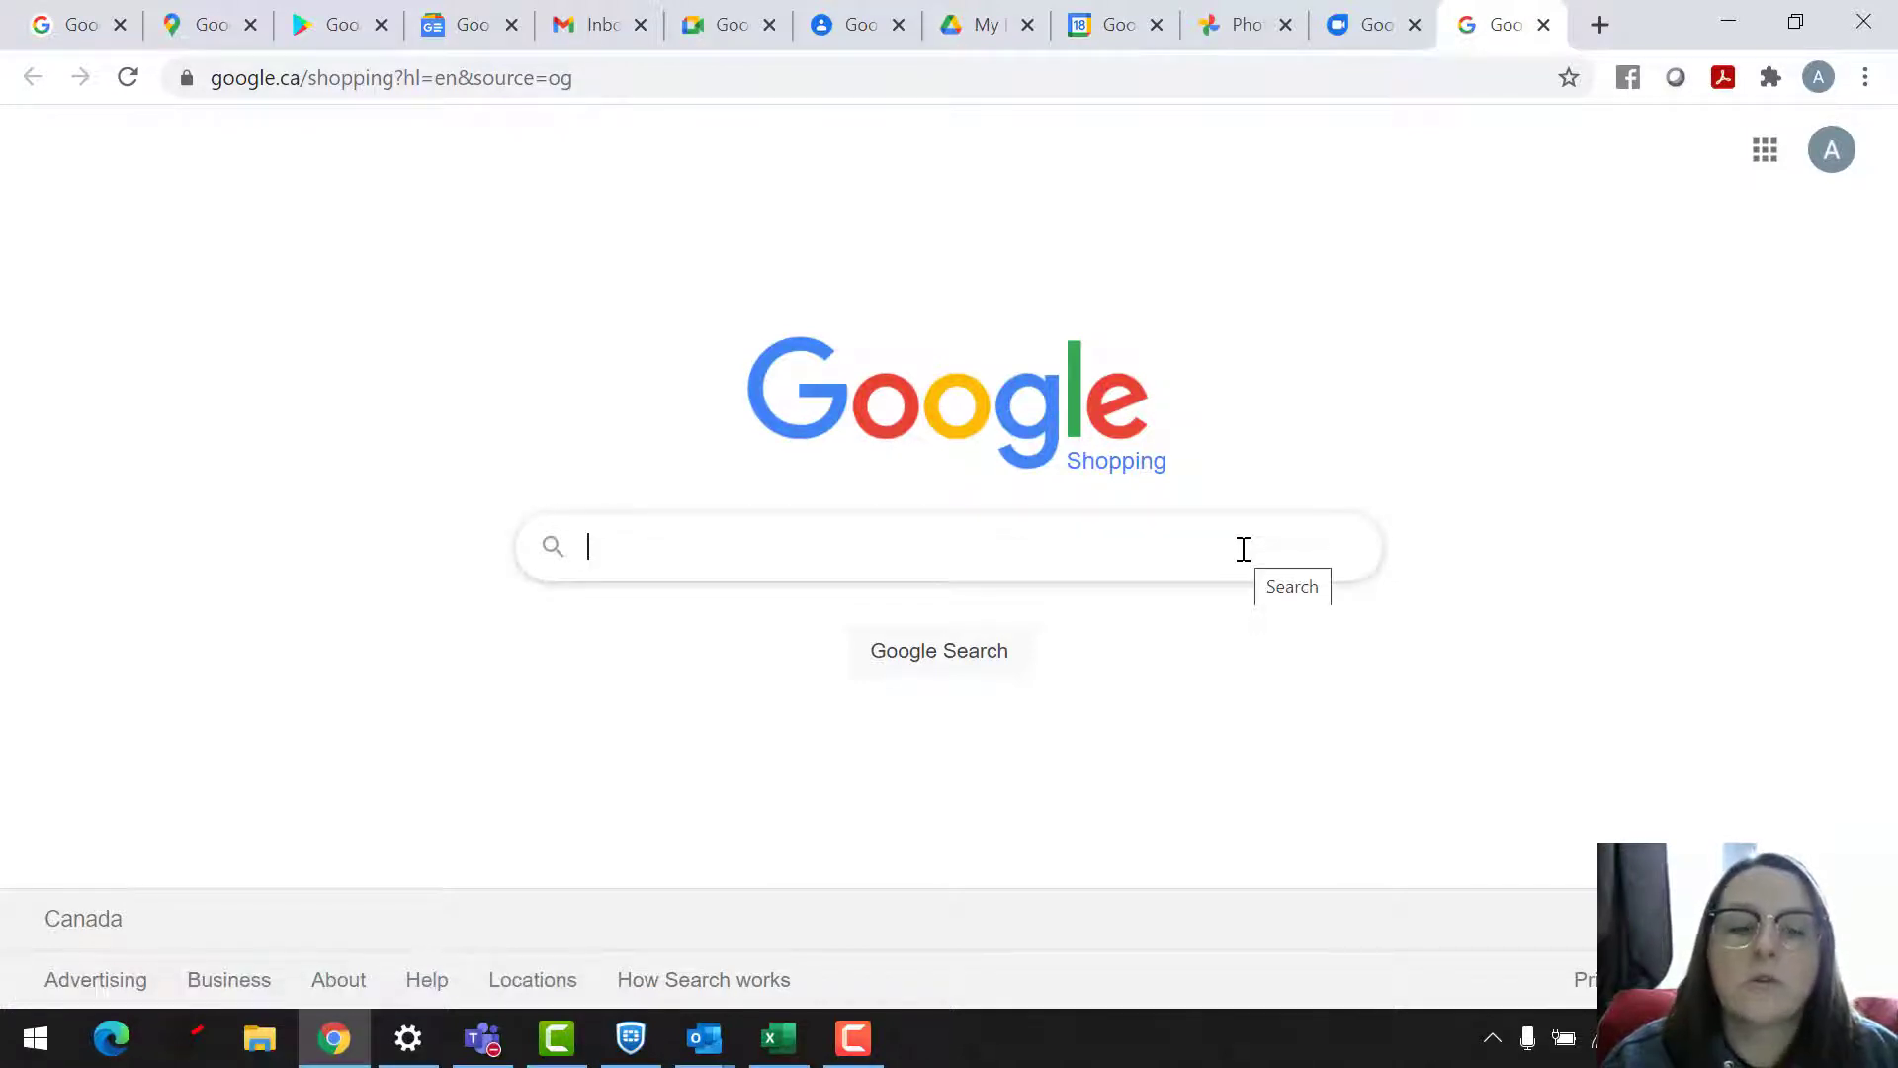
Search Google Shopping for "office chair" and look through the products and the price, style and brand filters.
text(Offi)
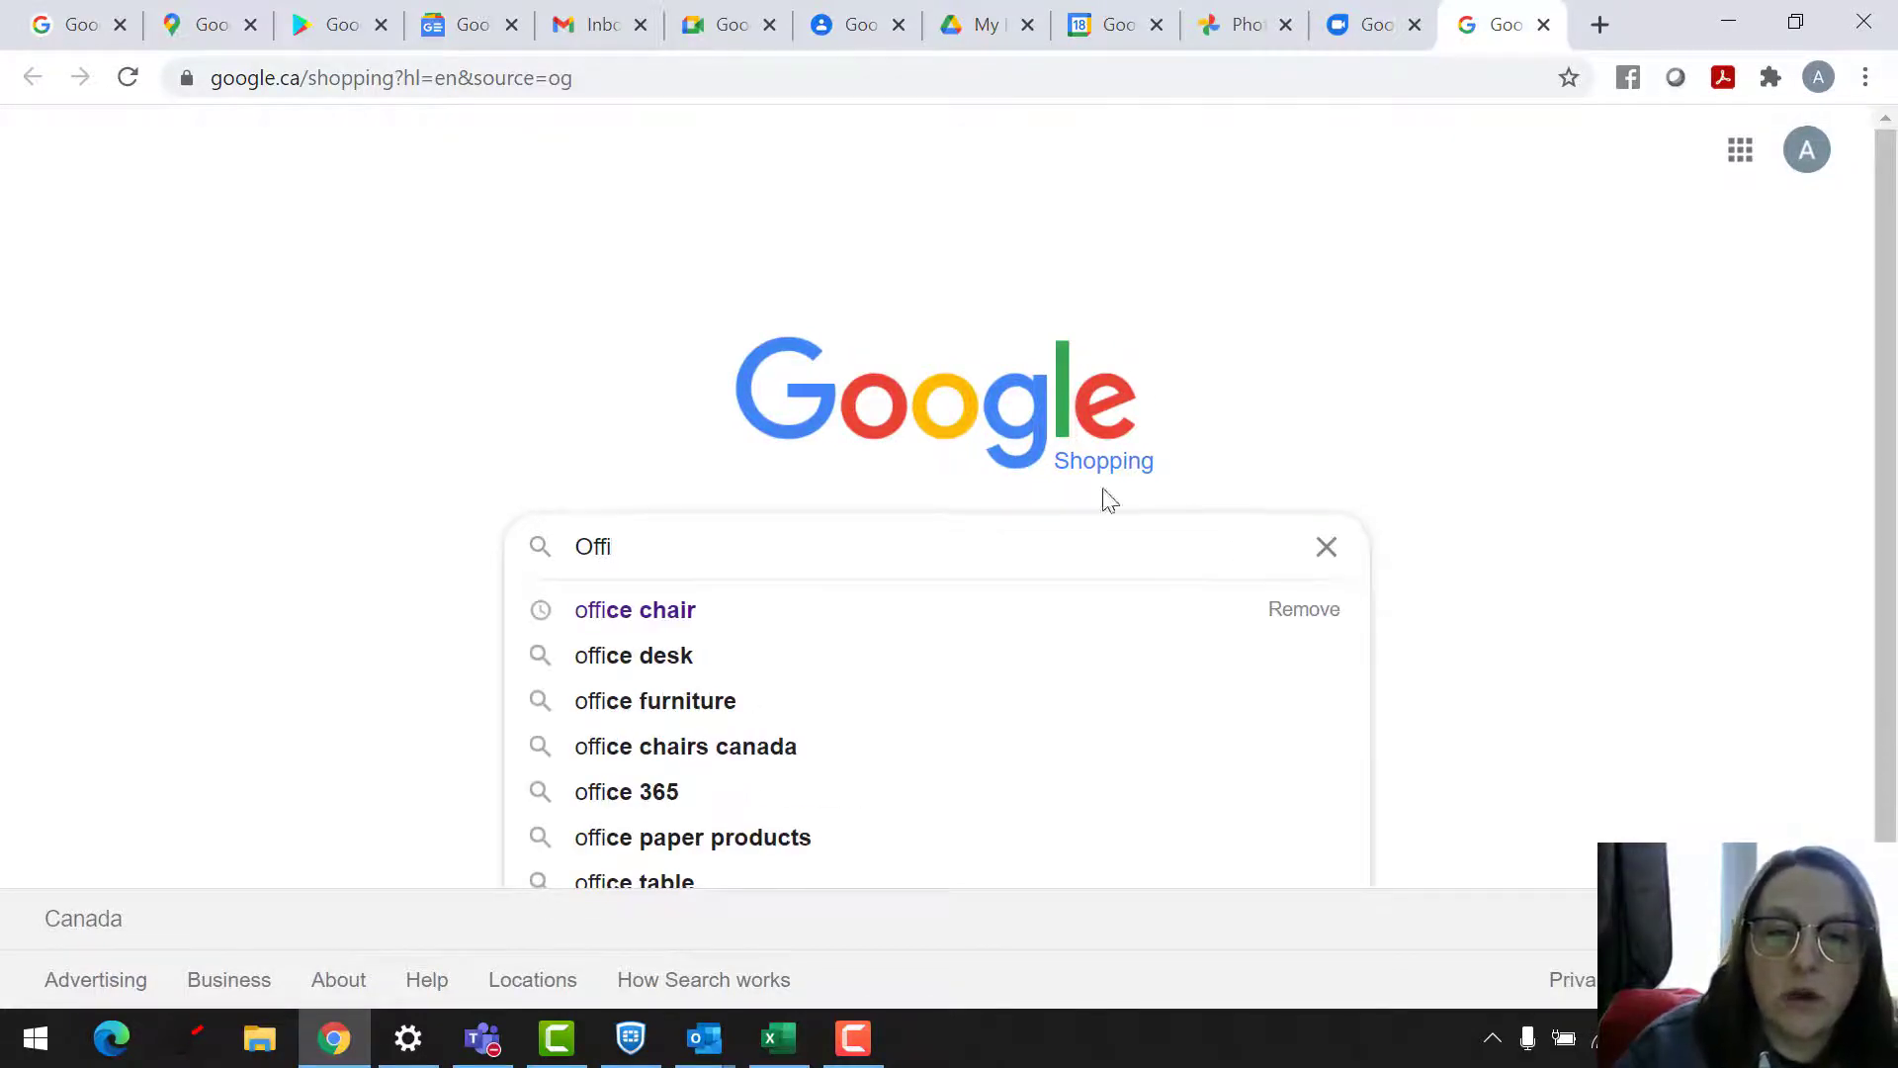
click(1040, 633)
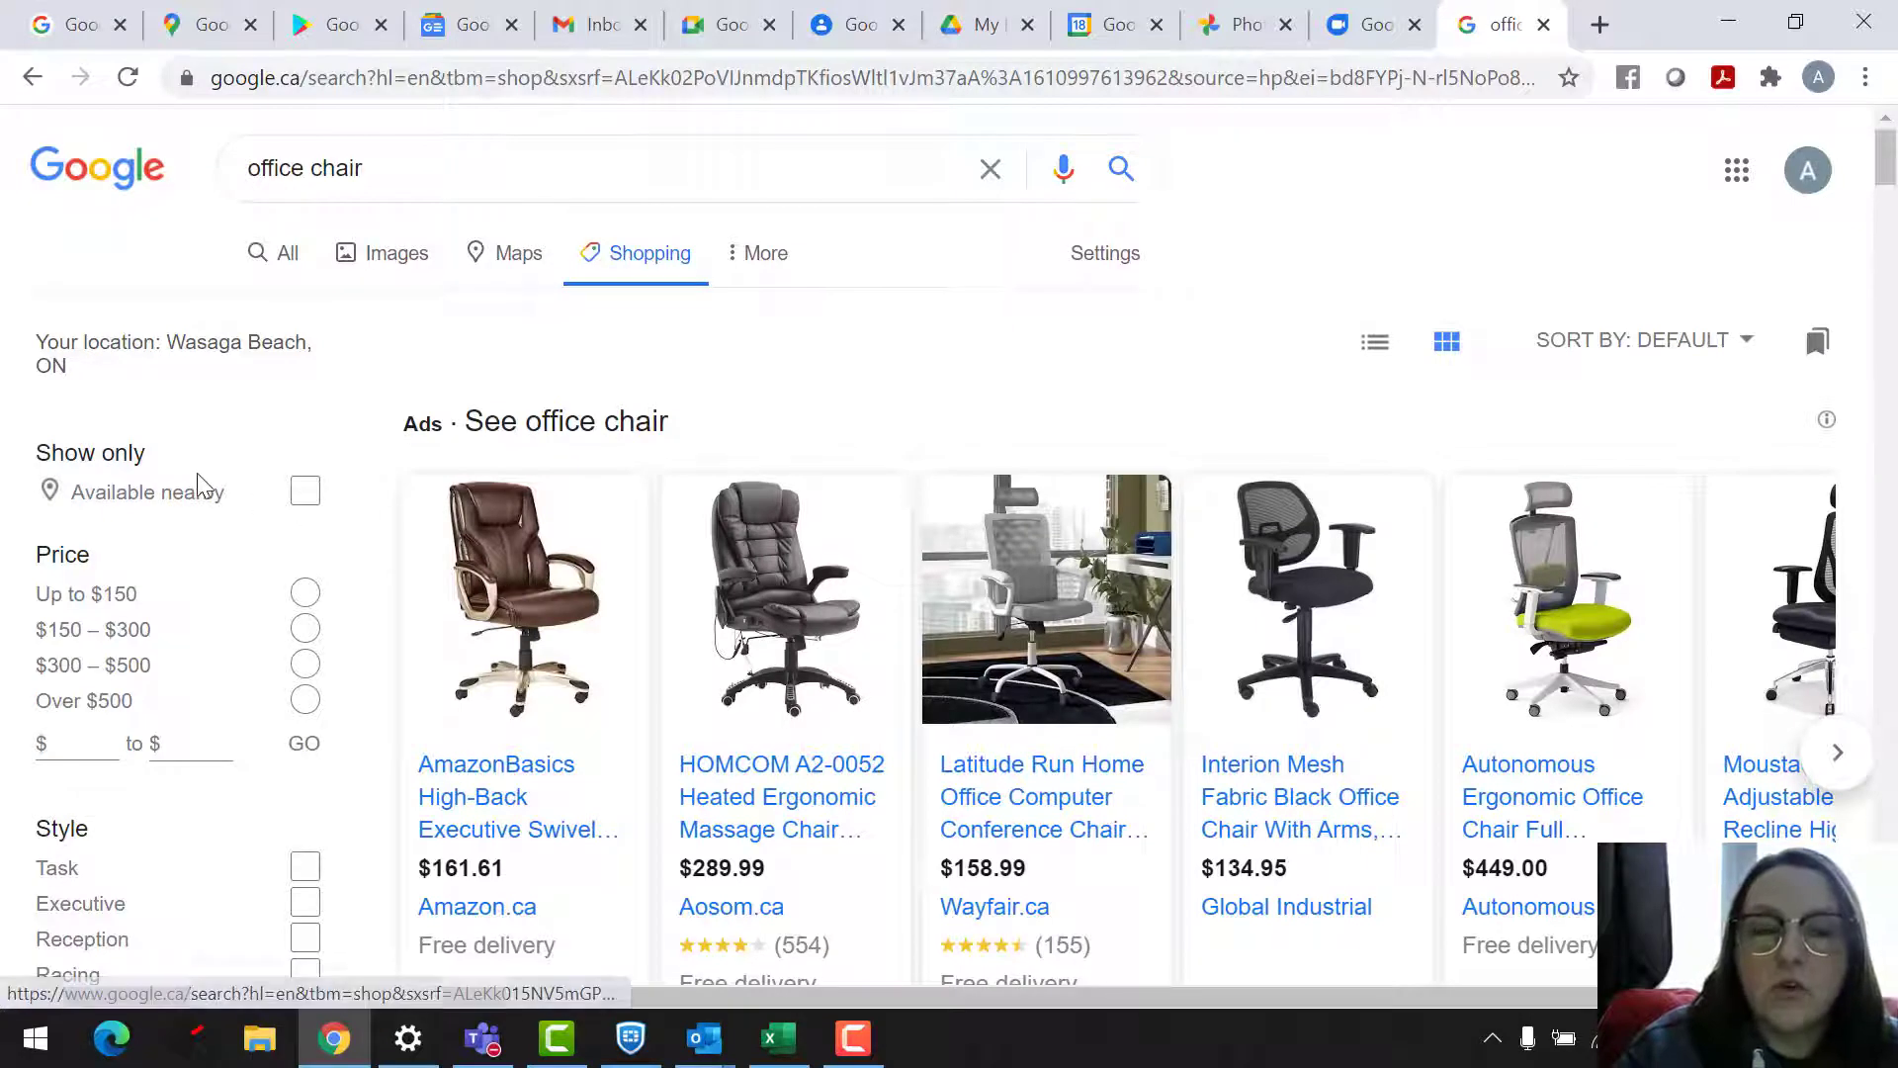
scroll(200, 477, down, 3)
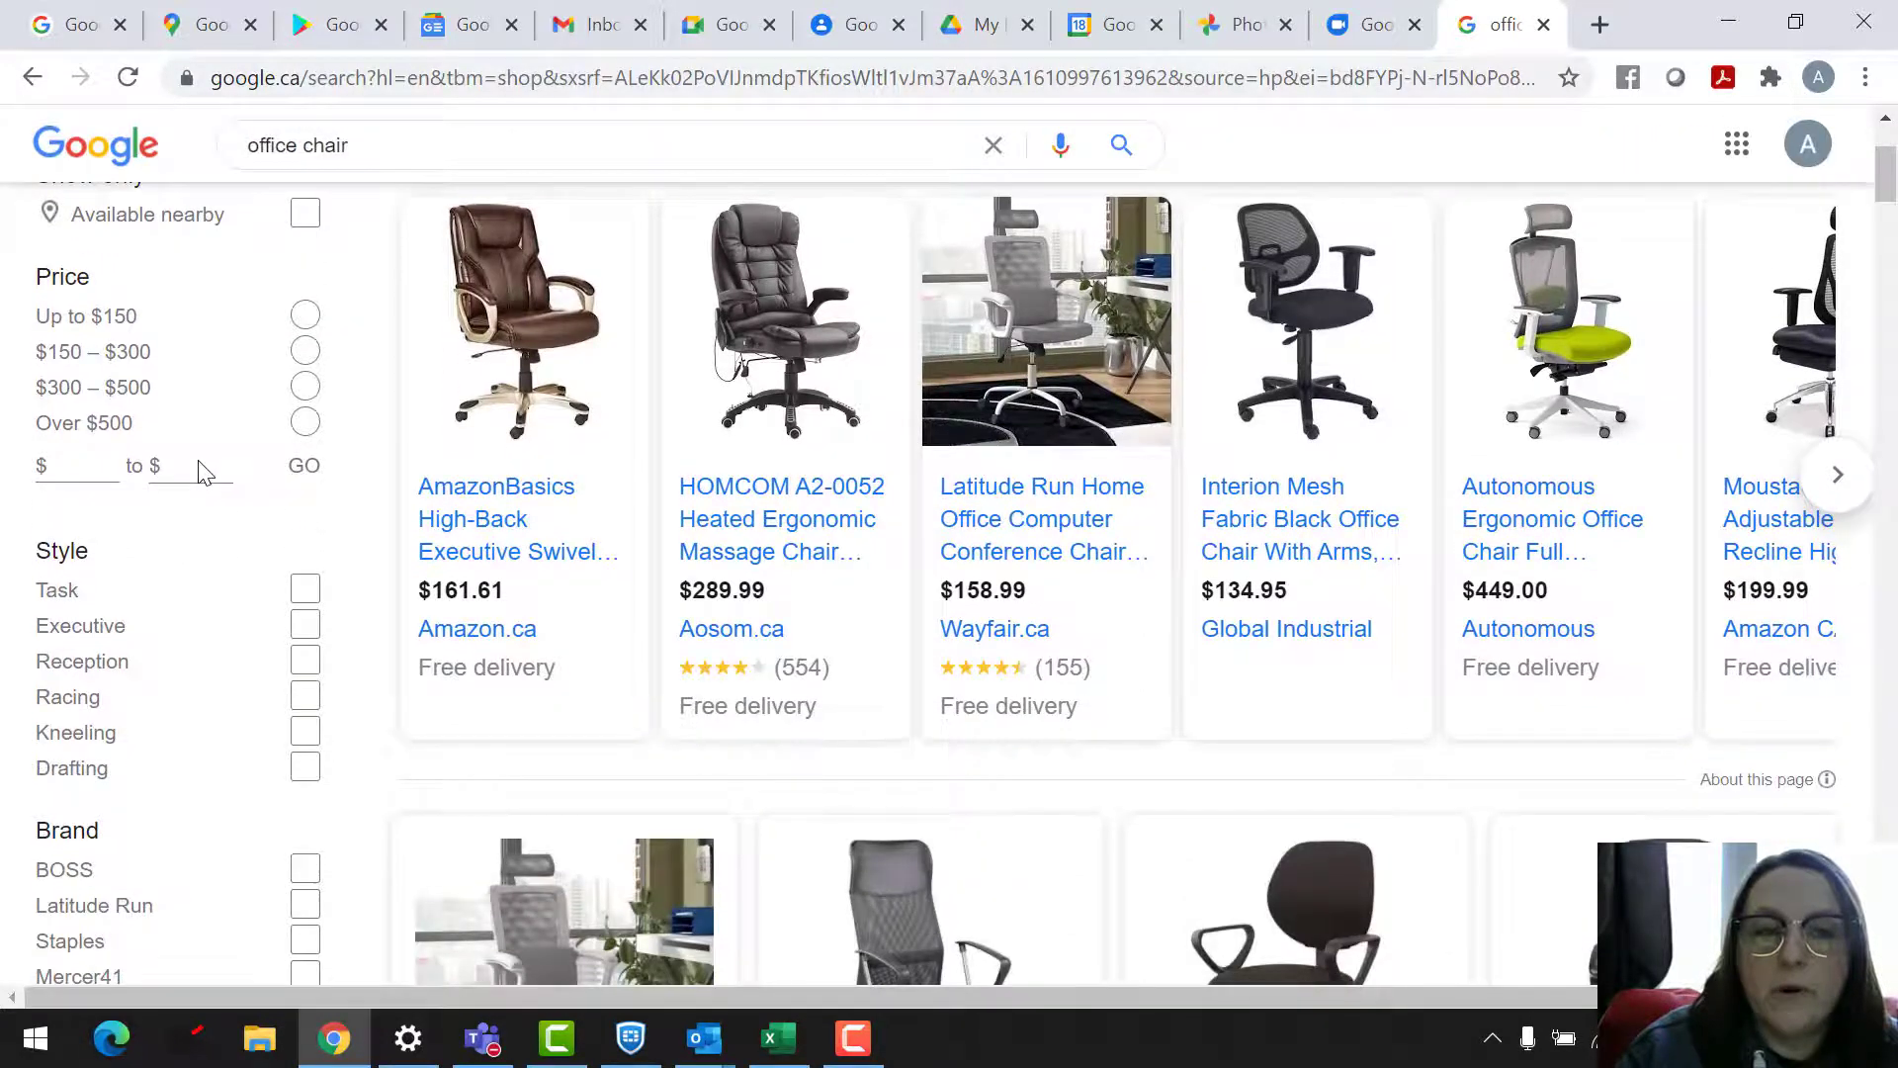
scroll(201, 472, down, 2)
scroll(200, 472, down, 3)
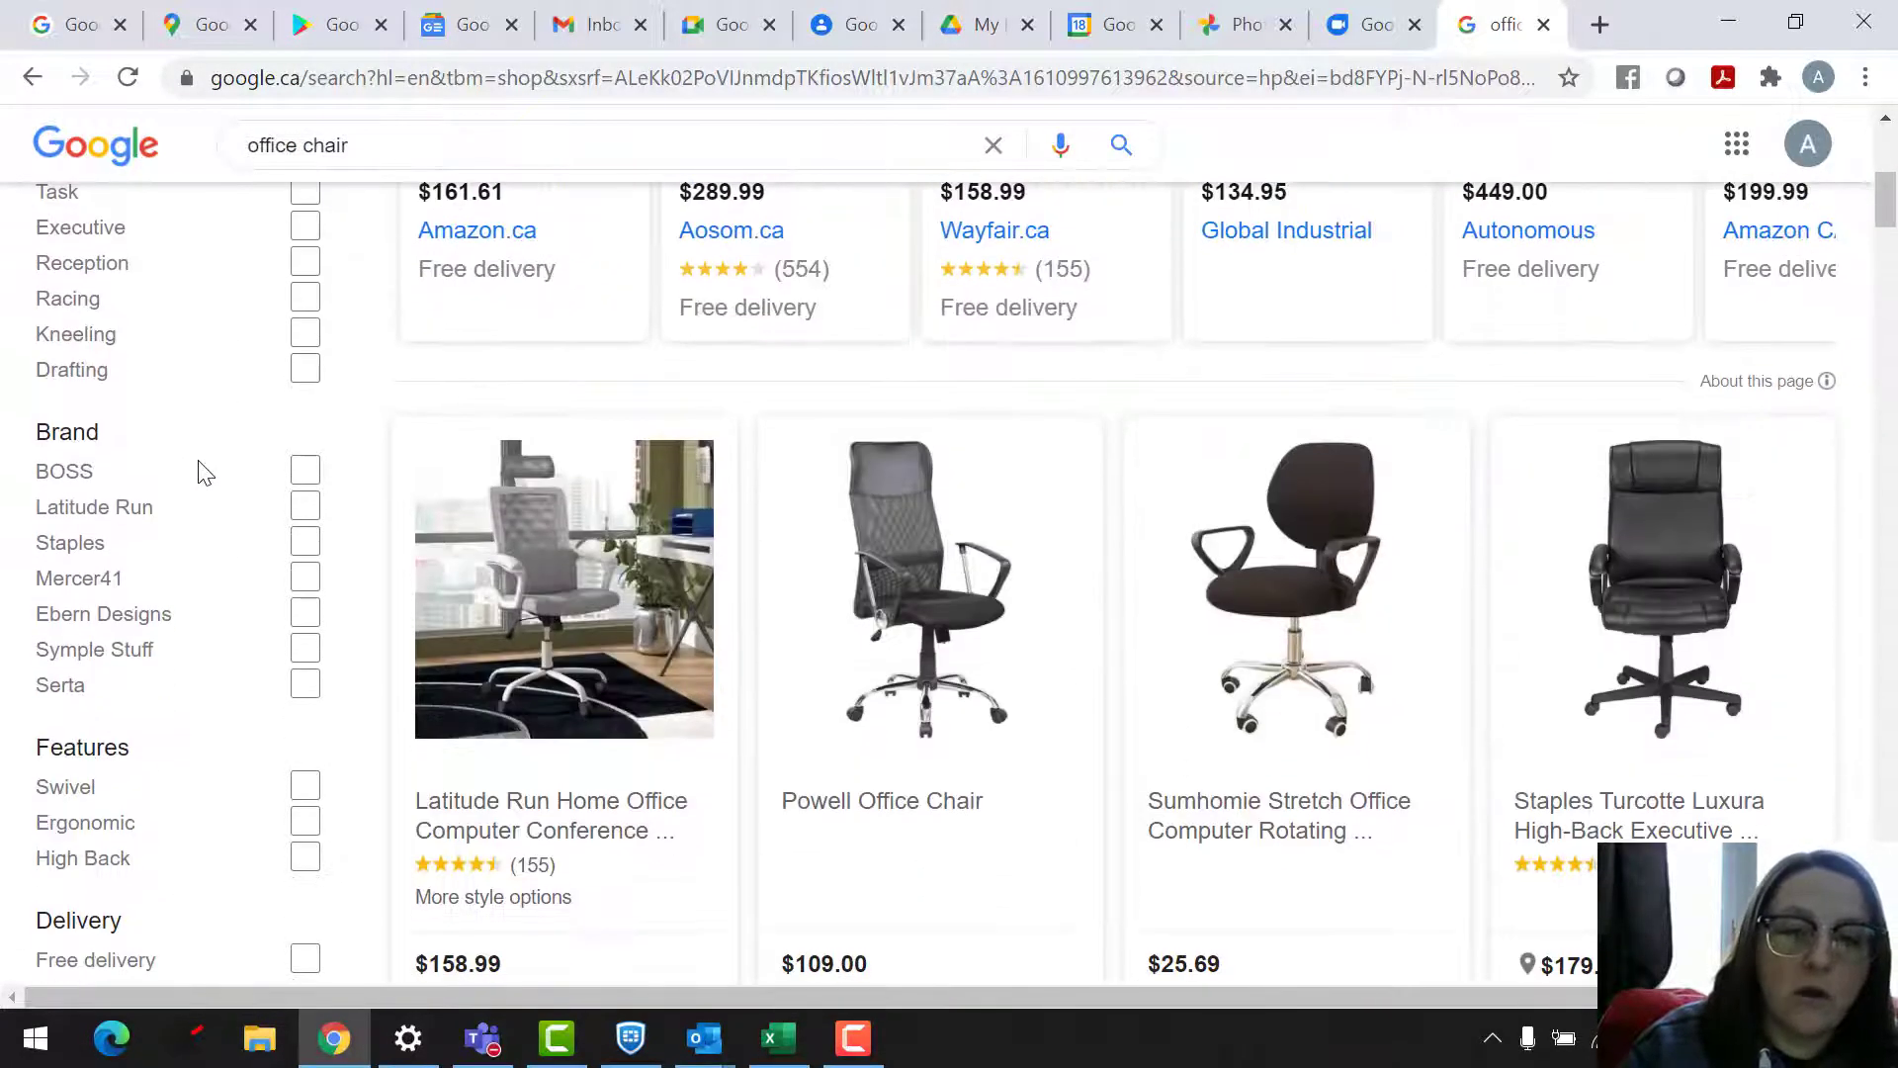
scroll(200, 472, up, 7)
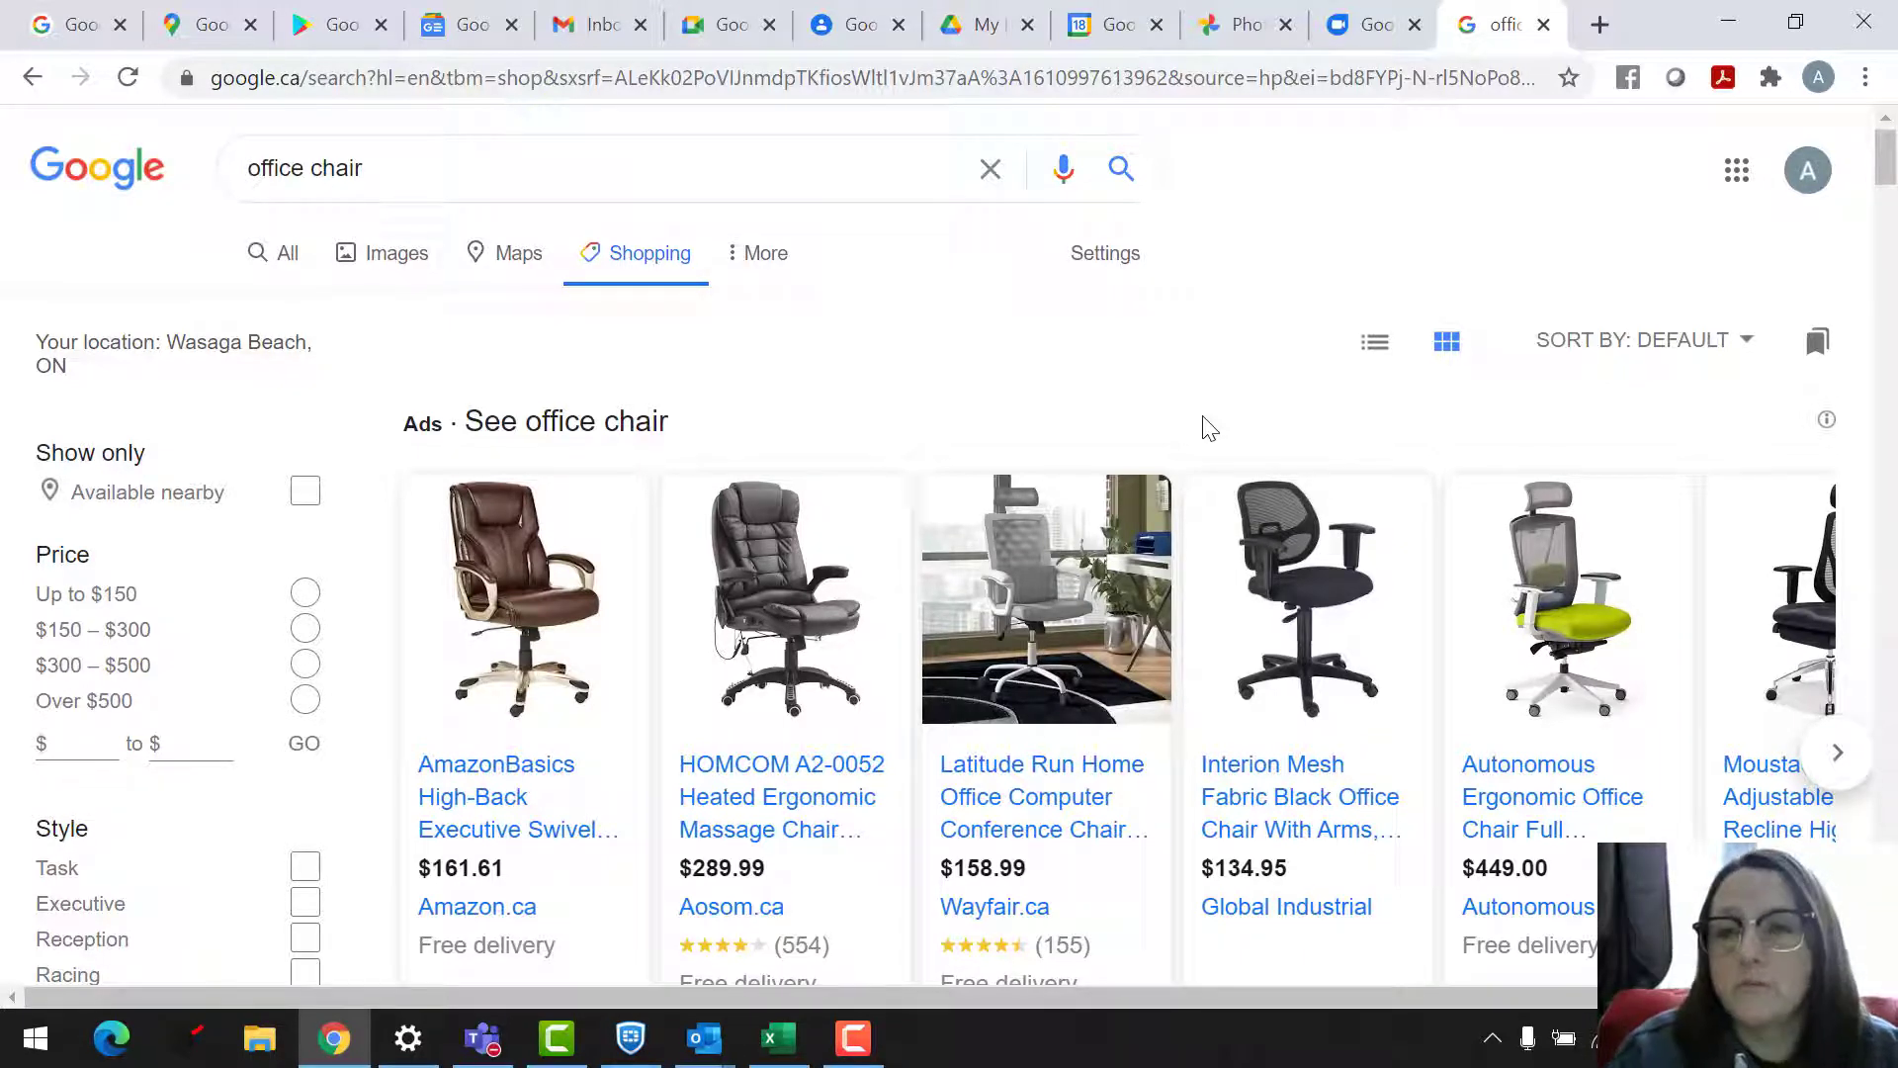
Open Google Finance from the Google apps.
click(1738, 183)
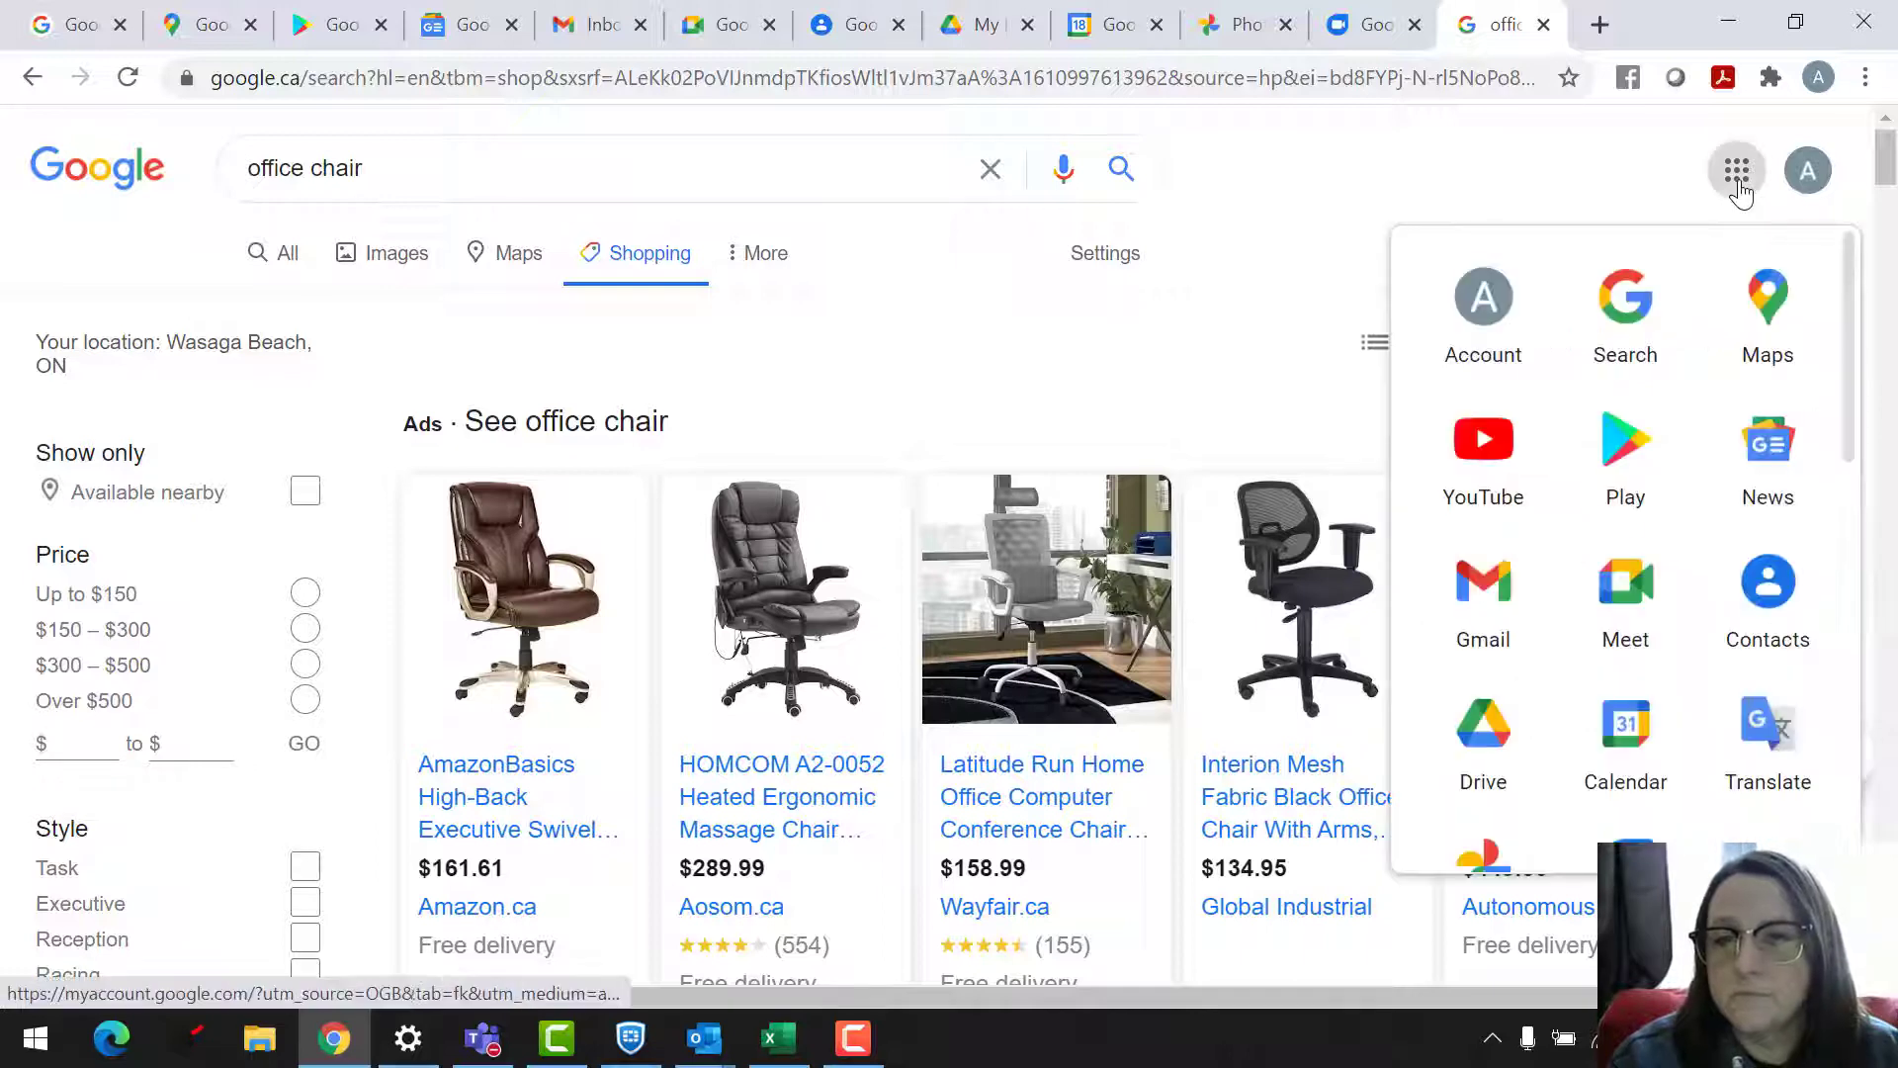
scroll(1618, 670, down, 4)
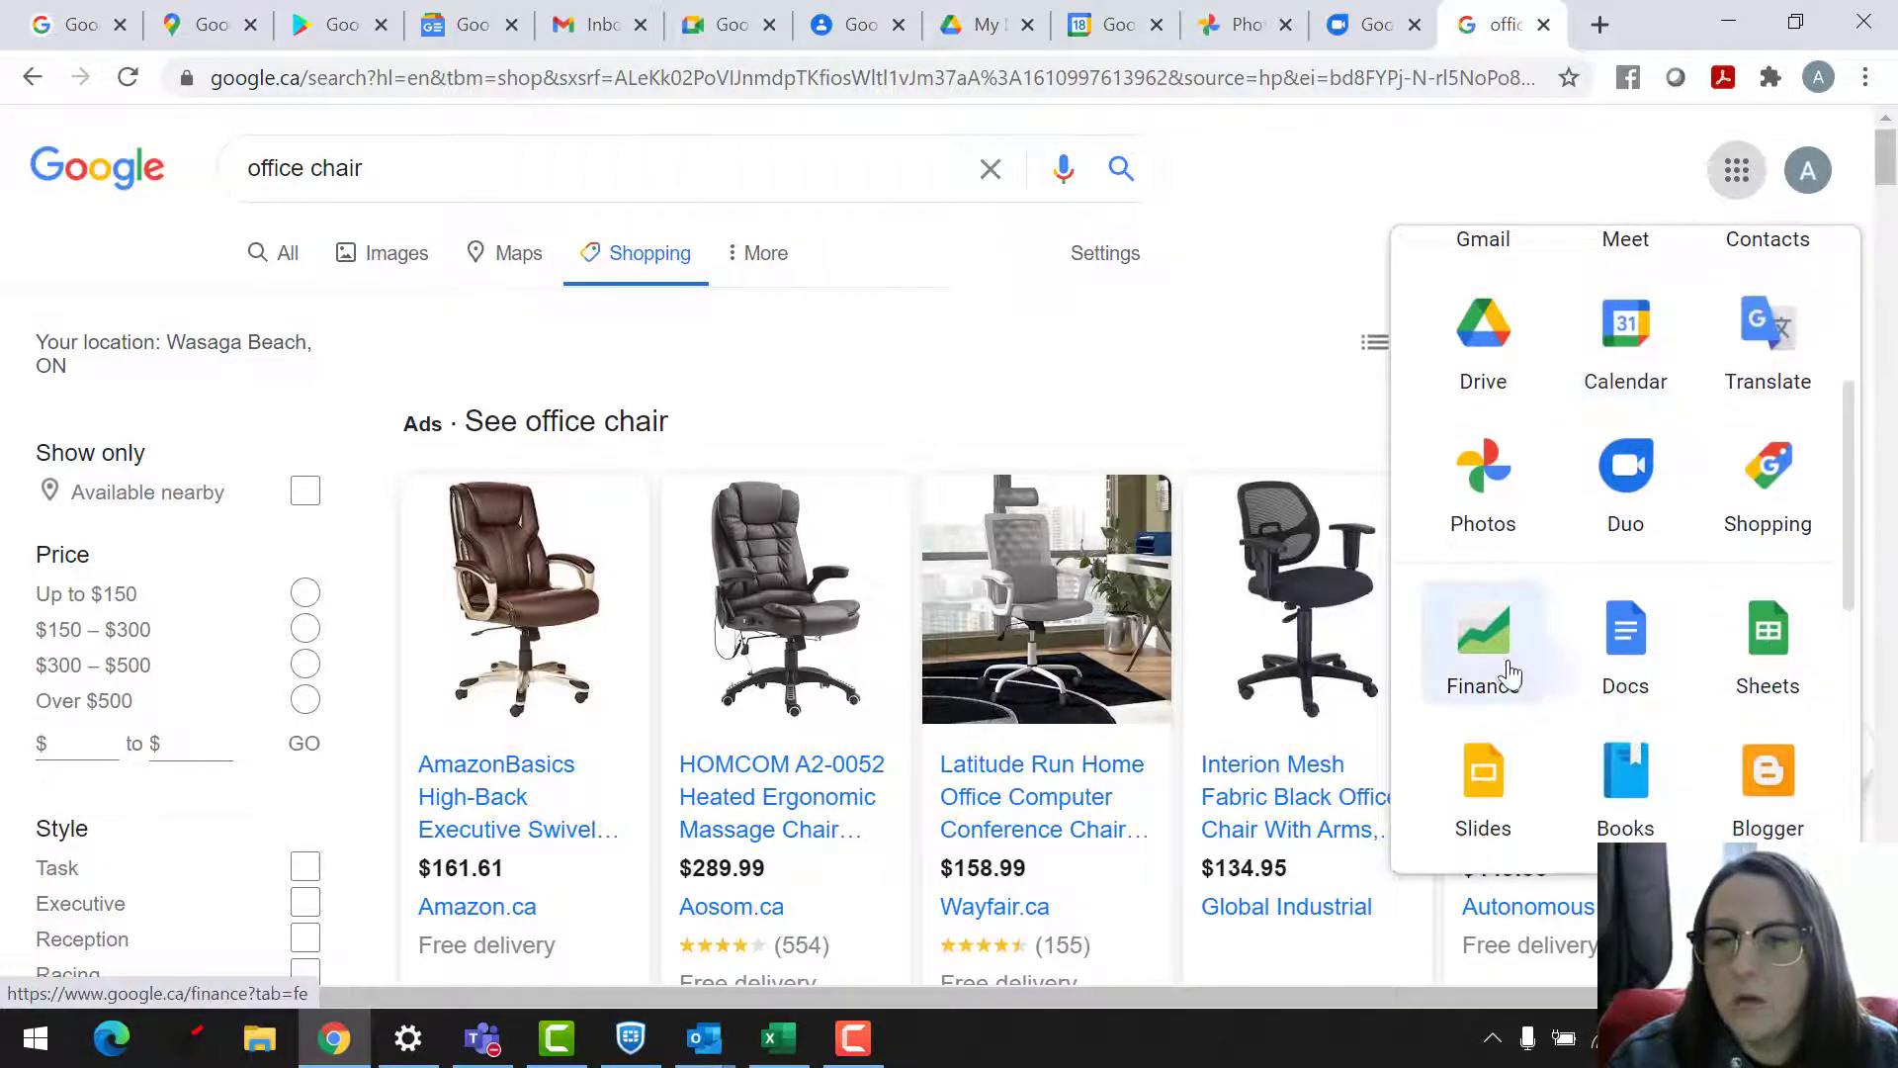
click(1511, 668)
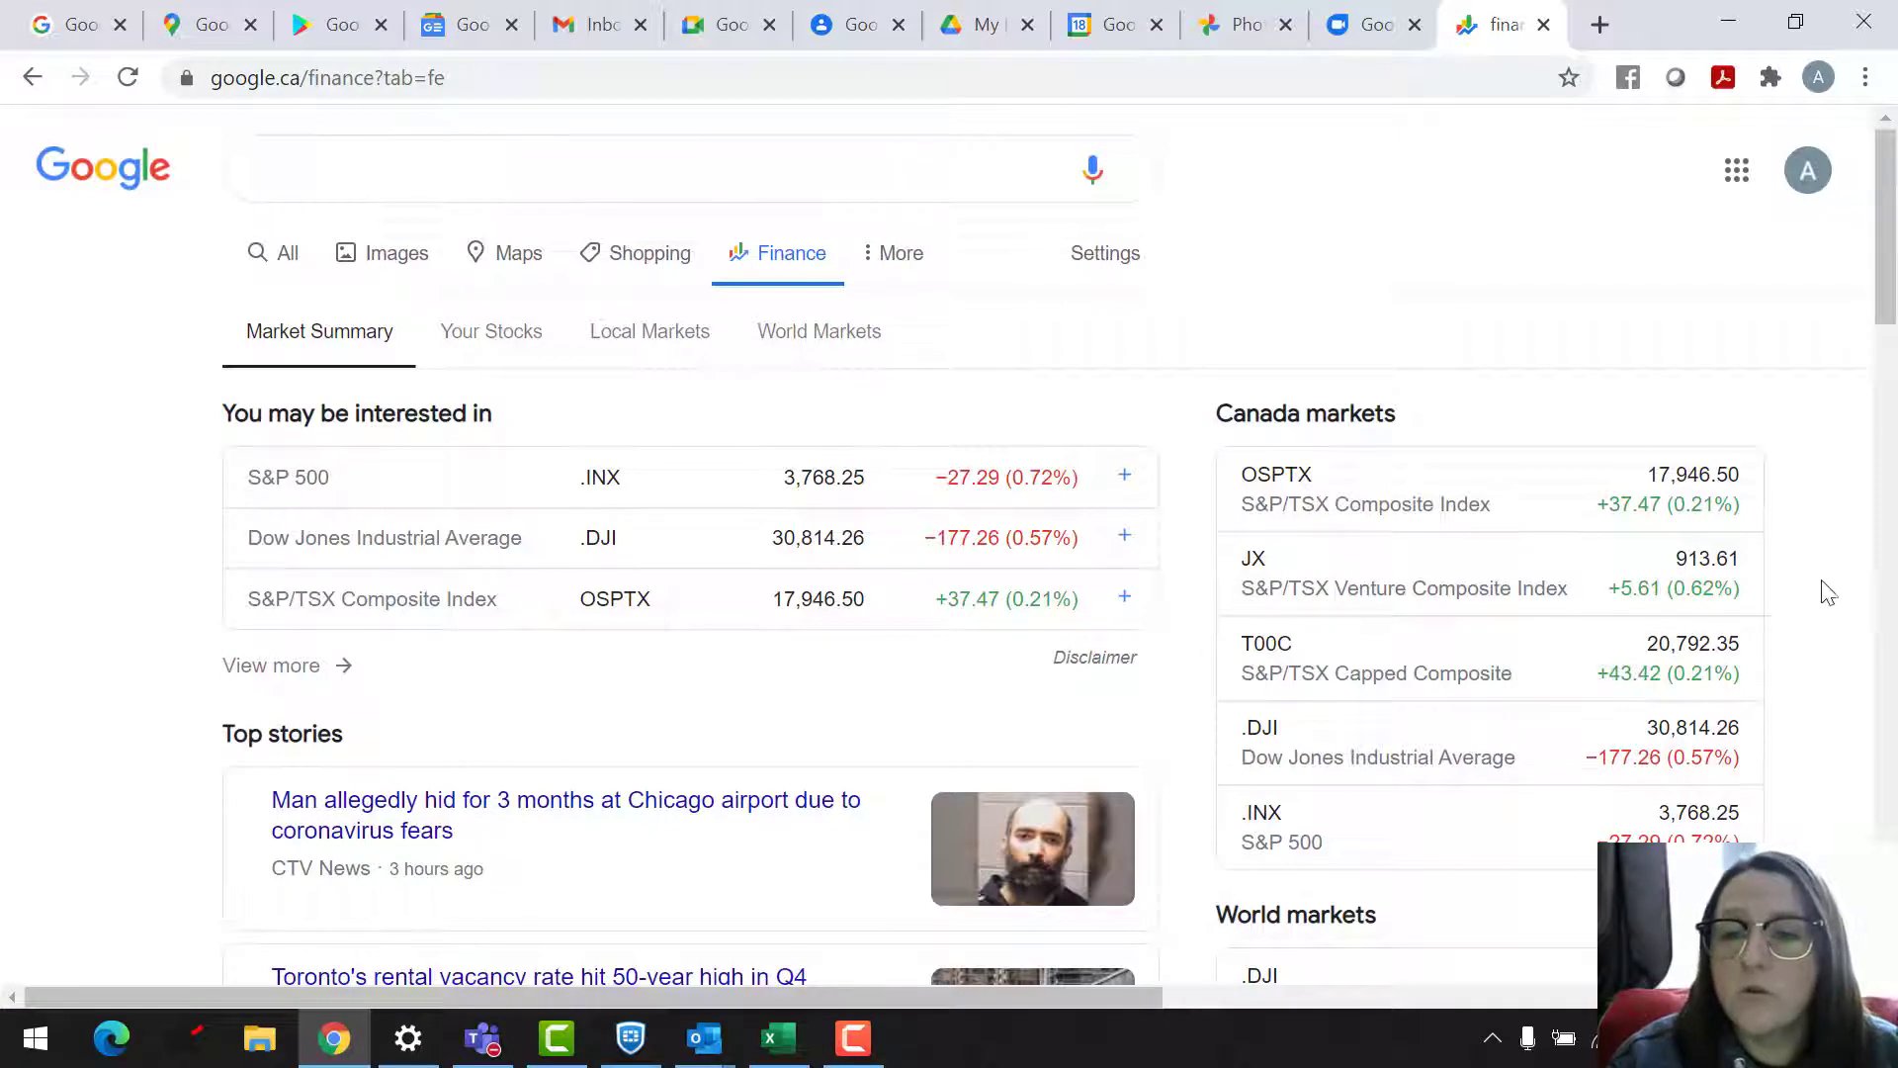
Look through the market summary, top stories, and local and world market news on the Finance page.
scroll(1832, 593, down, 2)
scroll(1831, 593, down, 1)
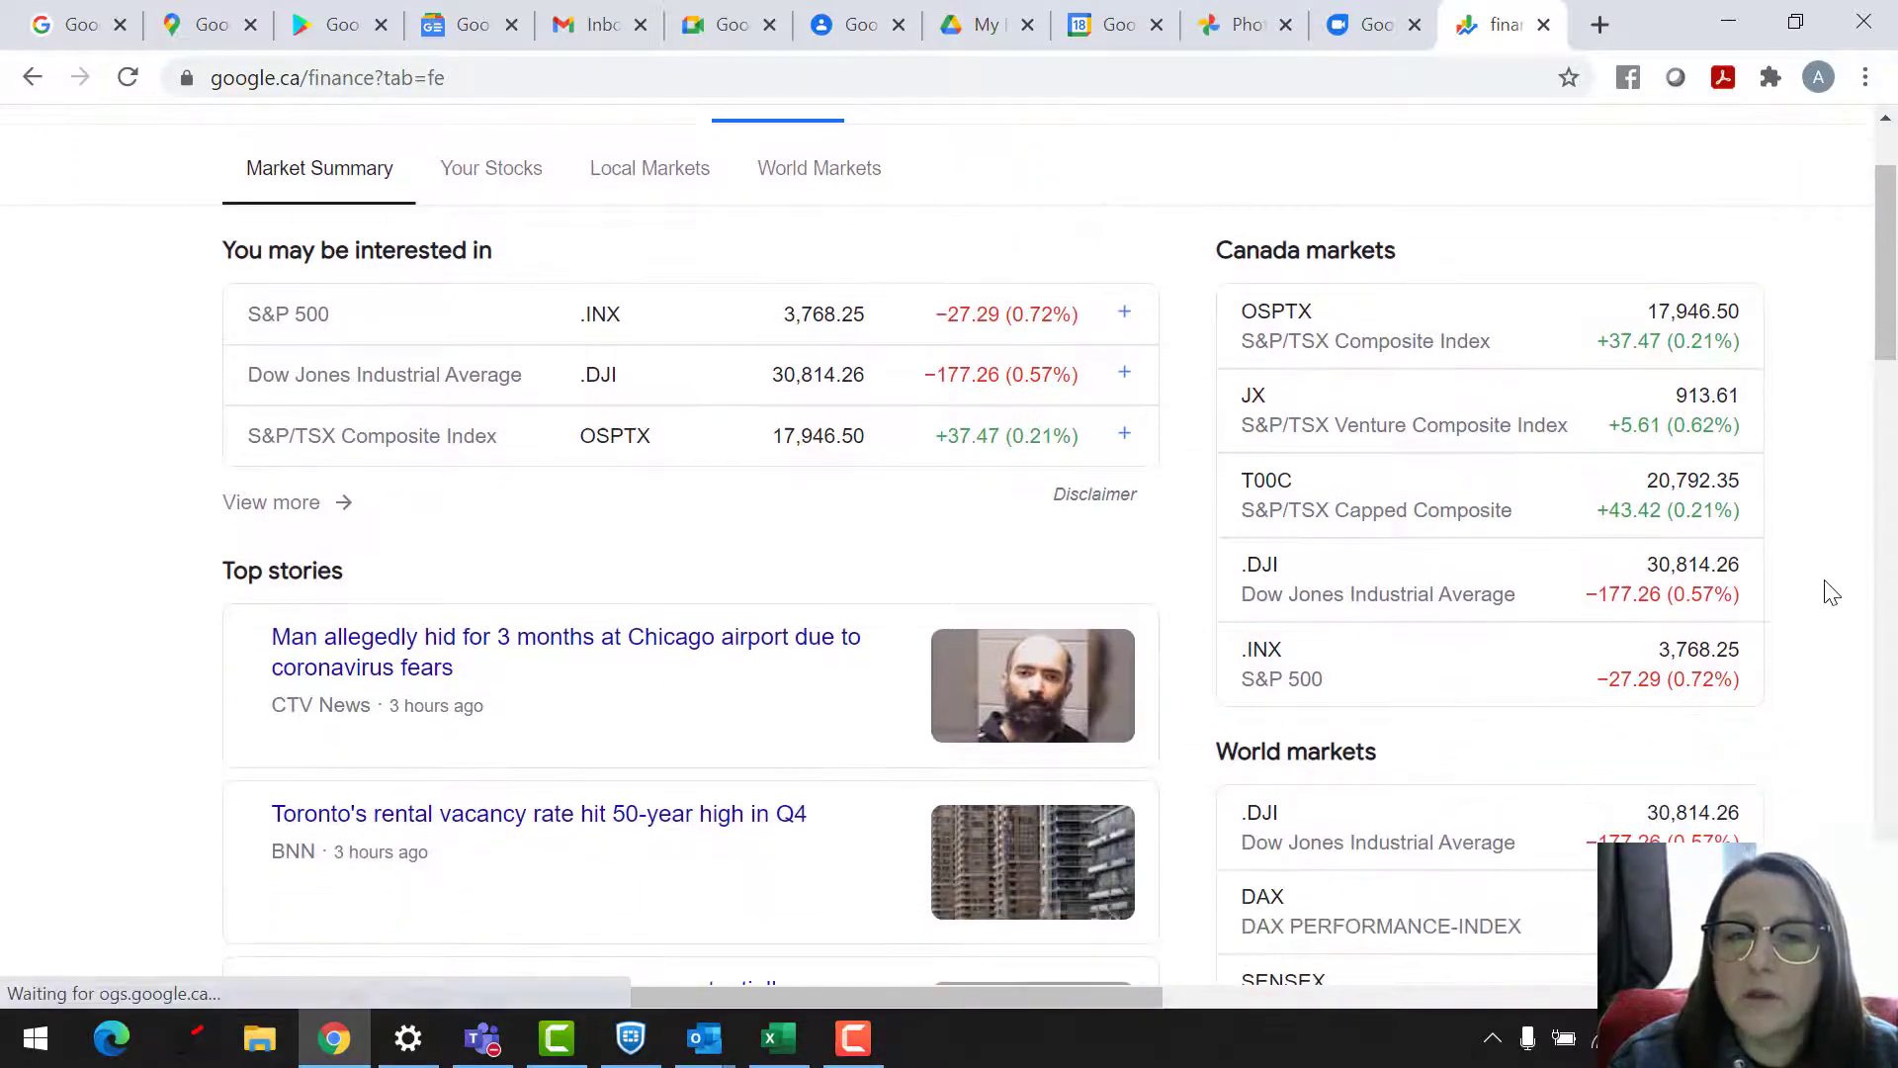
scroll(1832, 593, down, 3)
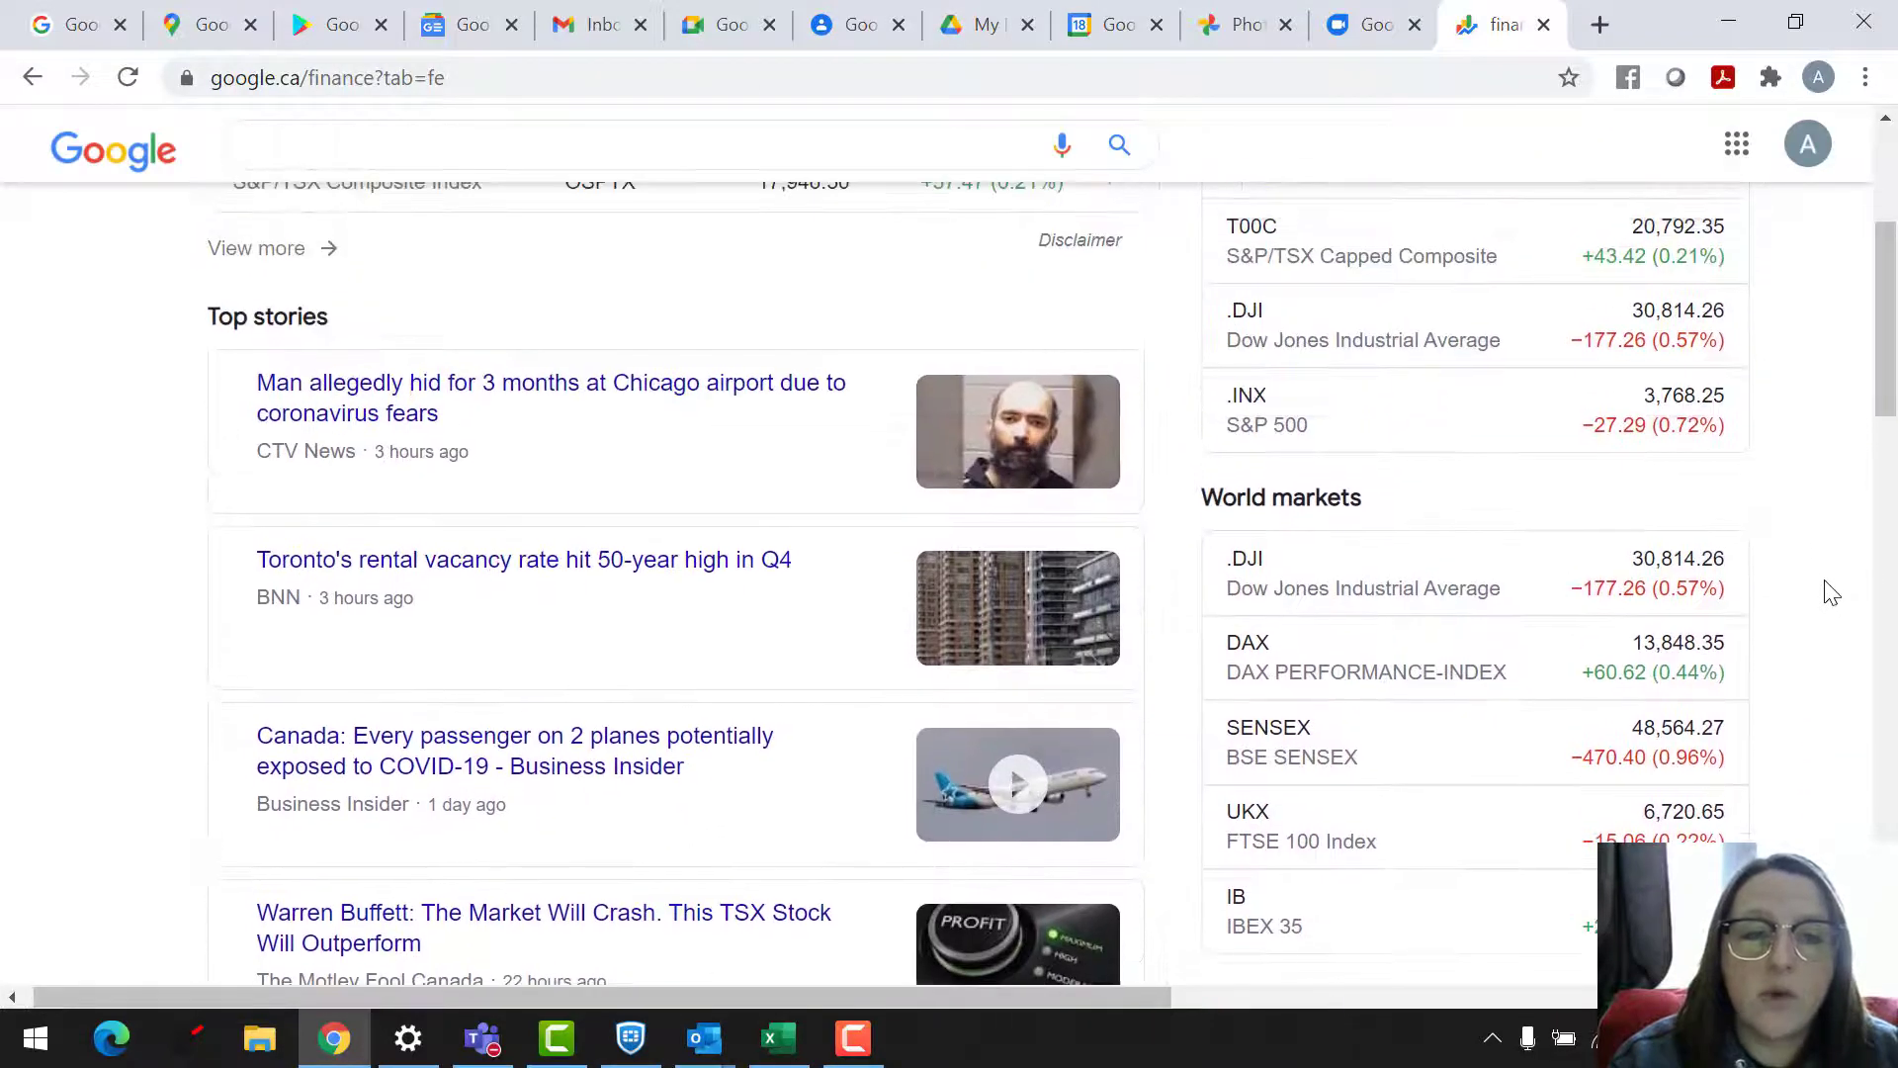
scroll(1832, 593, down, 7)
scroll(1831, 593, down, 10)
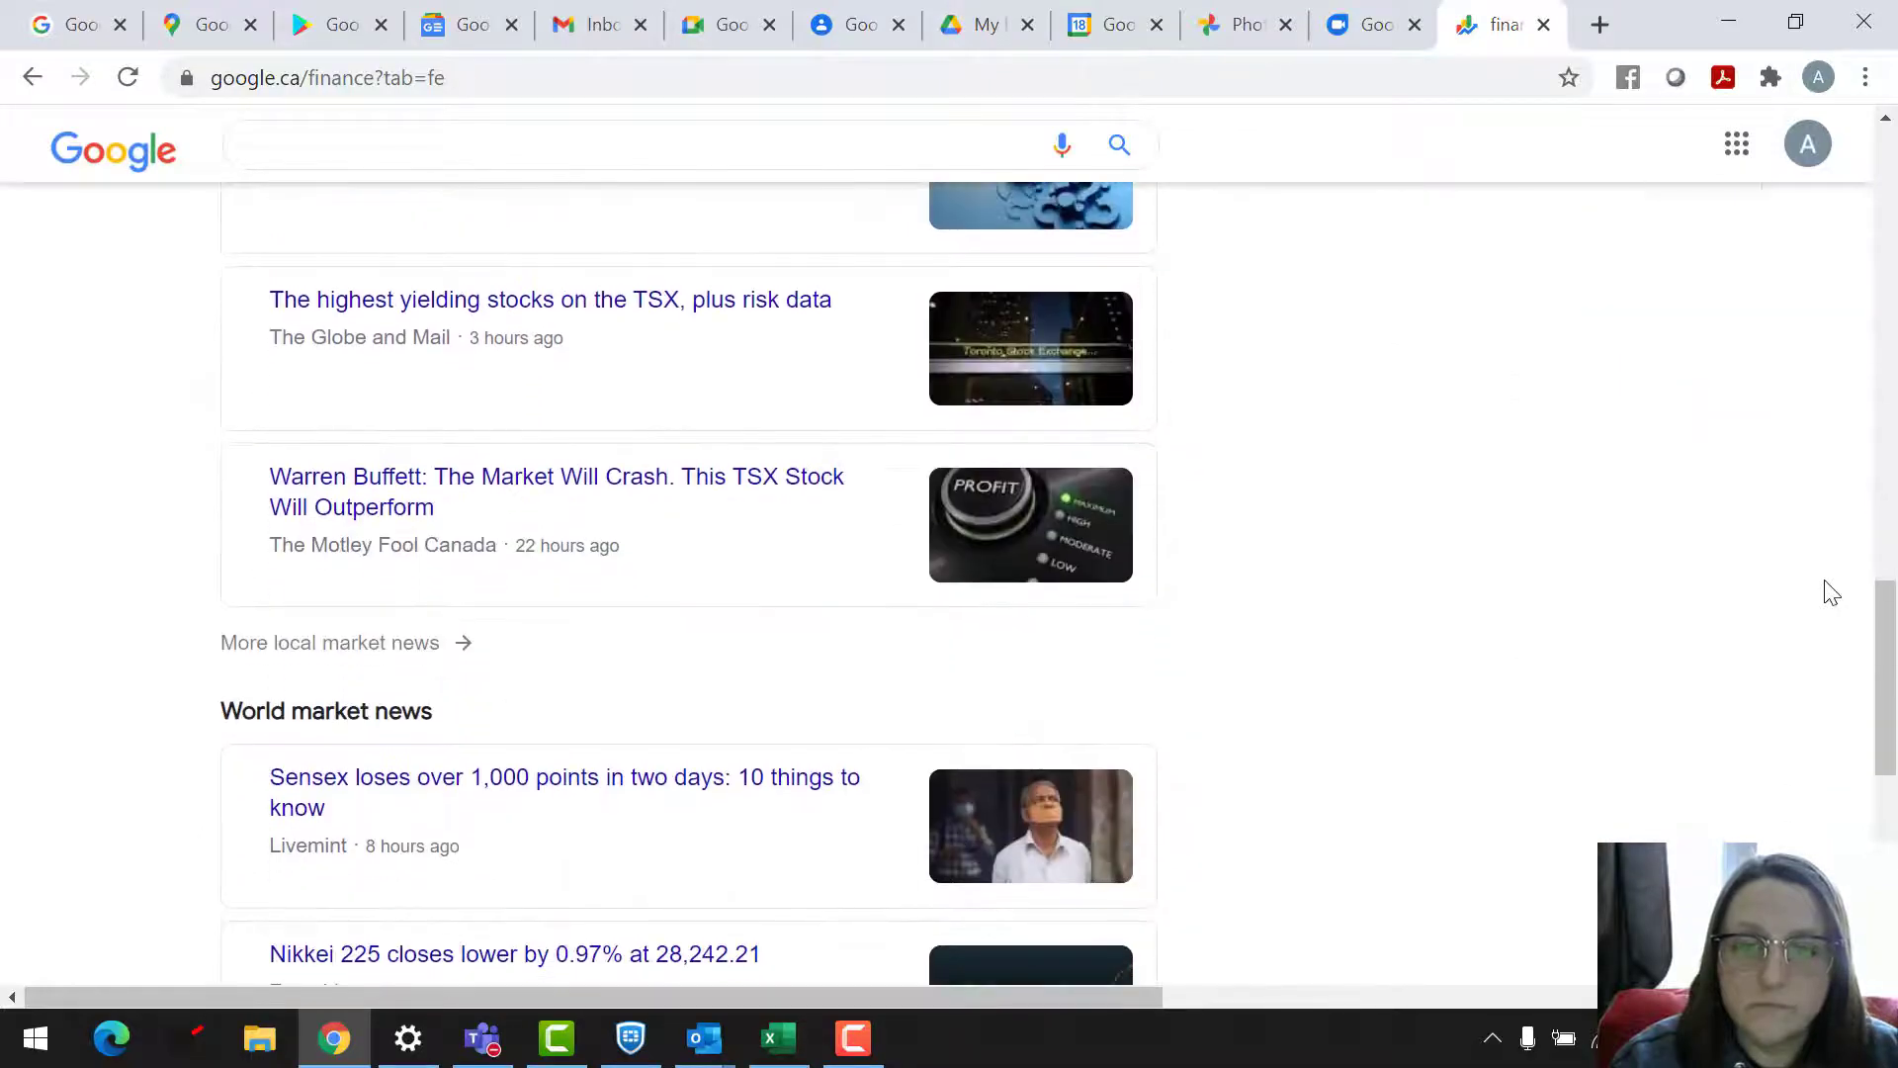
scroll(1832, 593, down, 4)
scroll(1831, 593, up, 12)
scroll(1832, 593, up, 12)
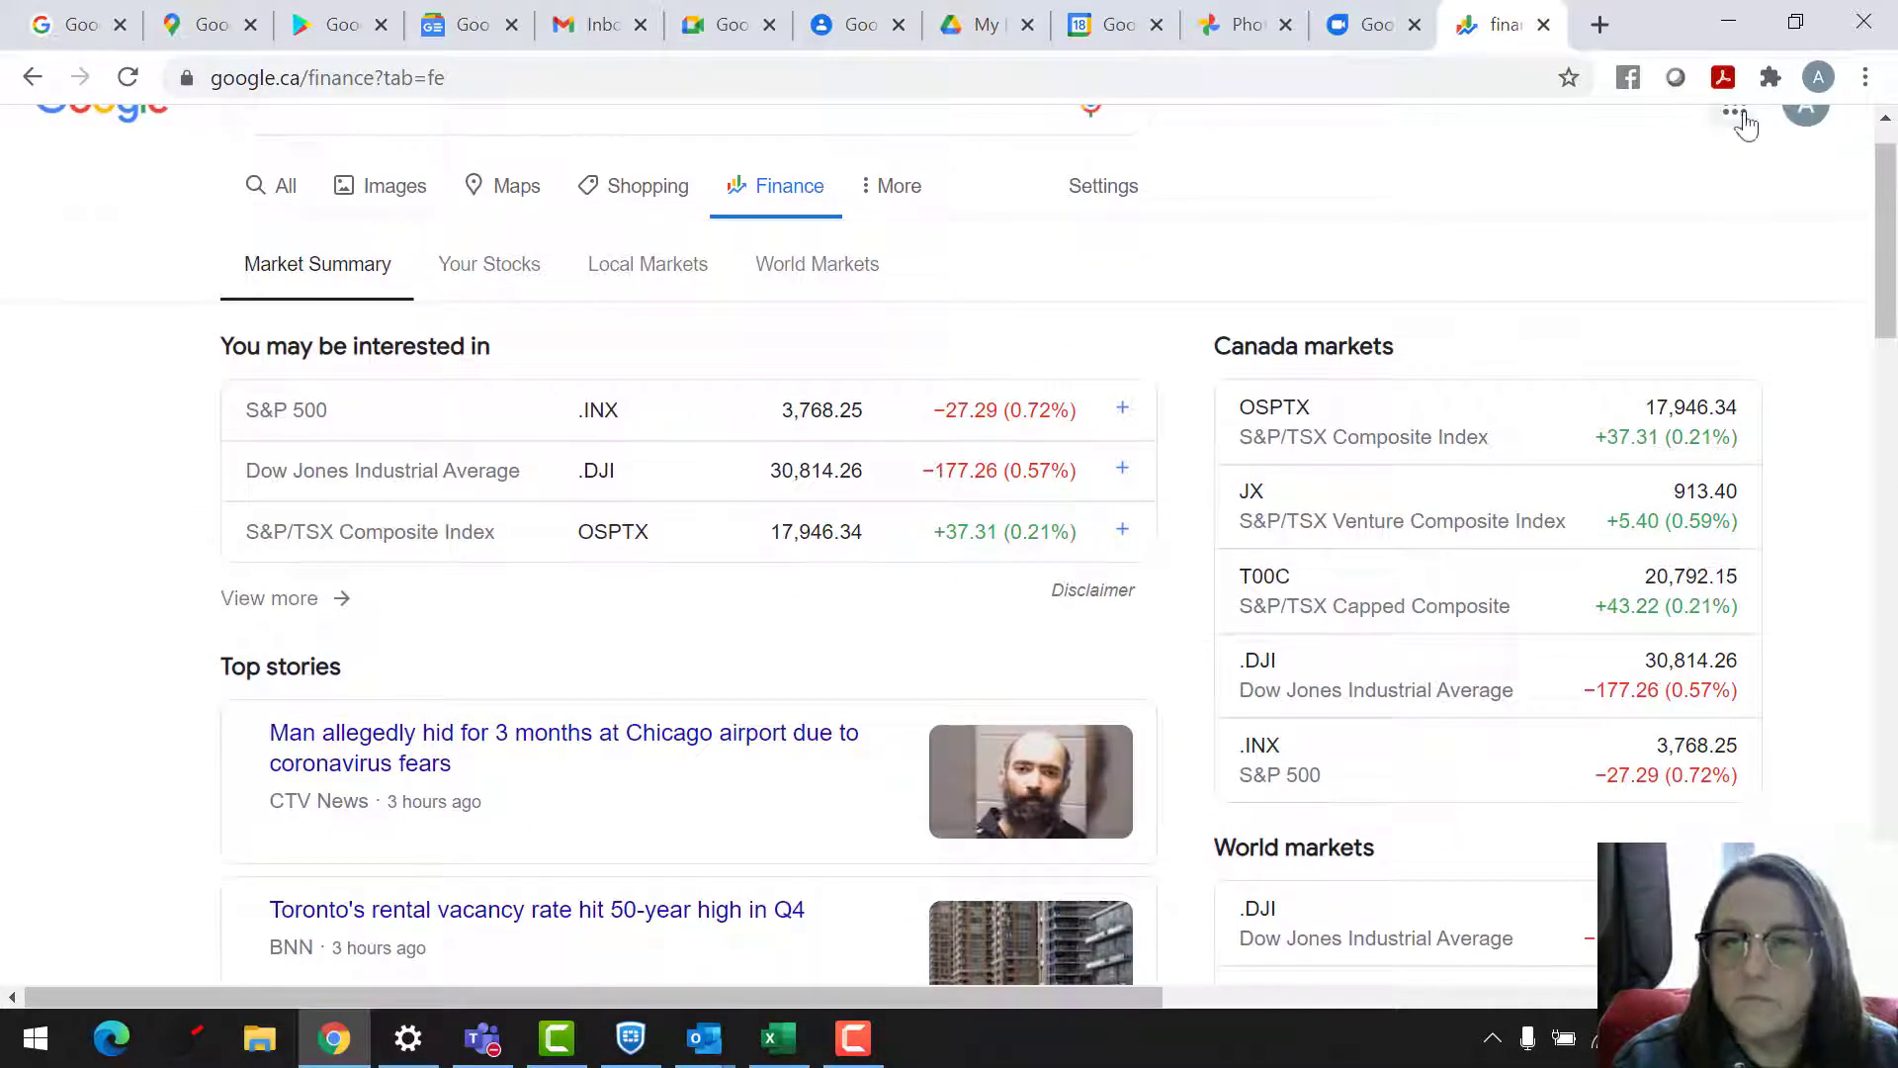
Open the Google Docs and Google Sheets home pages from the Google apps.
click(1734, 110)
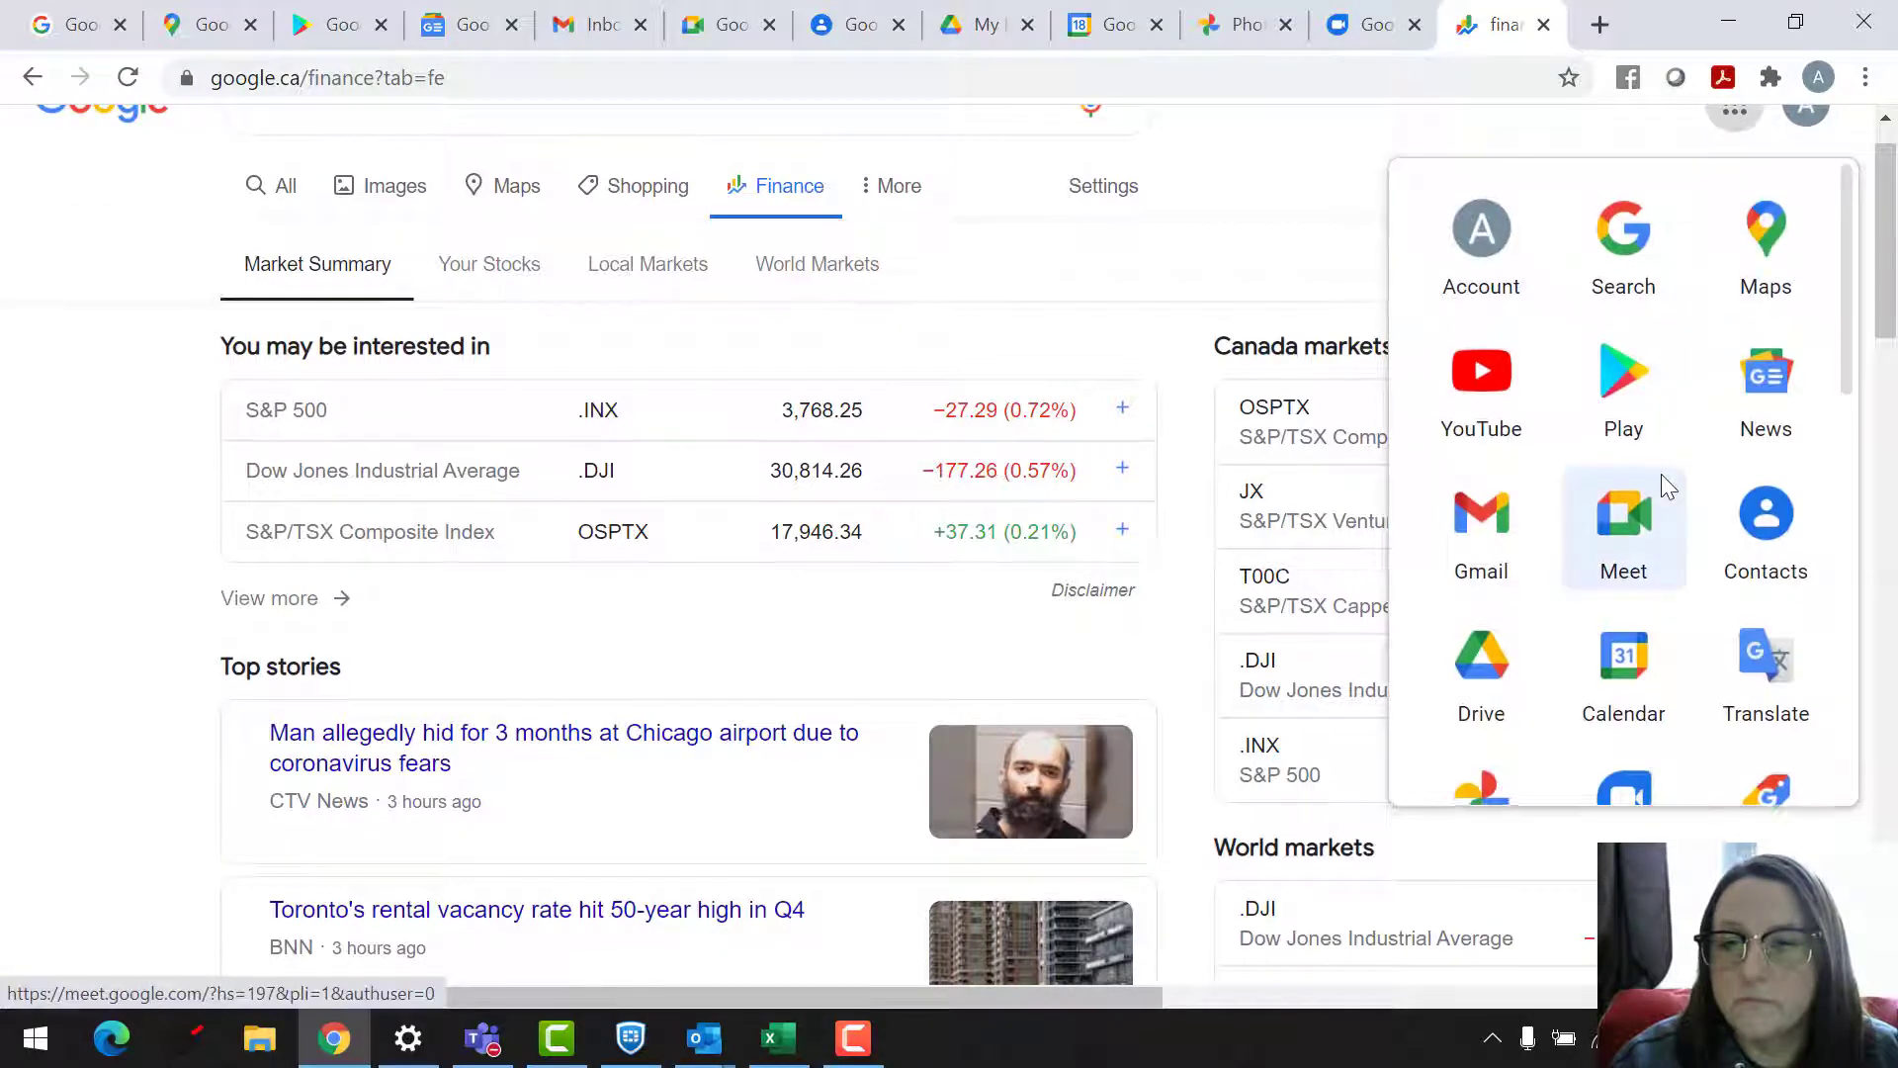
scroll(1661, 484, down, 5)
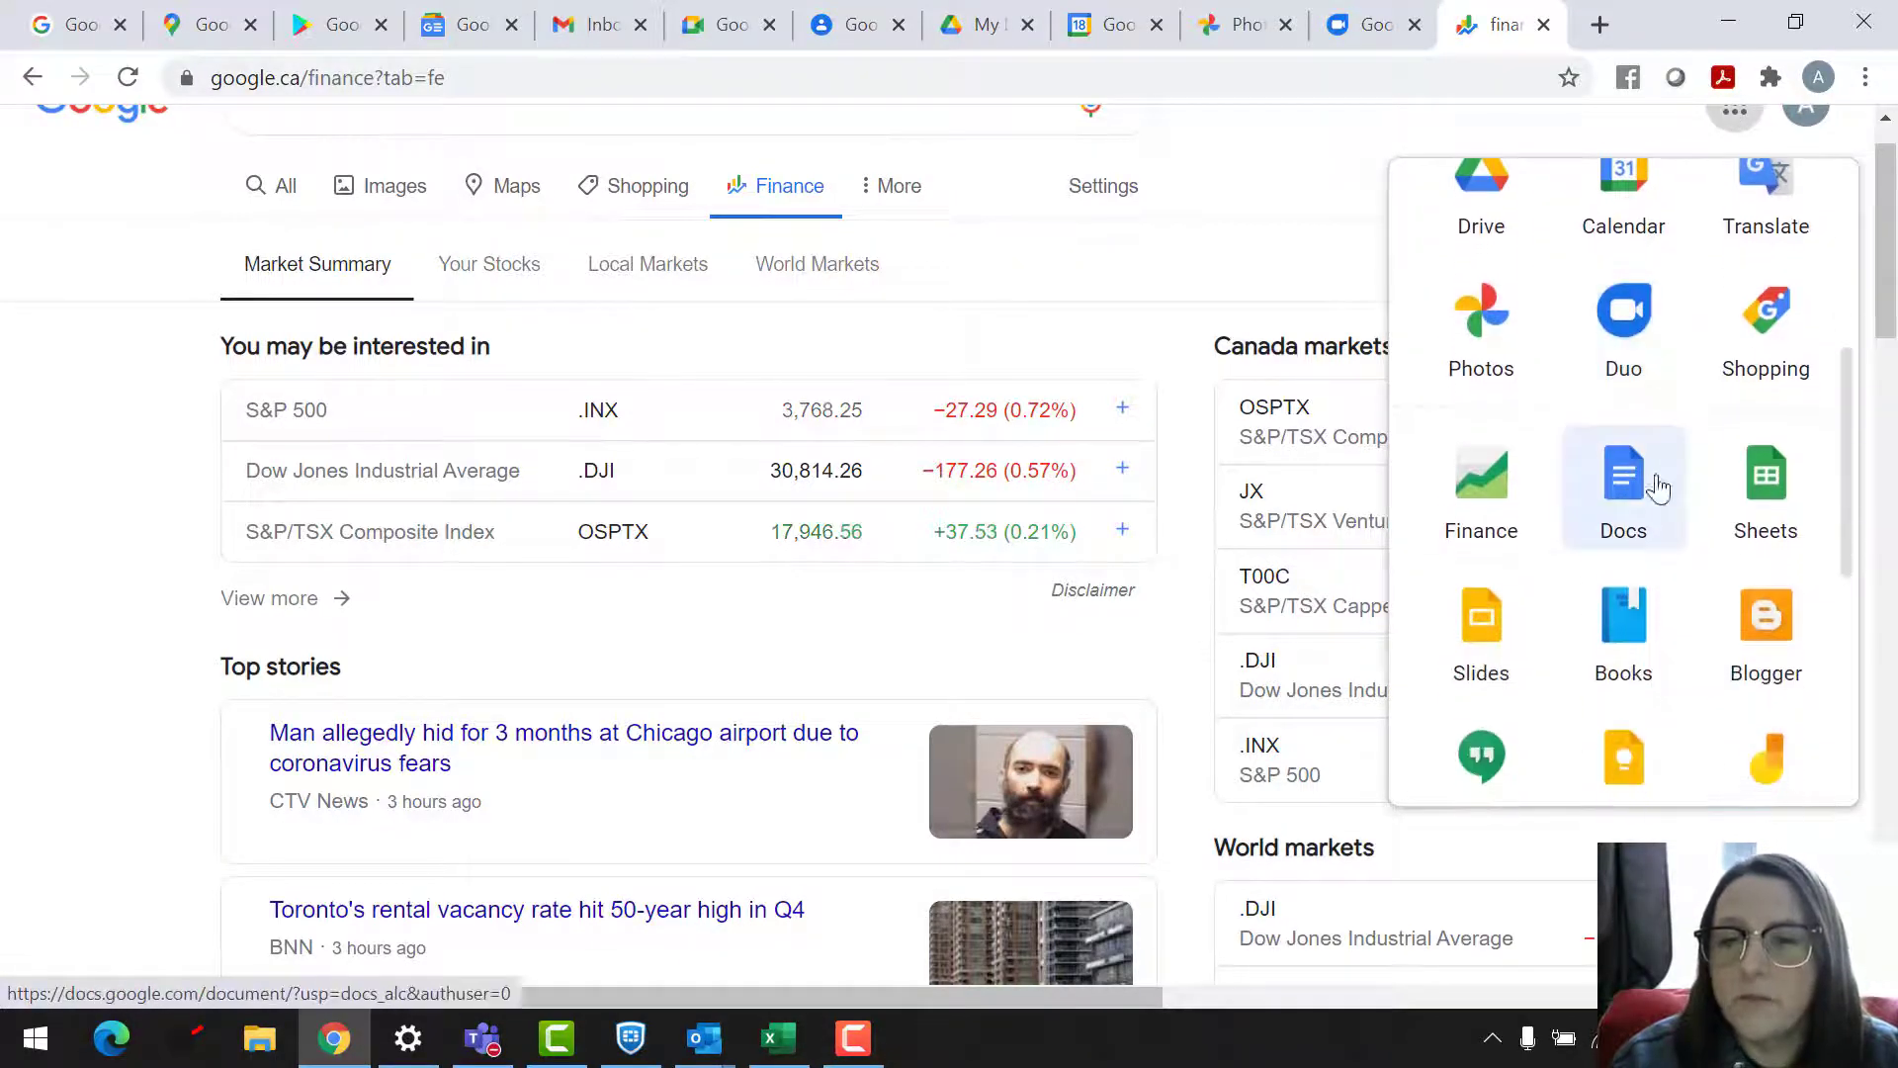
click(1647, 489)
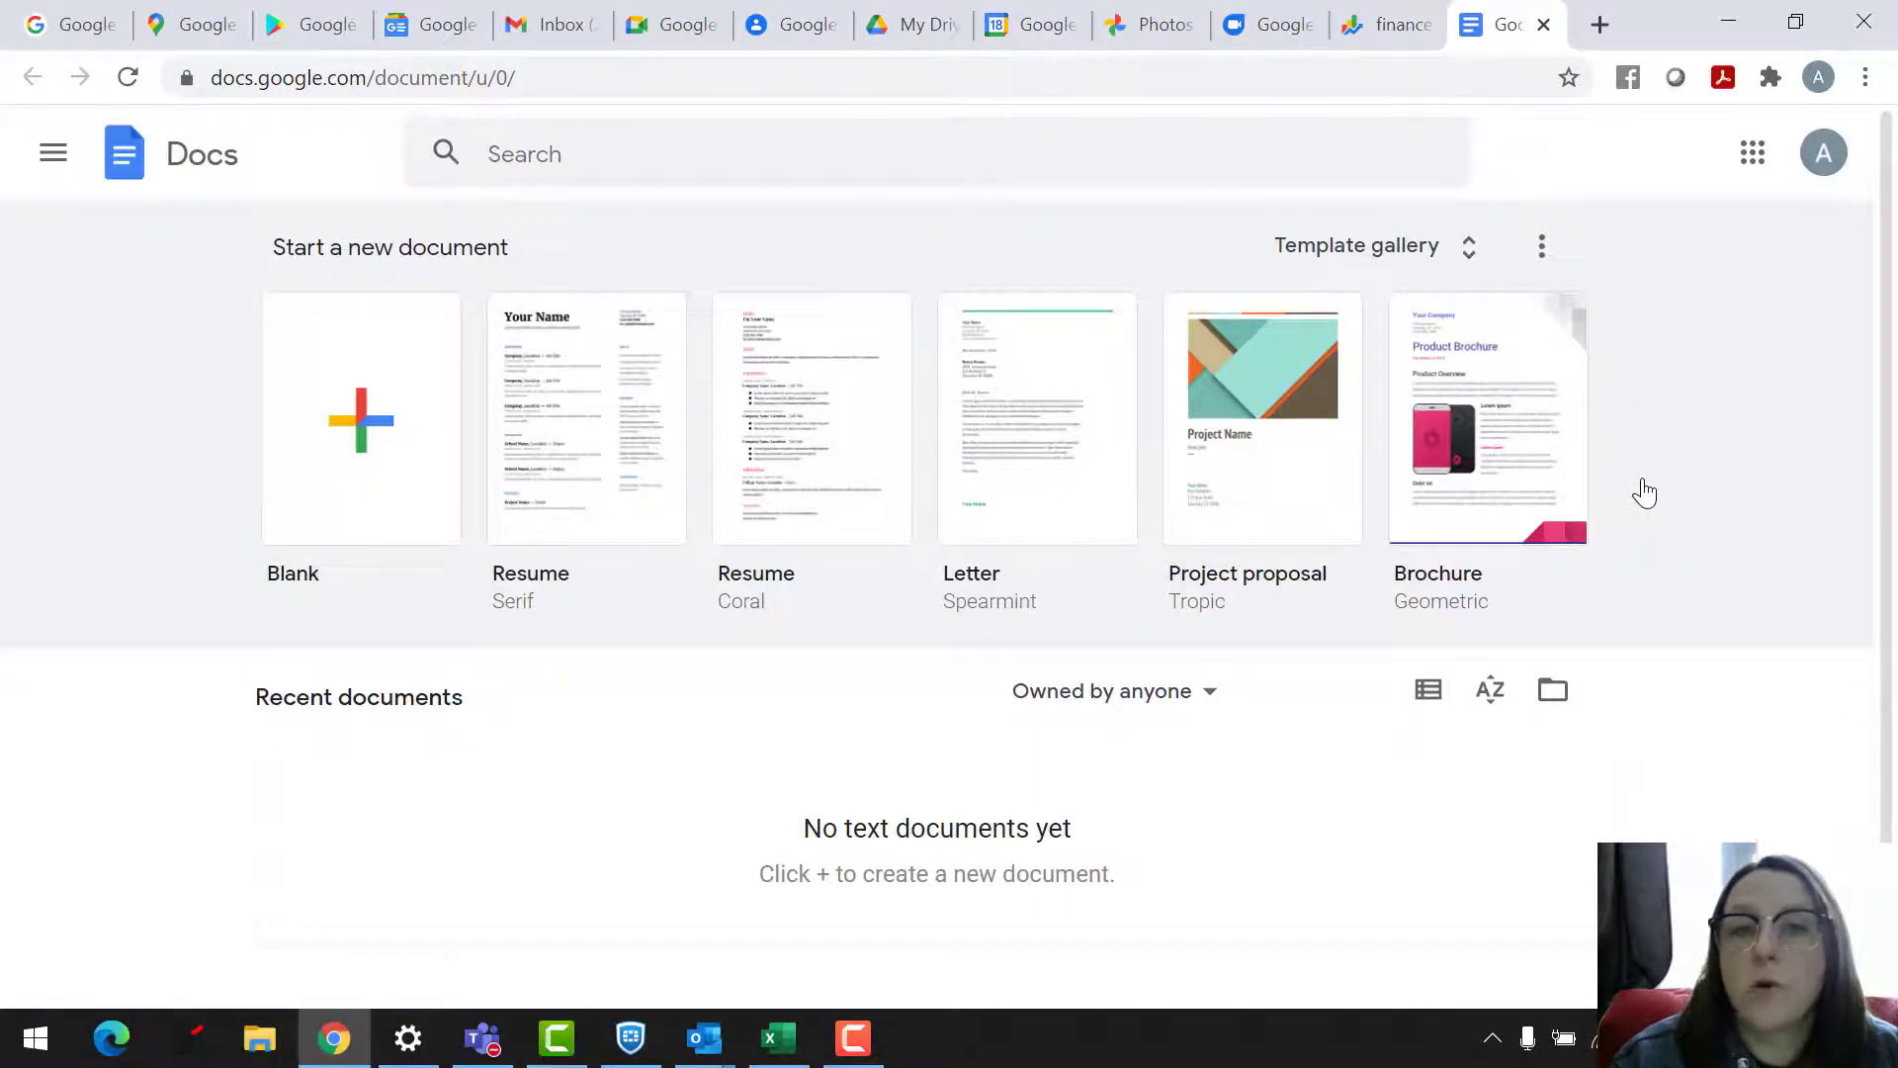
click(1750, 163)
scroll(1737, 545, down, 5)
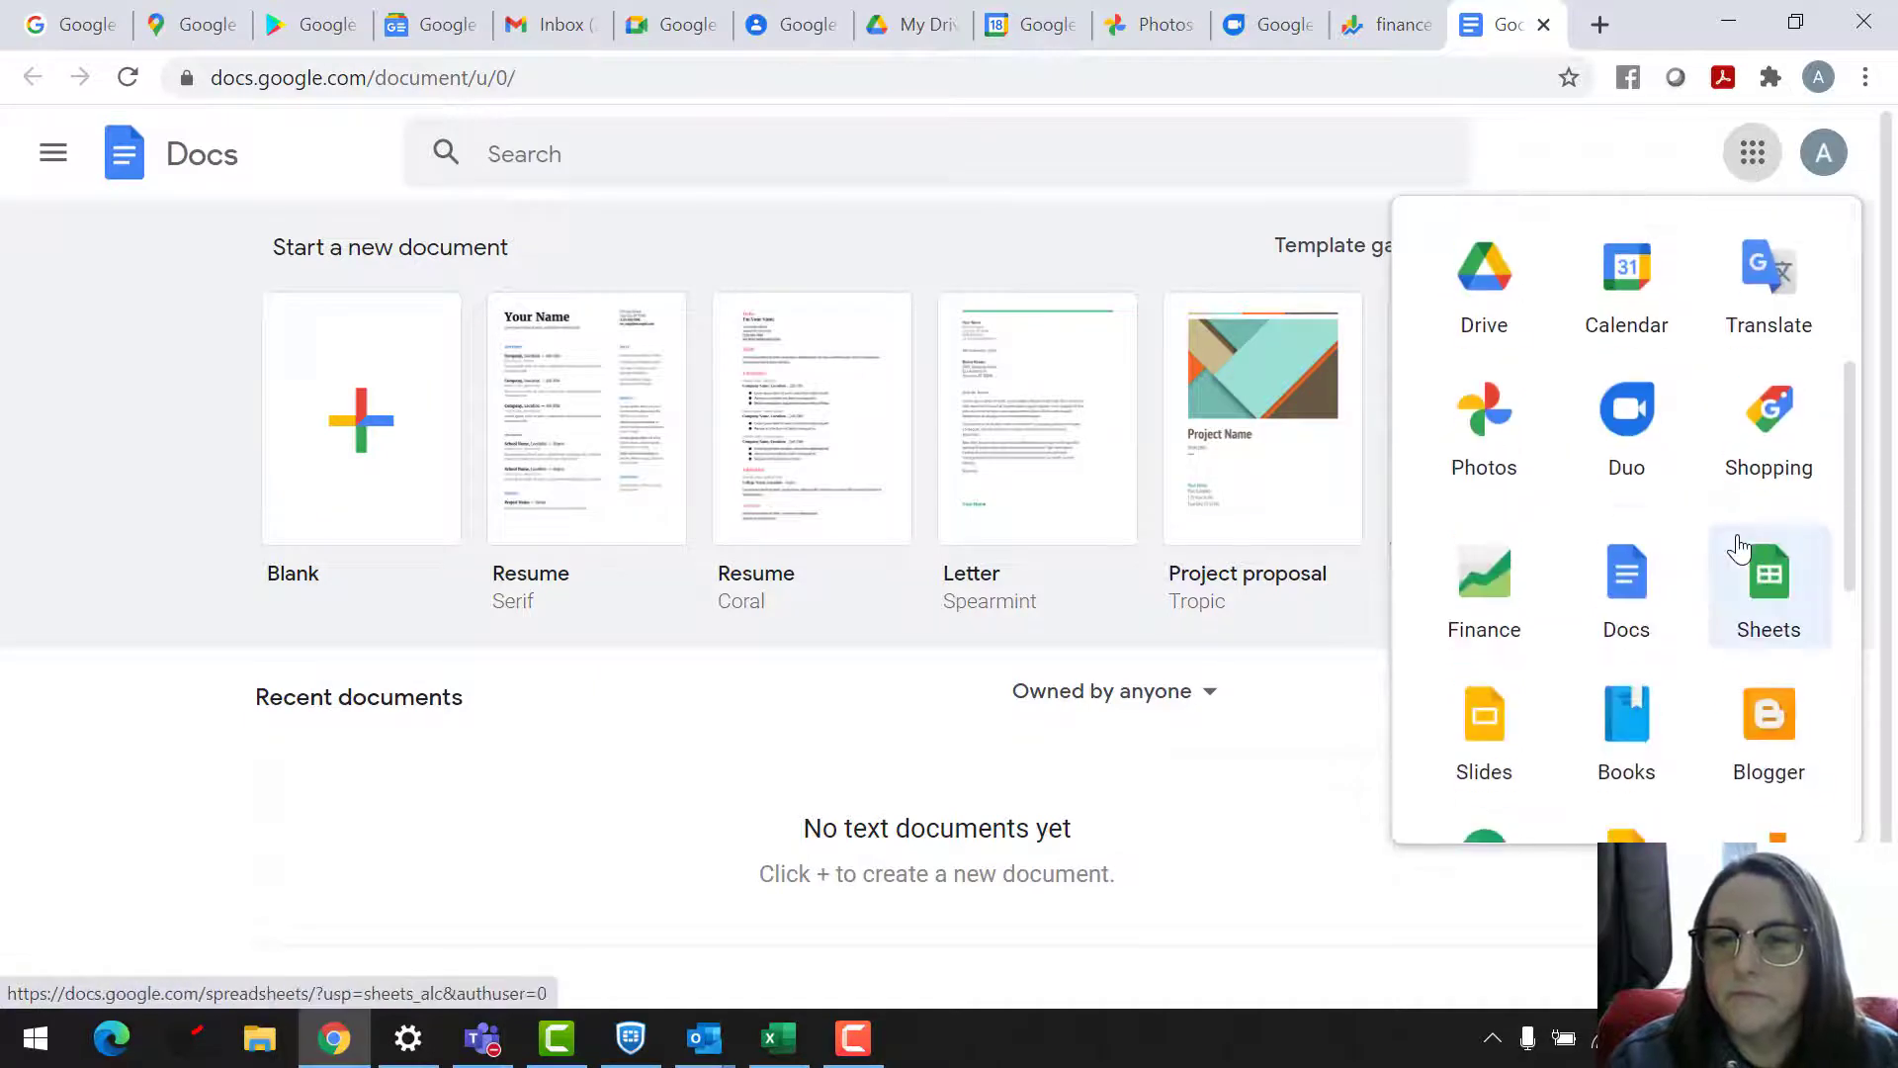
click(1769, 482)
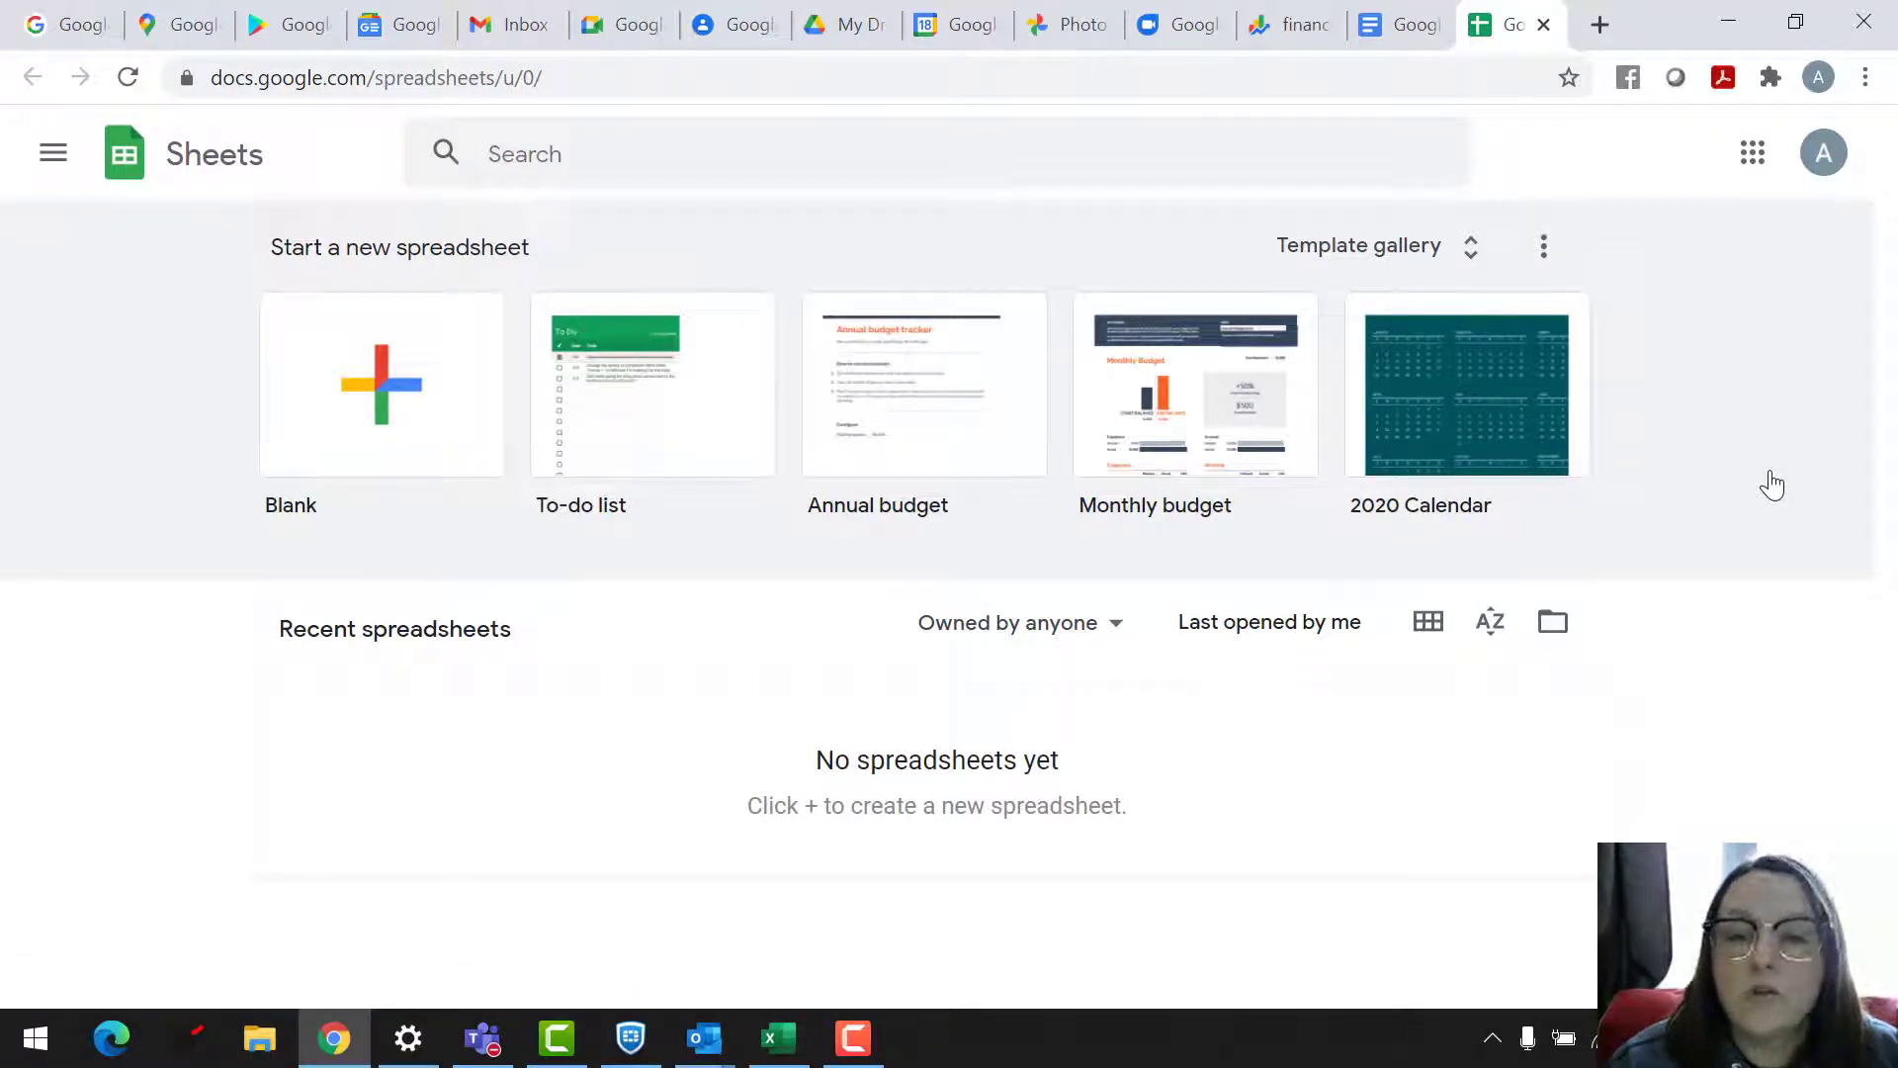
Open the Google Slides home page from the Google apps.
click(1753, 156)
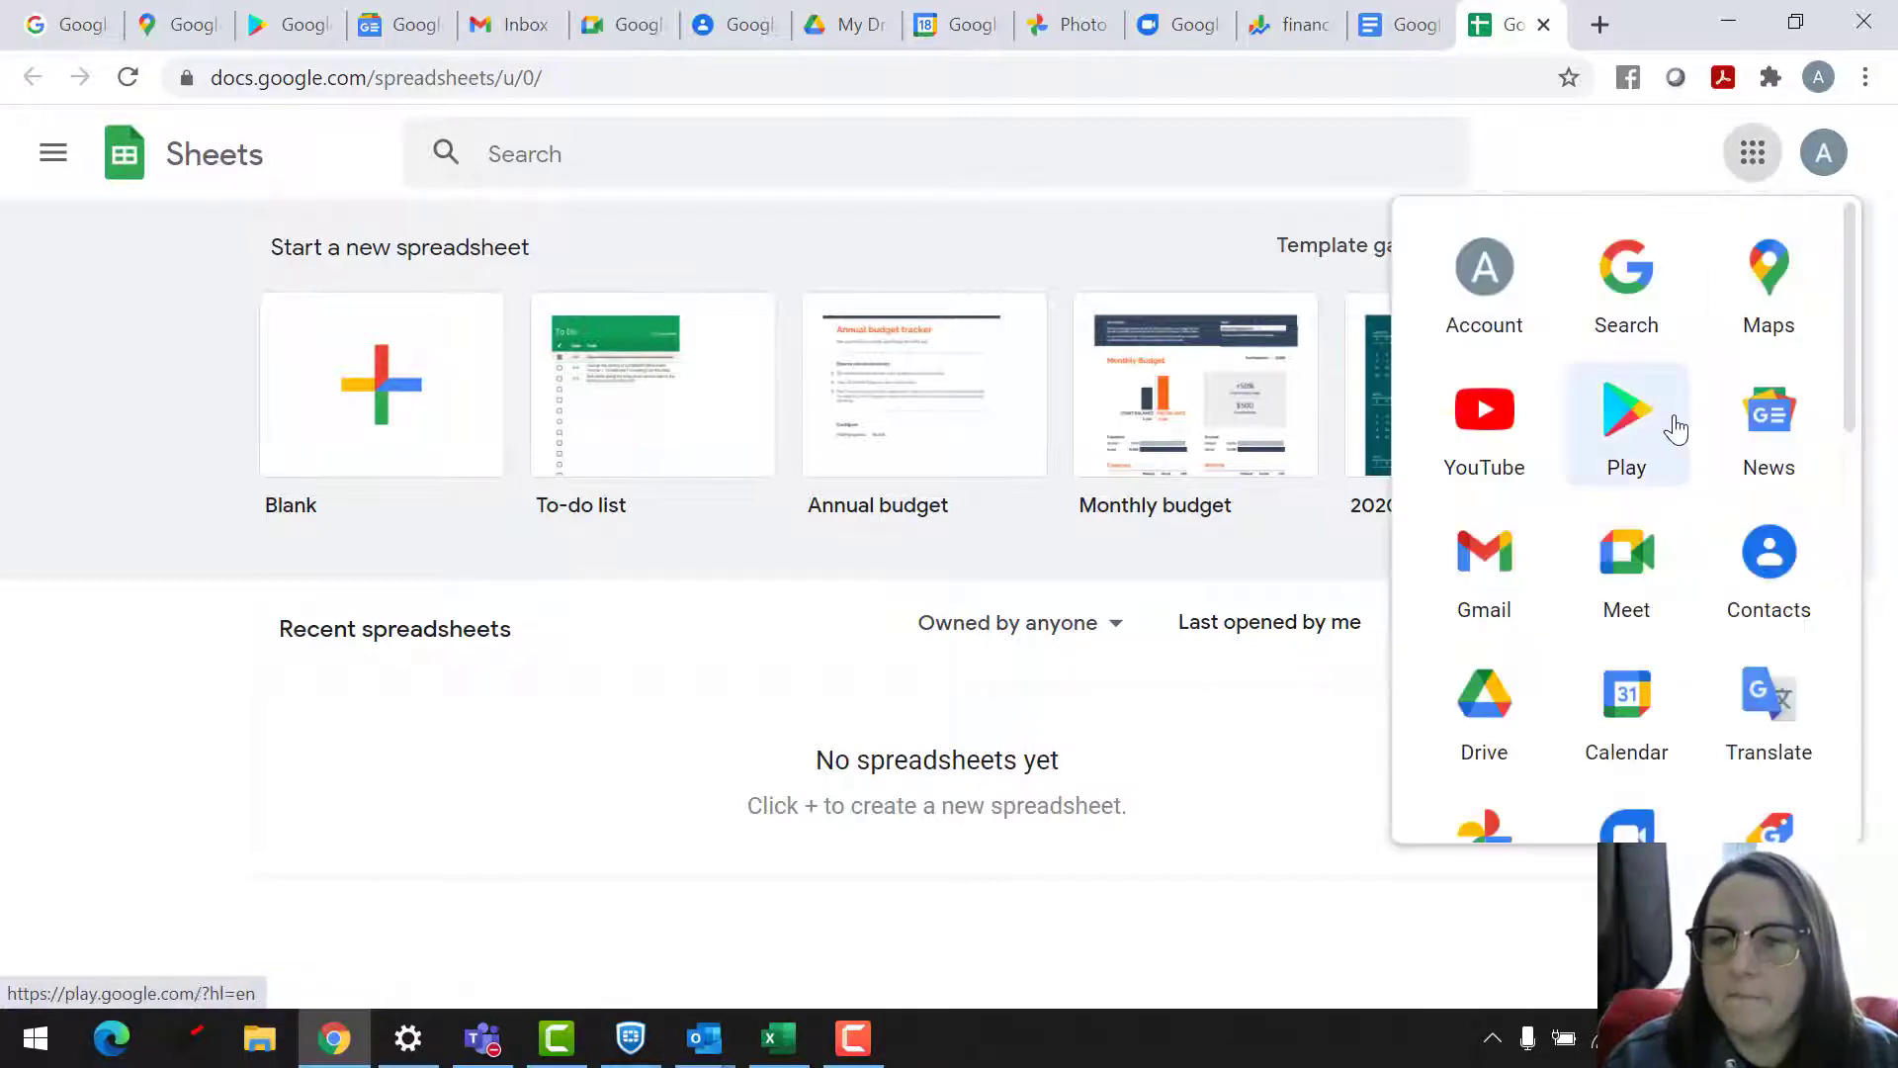
scroll(1670, 425, down, 3)
scroll(1674, 425, down, 3)
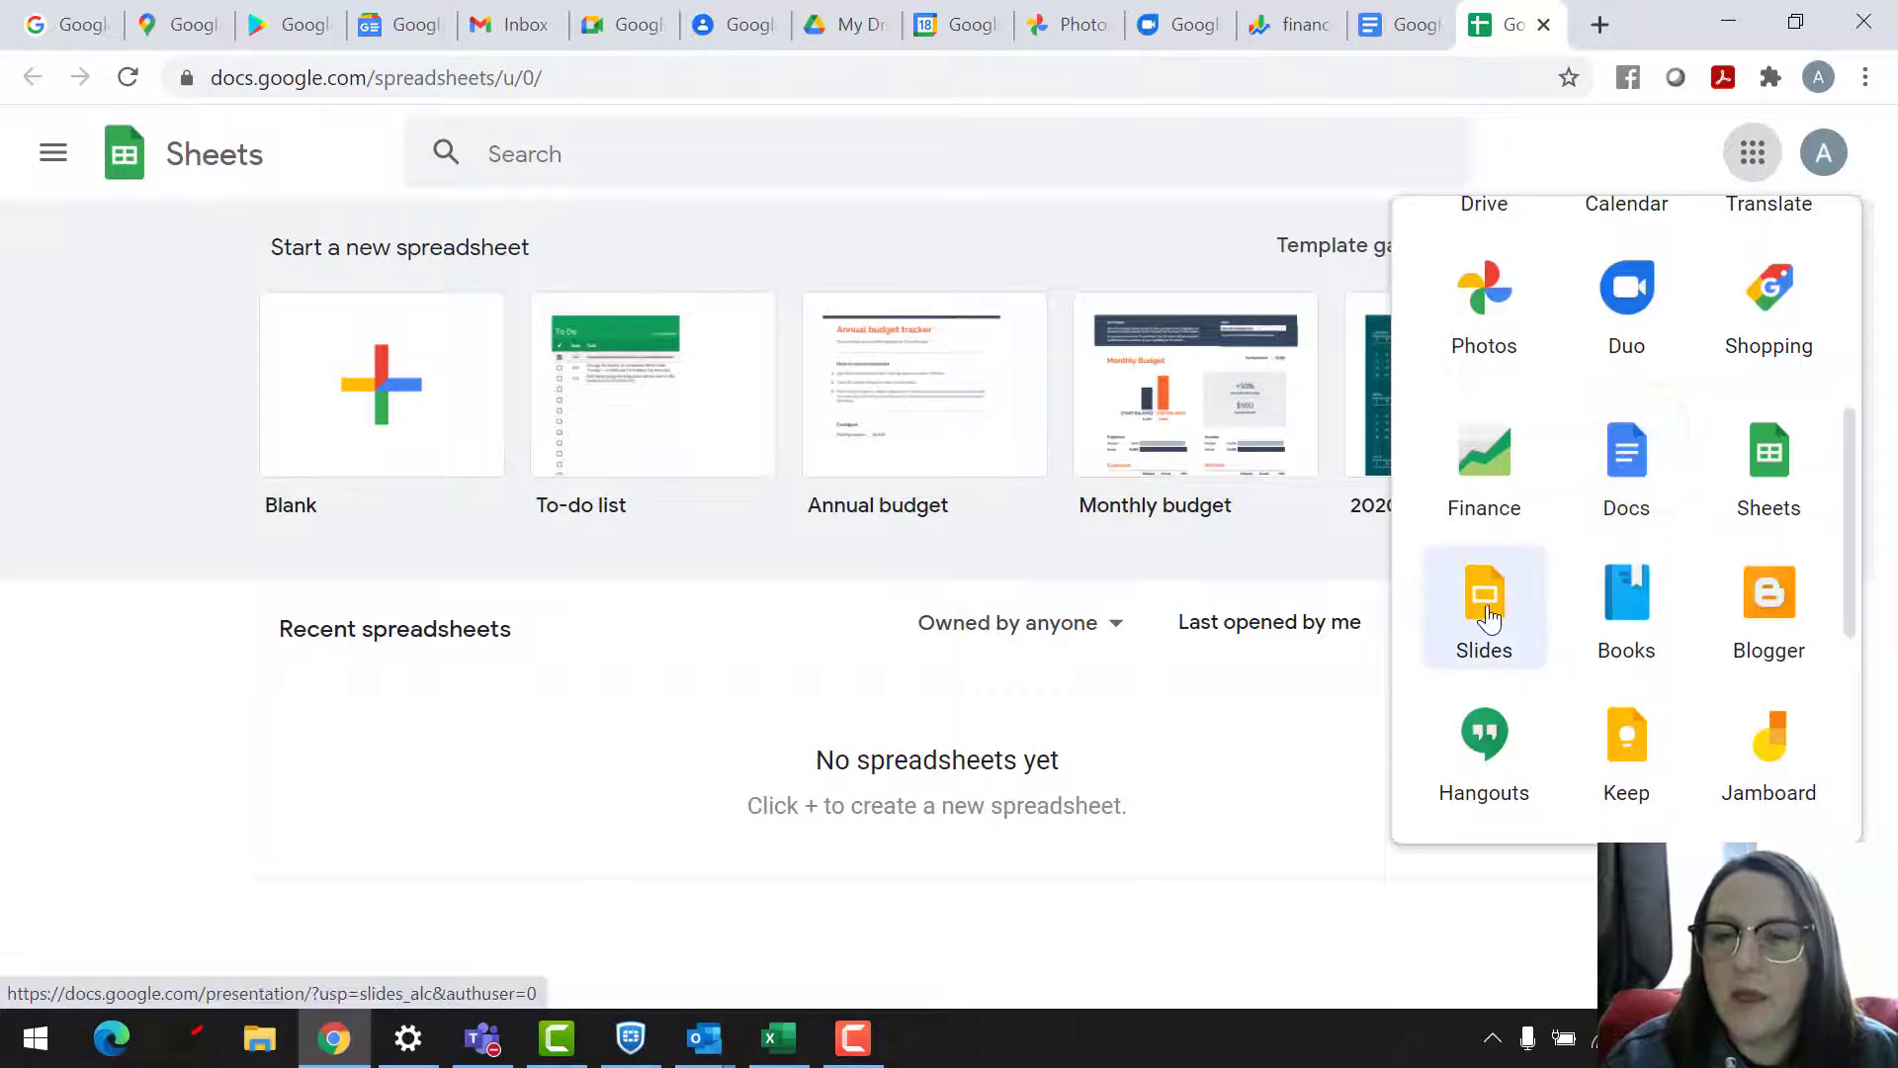
click(1485, 623)
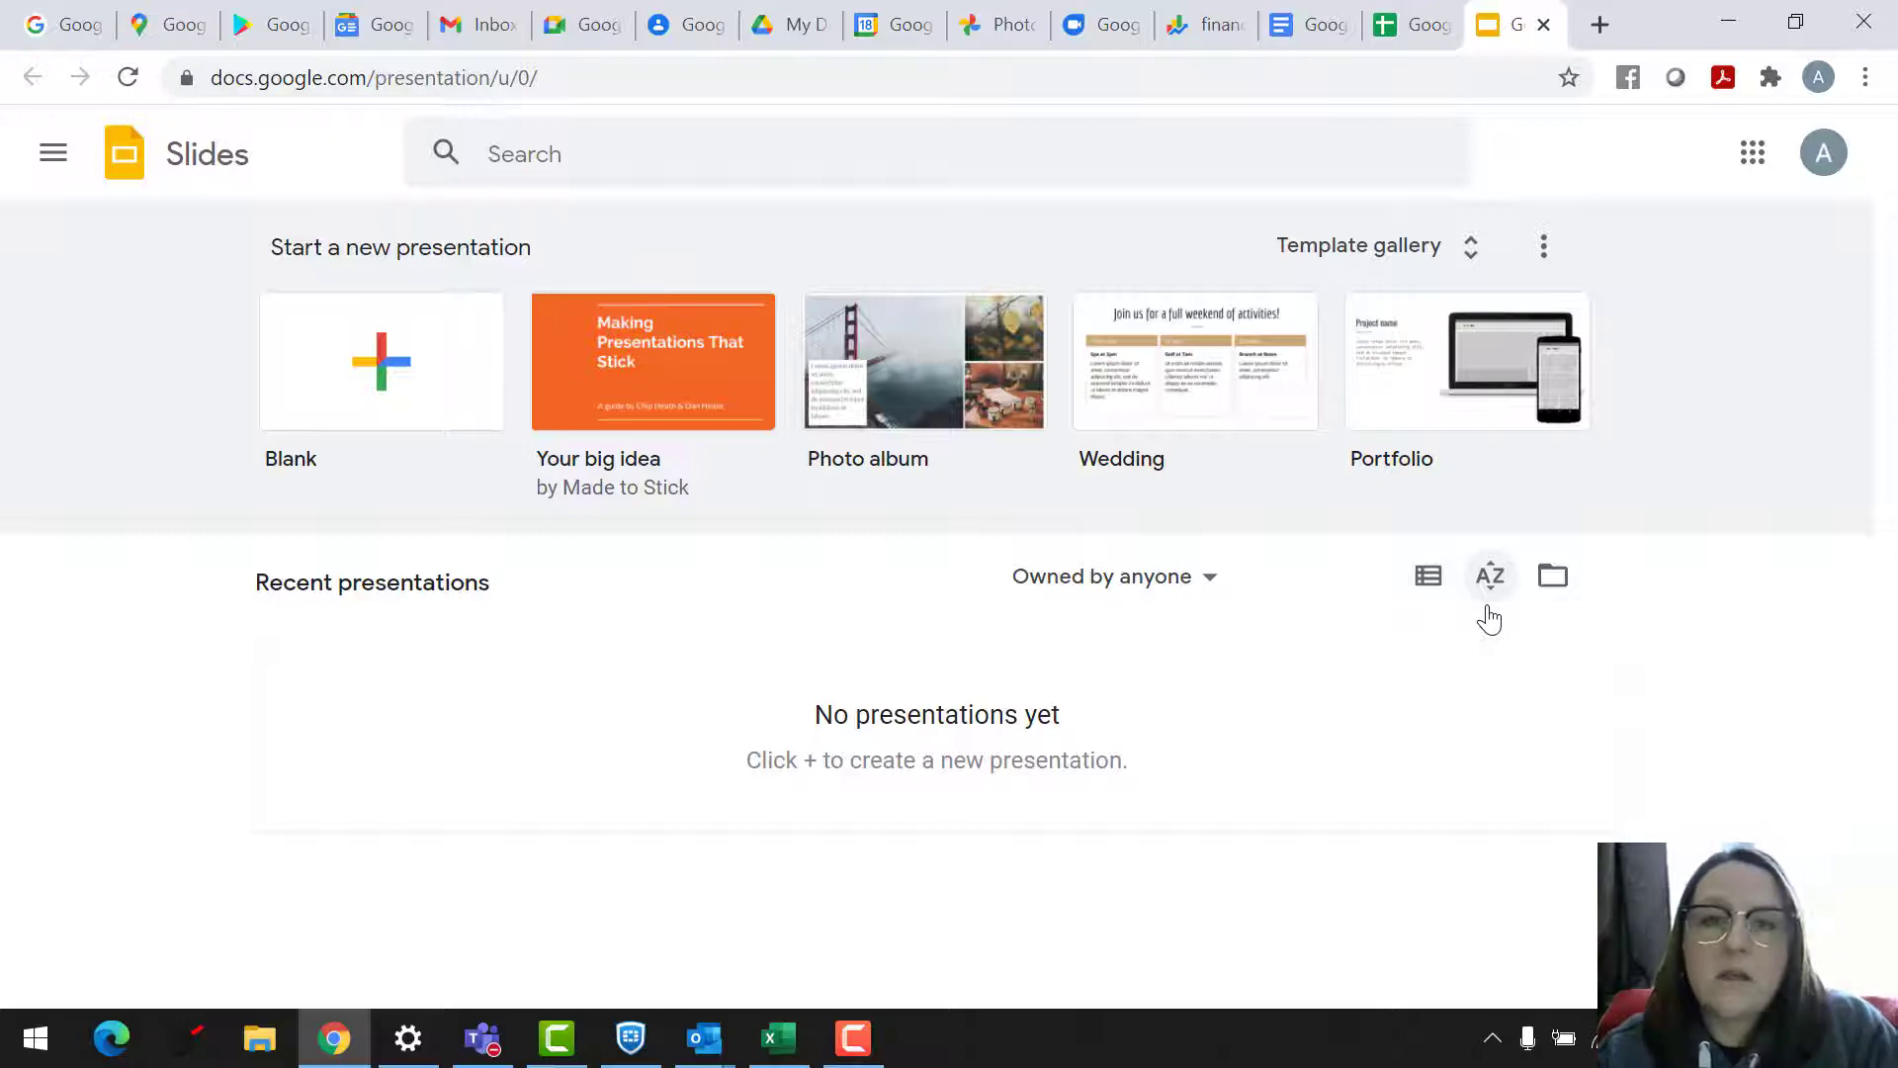
Open Google Books from the Google apps.
click(1749, 155)
scroll(1657, 594, down, 2)
scroll(1656, 594, down, 5)
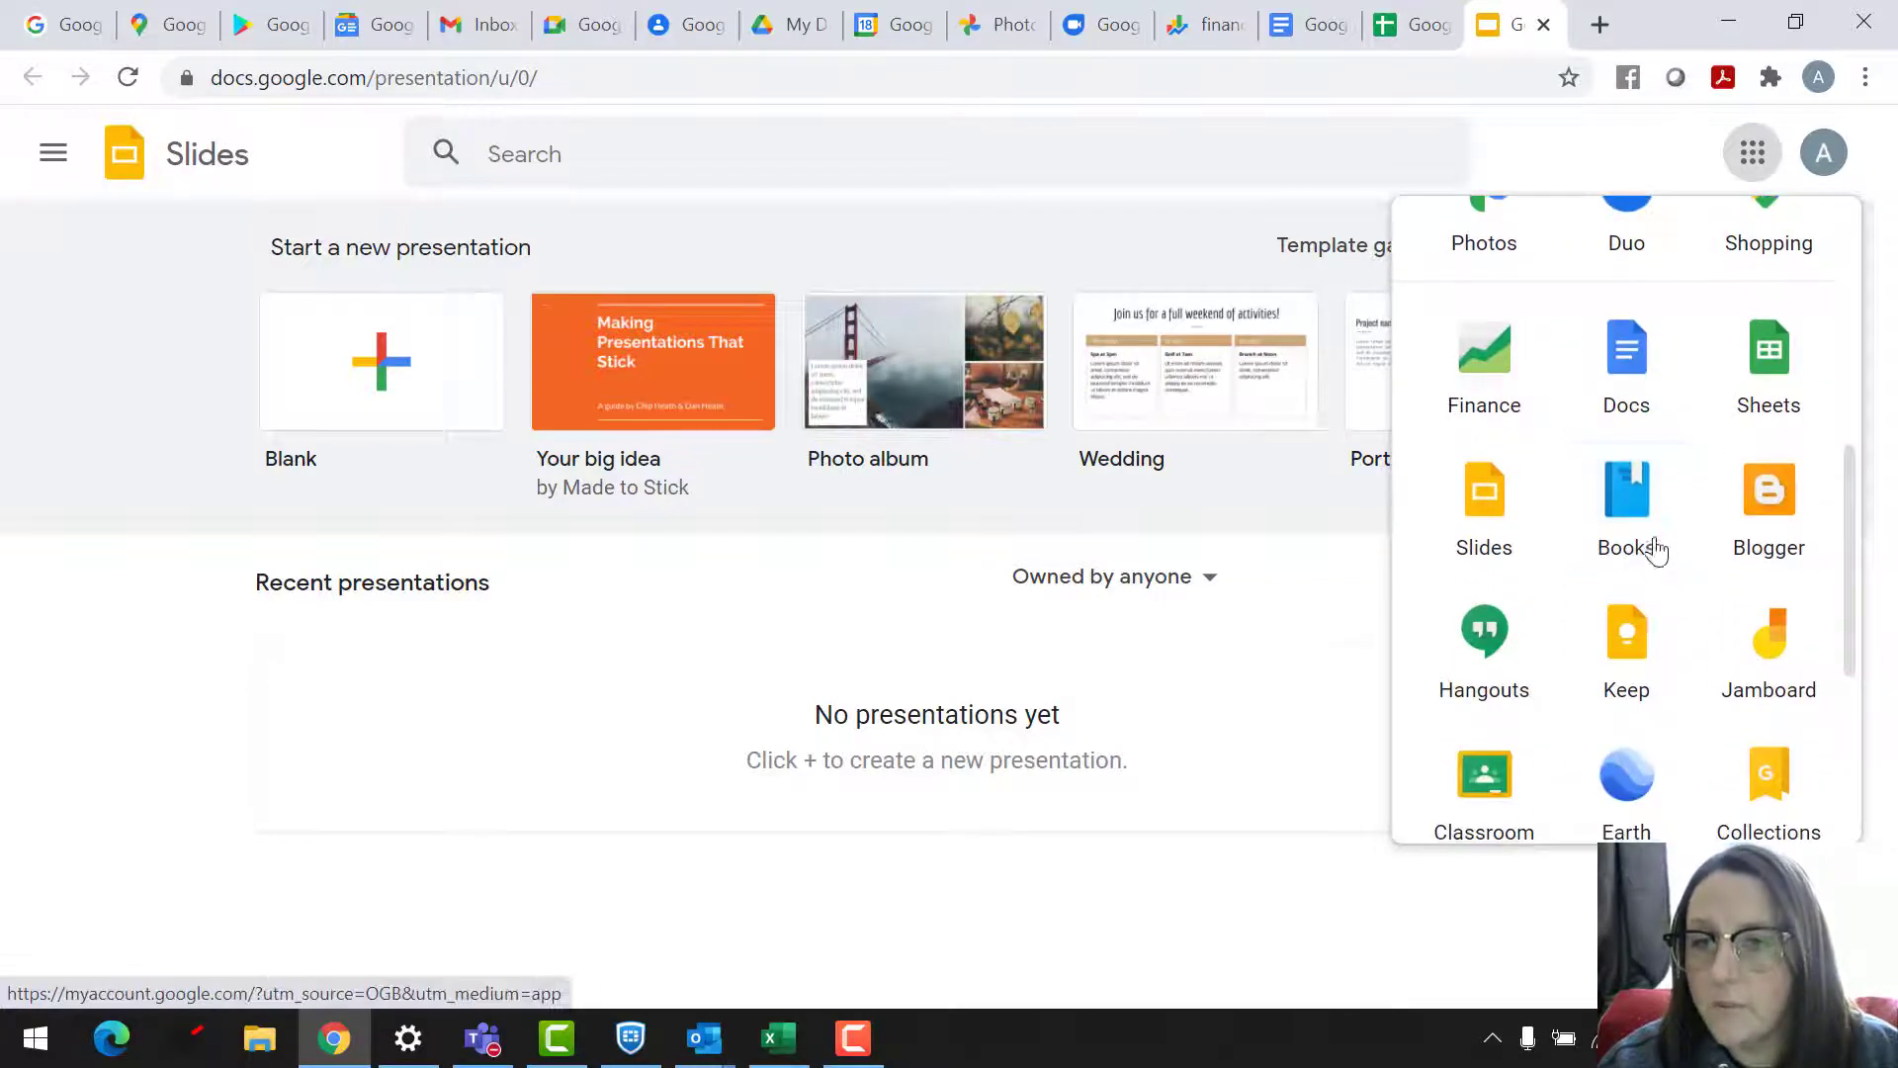
click(1652, 541)
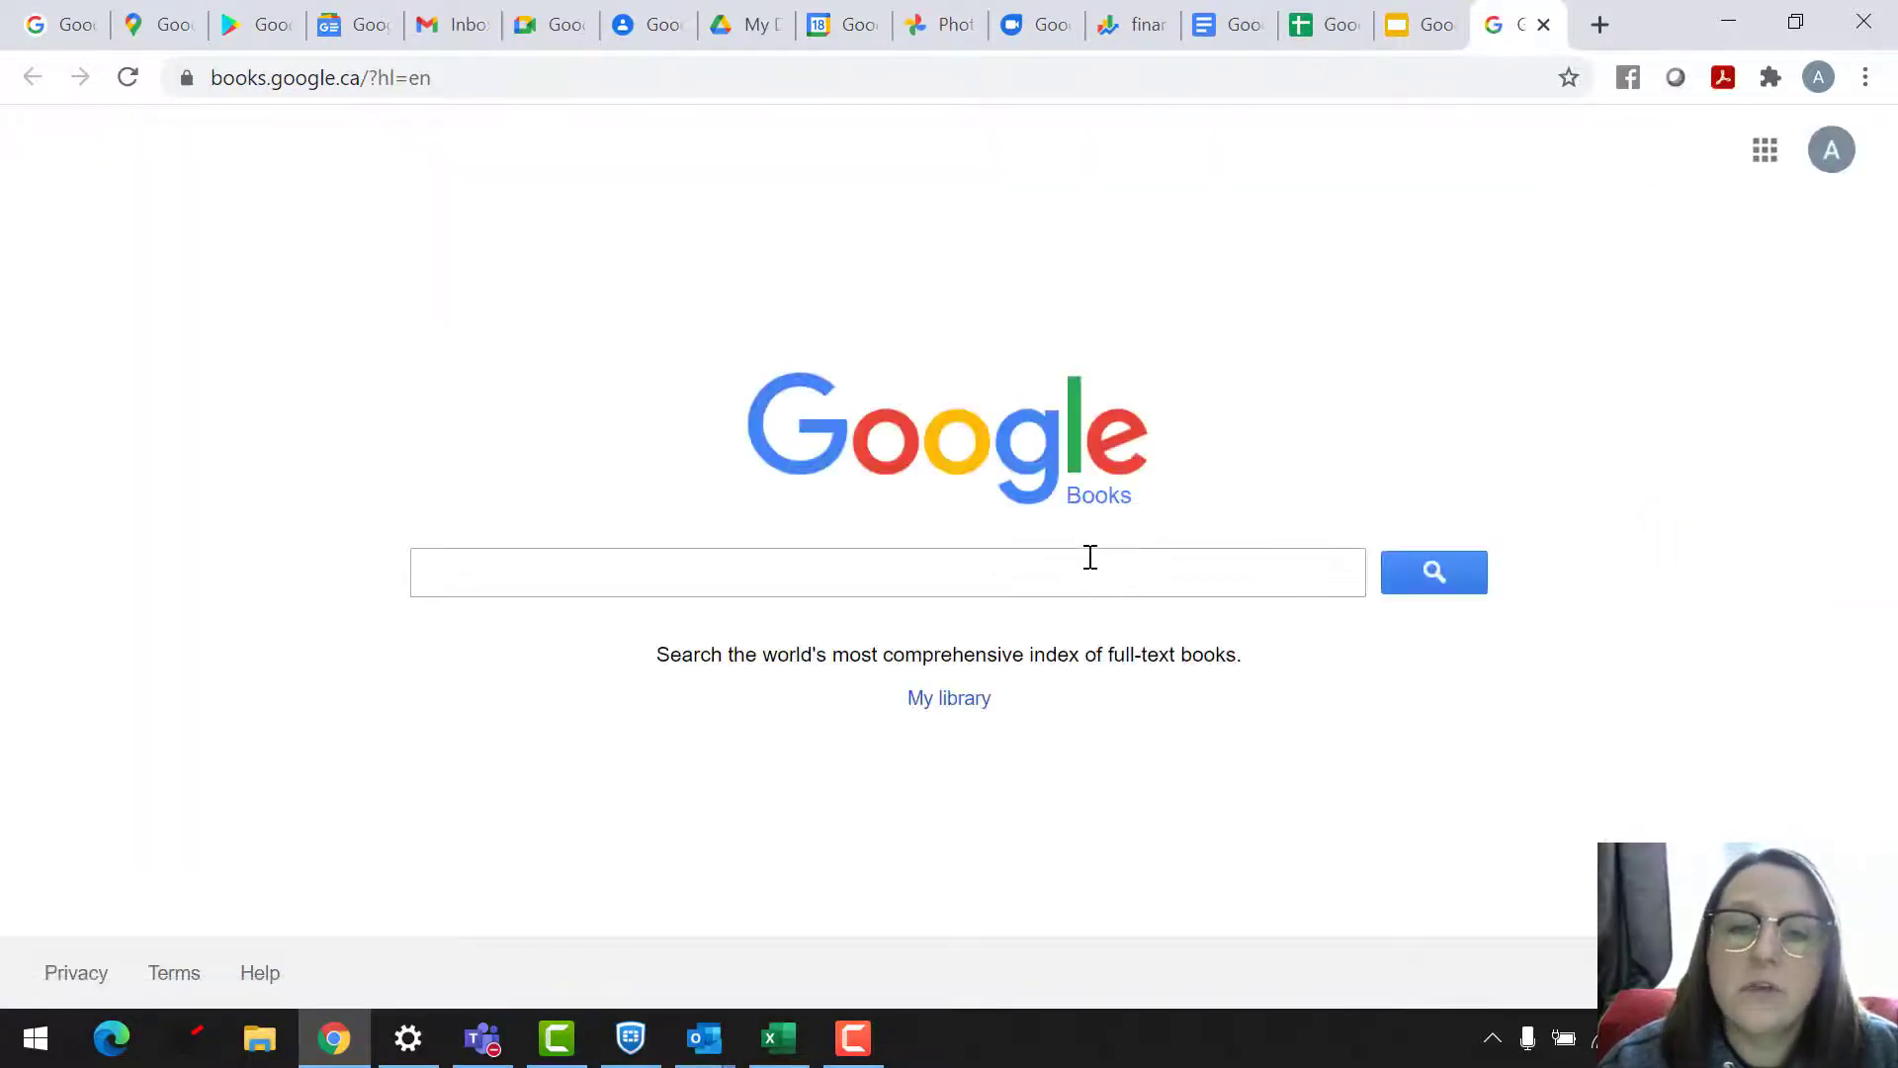
Search Google Books for "where the crawdads sing" and open the first edition in the results.
click(1085, 554)
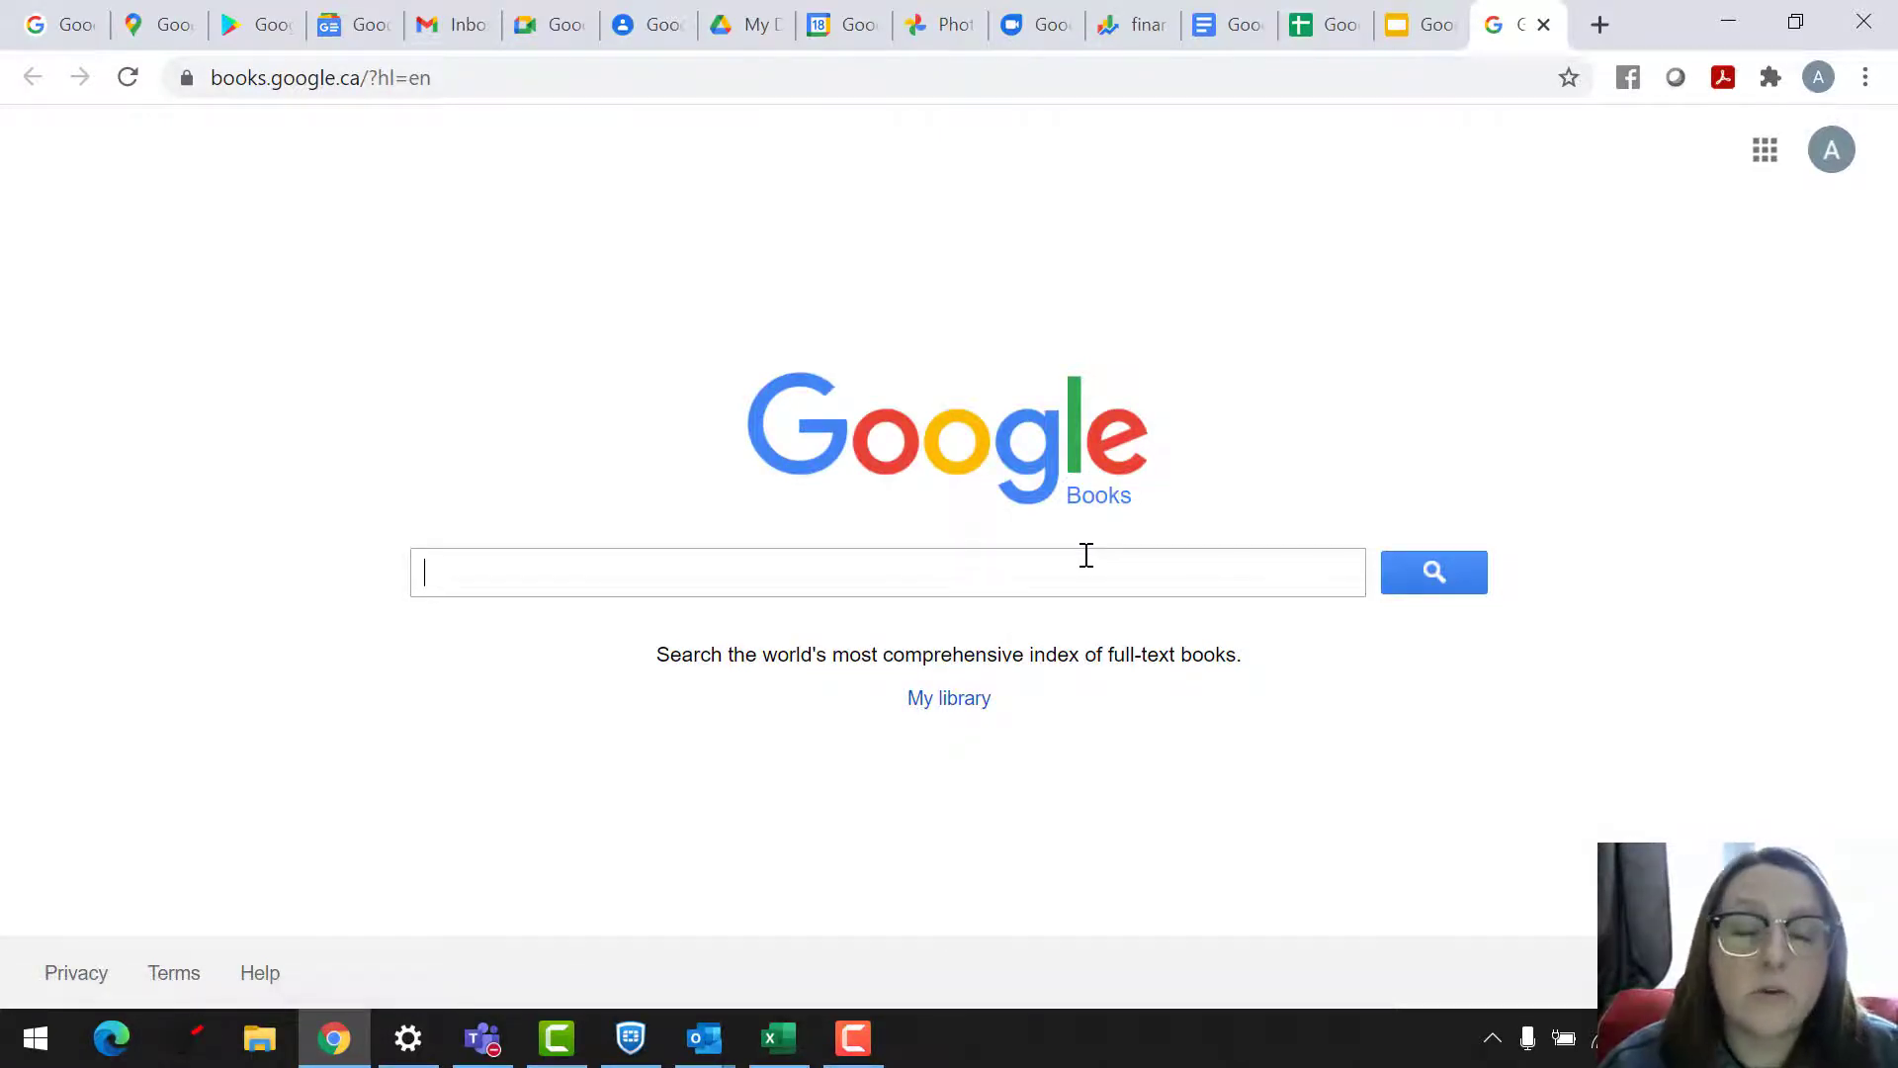
text(wh)
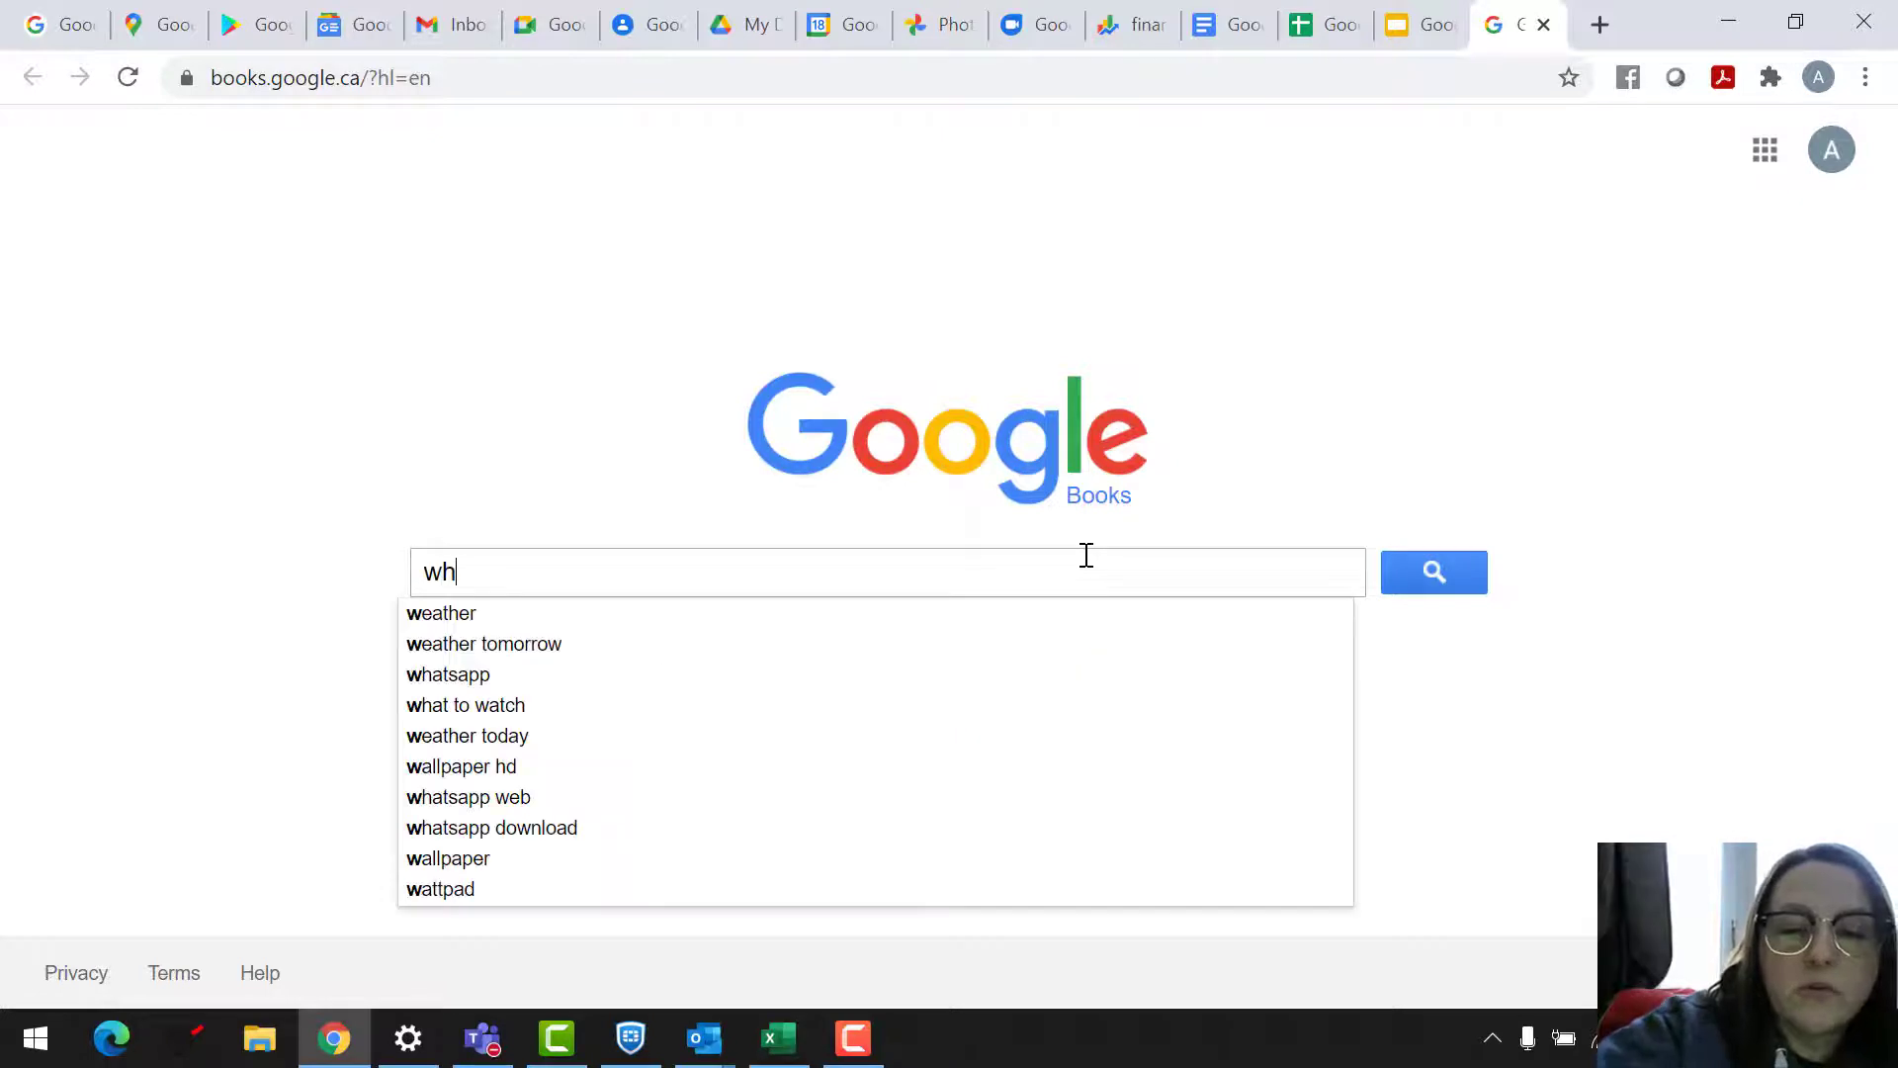
text(ere)
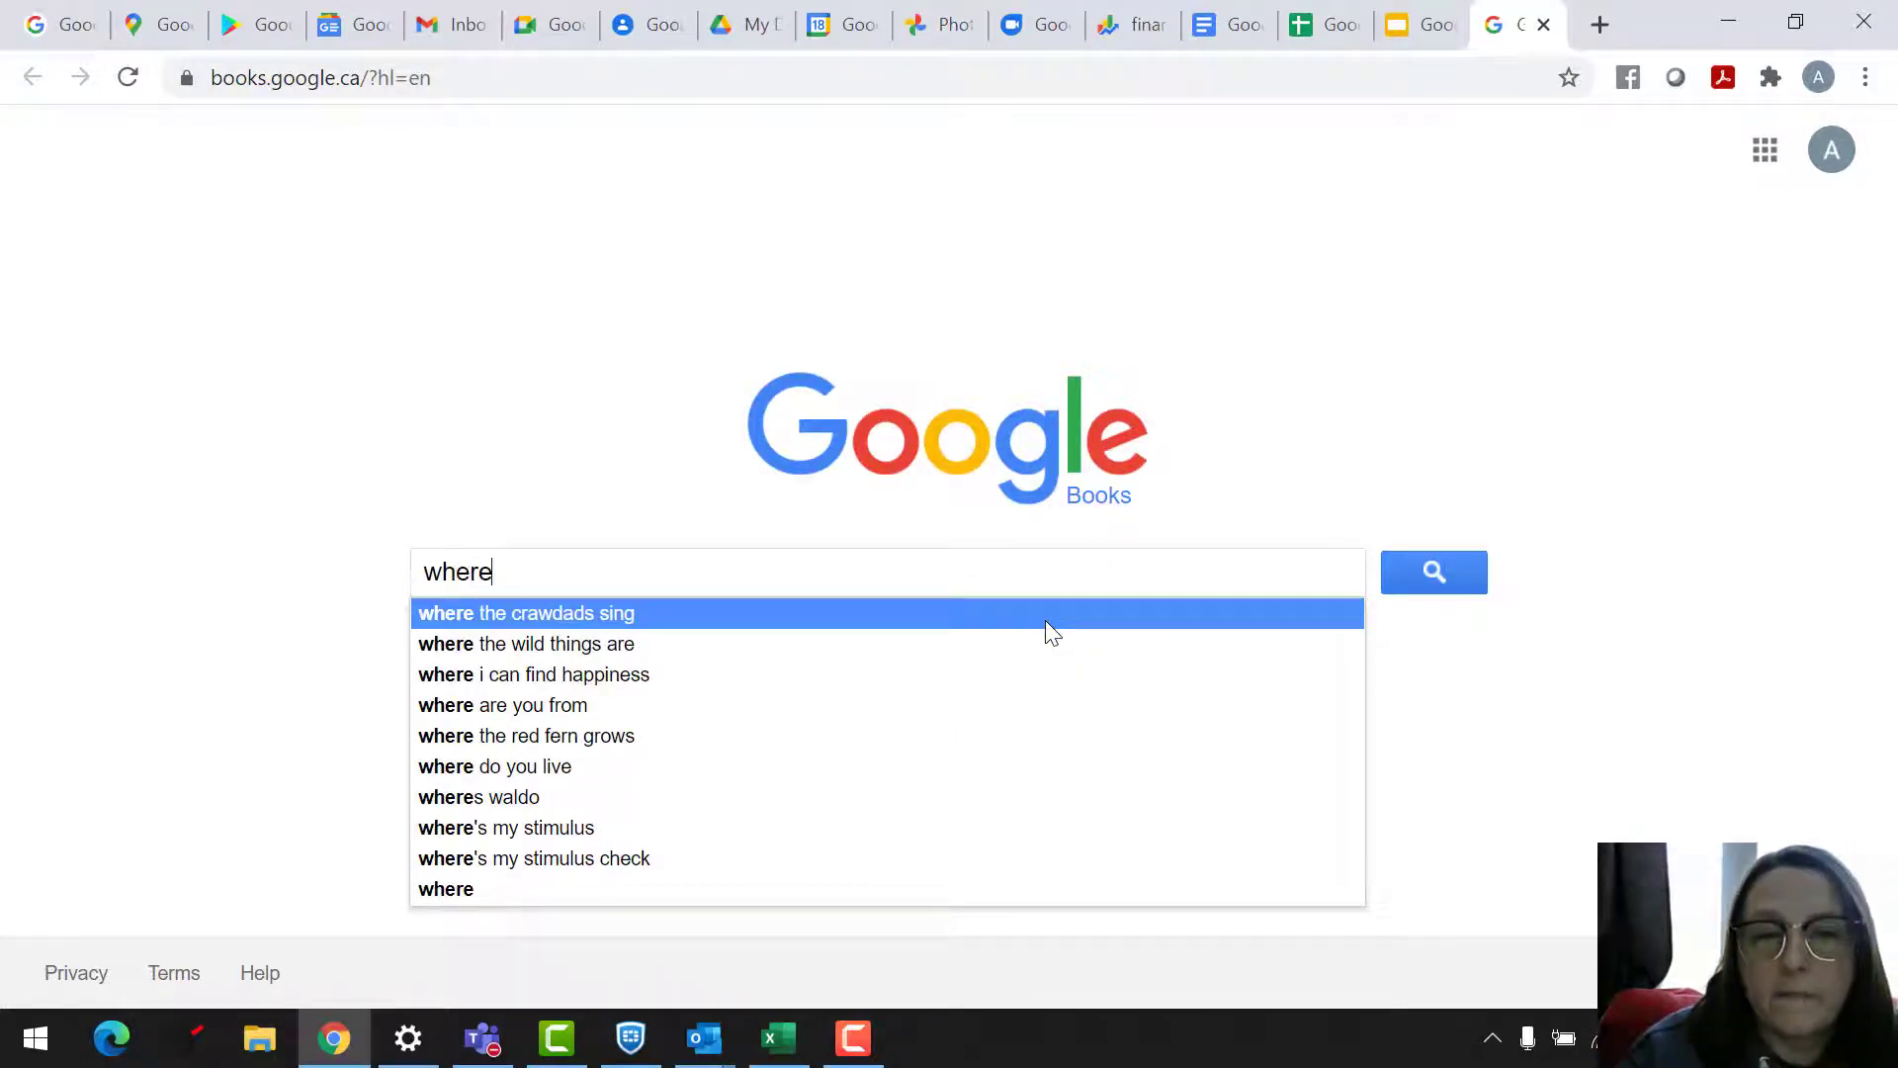
click(1051, 631)
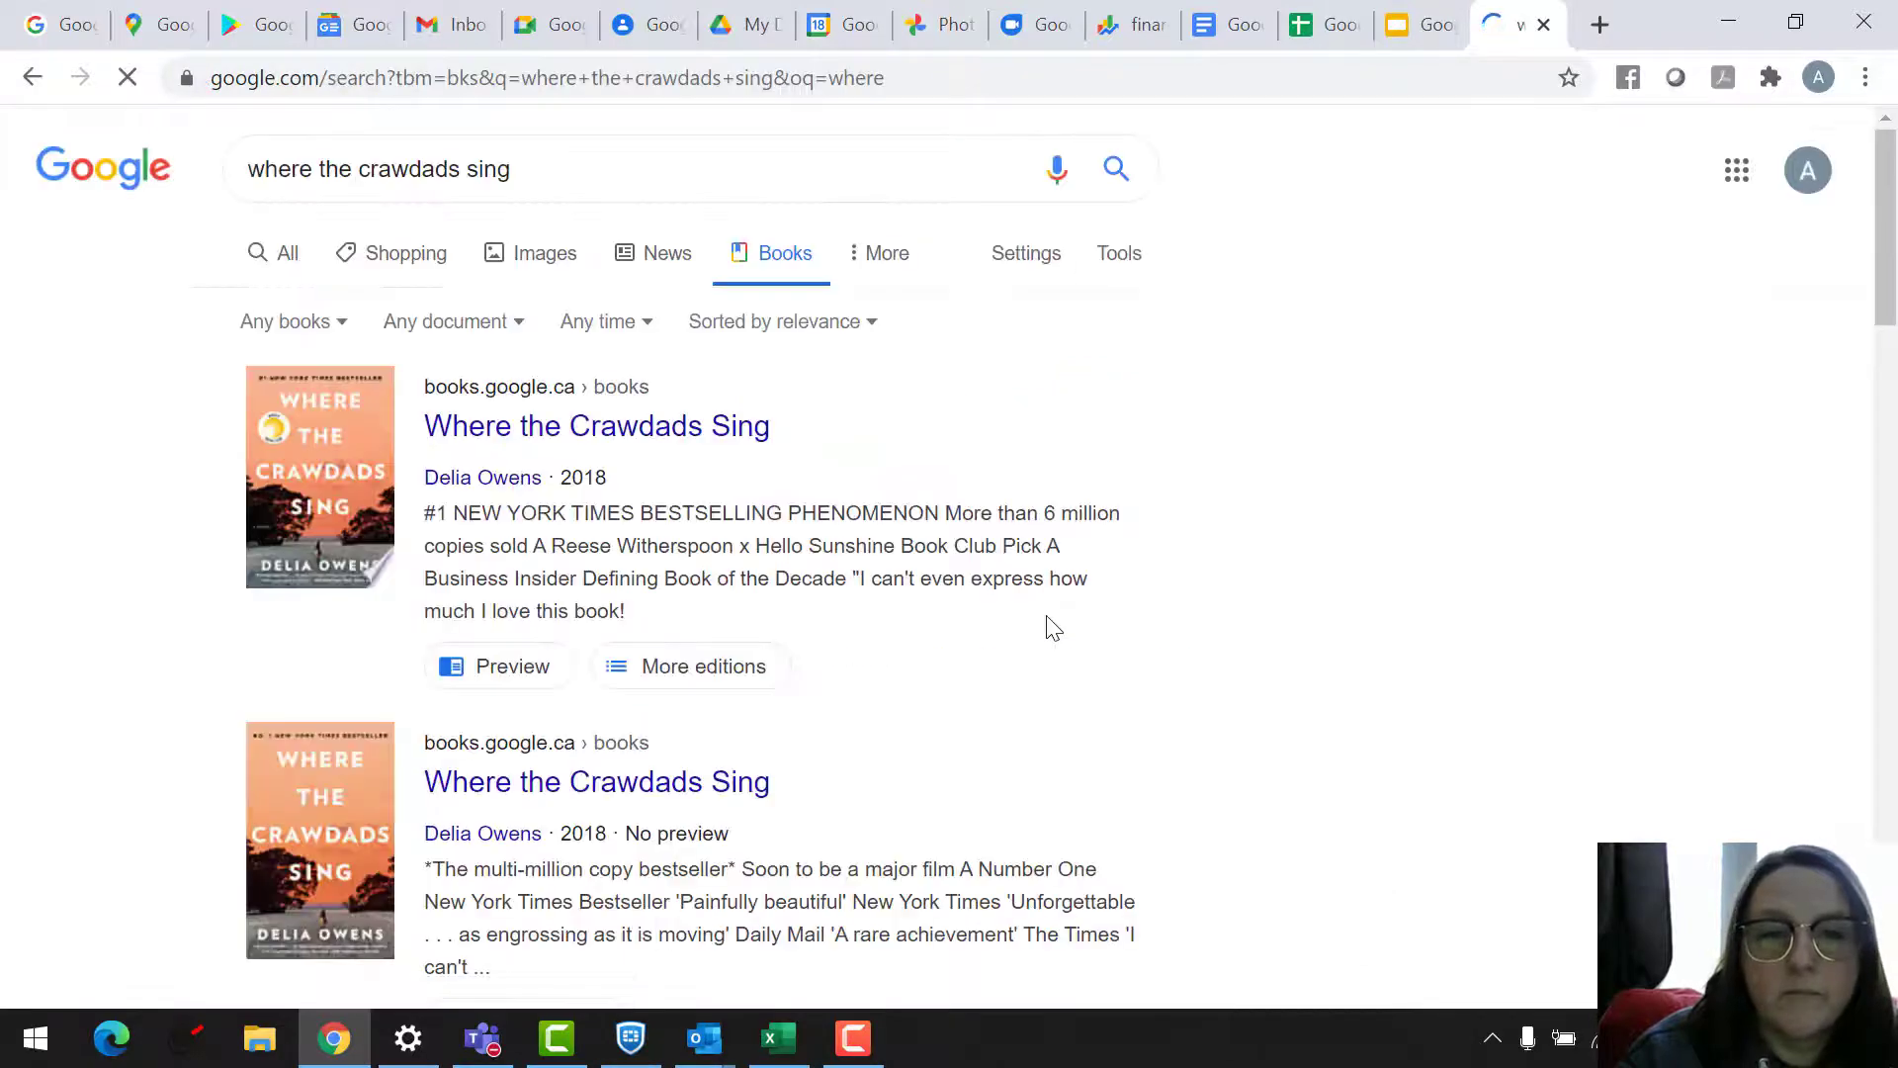
click(563, 425)
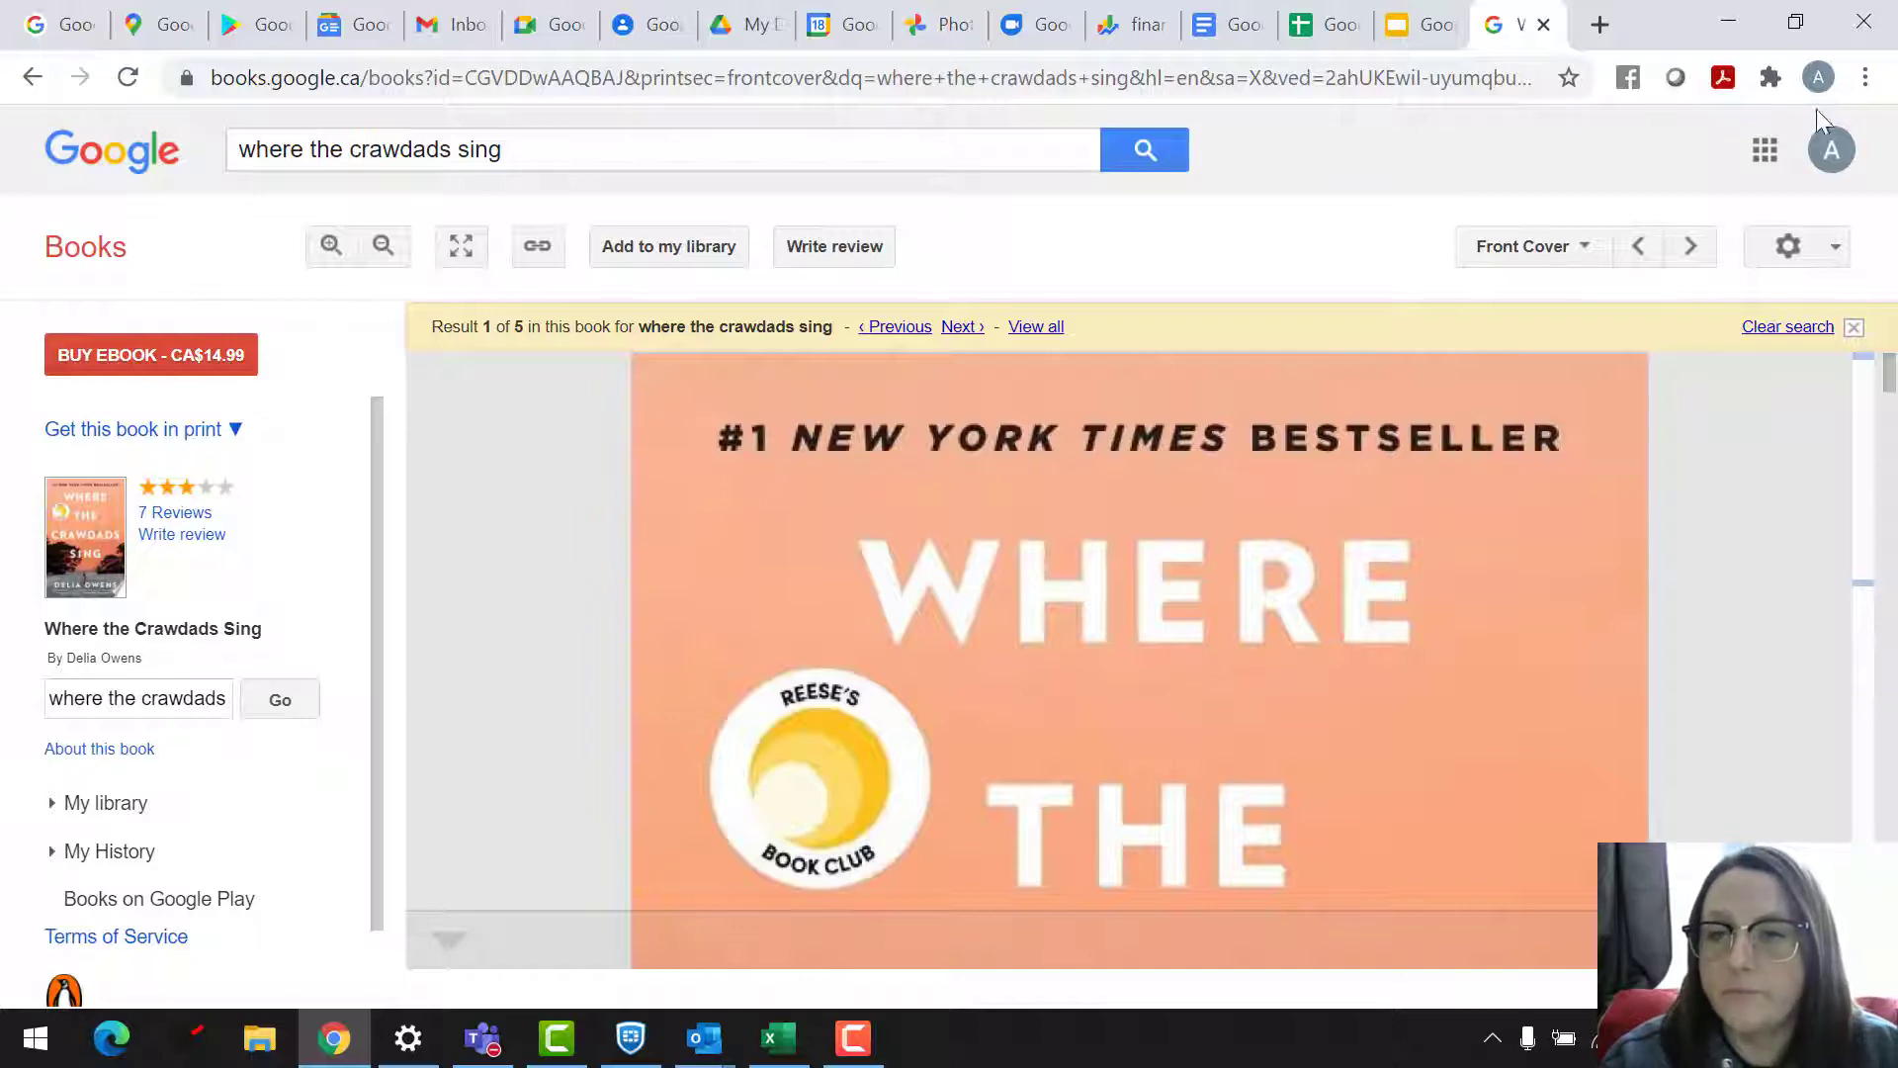
View the Blogger start page from the Google apps and close it to return to the book preview.
click(1765, 166)
scroll(1754, 376, down, 7)
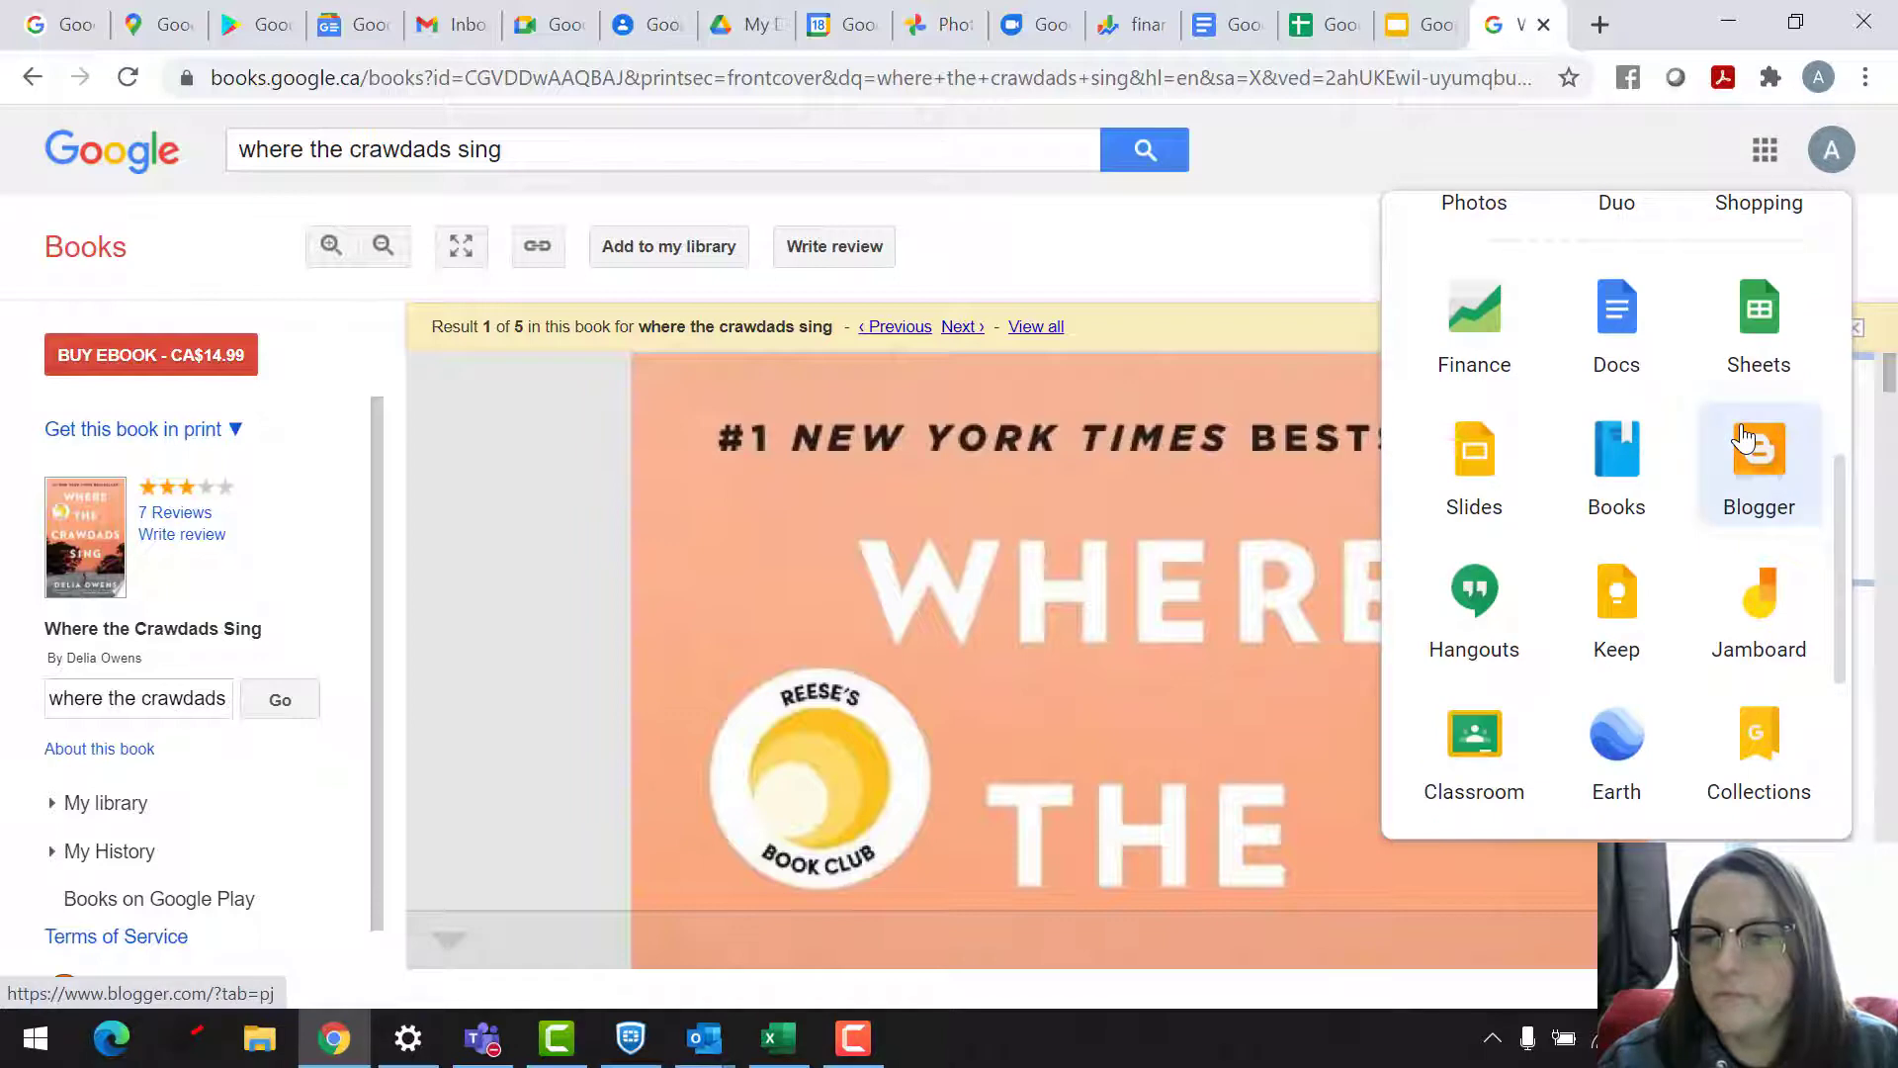
click(1743, 439)
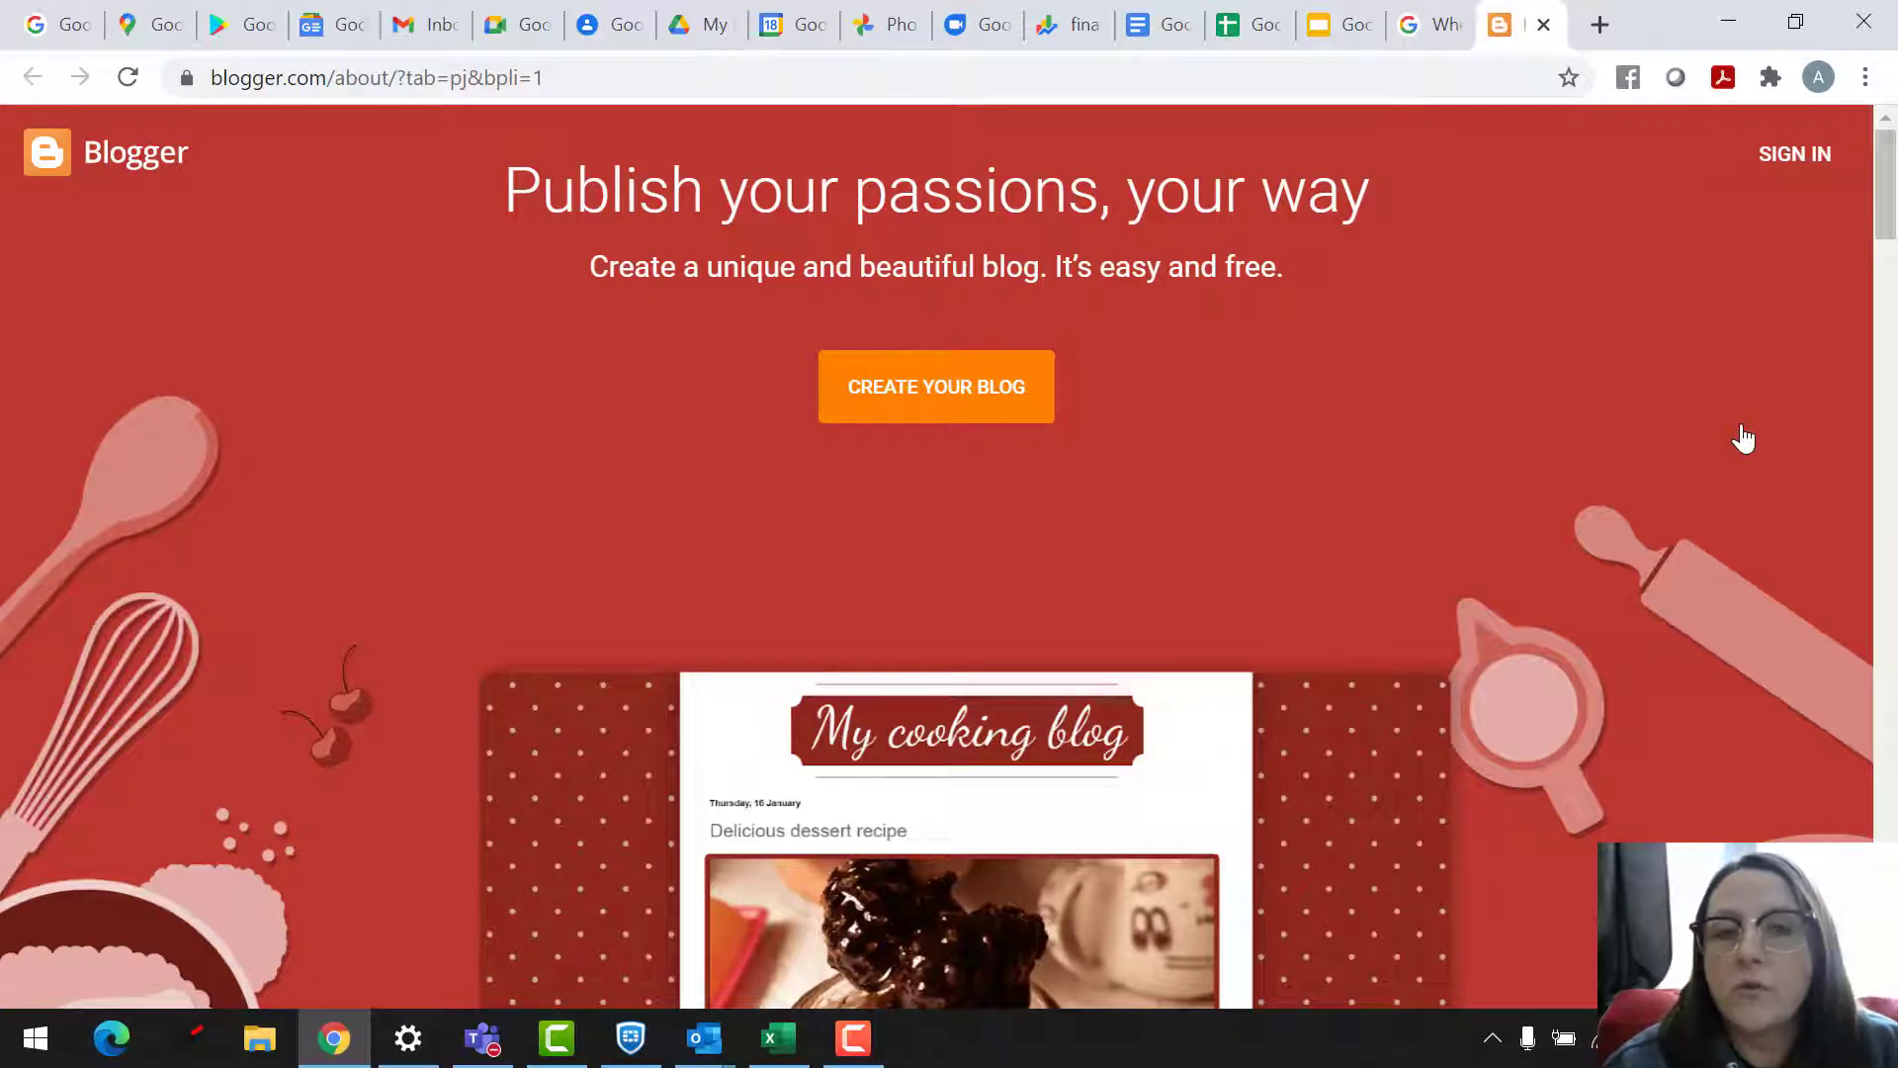
click(1544, 25)
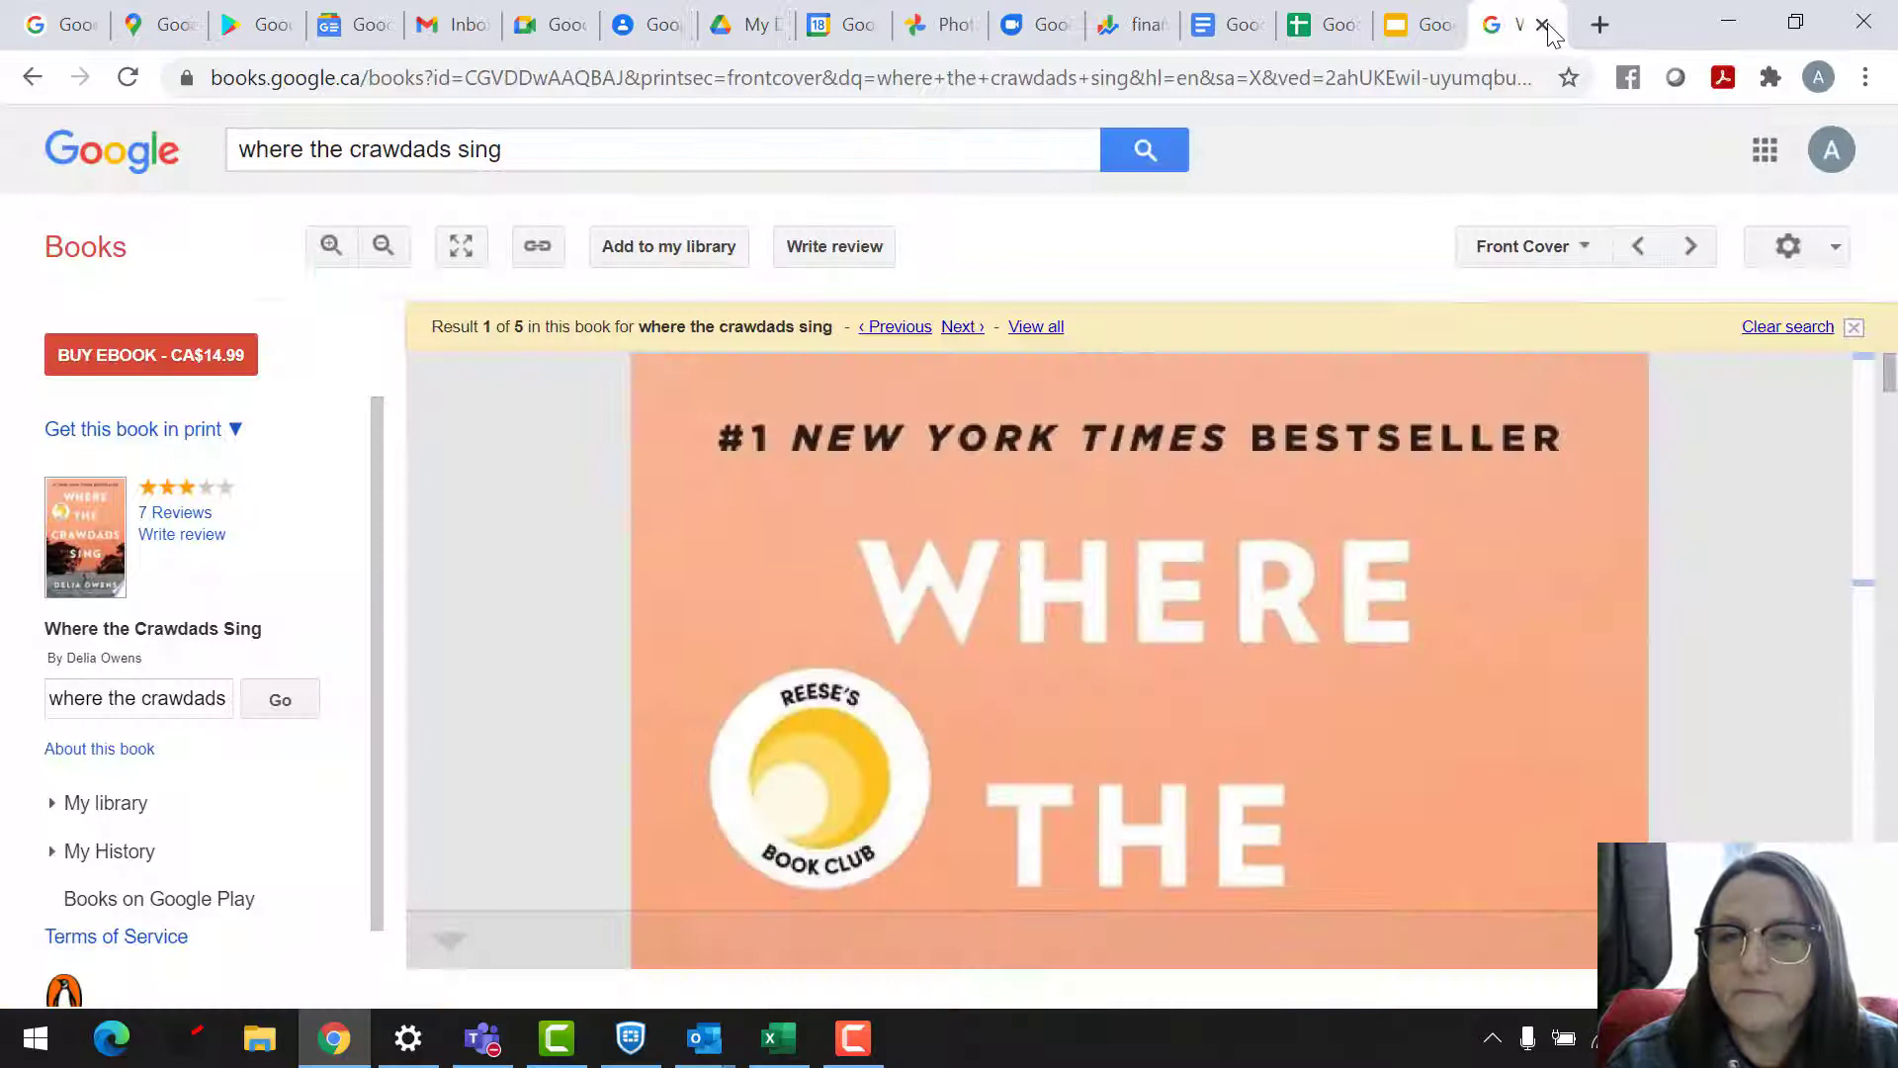
Open Google Hangouts from the Google apps.
click(1766, 160)
scroll(1664, 537, down, 8)
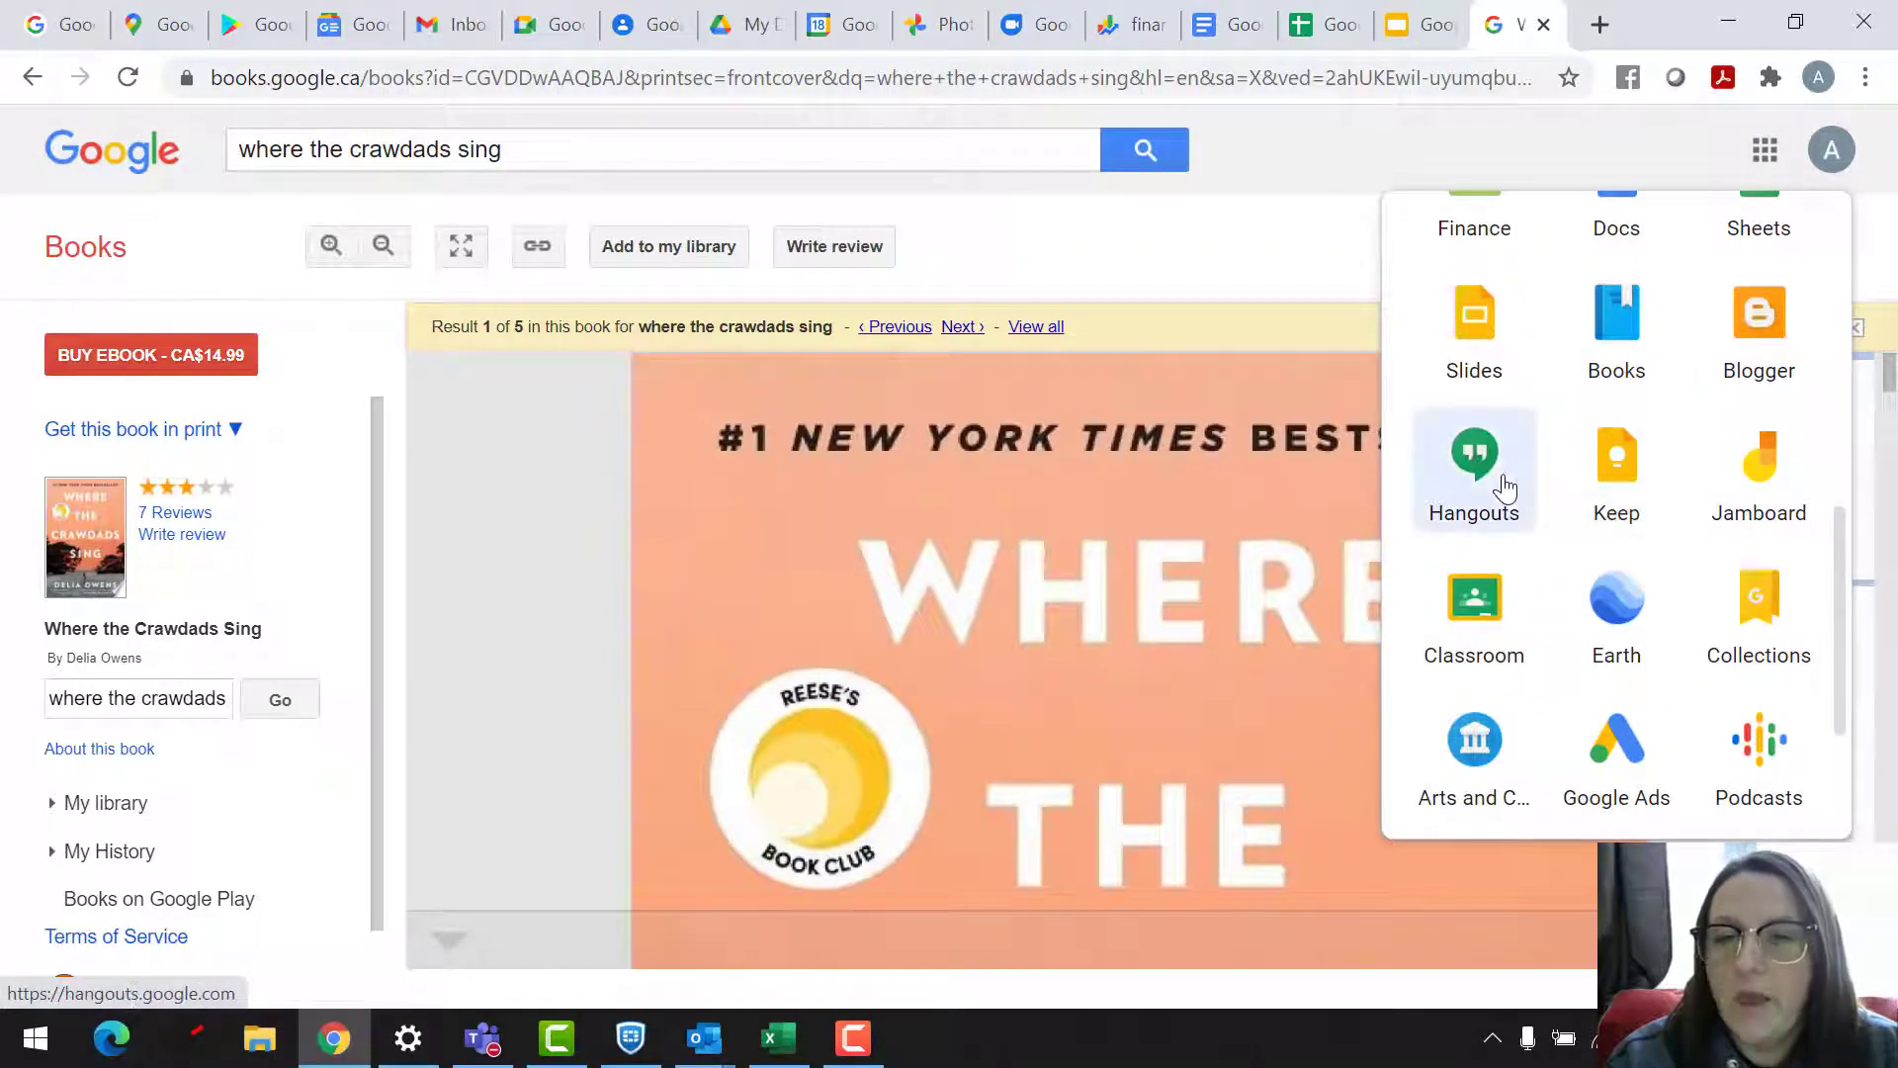
click(1500, 488)
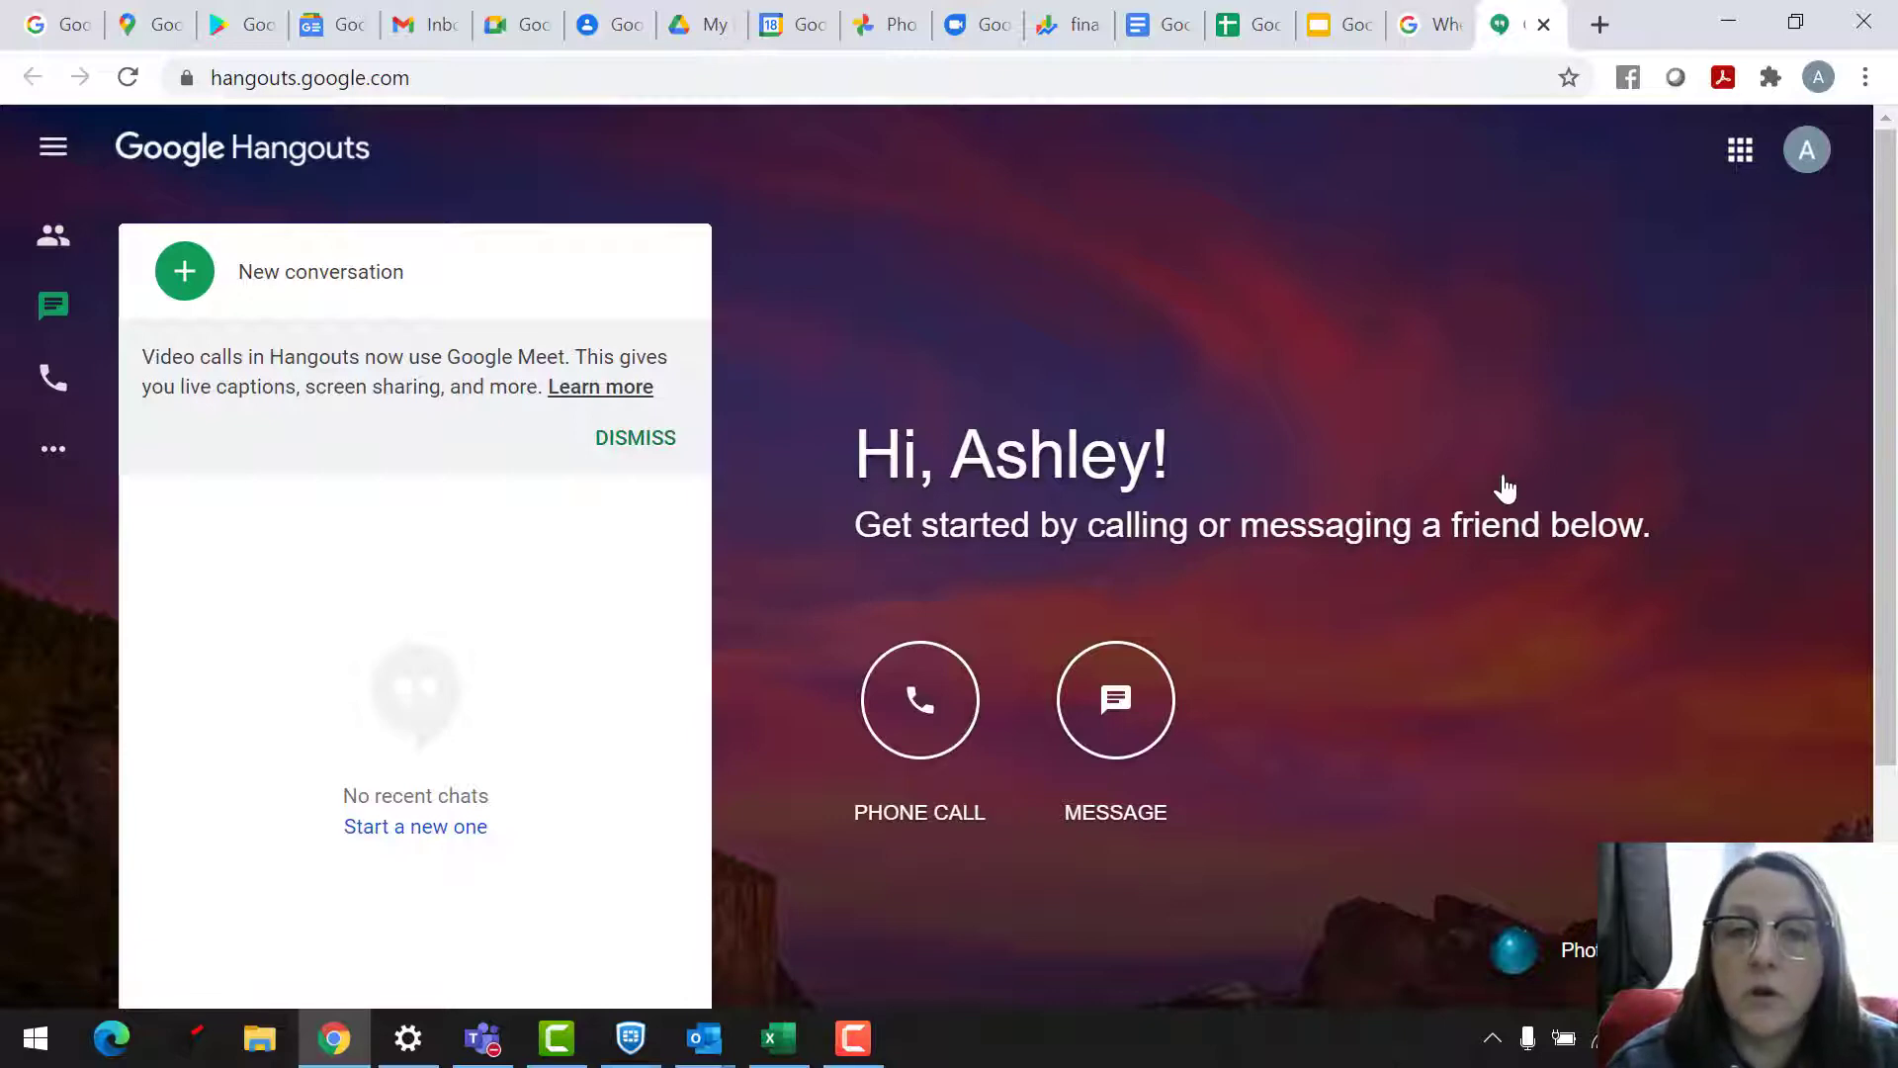
Open Google Keep from the Google apps.
click(1739, 151)
scroll(1677, 466, down, 8)
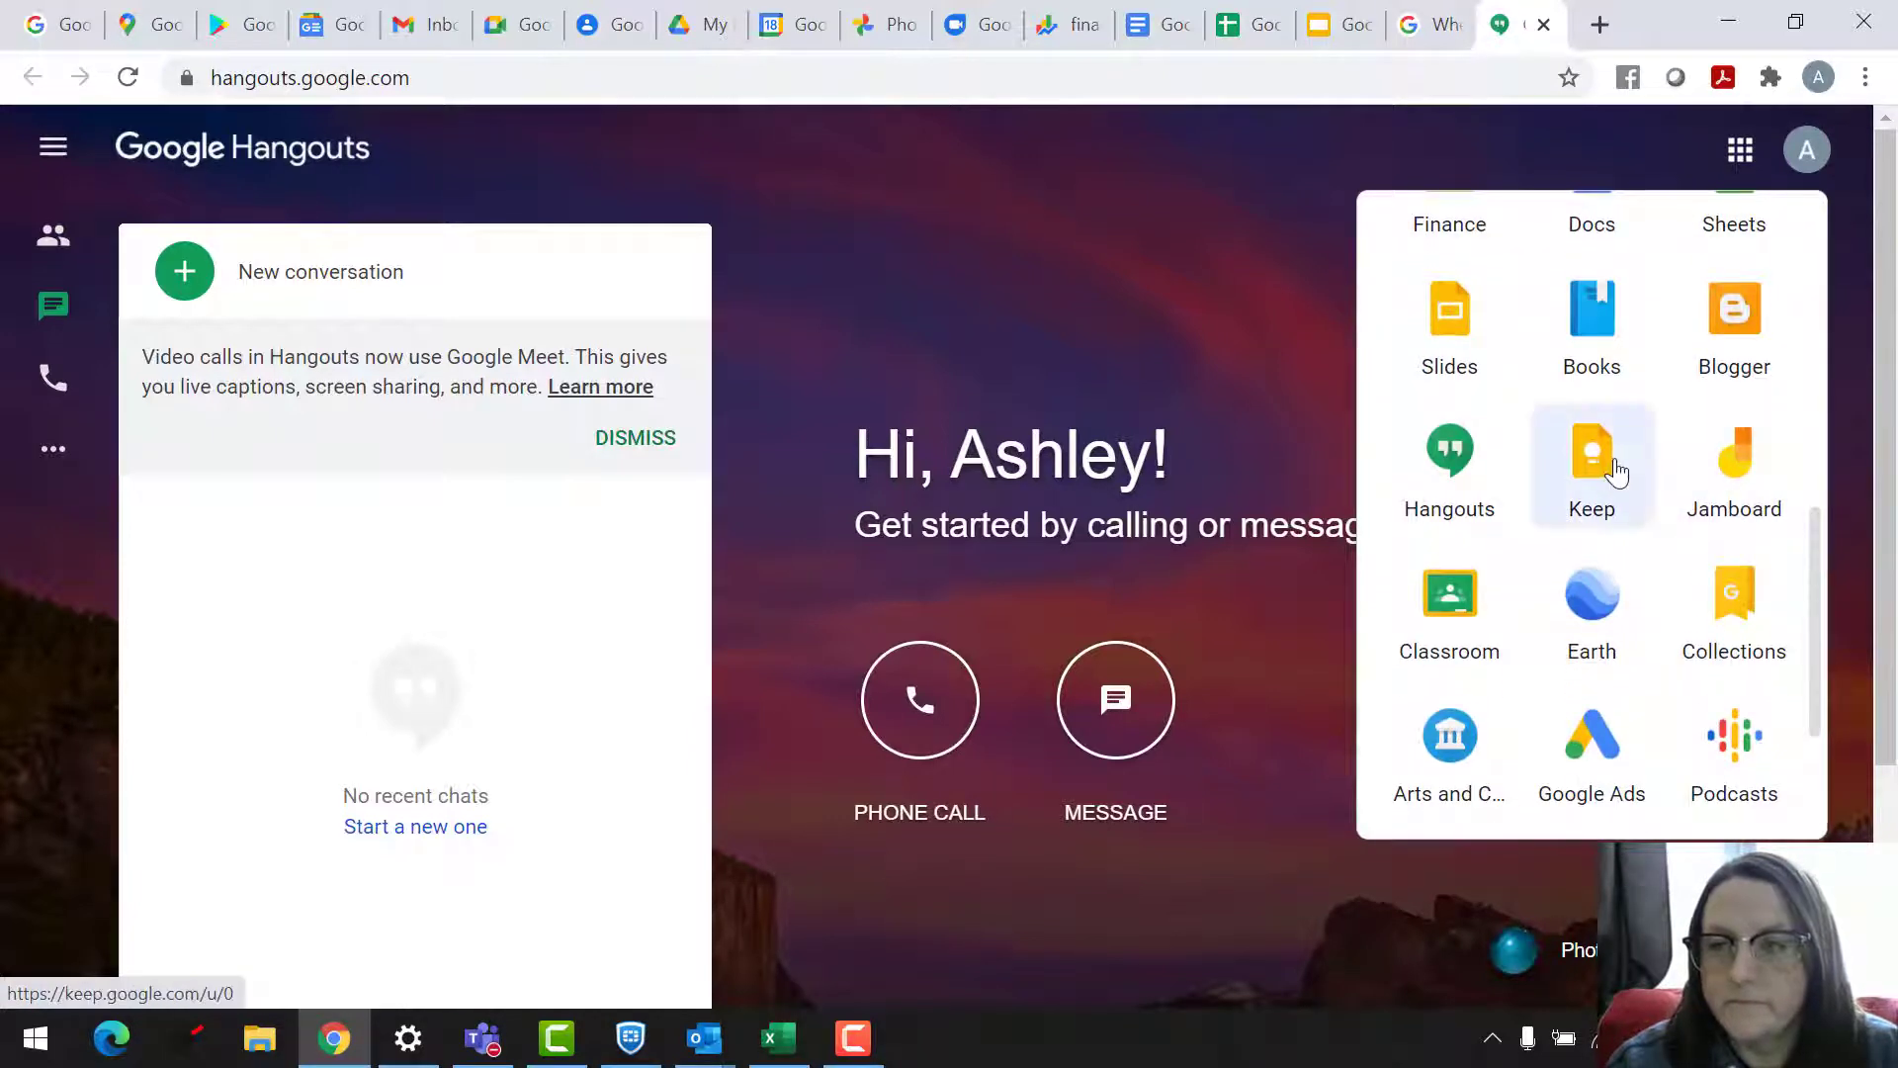
click(1614, 470)
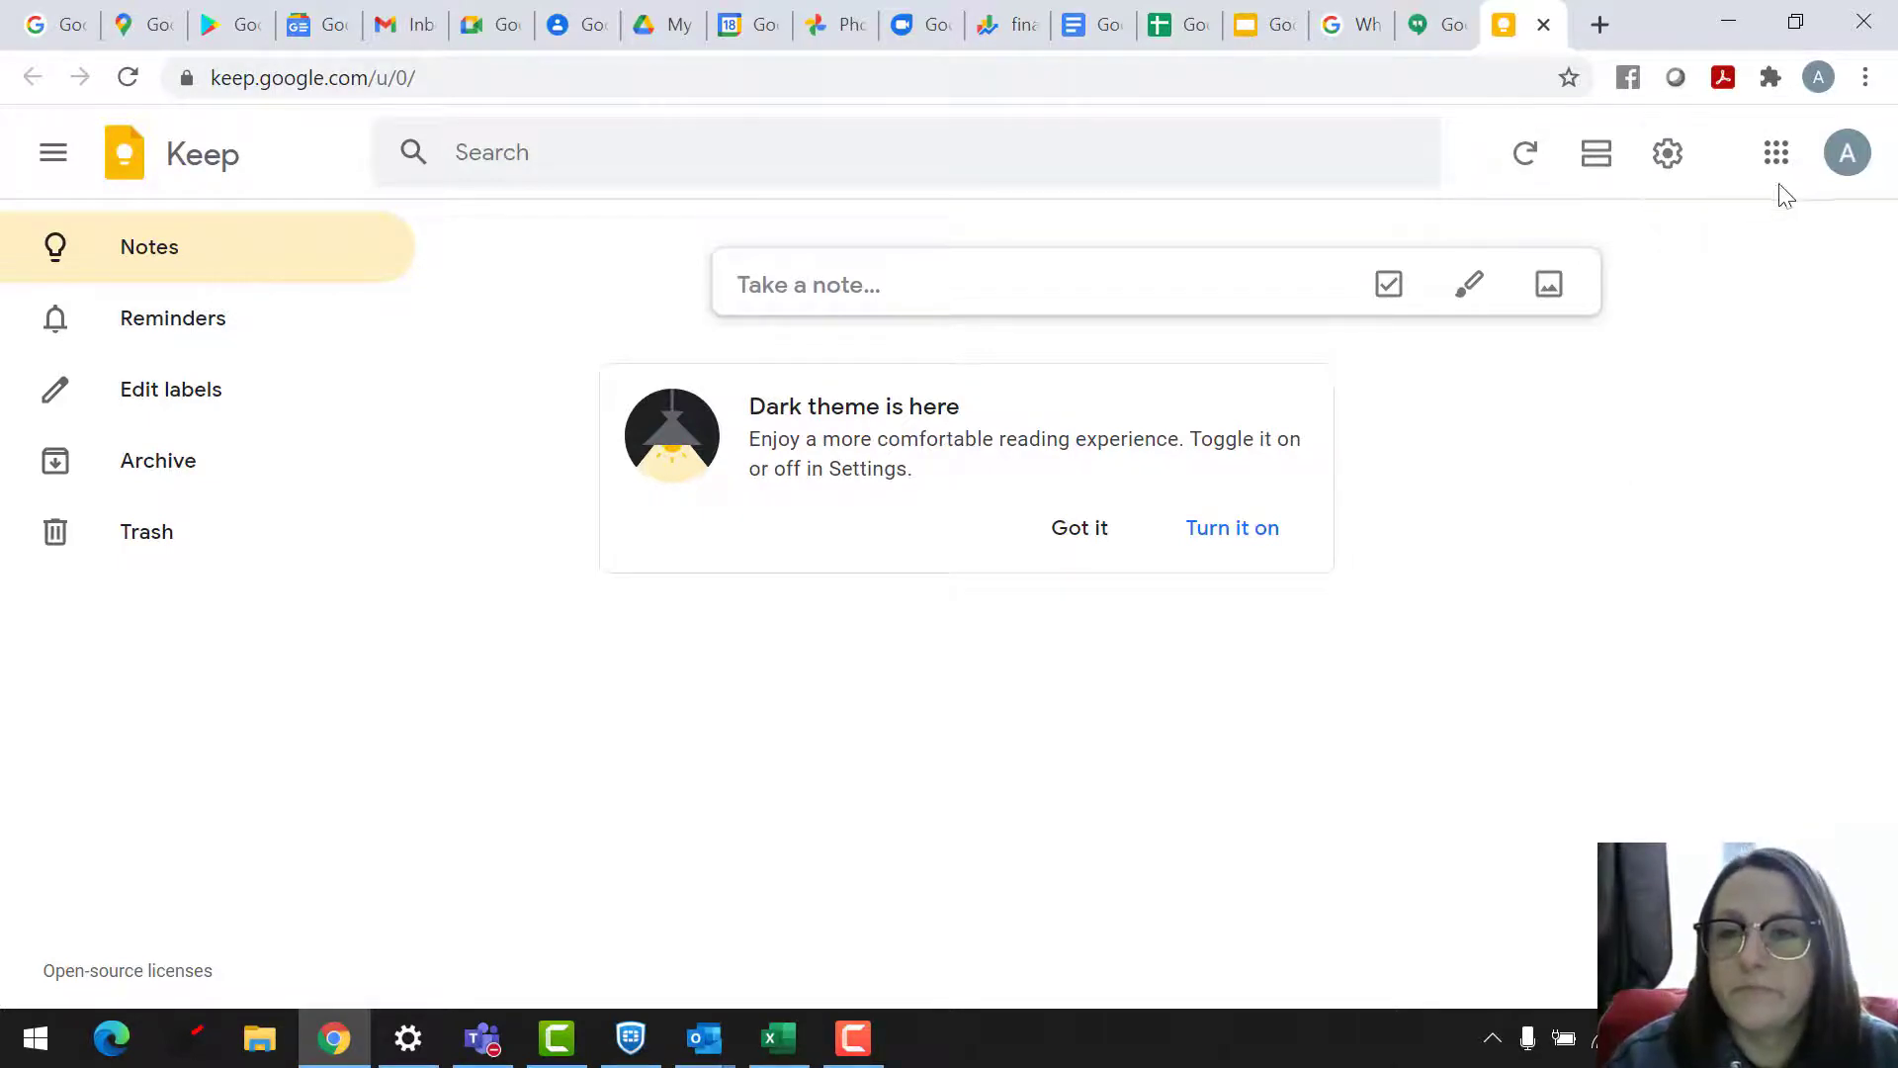
Open Google Earth from the Google apps.
click(1776, 153)
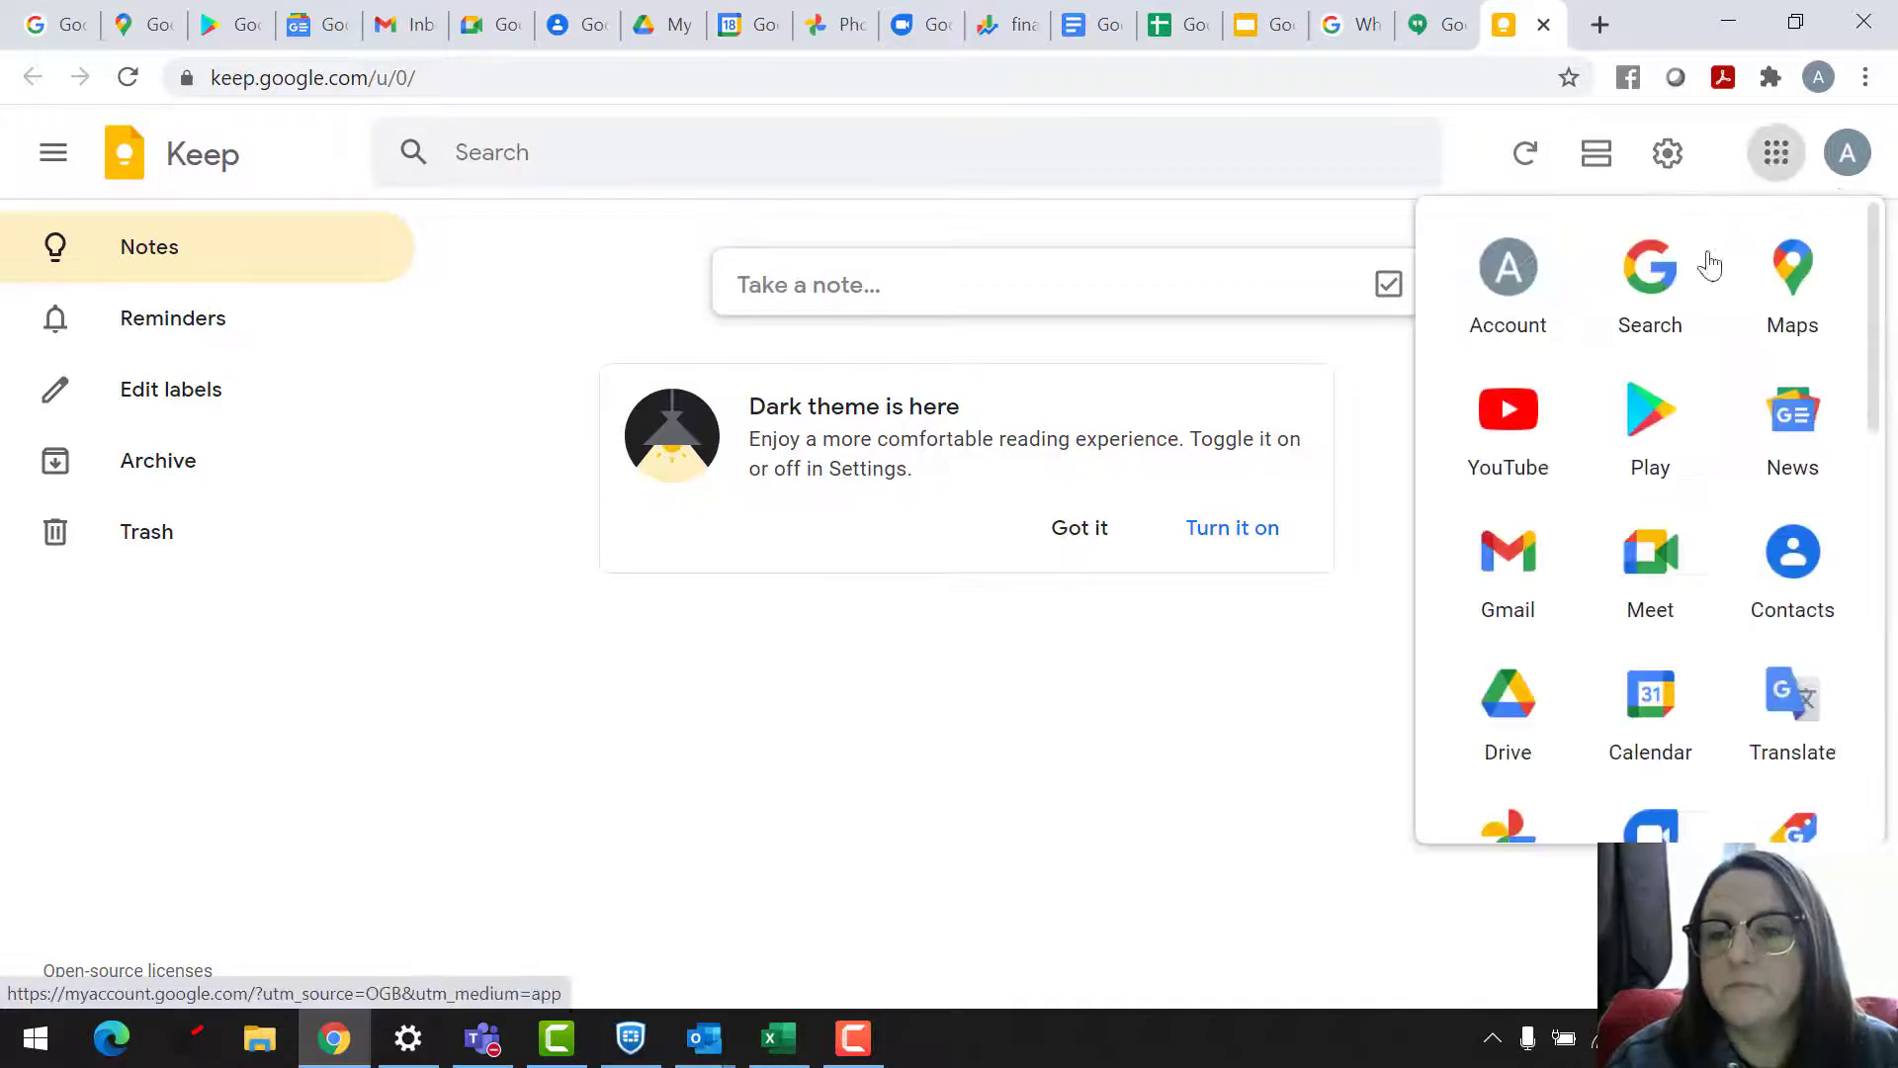
scroll(1622, 593, down, 8)
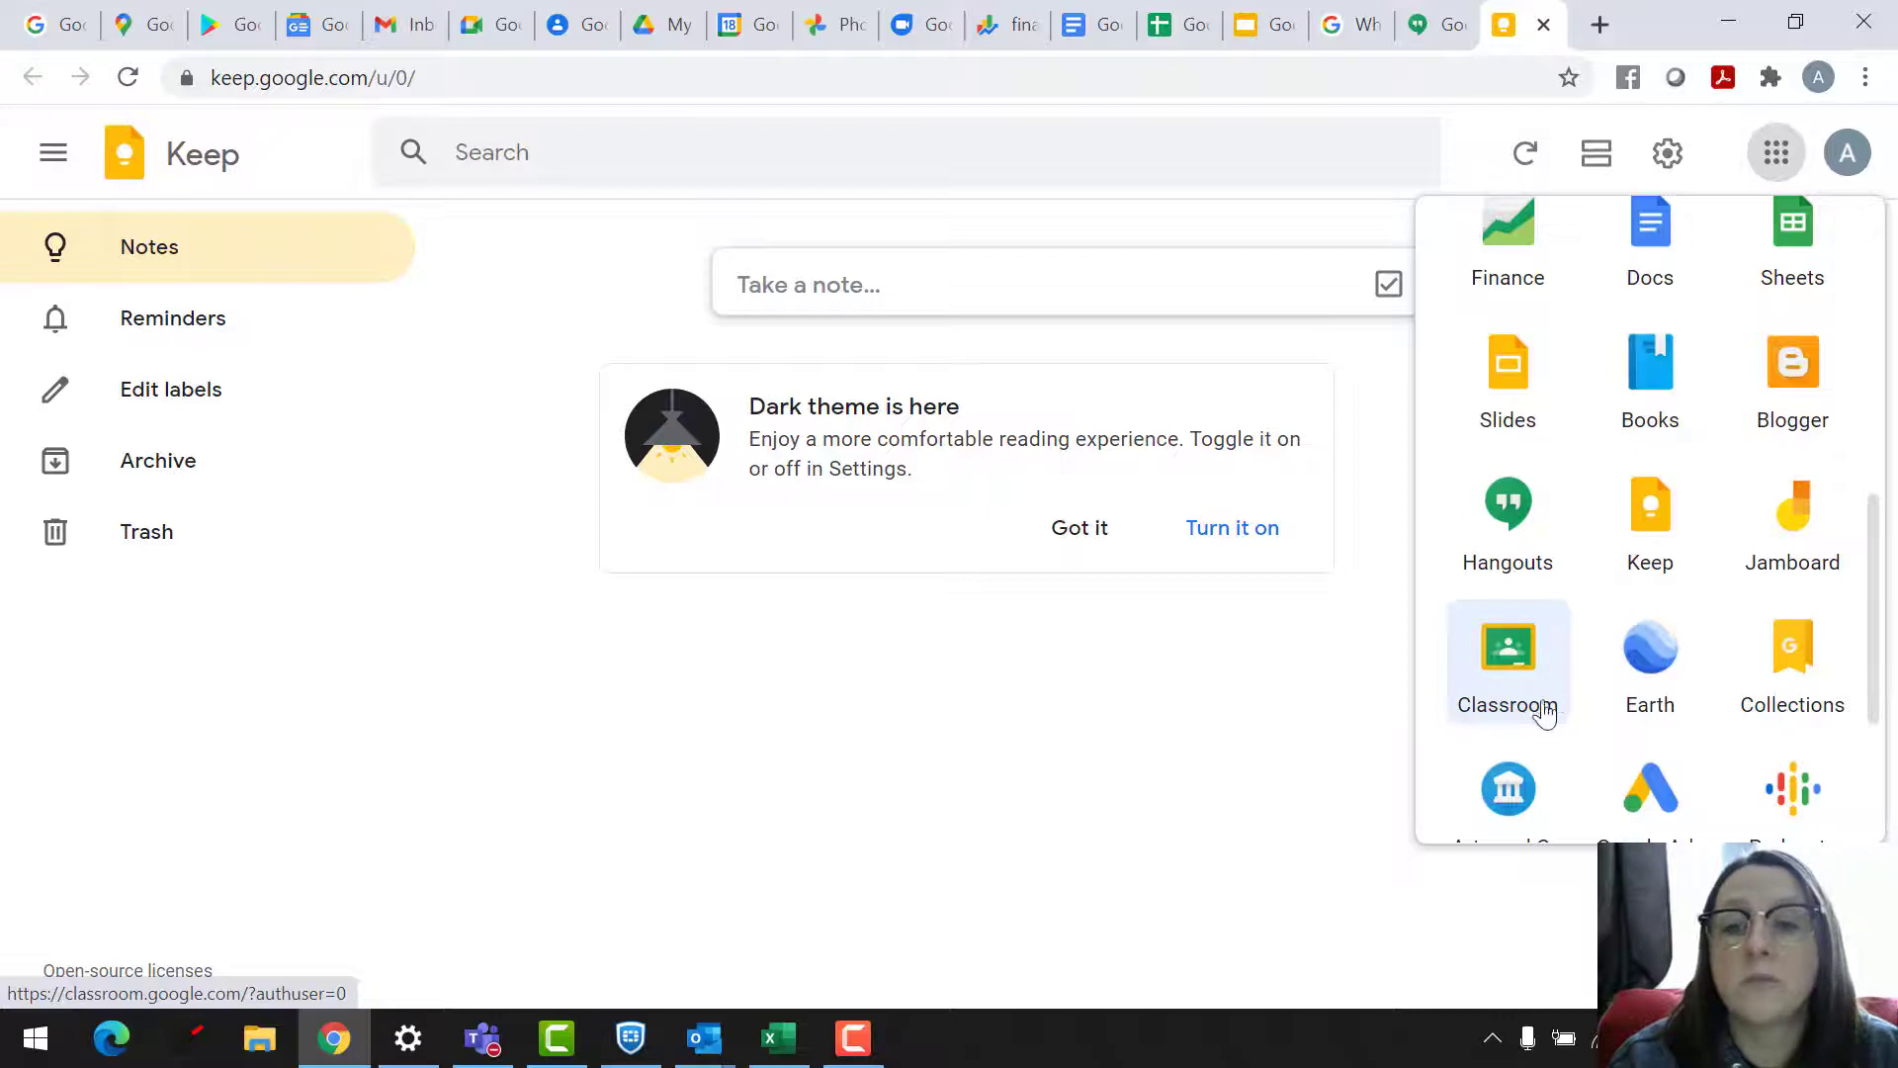
click(1669, 698)
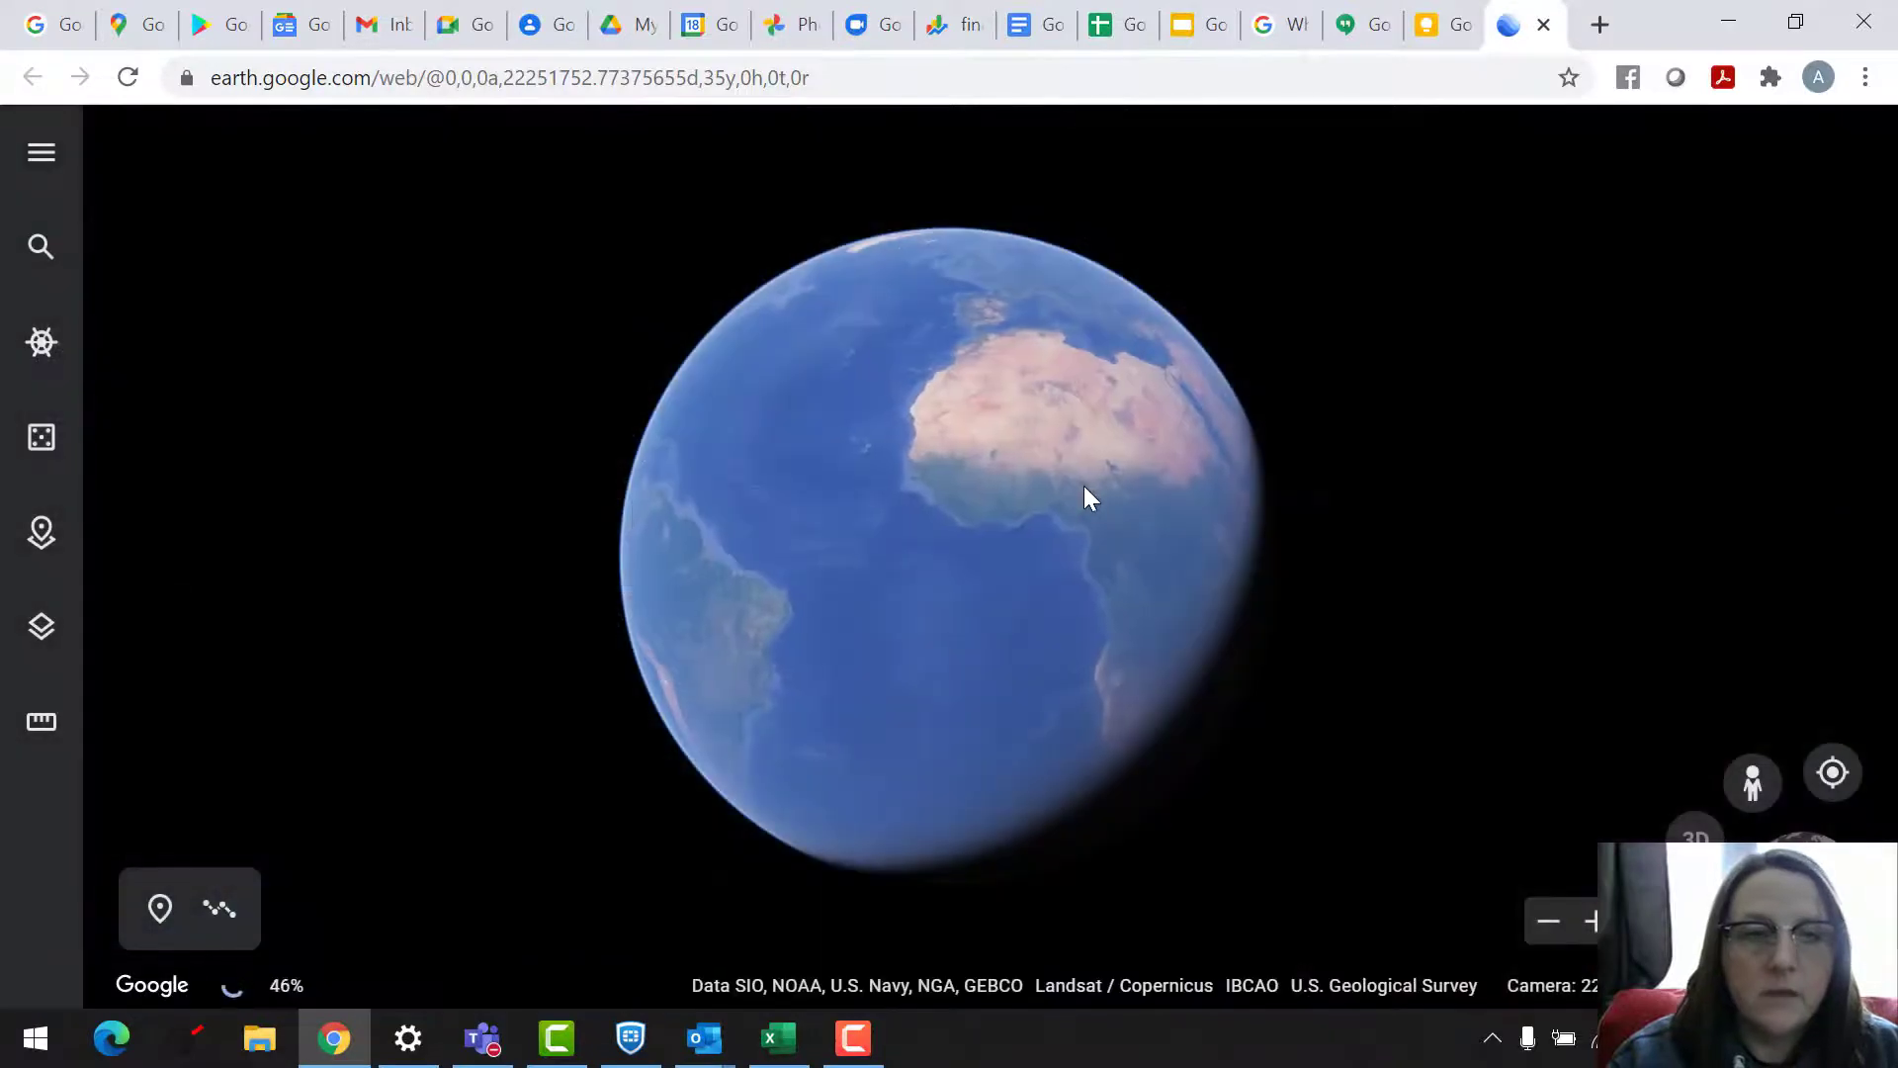
Search Google Earth for "the blue mountains pu" and fly to the L.E. Shore Memorial Library.
click(37, 249)
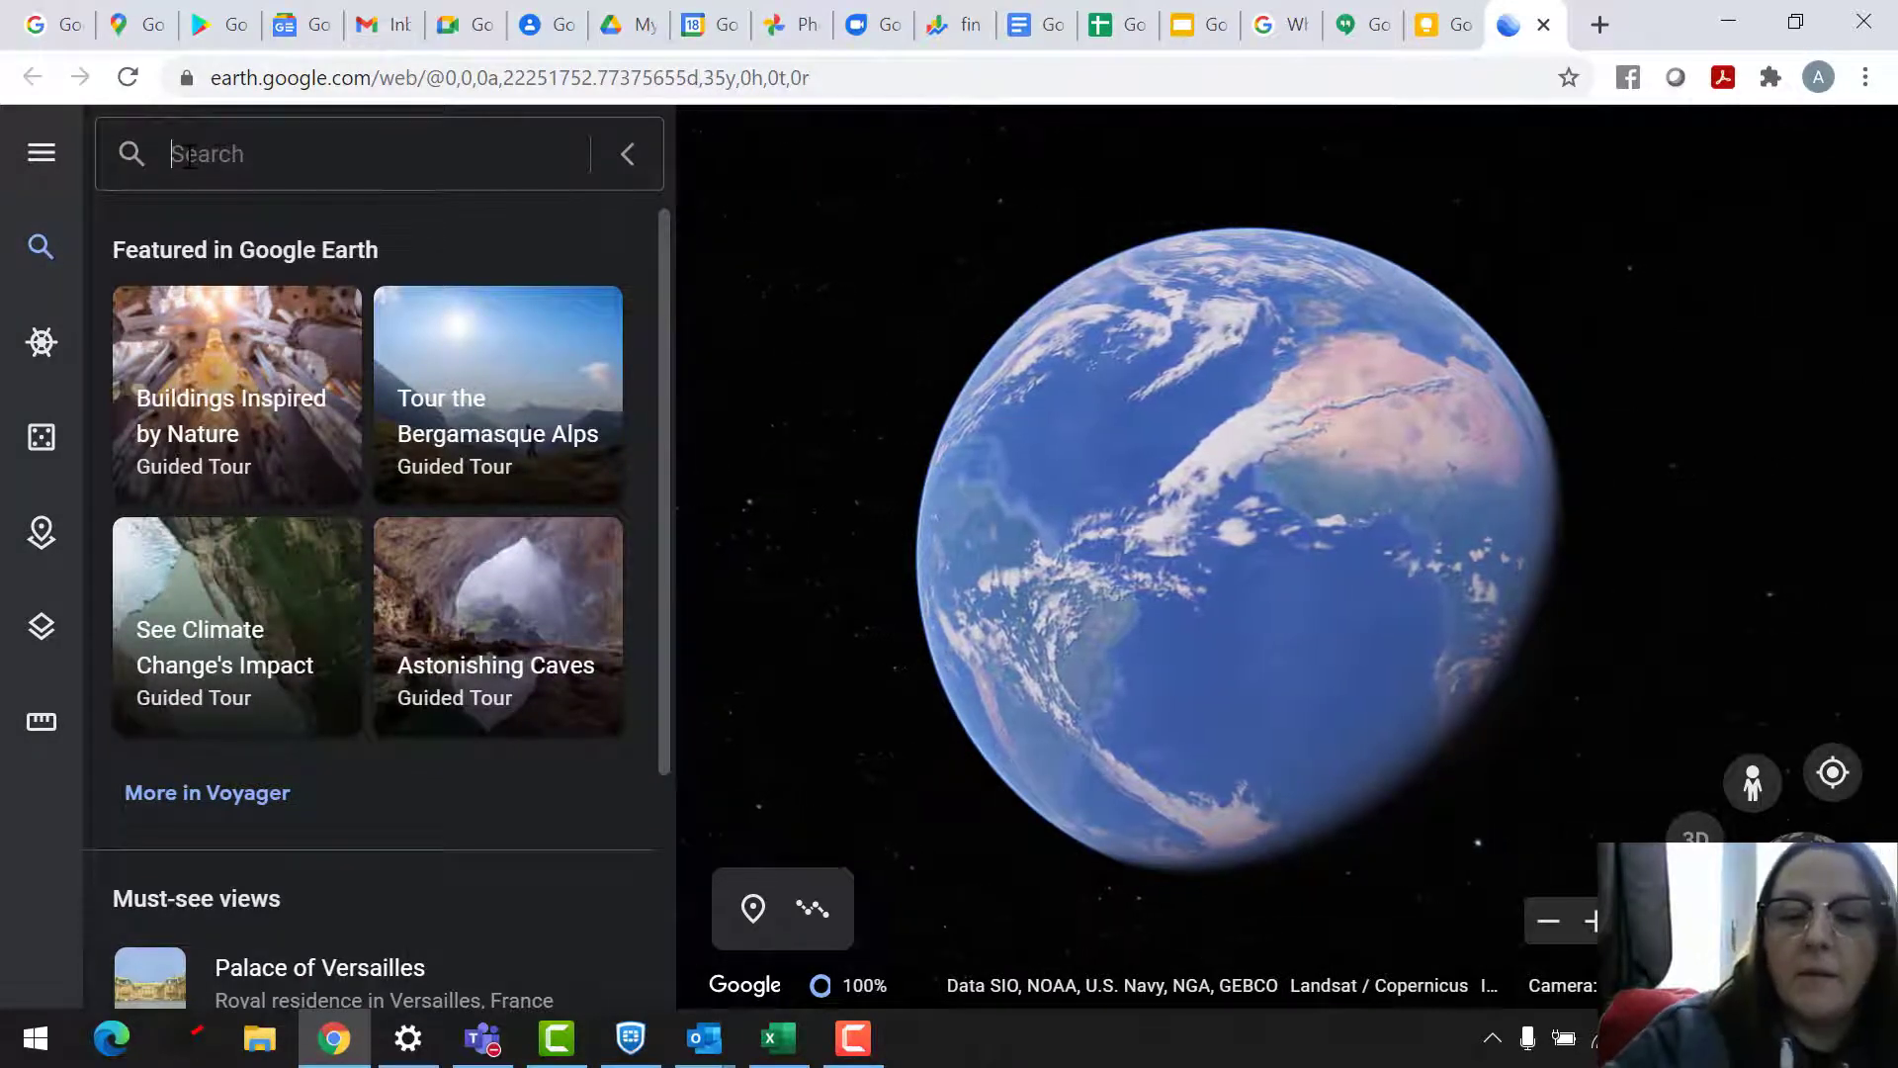
text(the b)
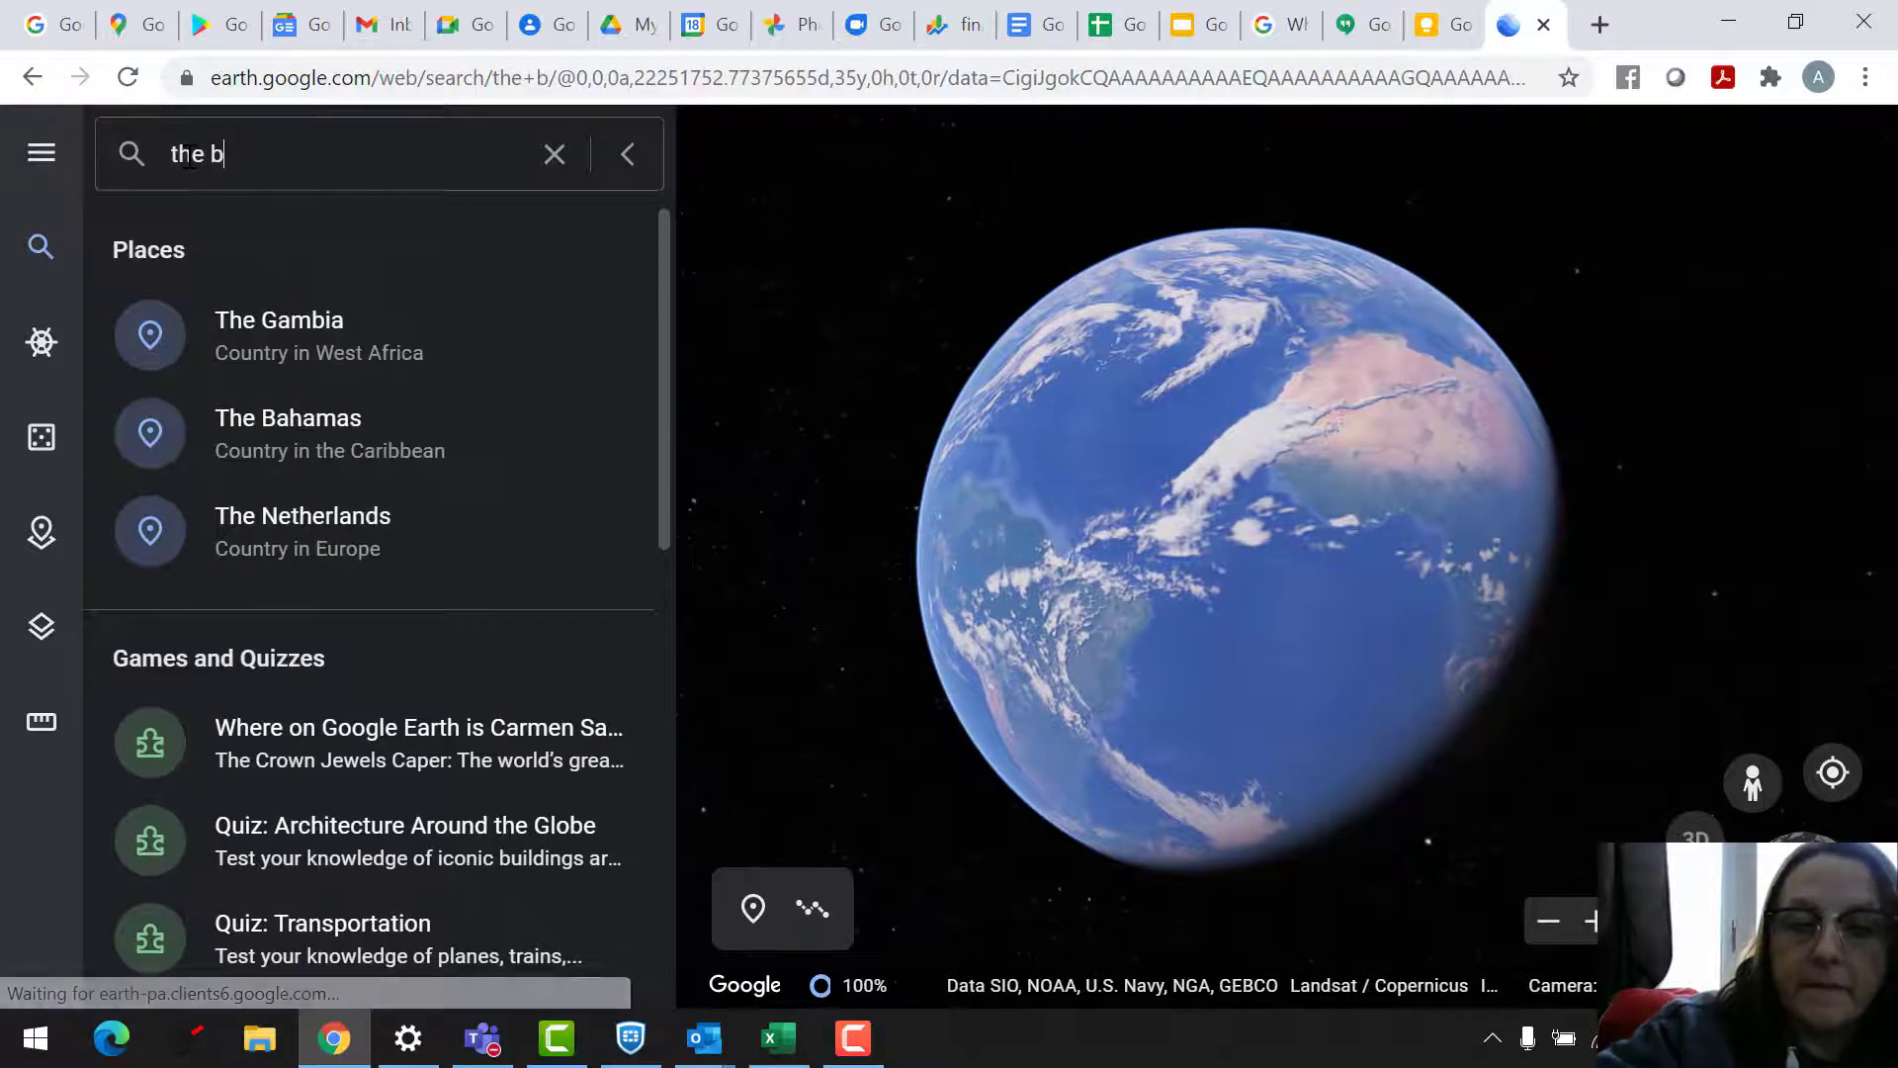
text(lue )
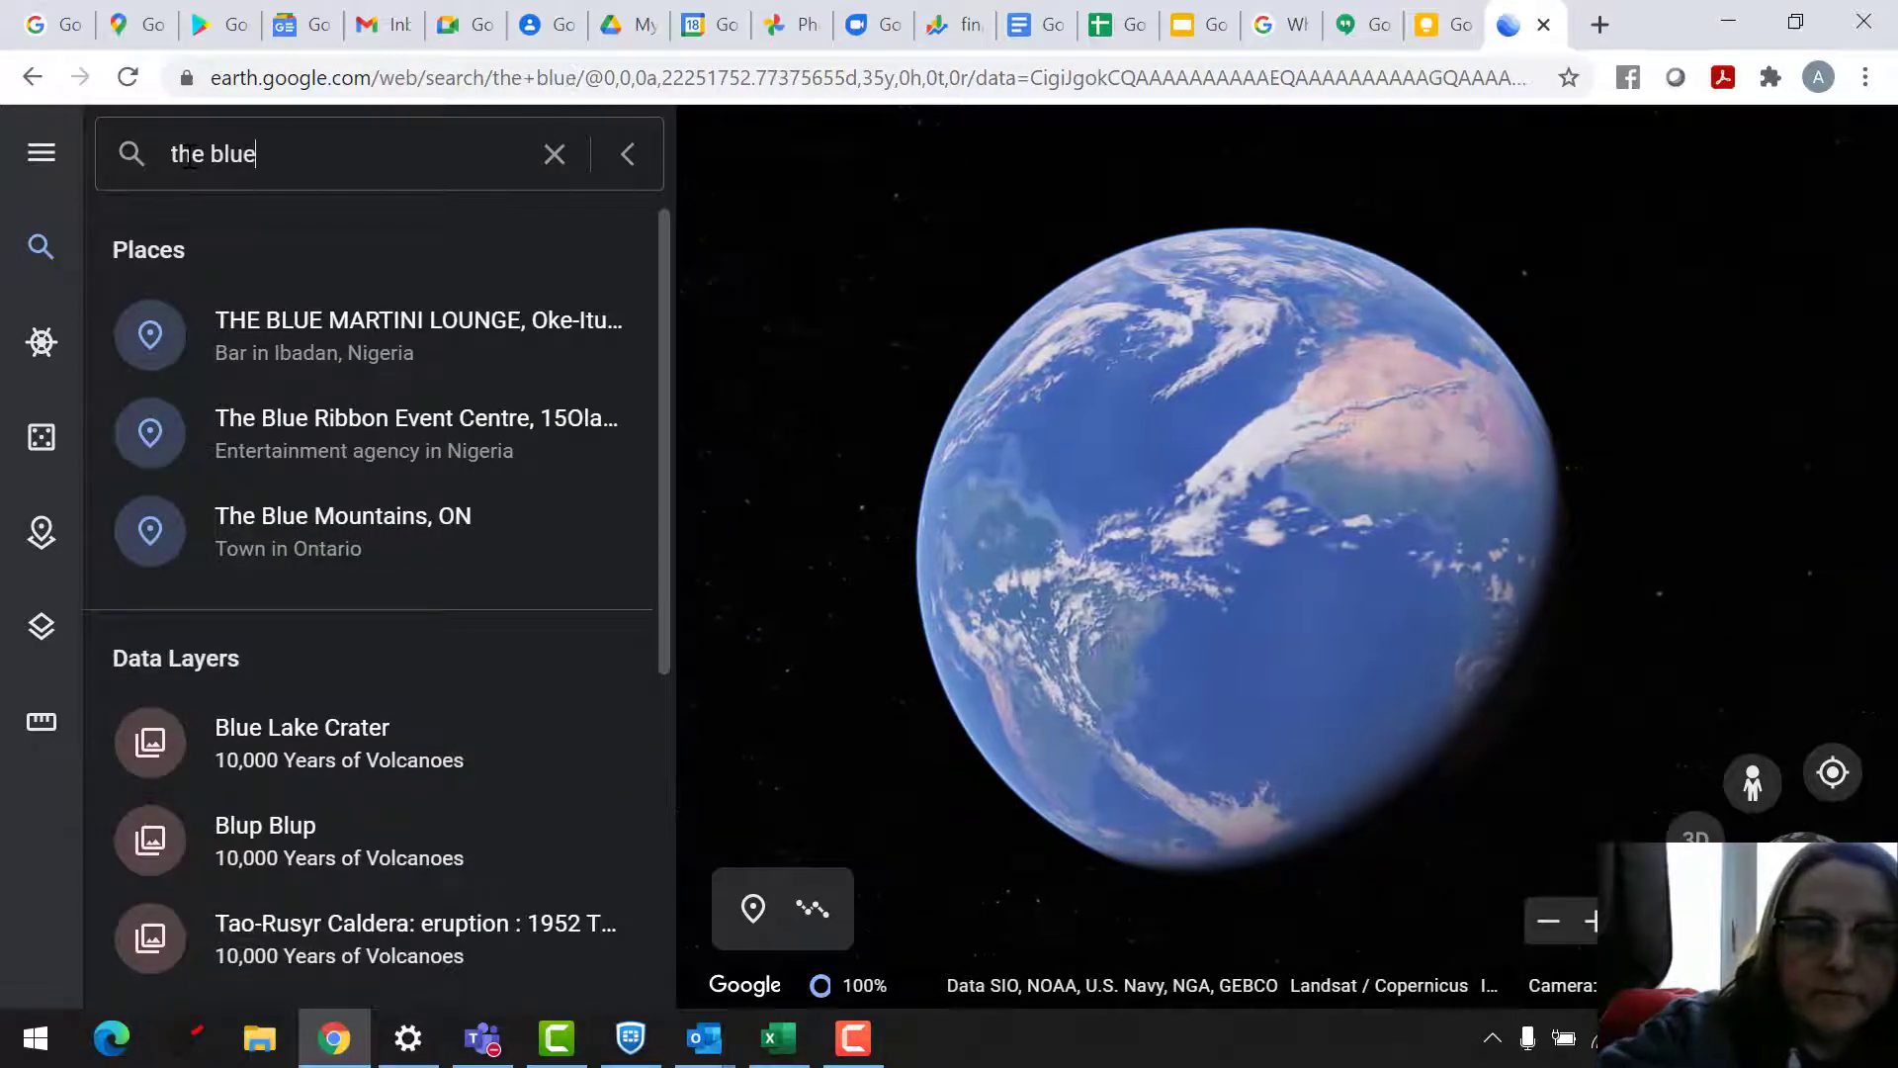
text(moun)
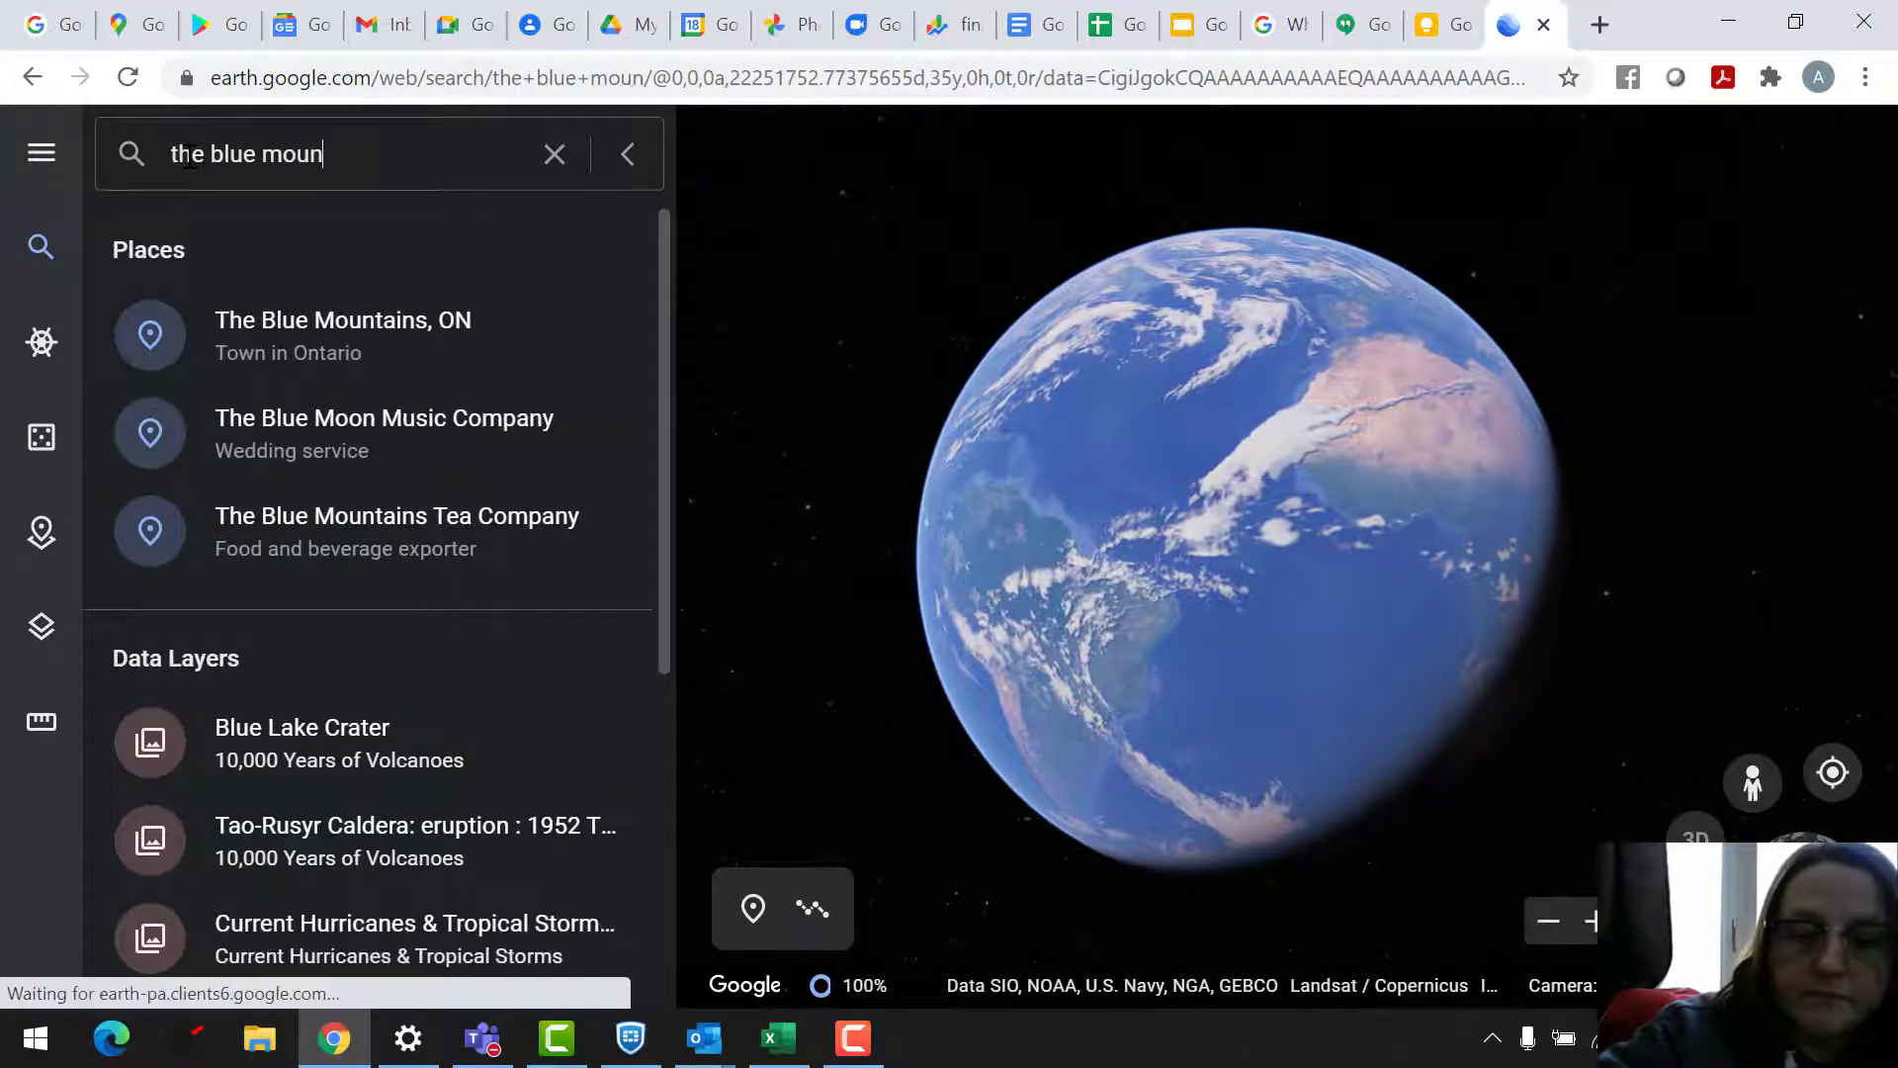
text(ta)
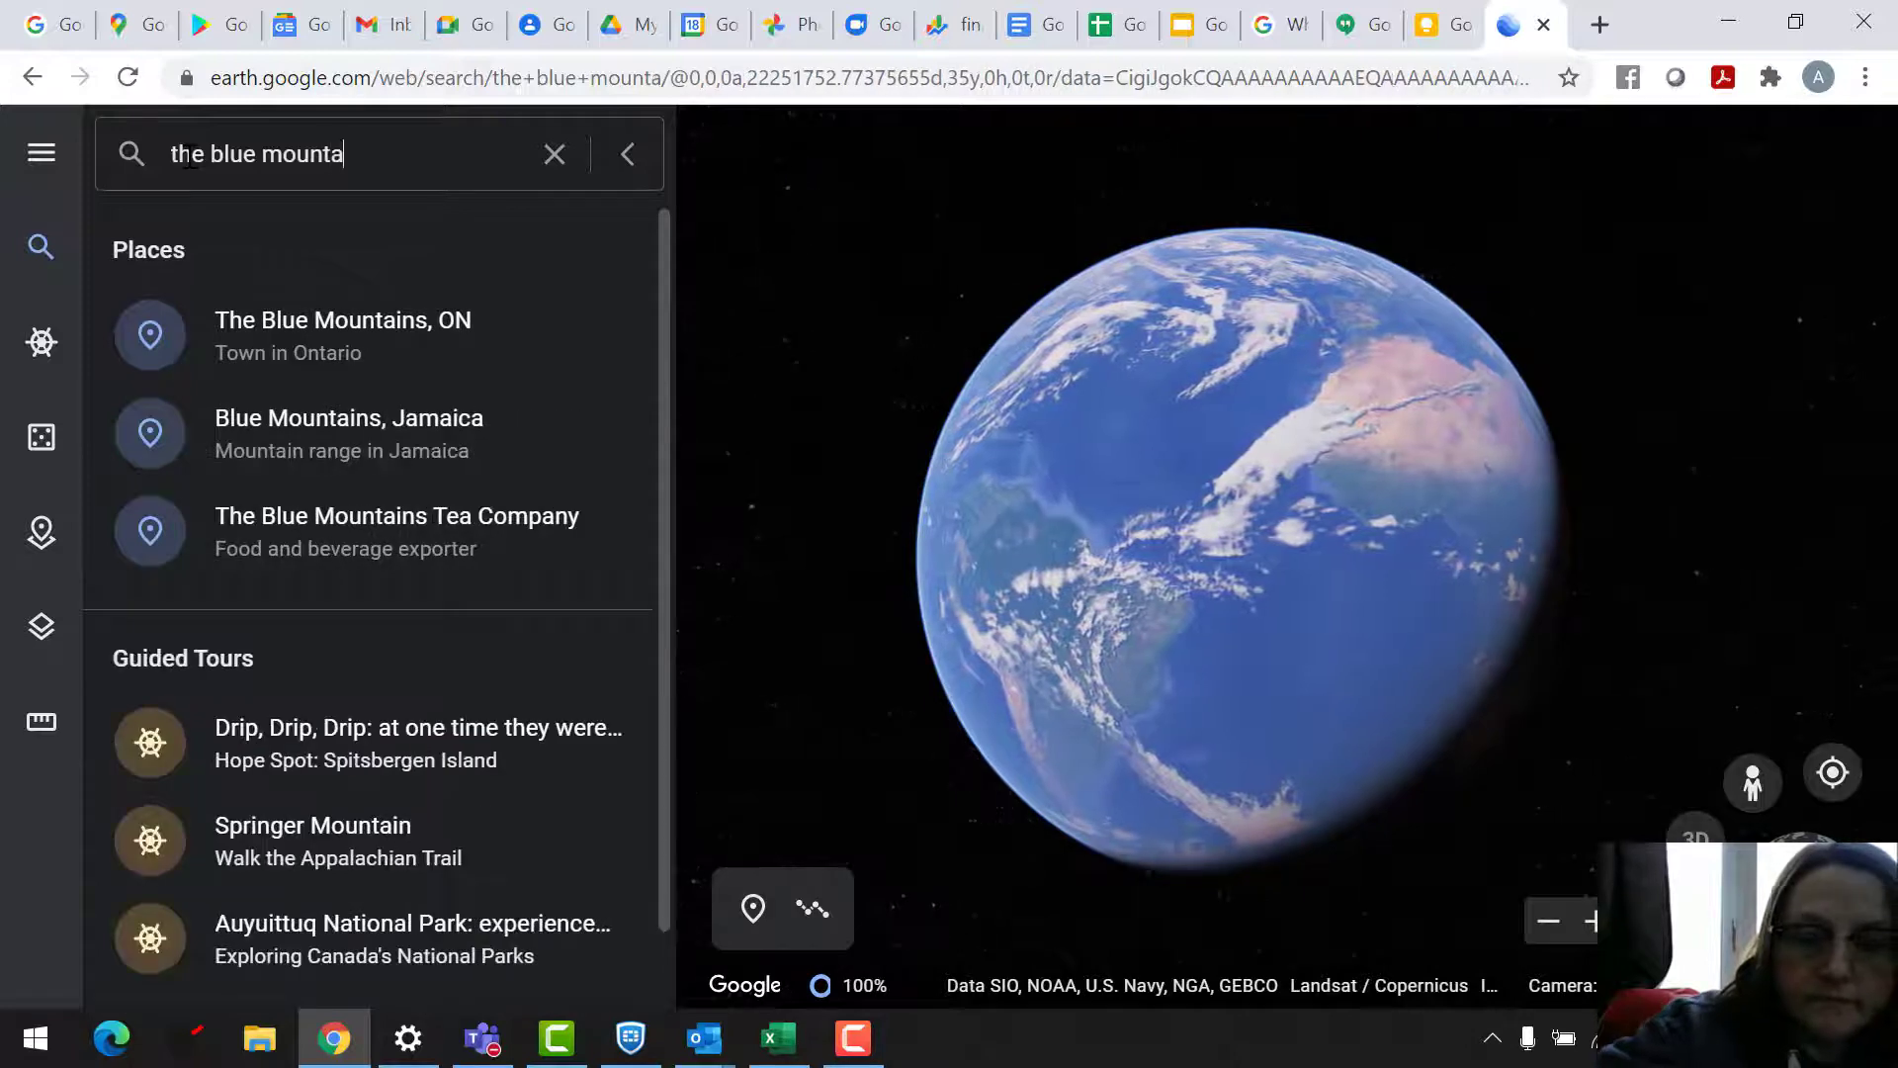
text(i)
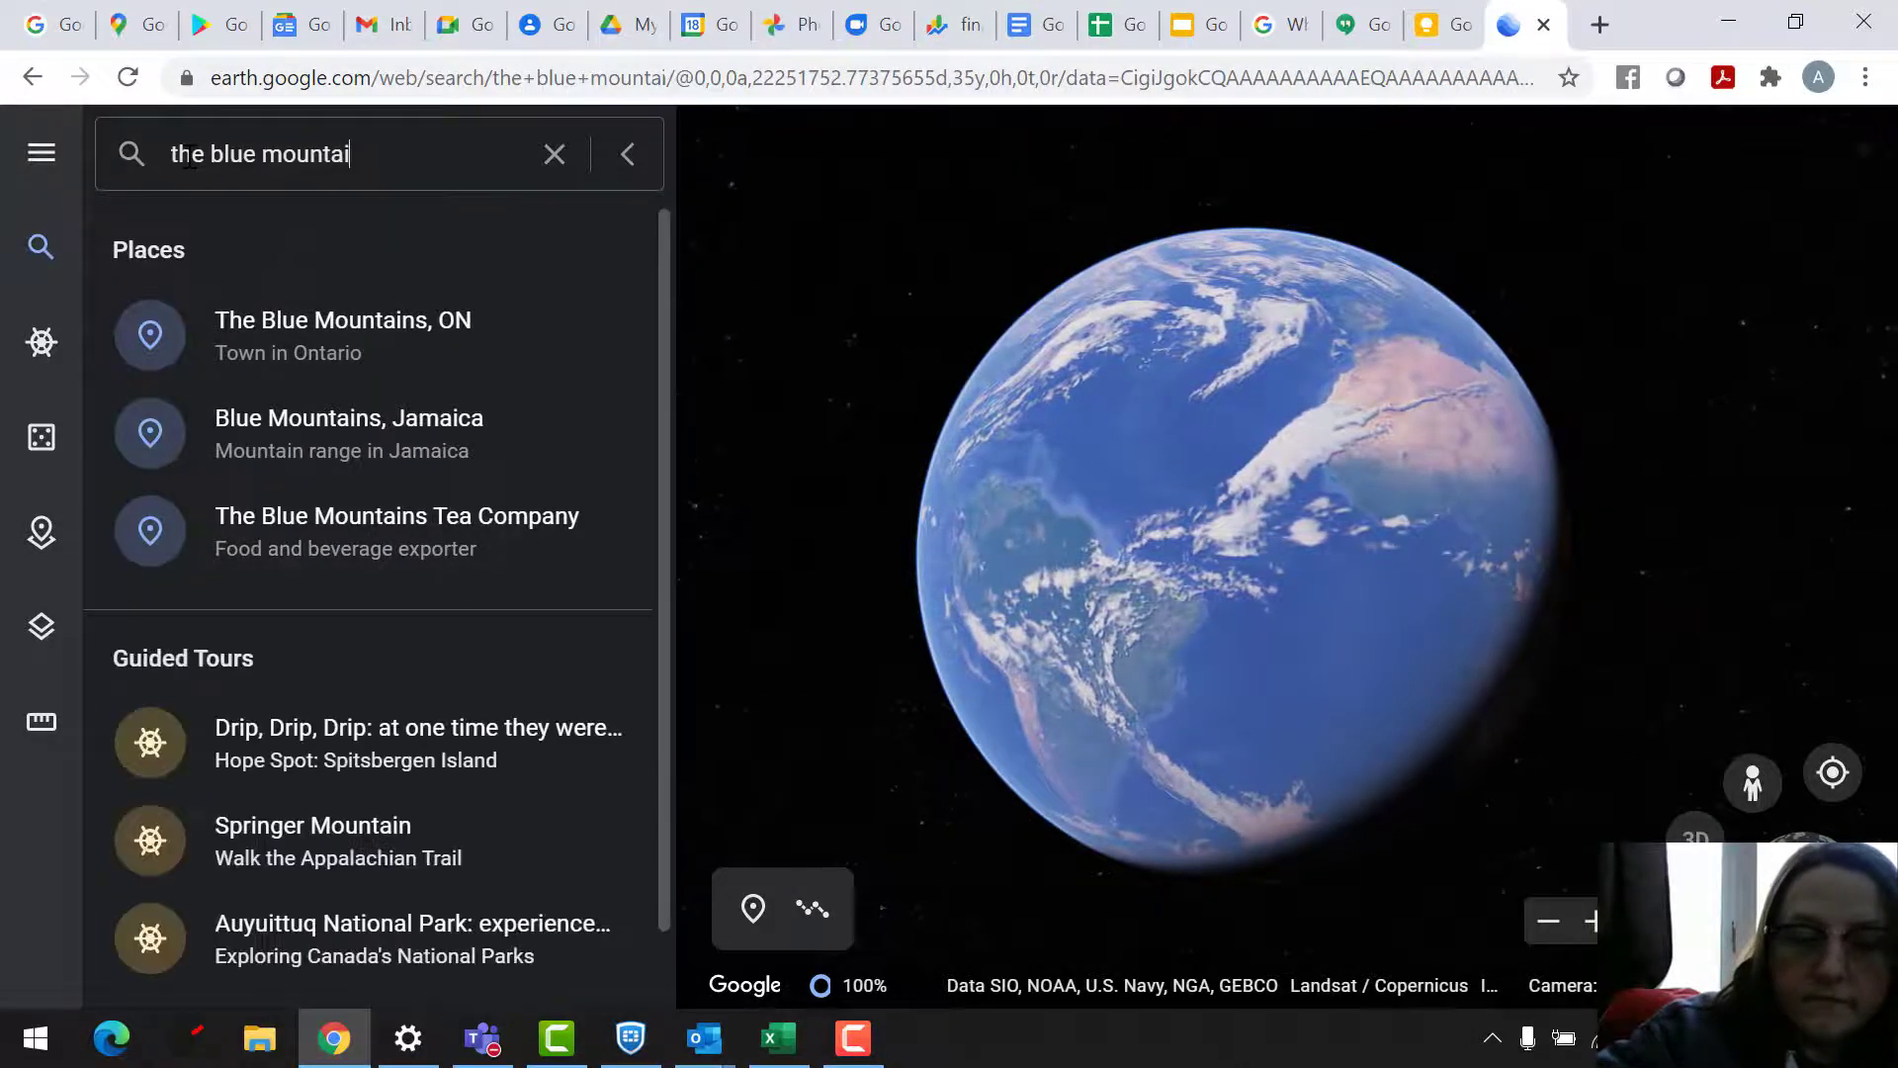
text(ns pu)
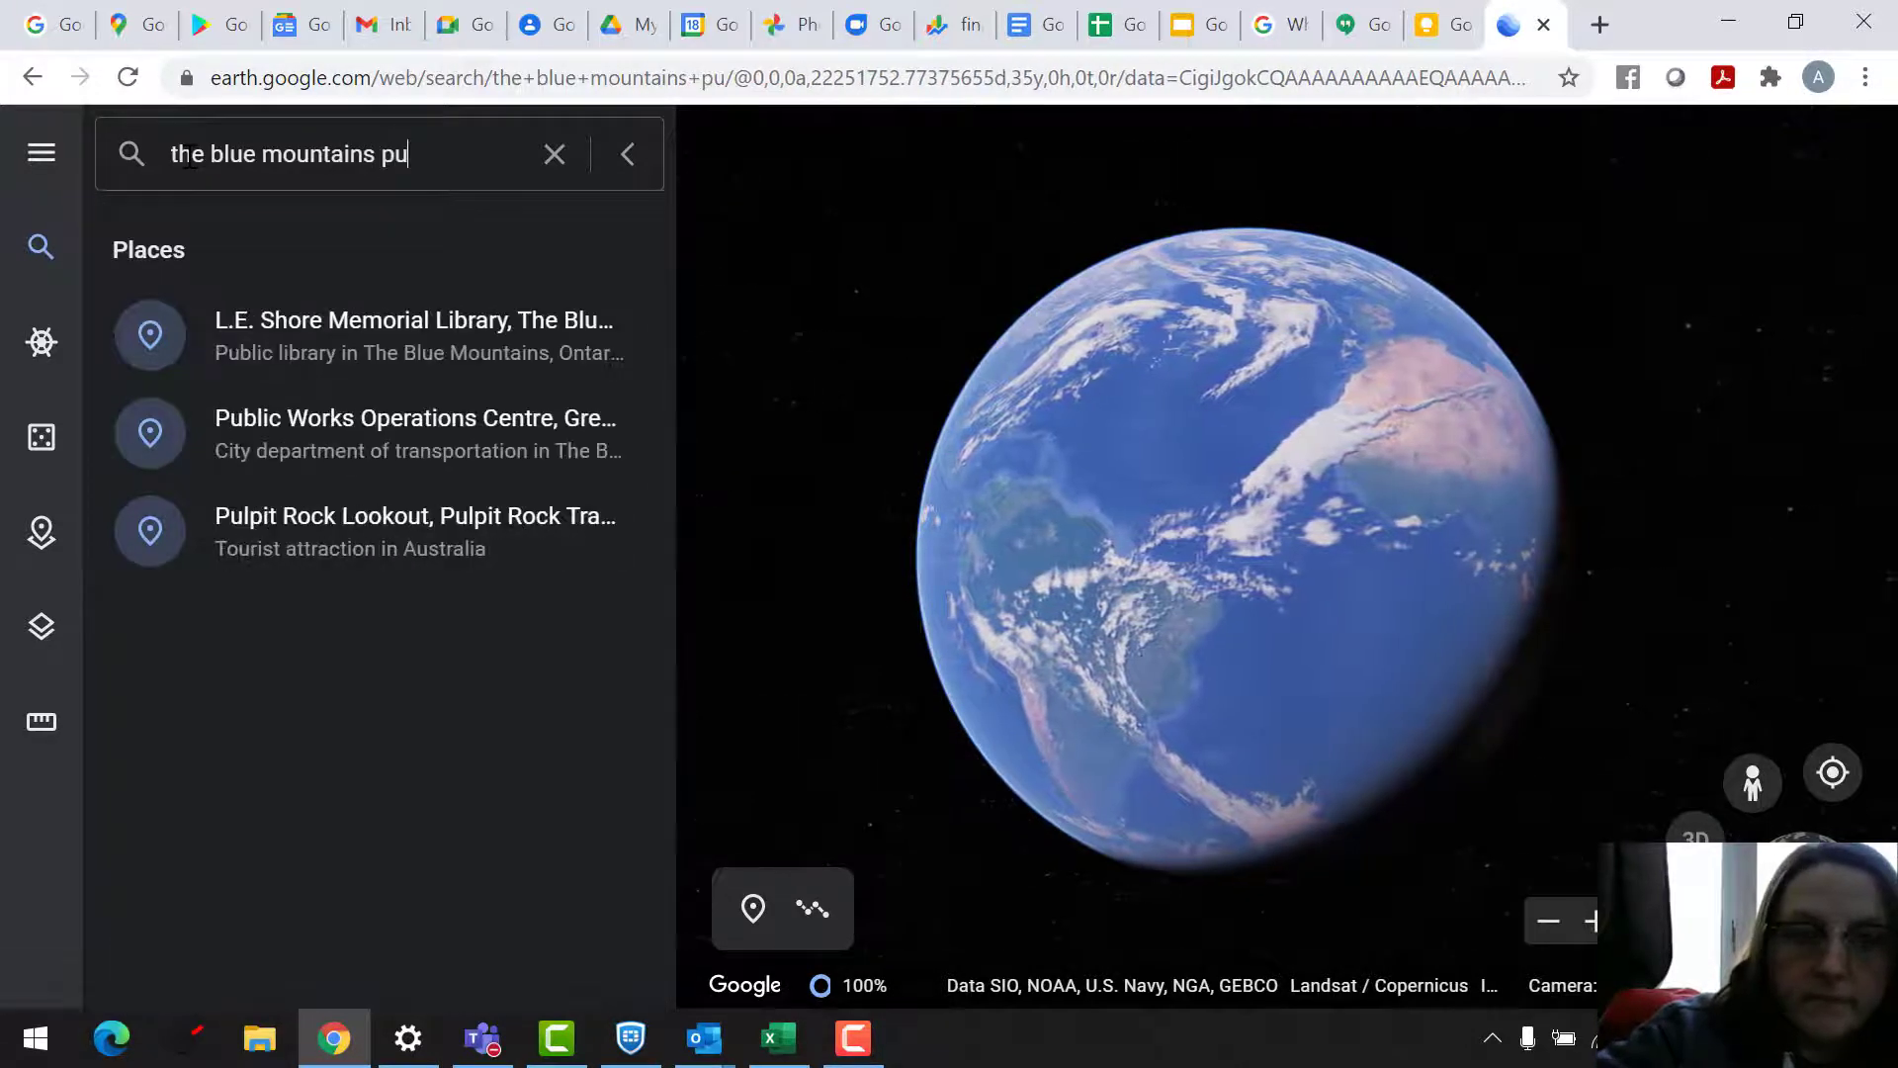
click(259, 335)
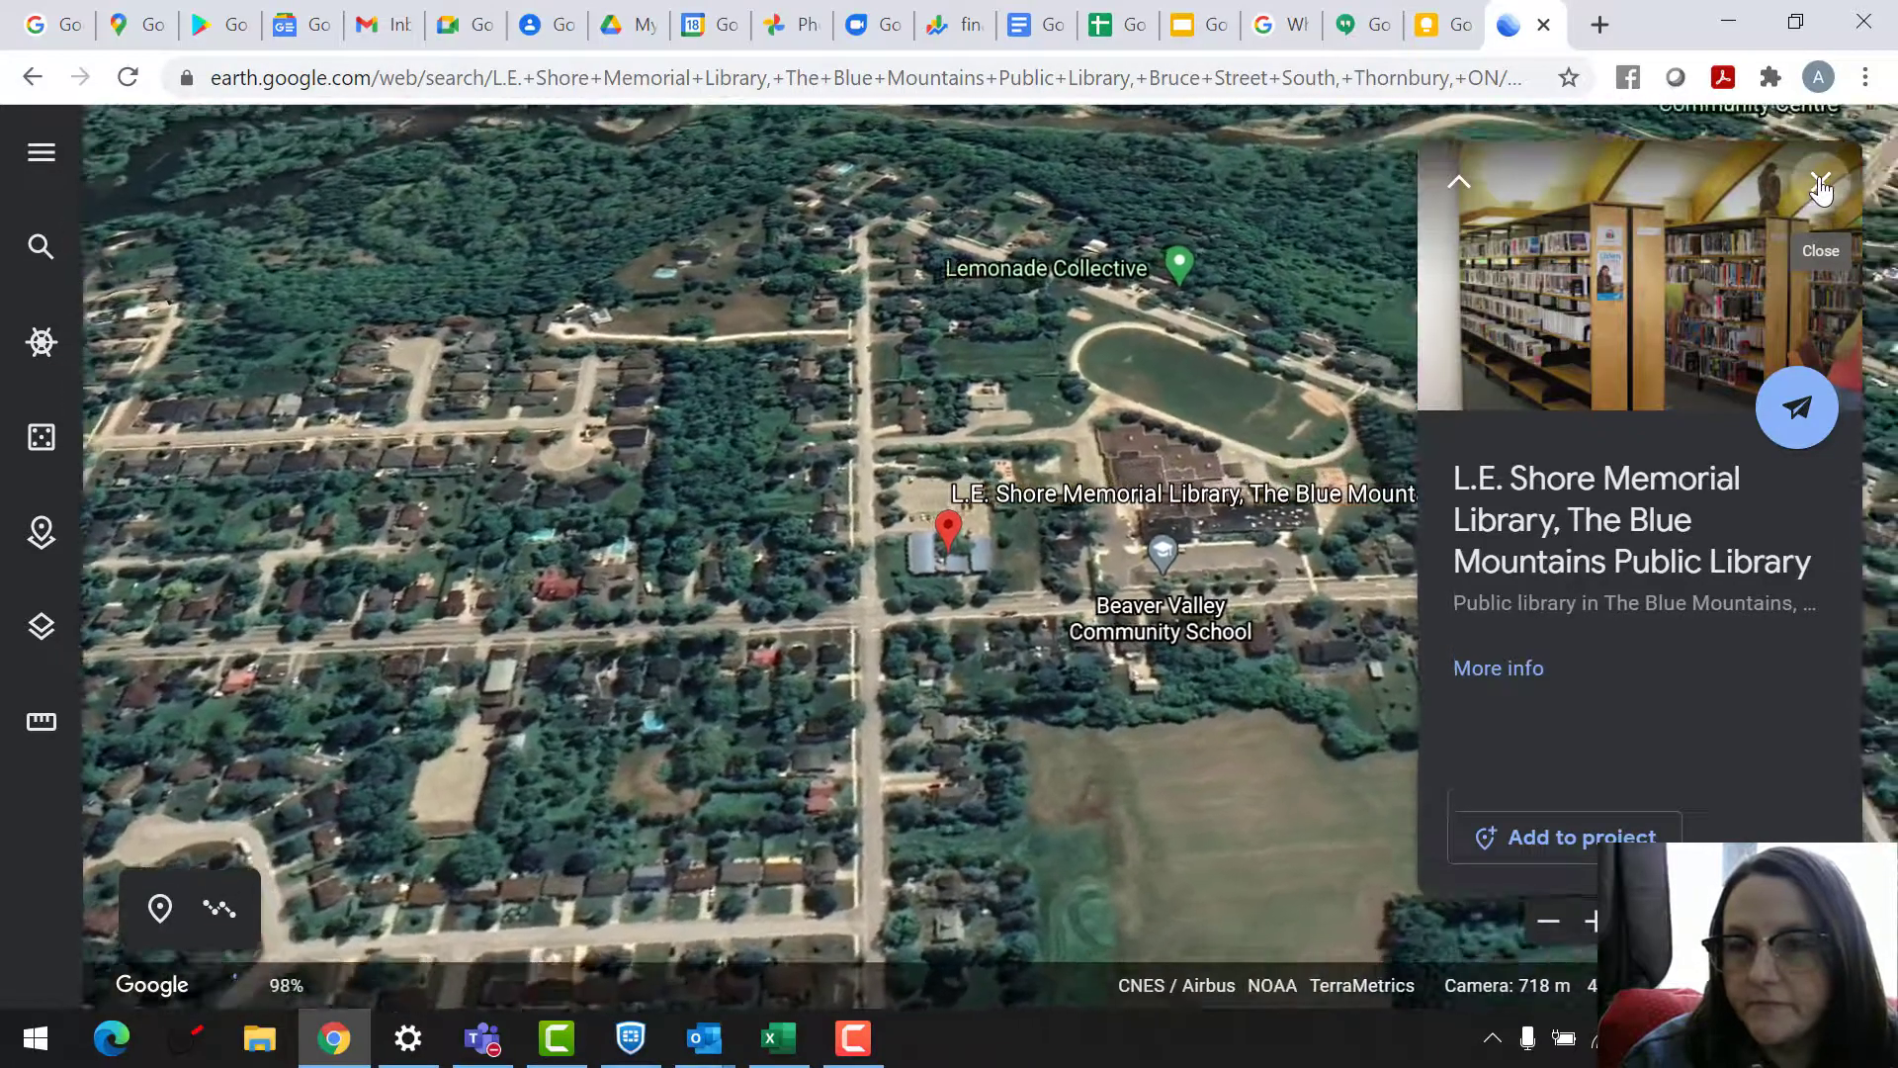
Dismiss the library's info card and enter Street View on the road beside the library, facing the building.
click(1819, 182)
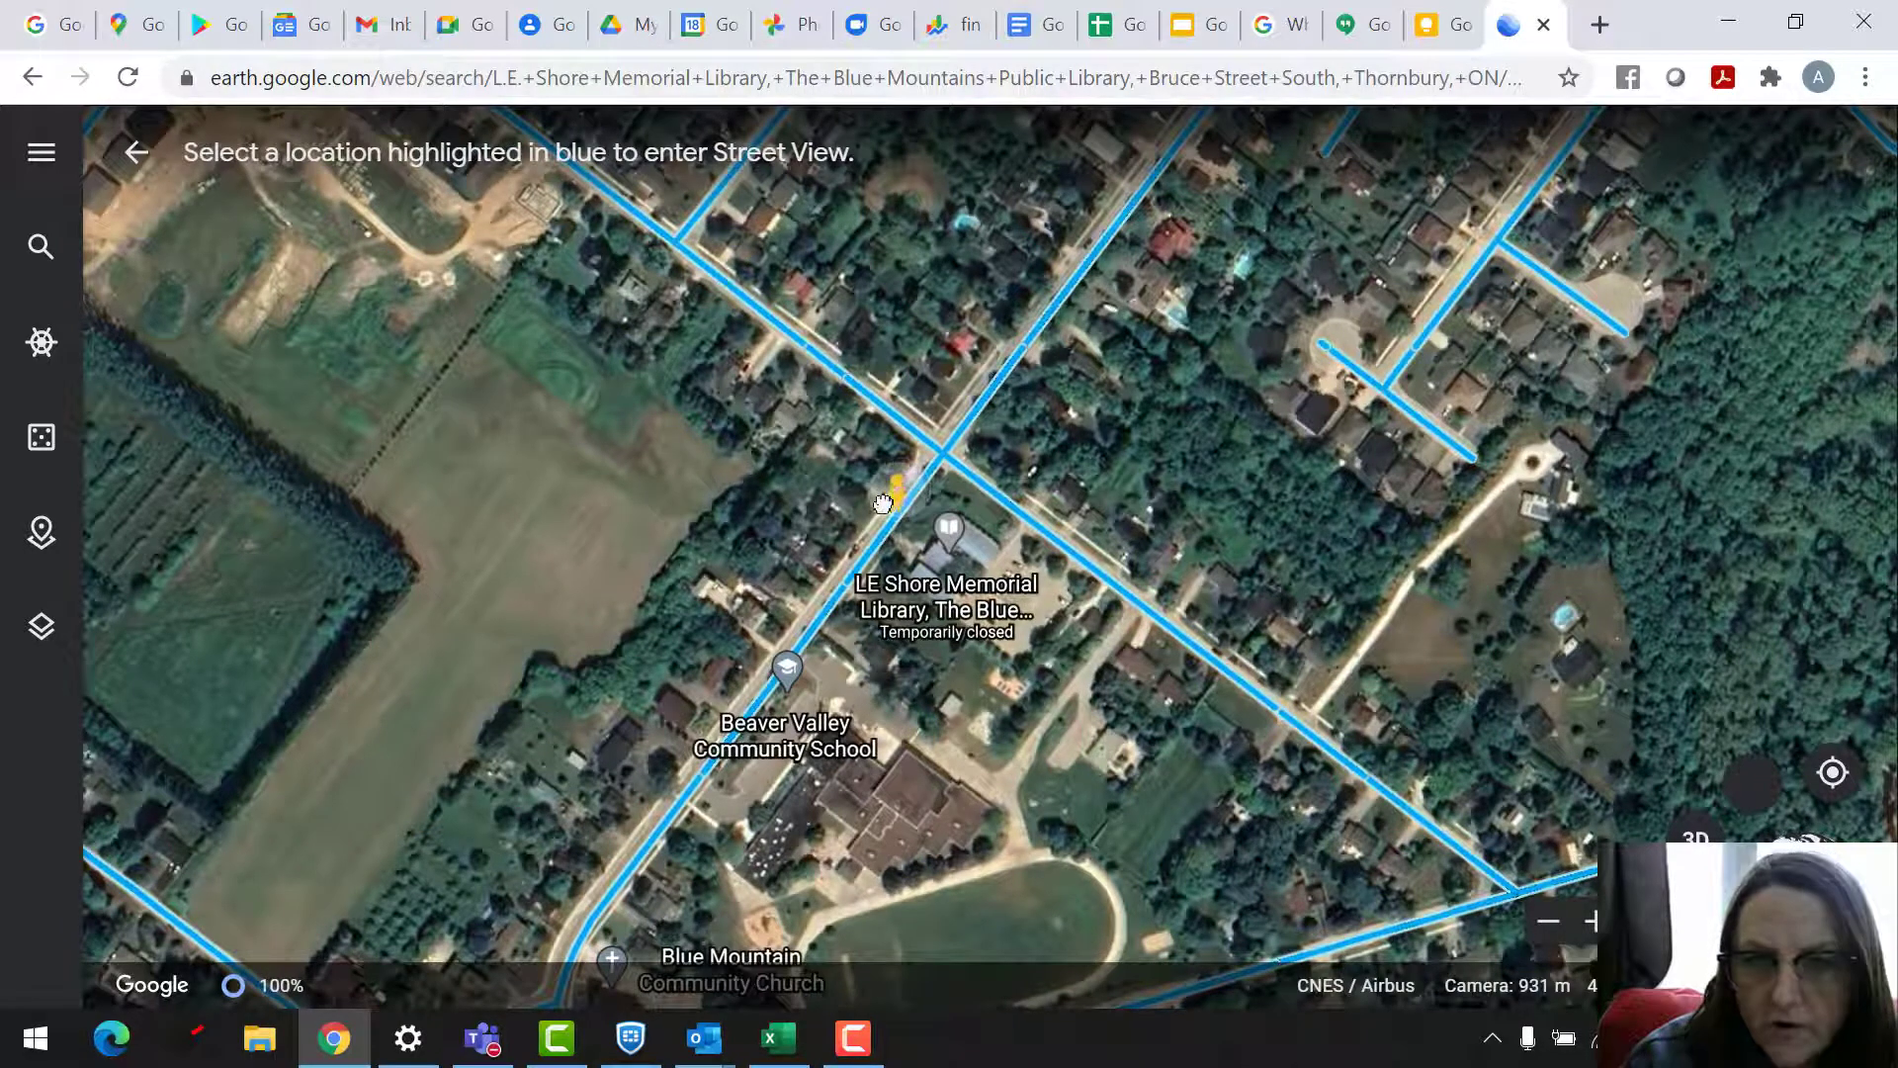
click(893, 502)
click(1695, 836)
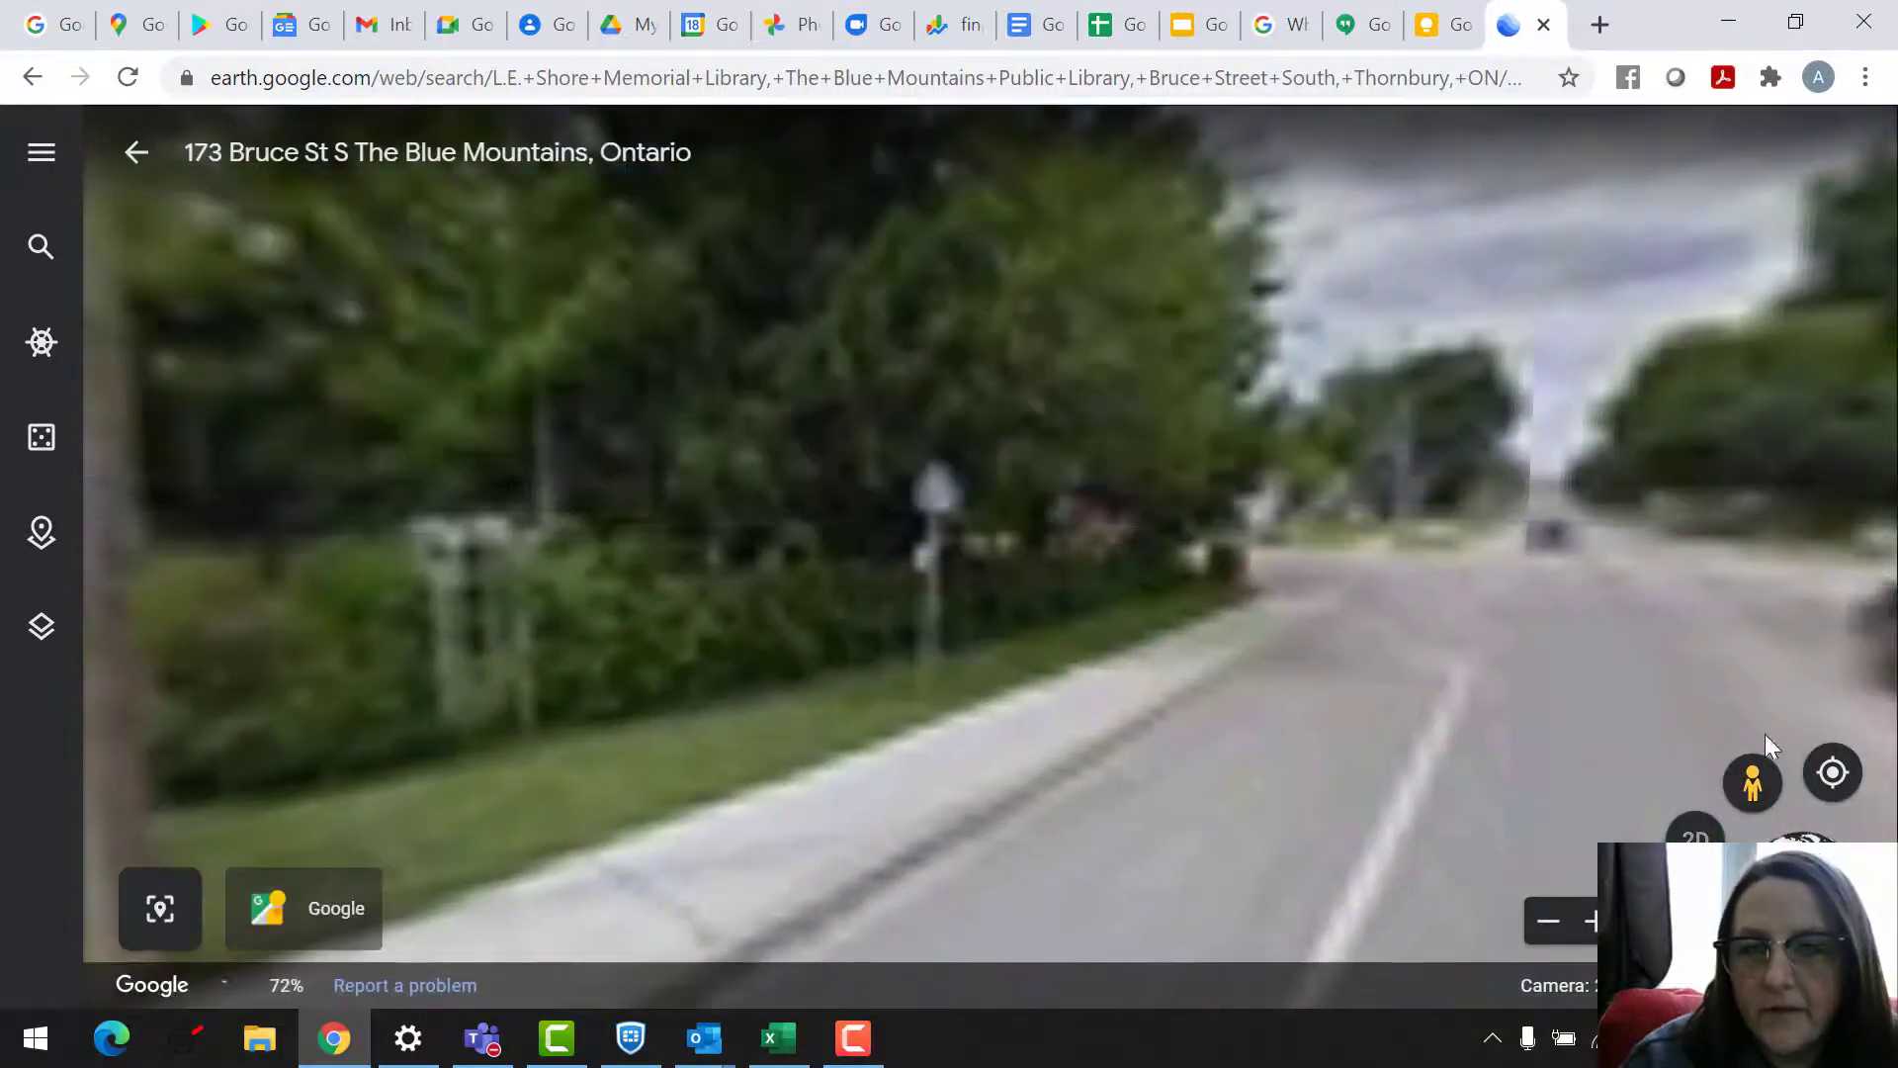
drag(1675, 556, 103, 565)
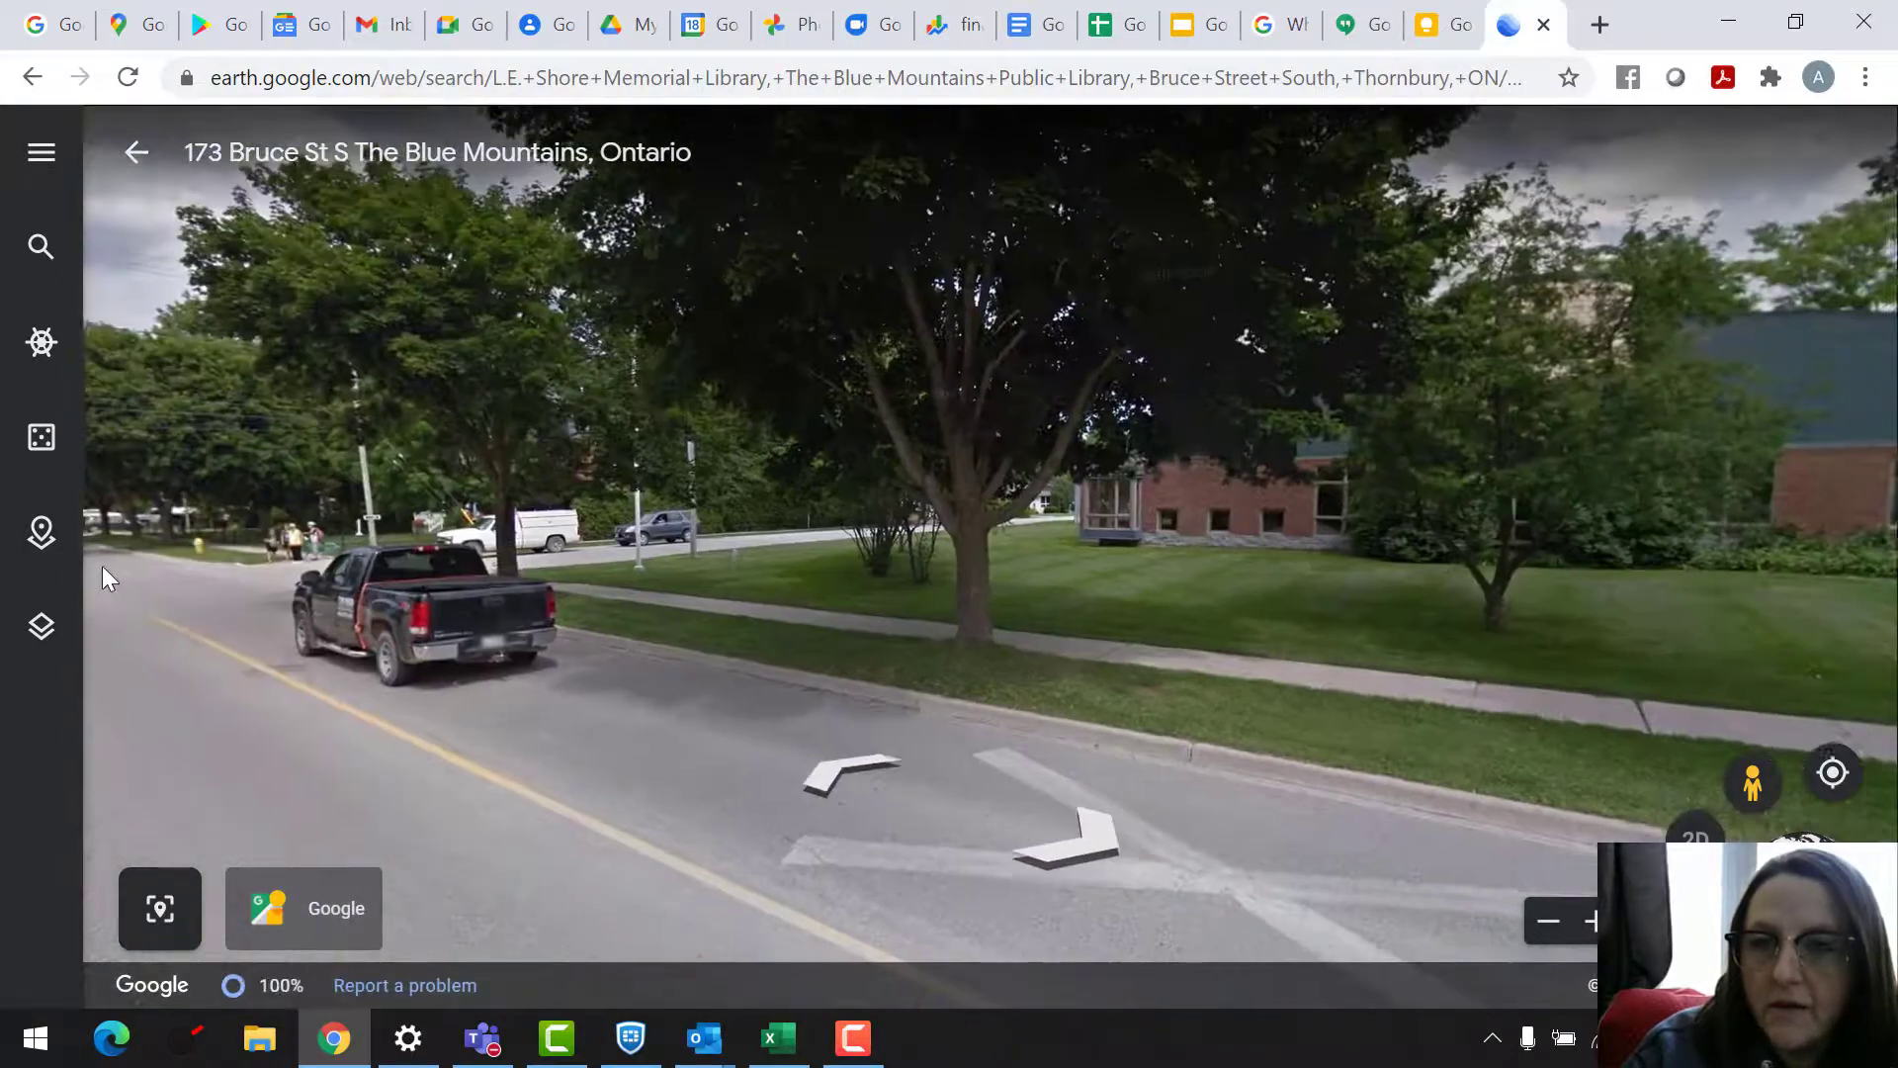
drag(1243, 518, 649, 453)
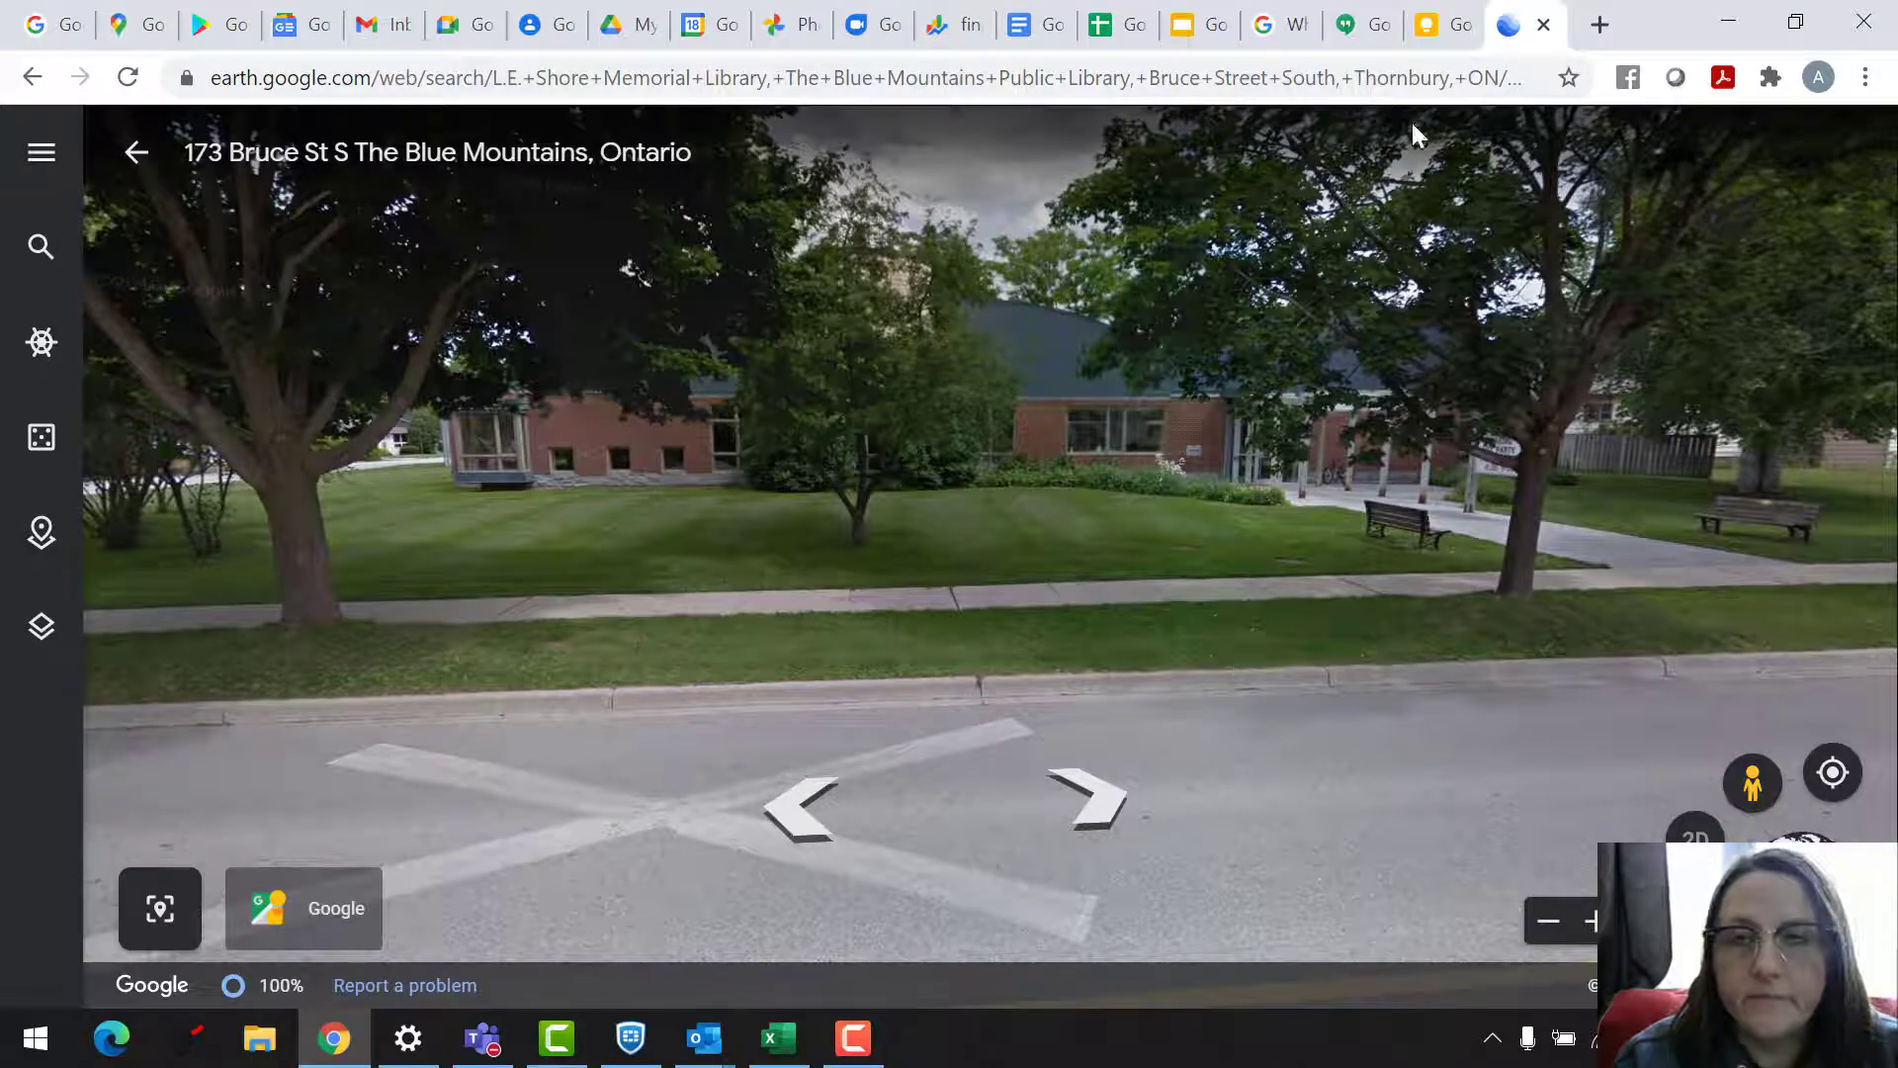
Return to the Google Keep page and open Collections from its Google apps.
click(1441, 24)
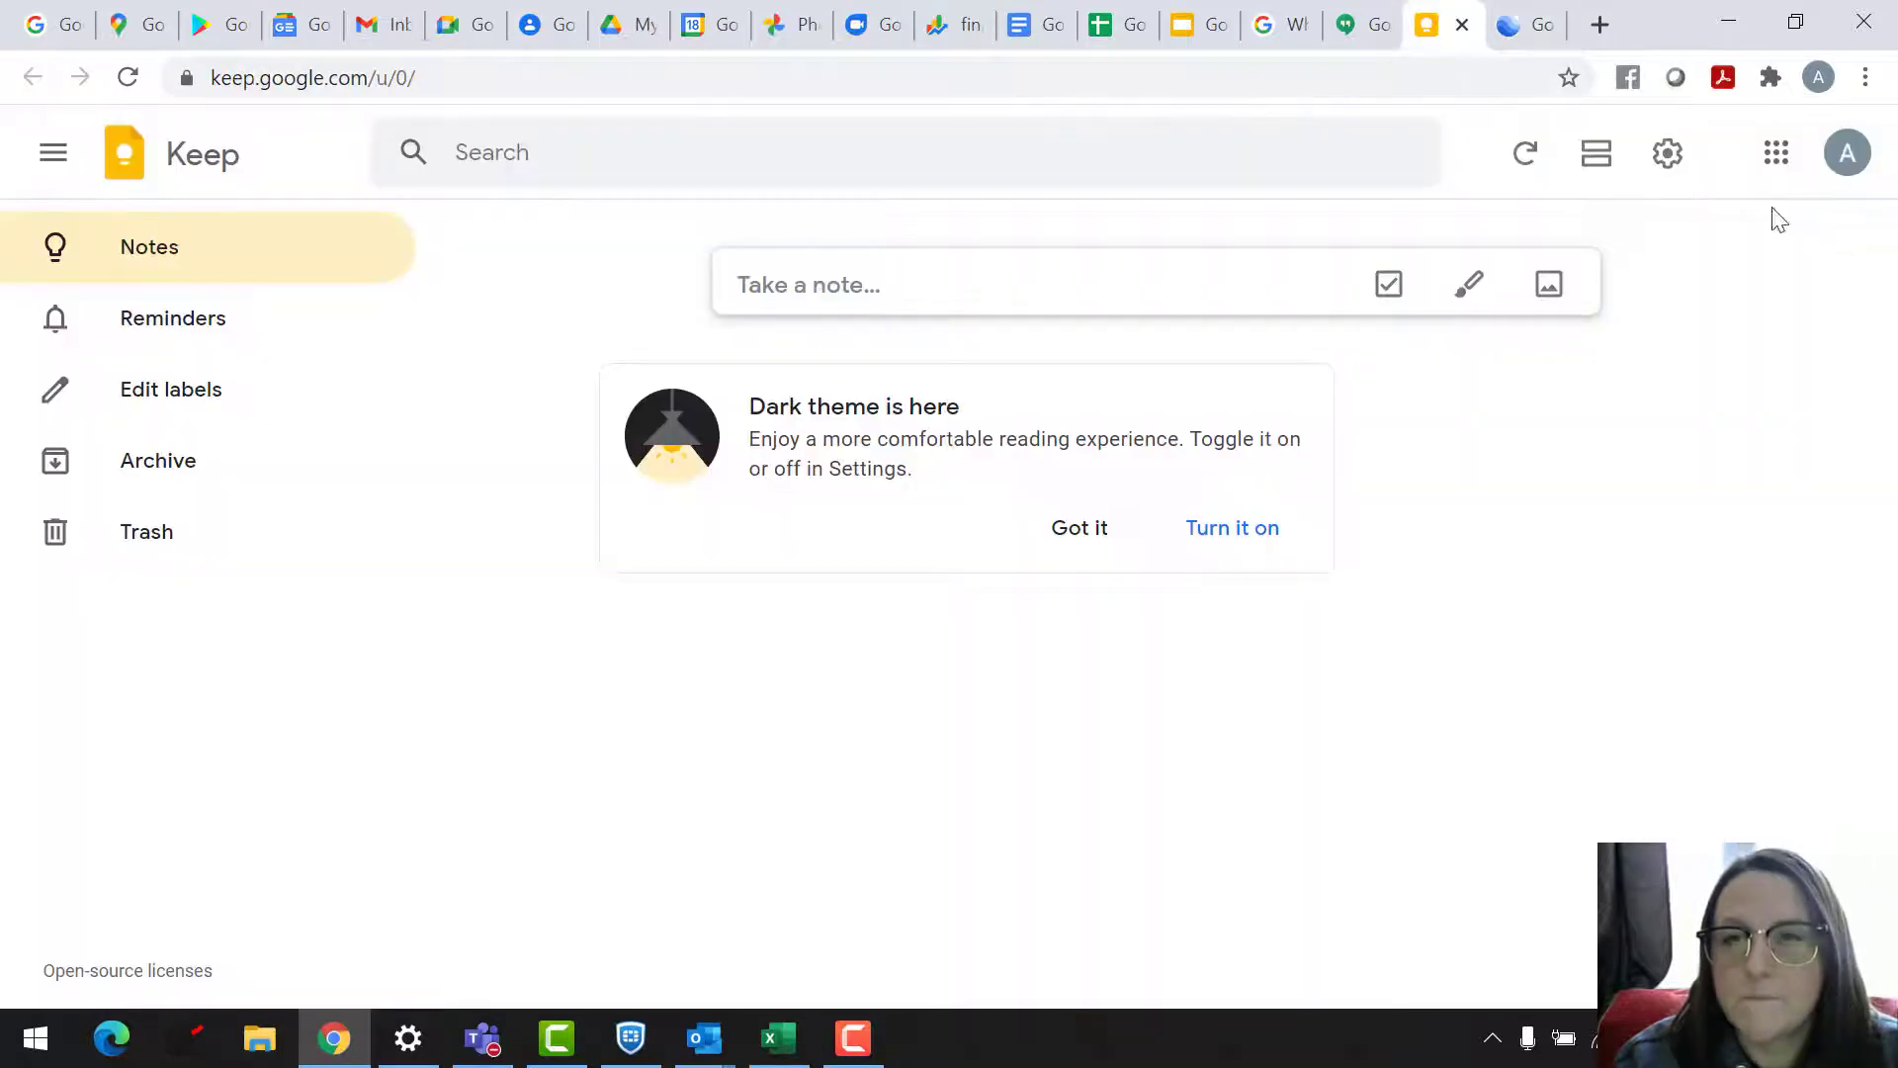
click(1776, 153)
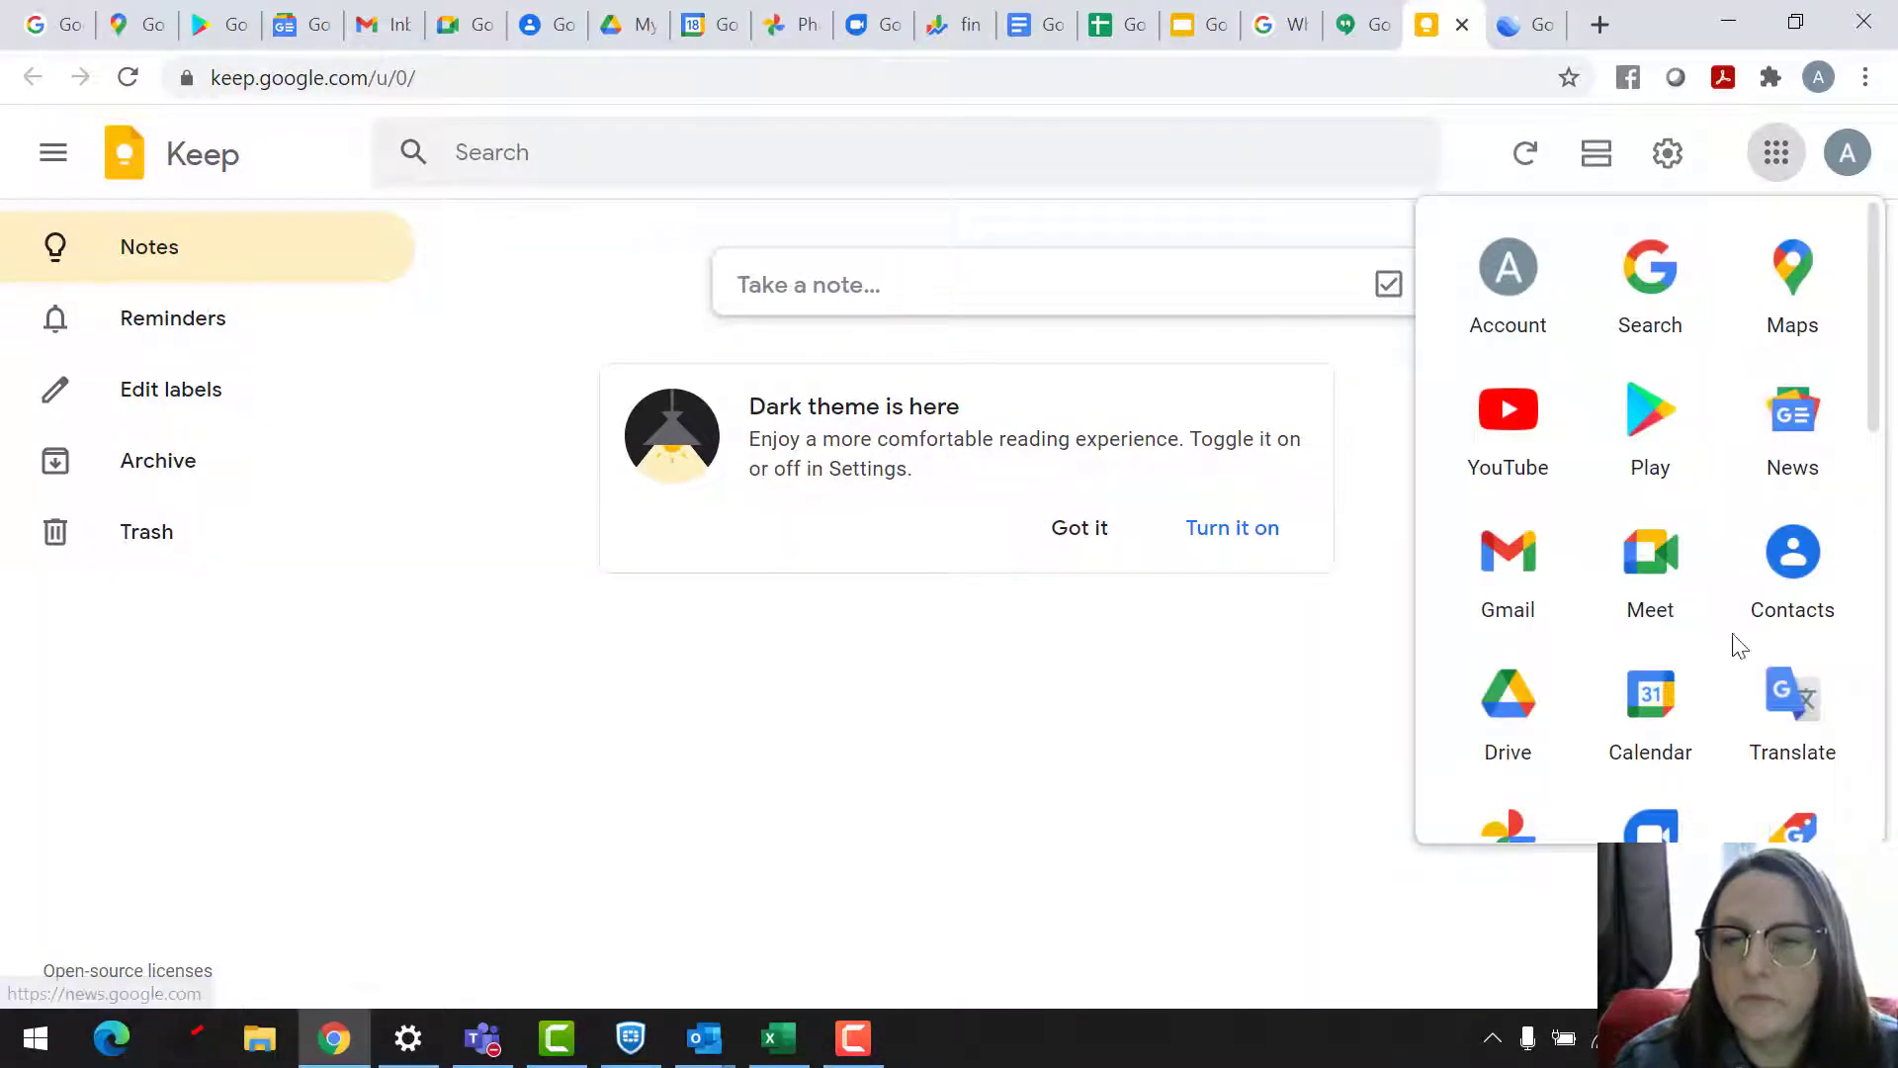
scroll(1737, 644, down, 4)
scroll(1736, 644, down, 5)
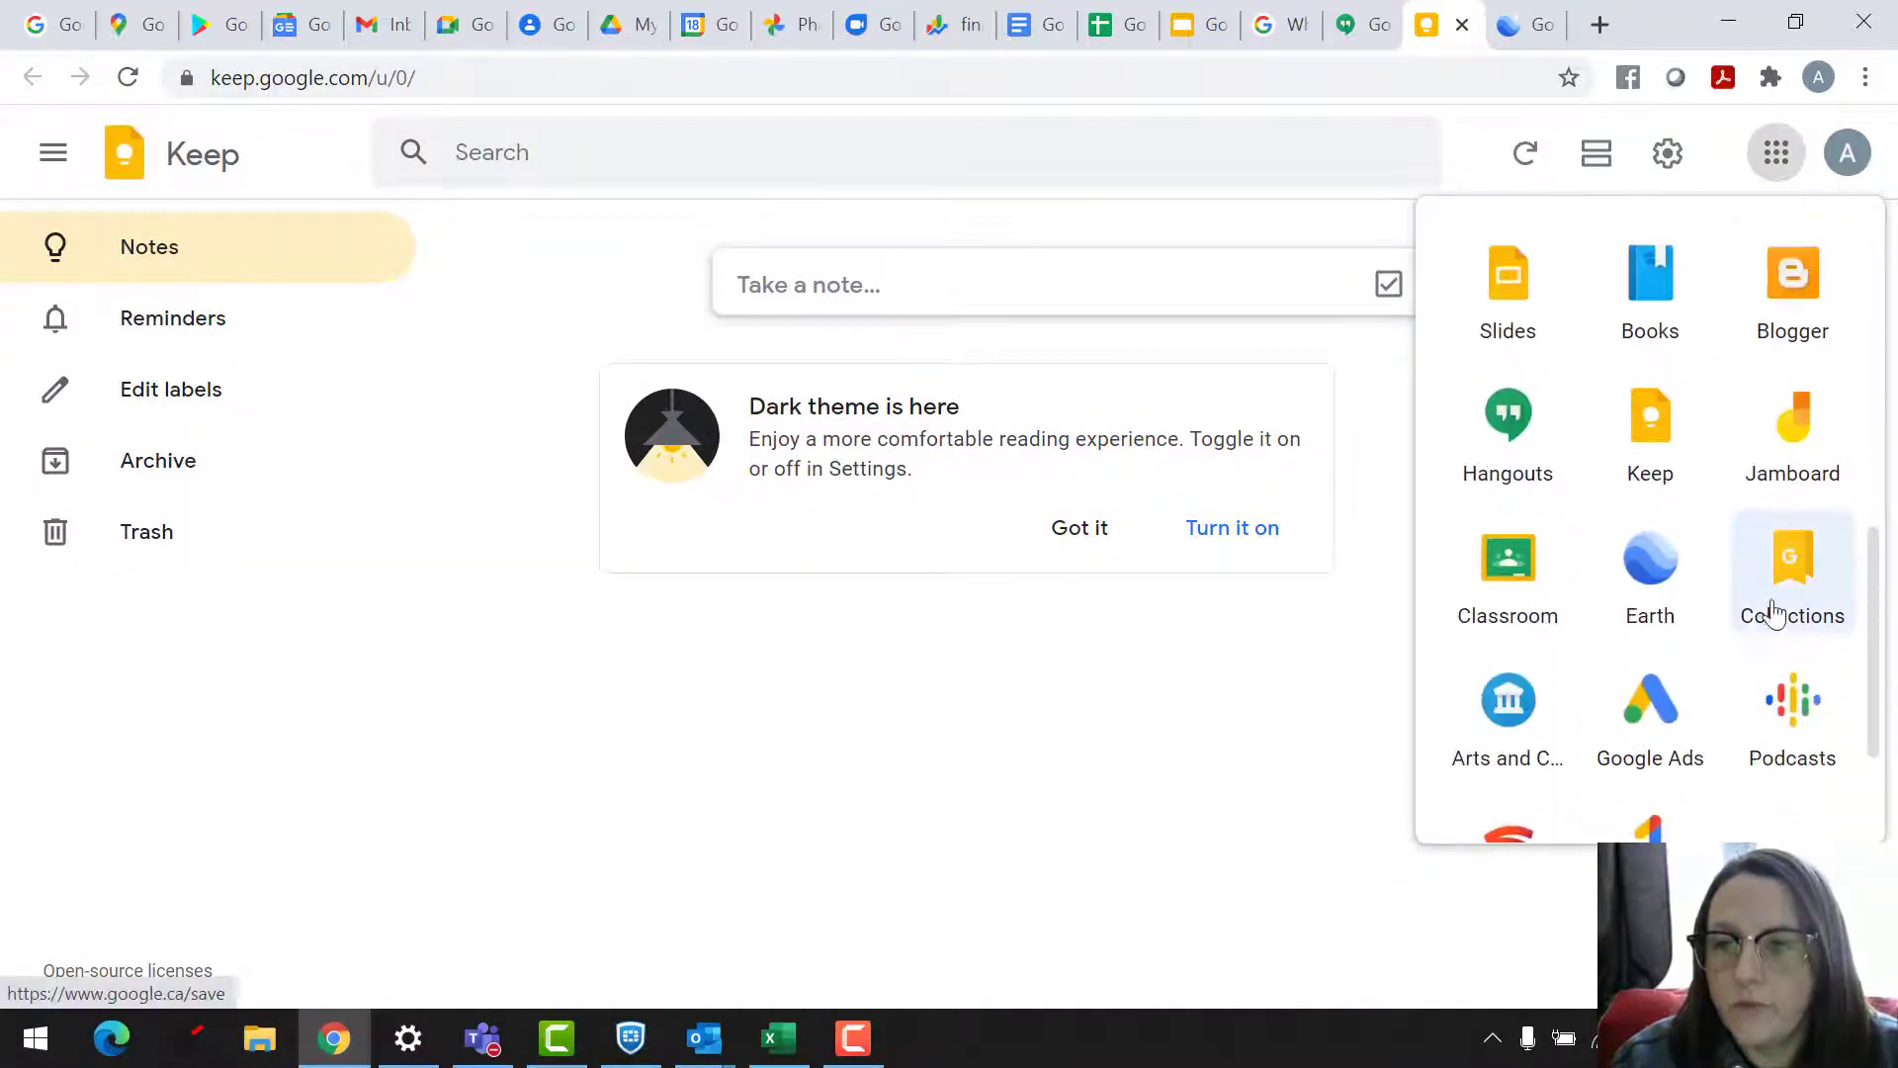
click(1786, 609)
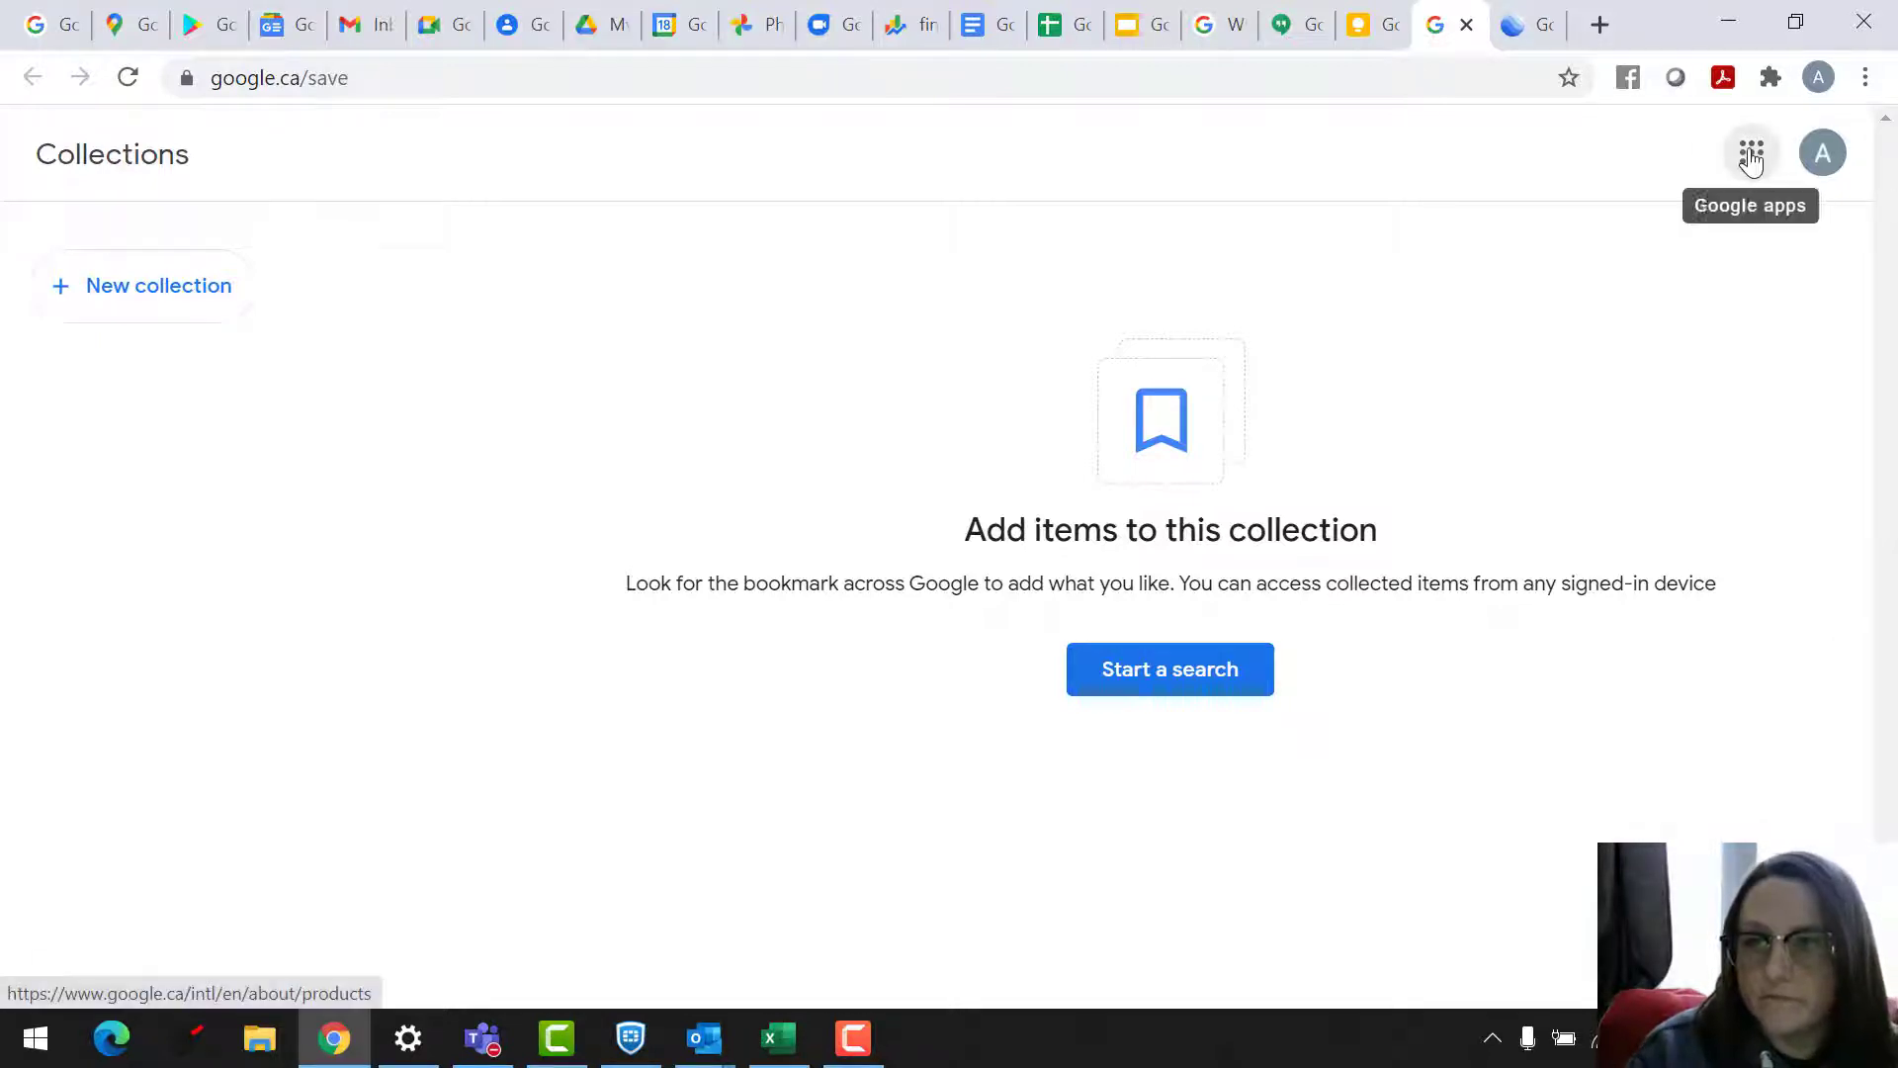
Open Arts and Culture from the Google apps and look over the interactive experiences on its home page.
click(1751, 154)
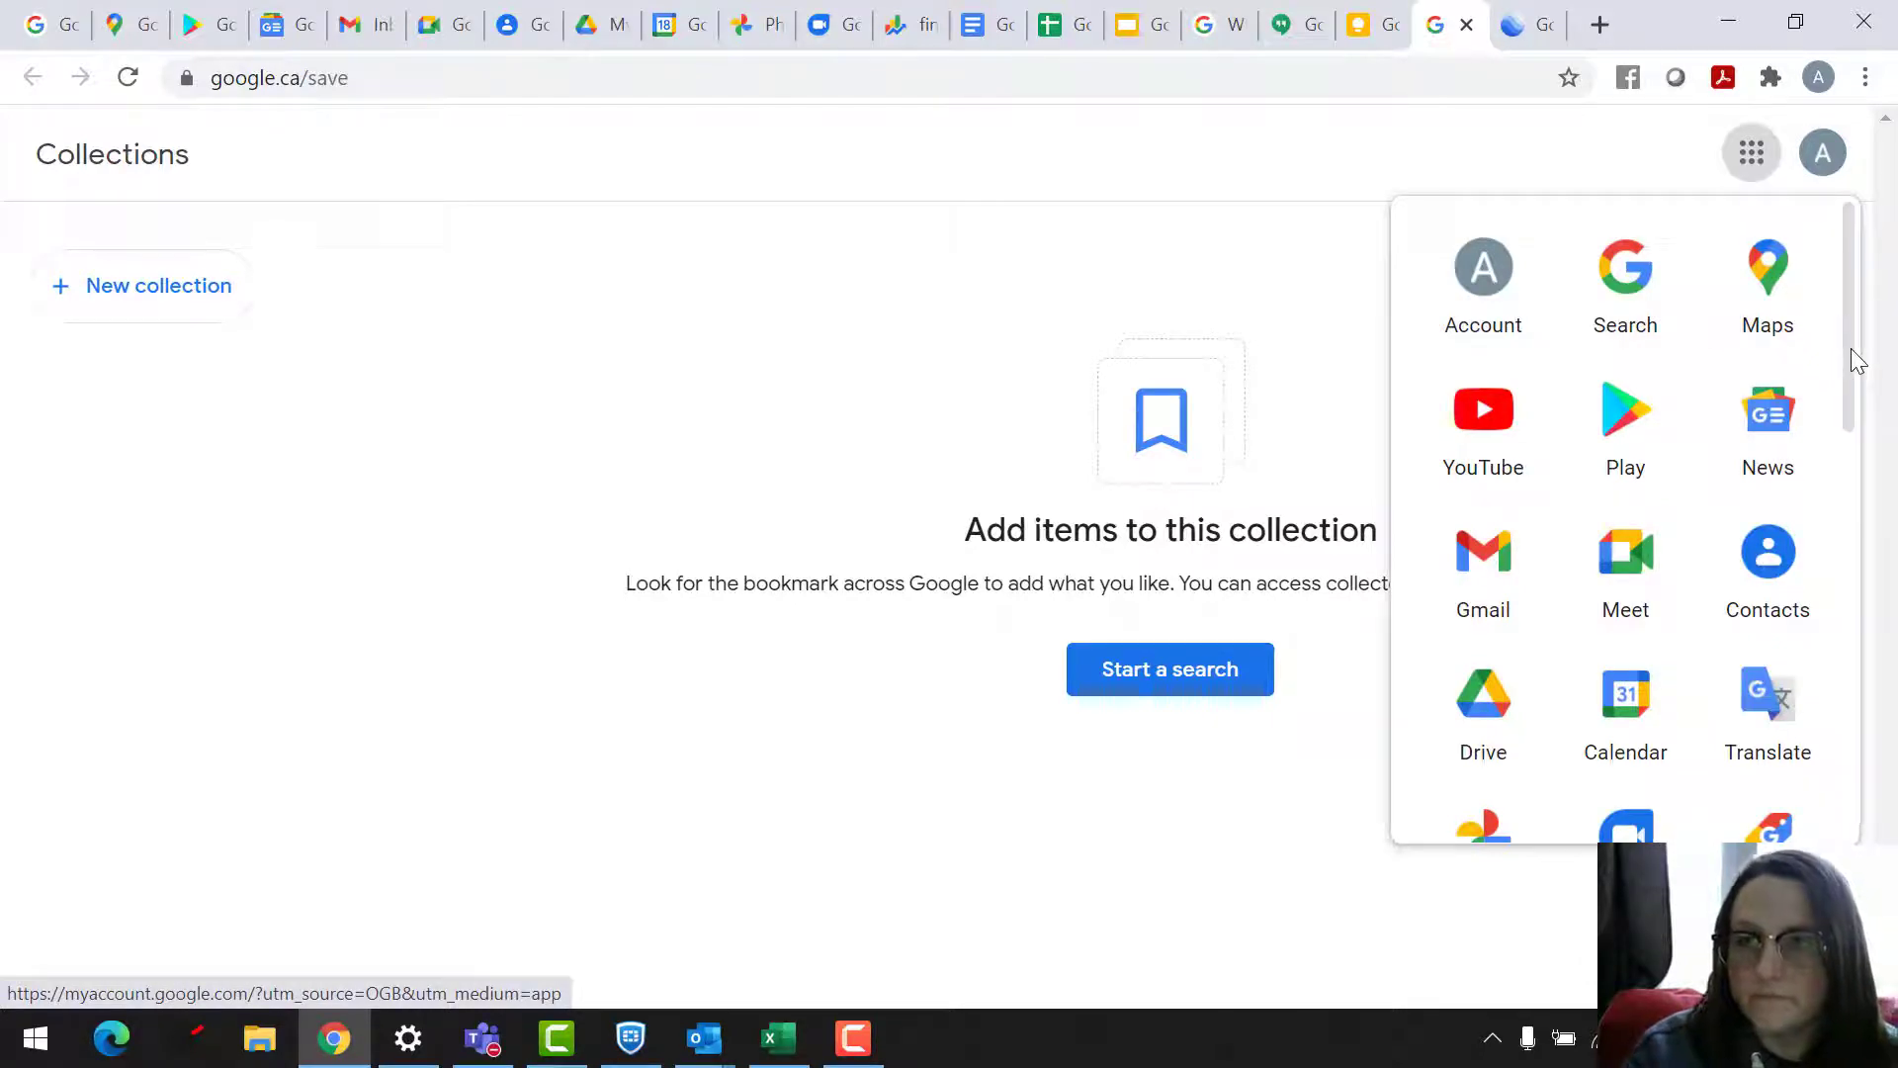
drag(1853, 349, 1830, 714)
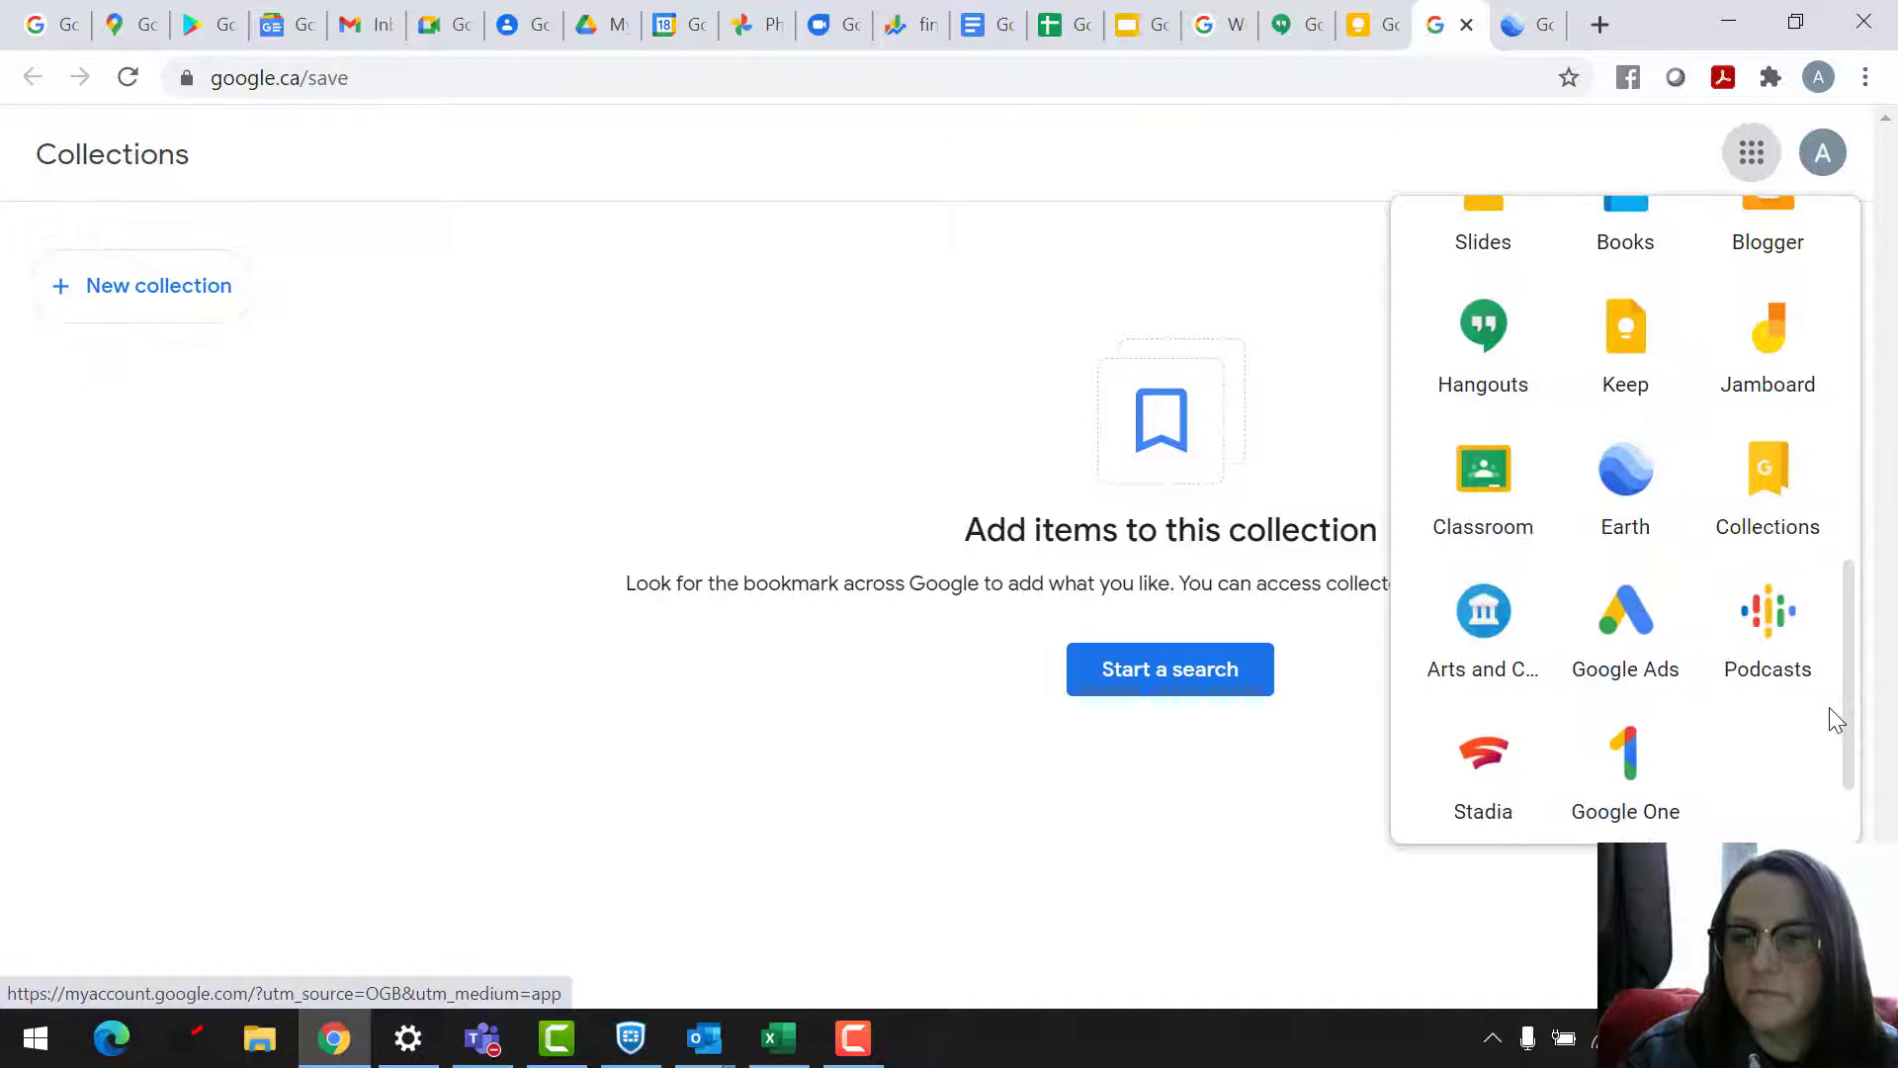
click(1476, 636)
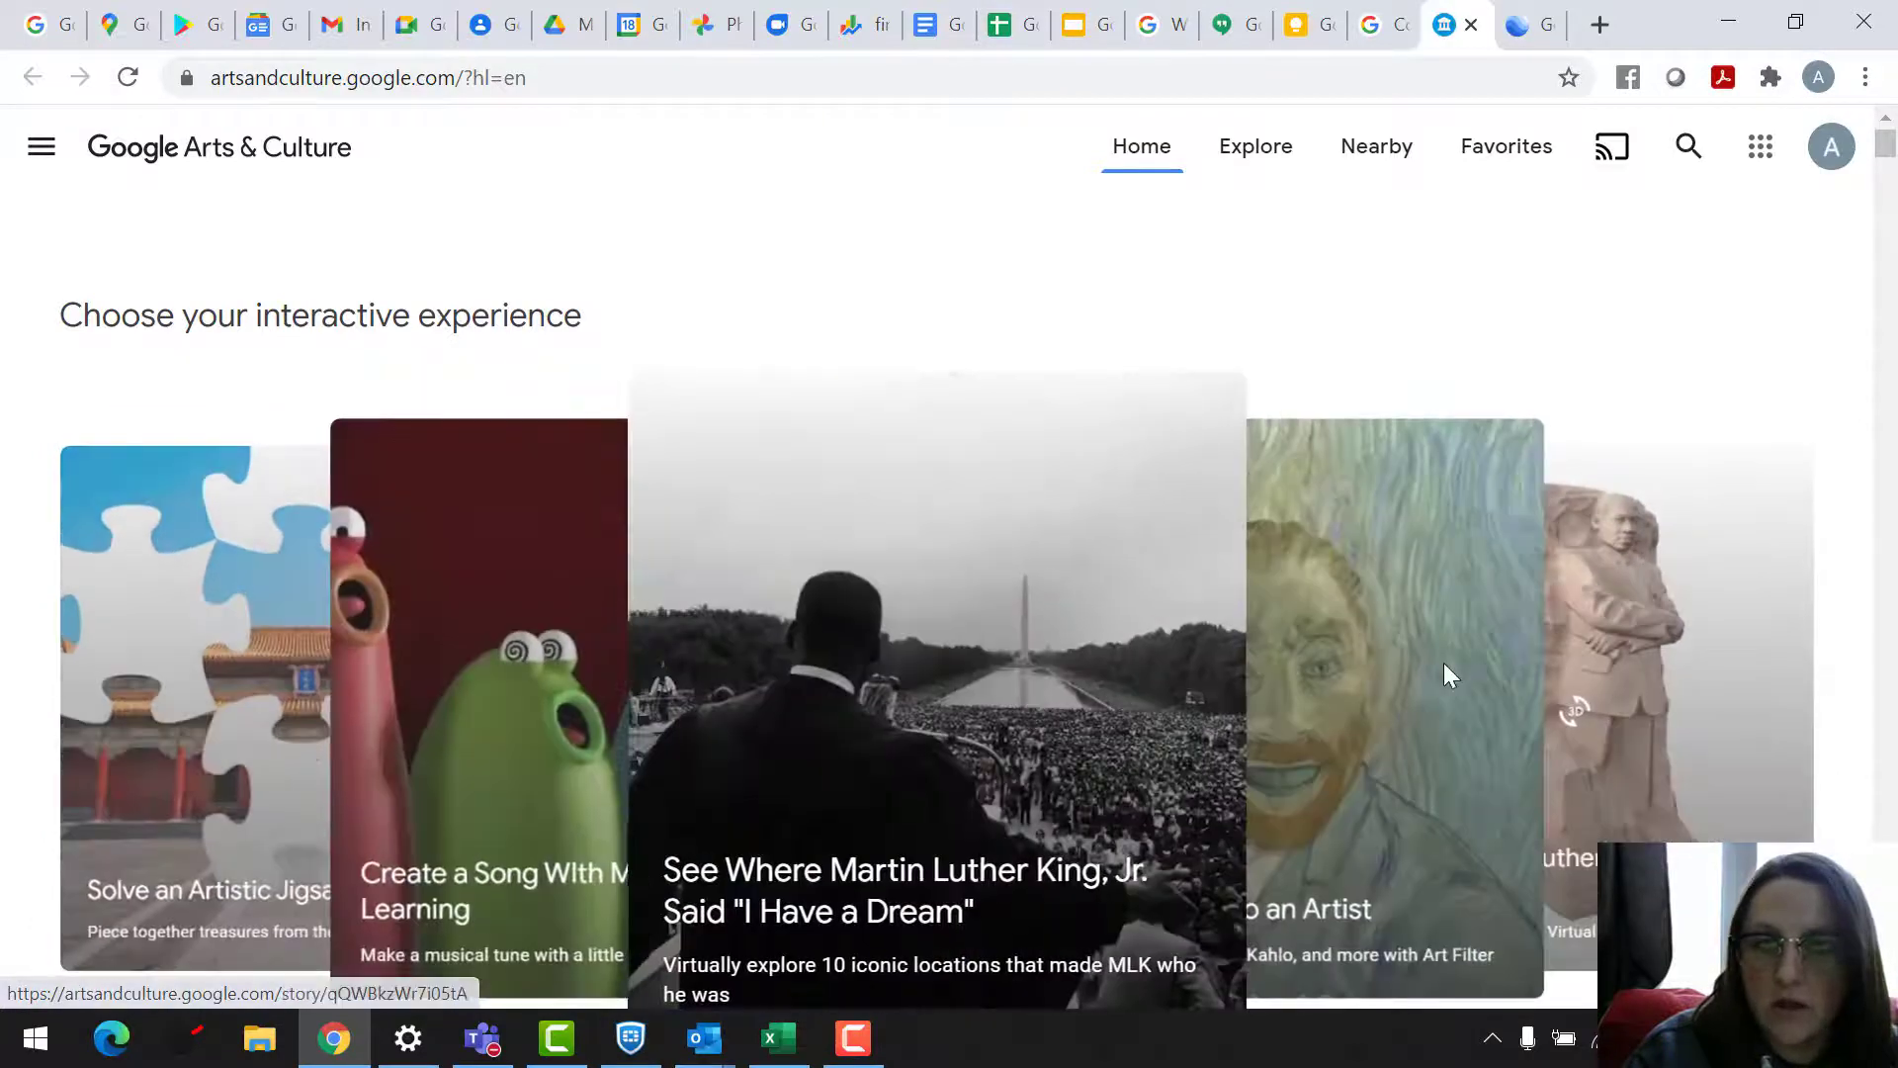
scroll(1468, 677, down, 3)
scroll(1468, 677, up, 2)
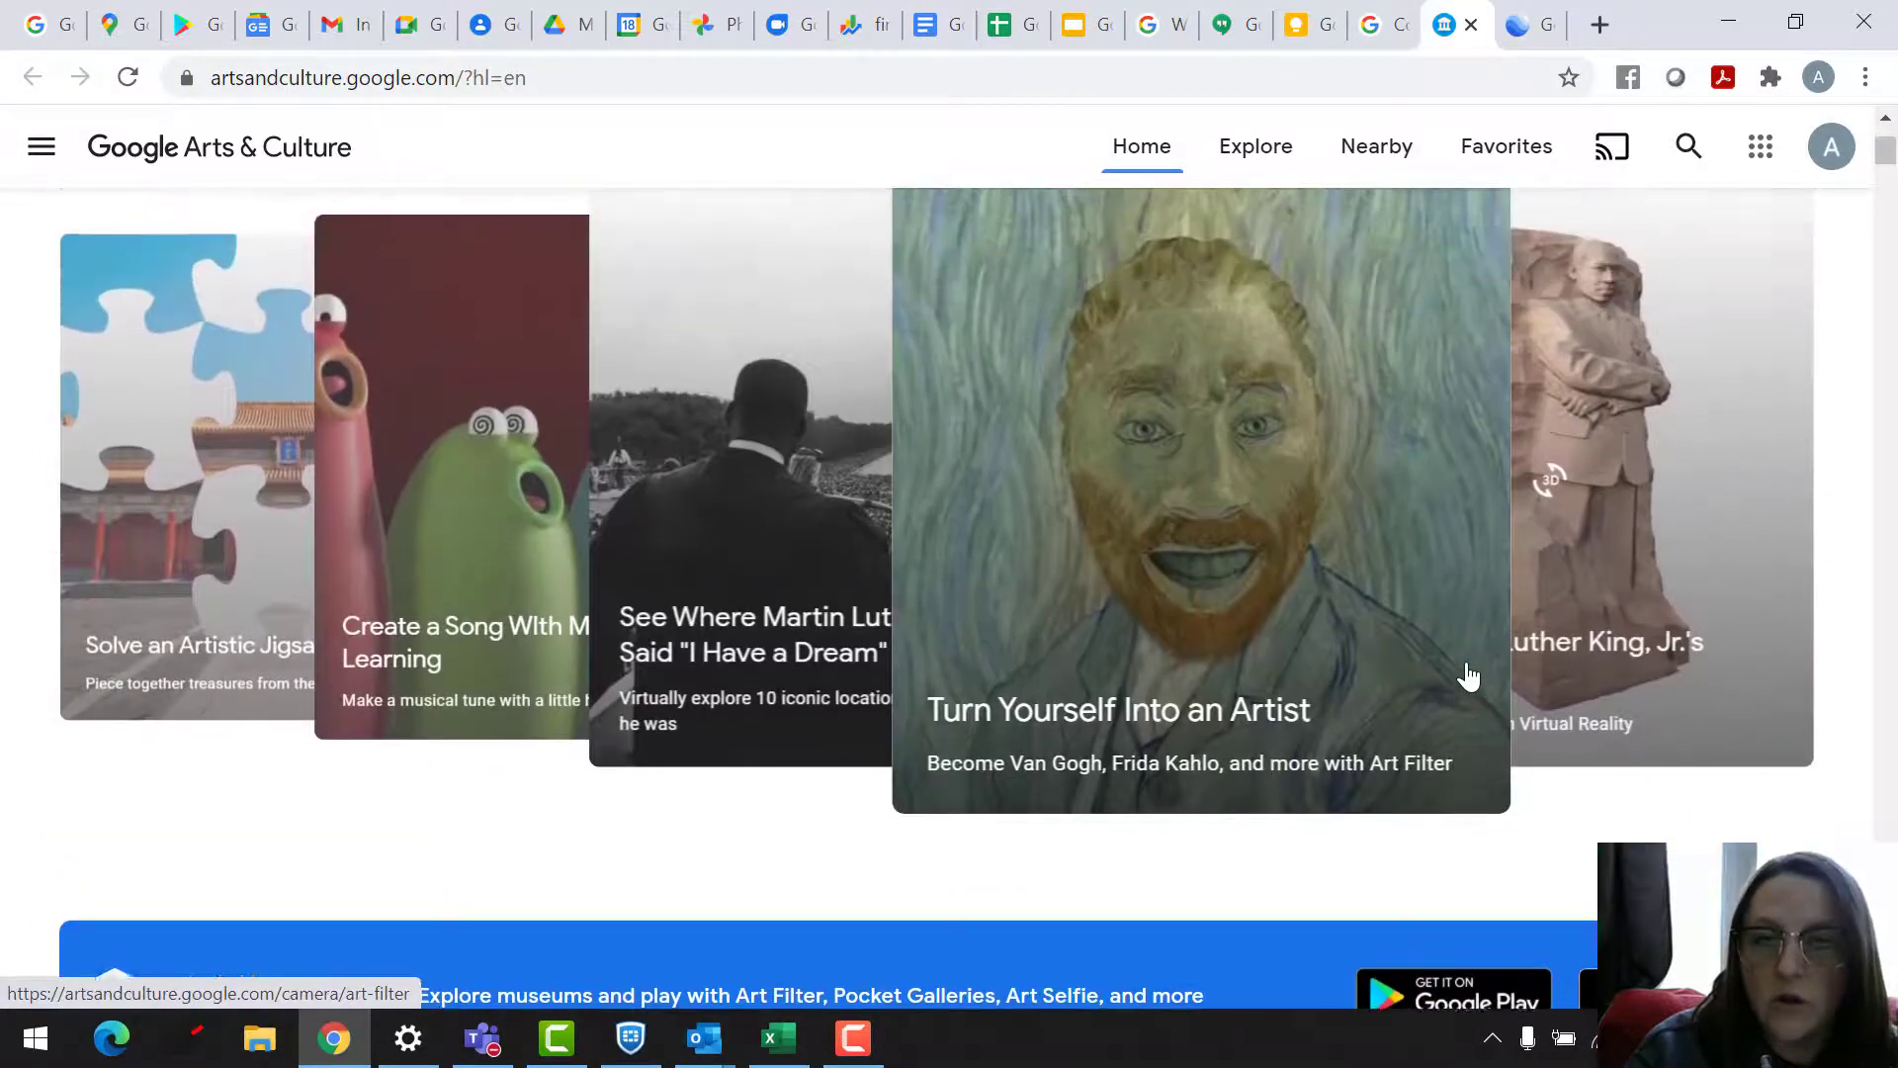
View the Explore page of Arts & Culture, then open Nearby and allow the site to know the location.
click(1263, 158)
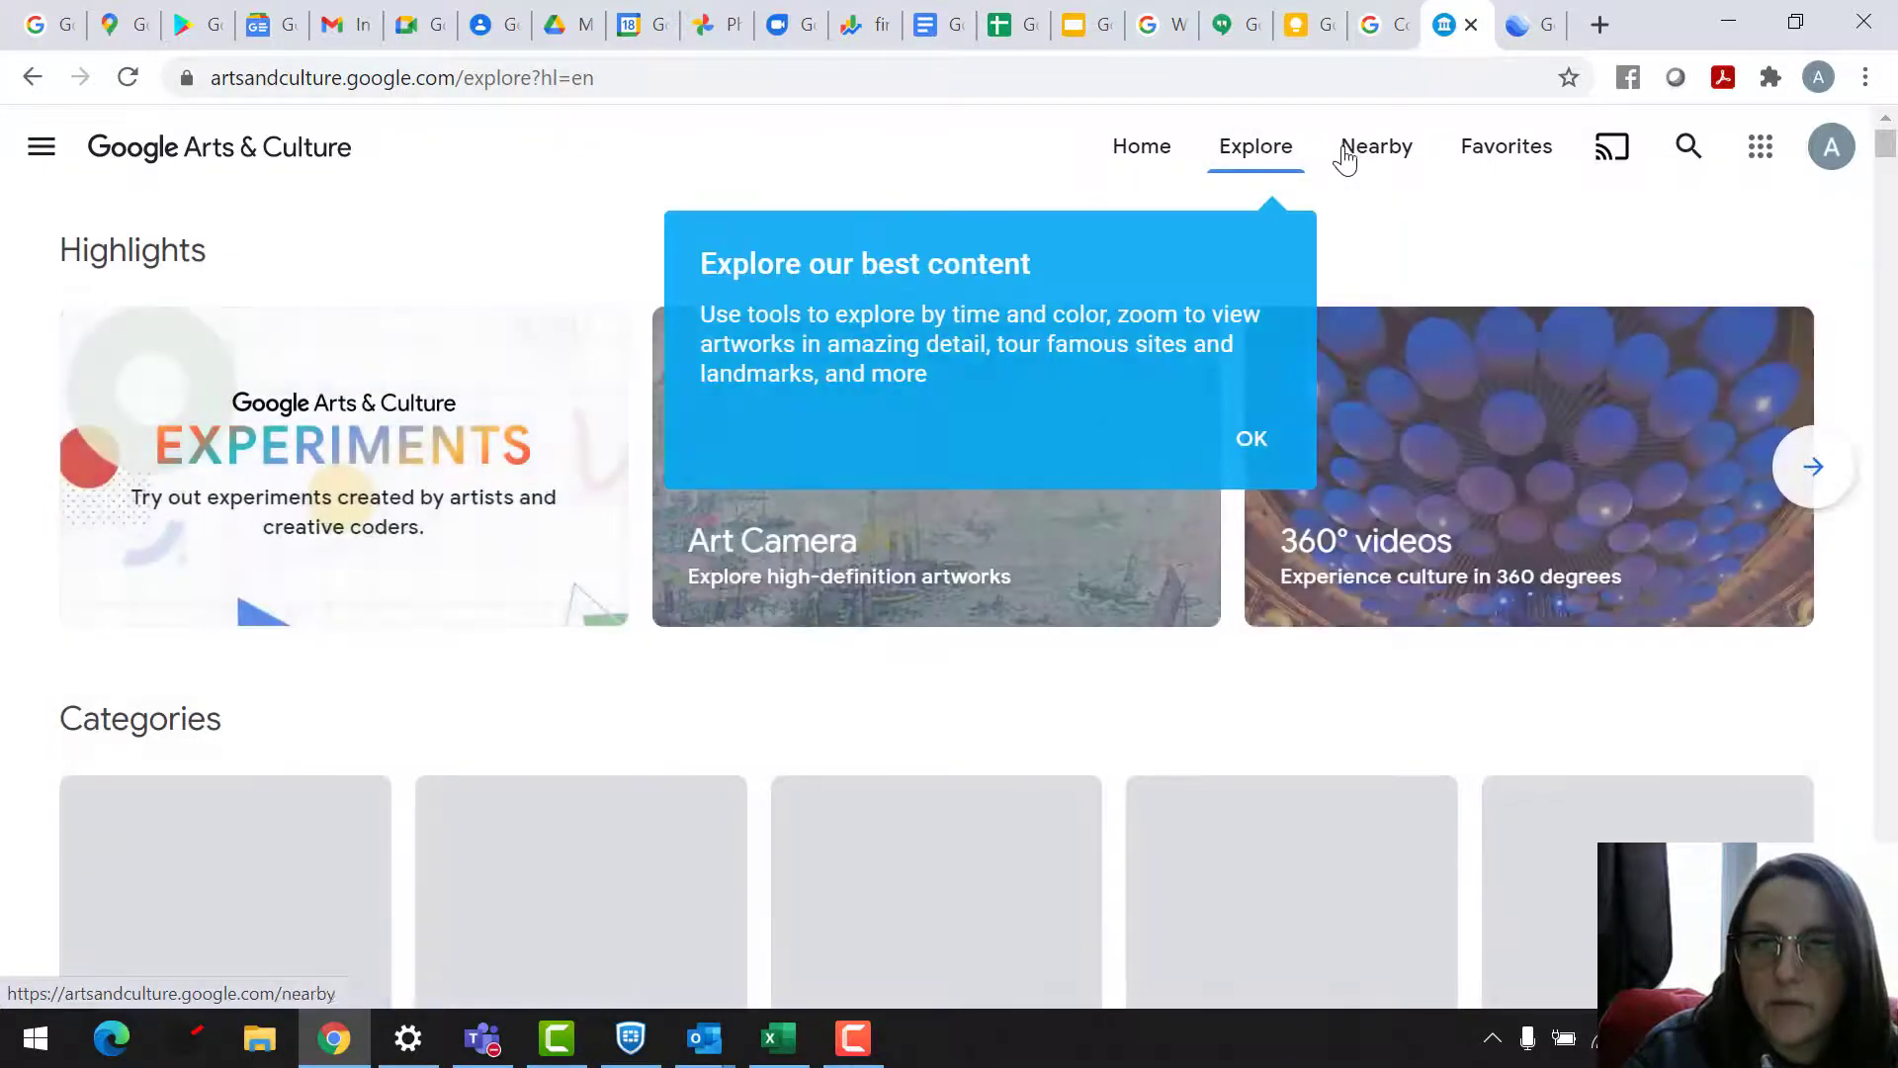
click(1381, 158)
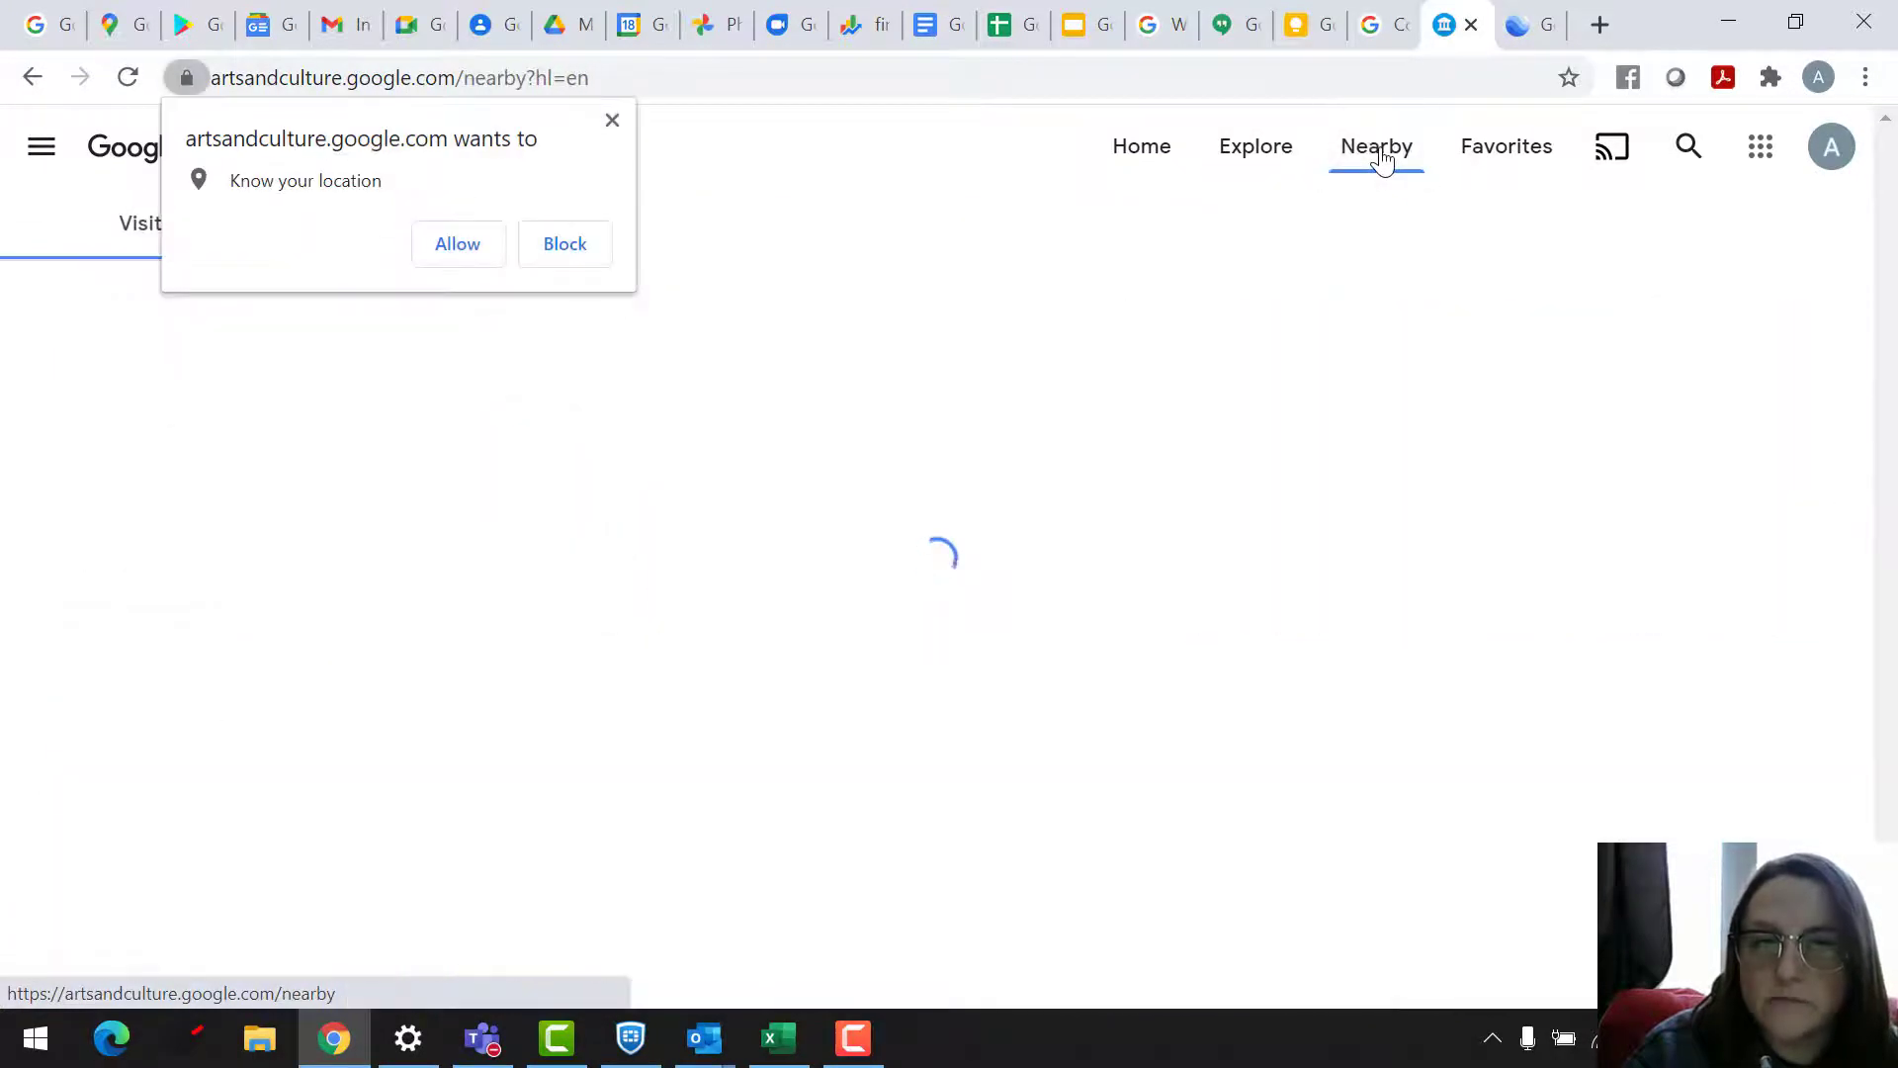
click(465, 248)
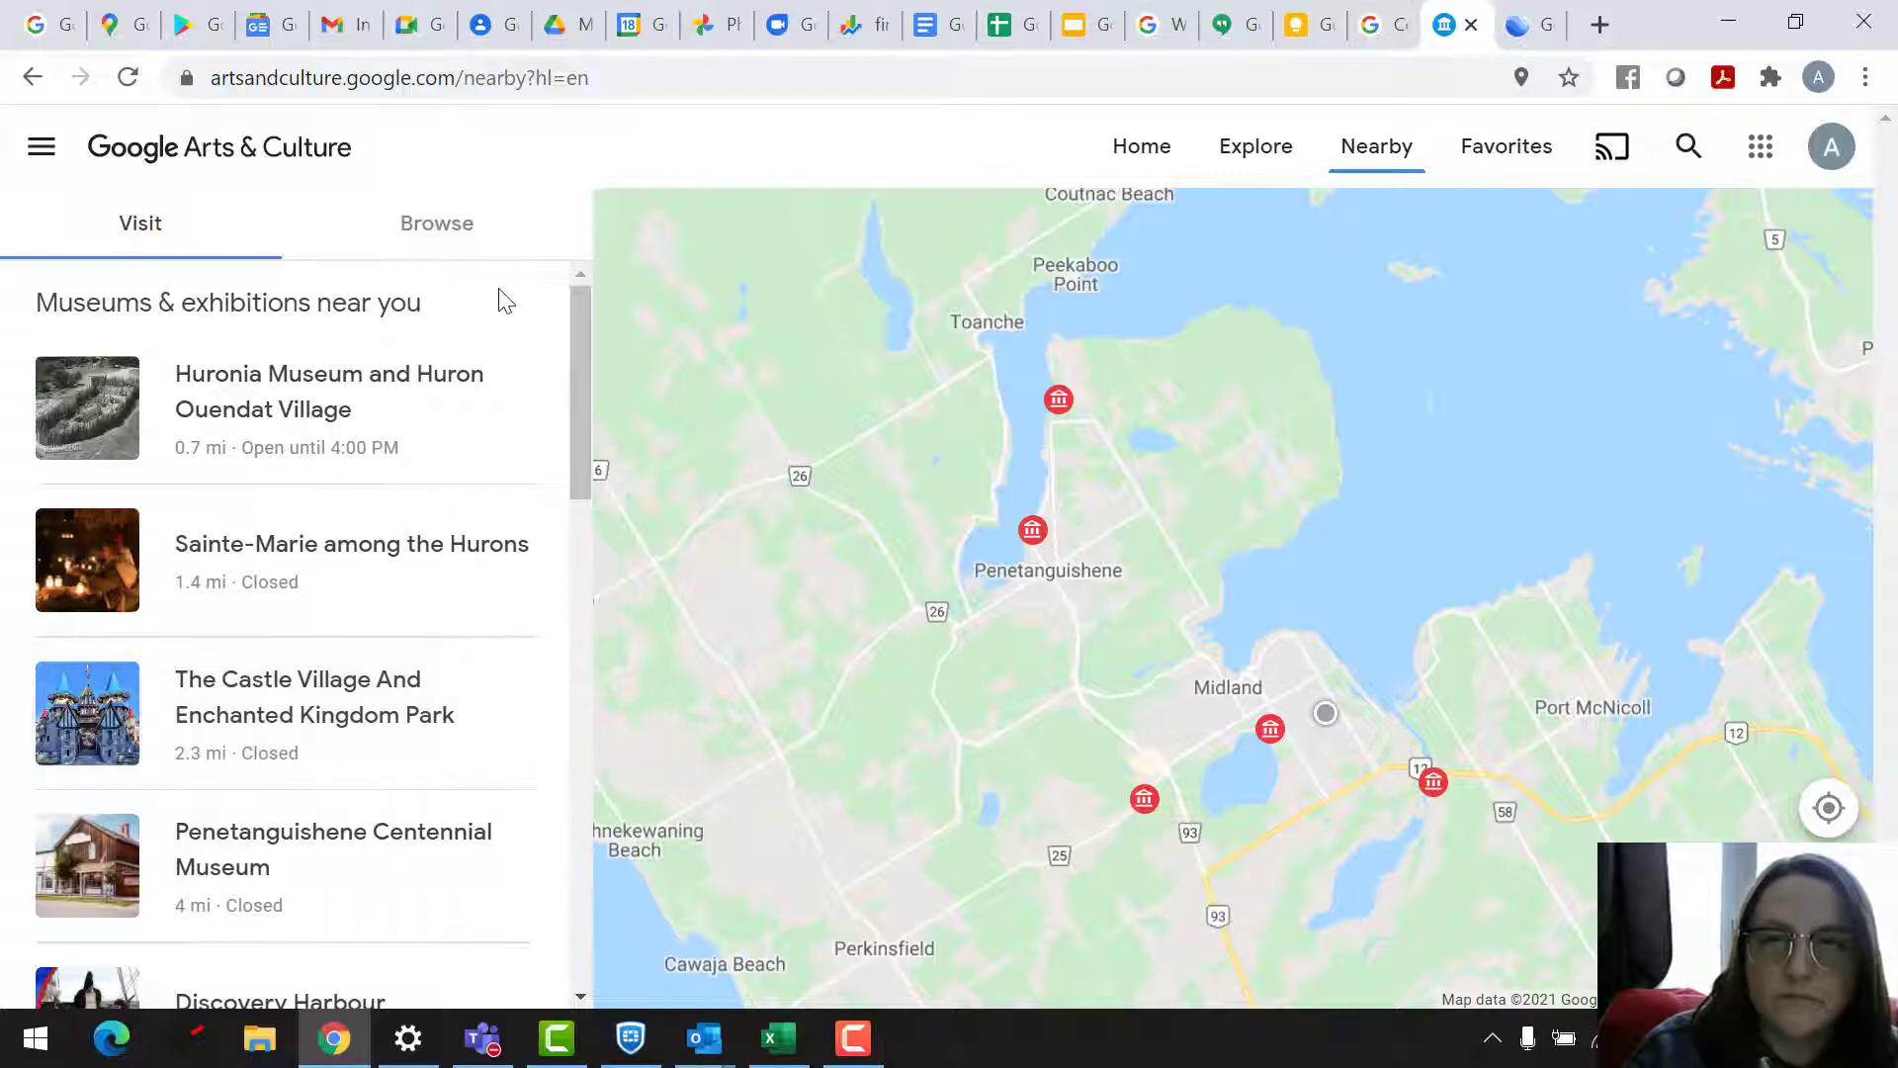
Open Google Ads from the Google apps on the Arts & Culture page.
click(1763, 154)
scroll(1737, 447, down, 5)
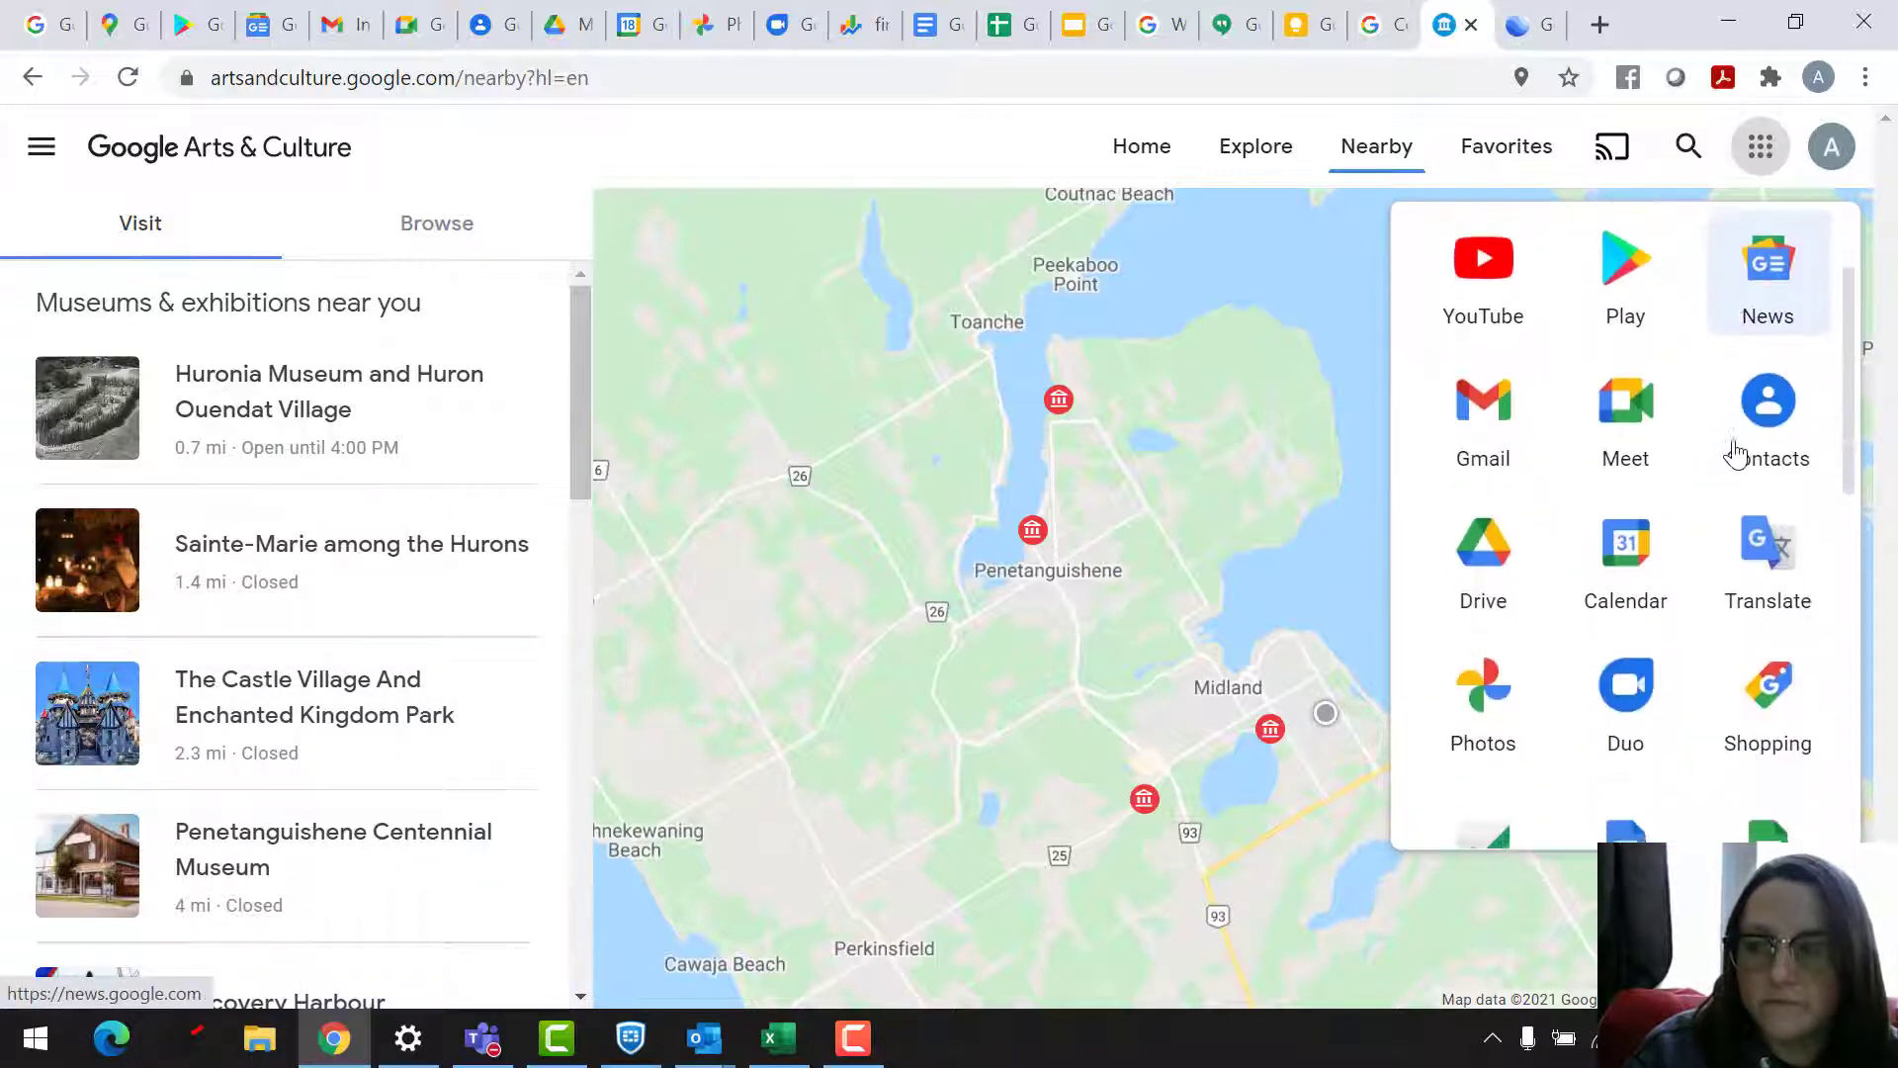
scroll(1736, 454, down, 4)
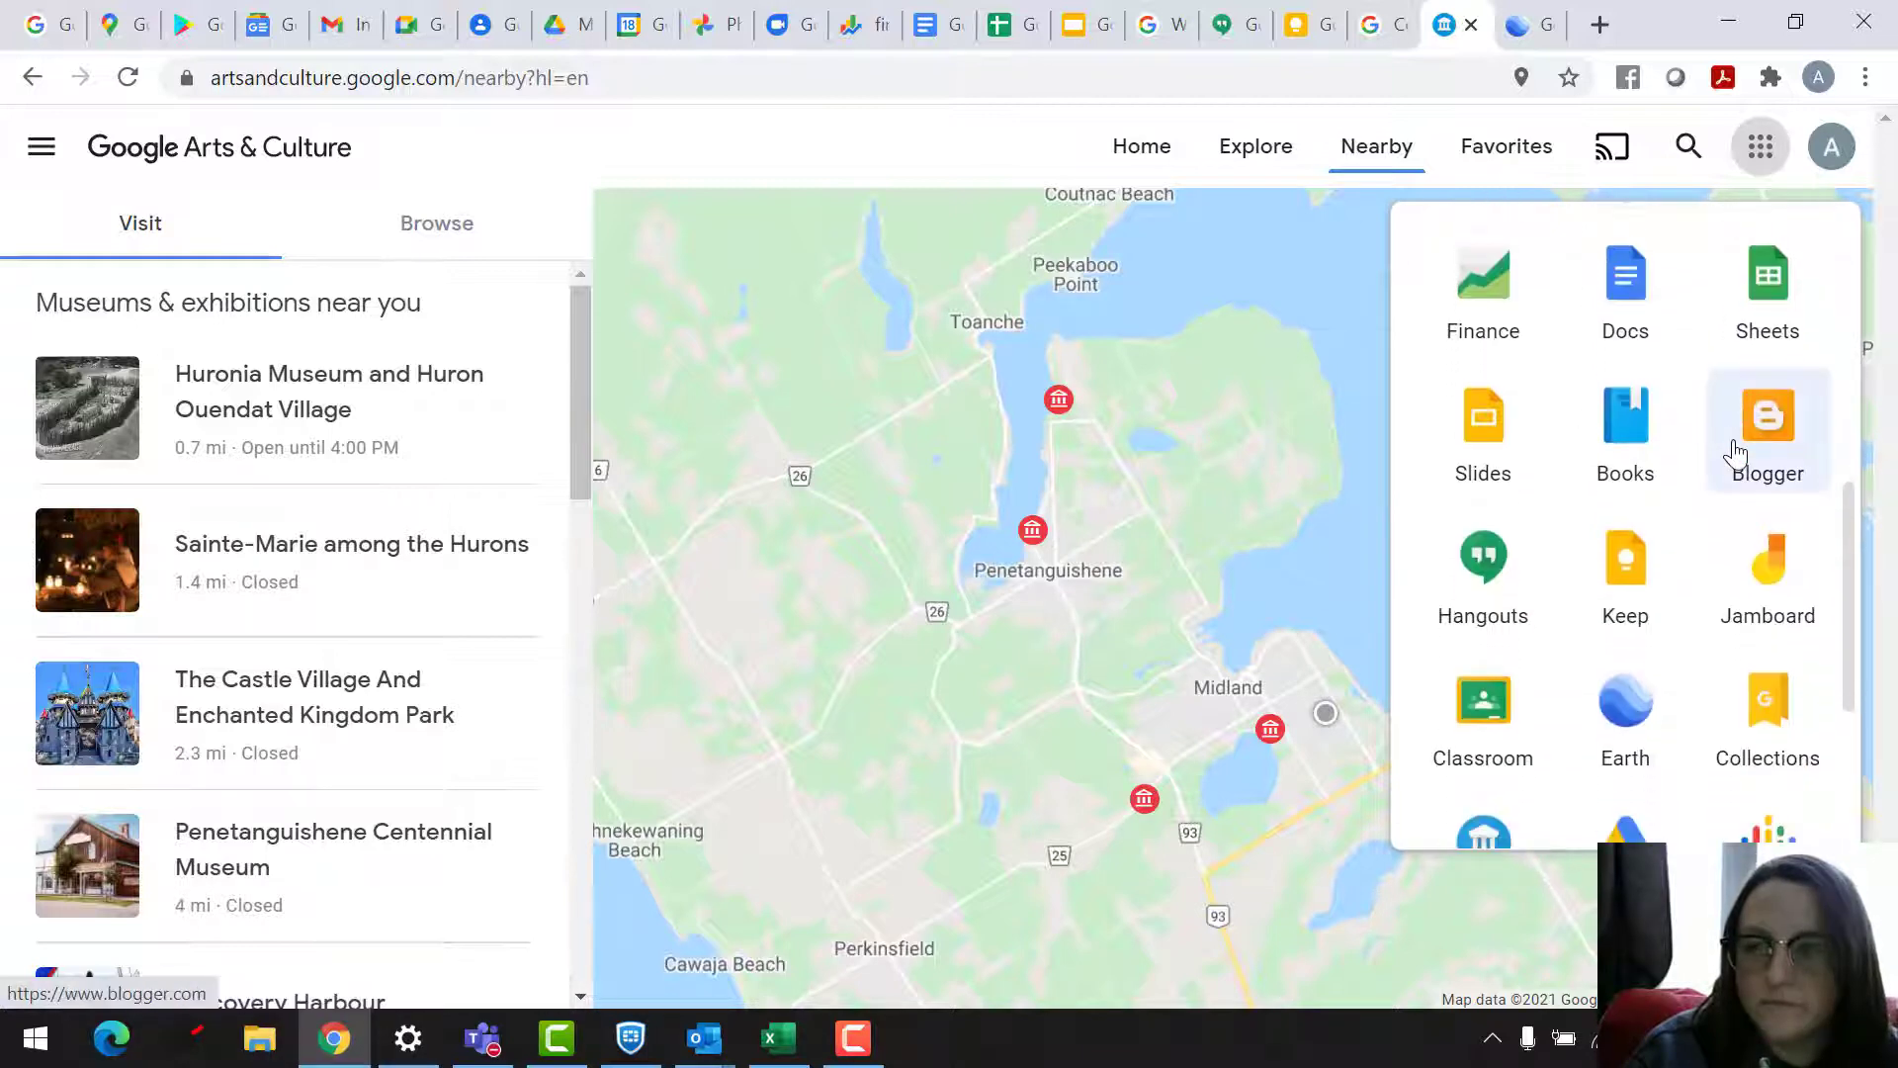
scroll(1737, 454, down, 1)
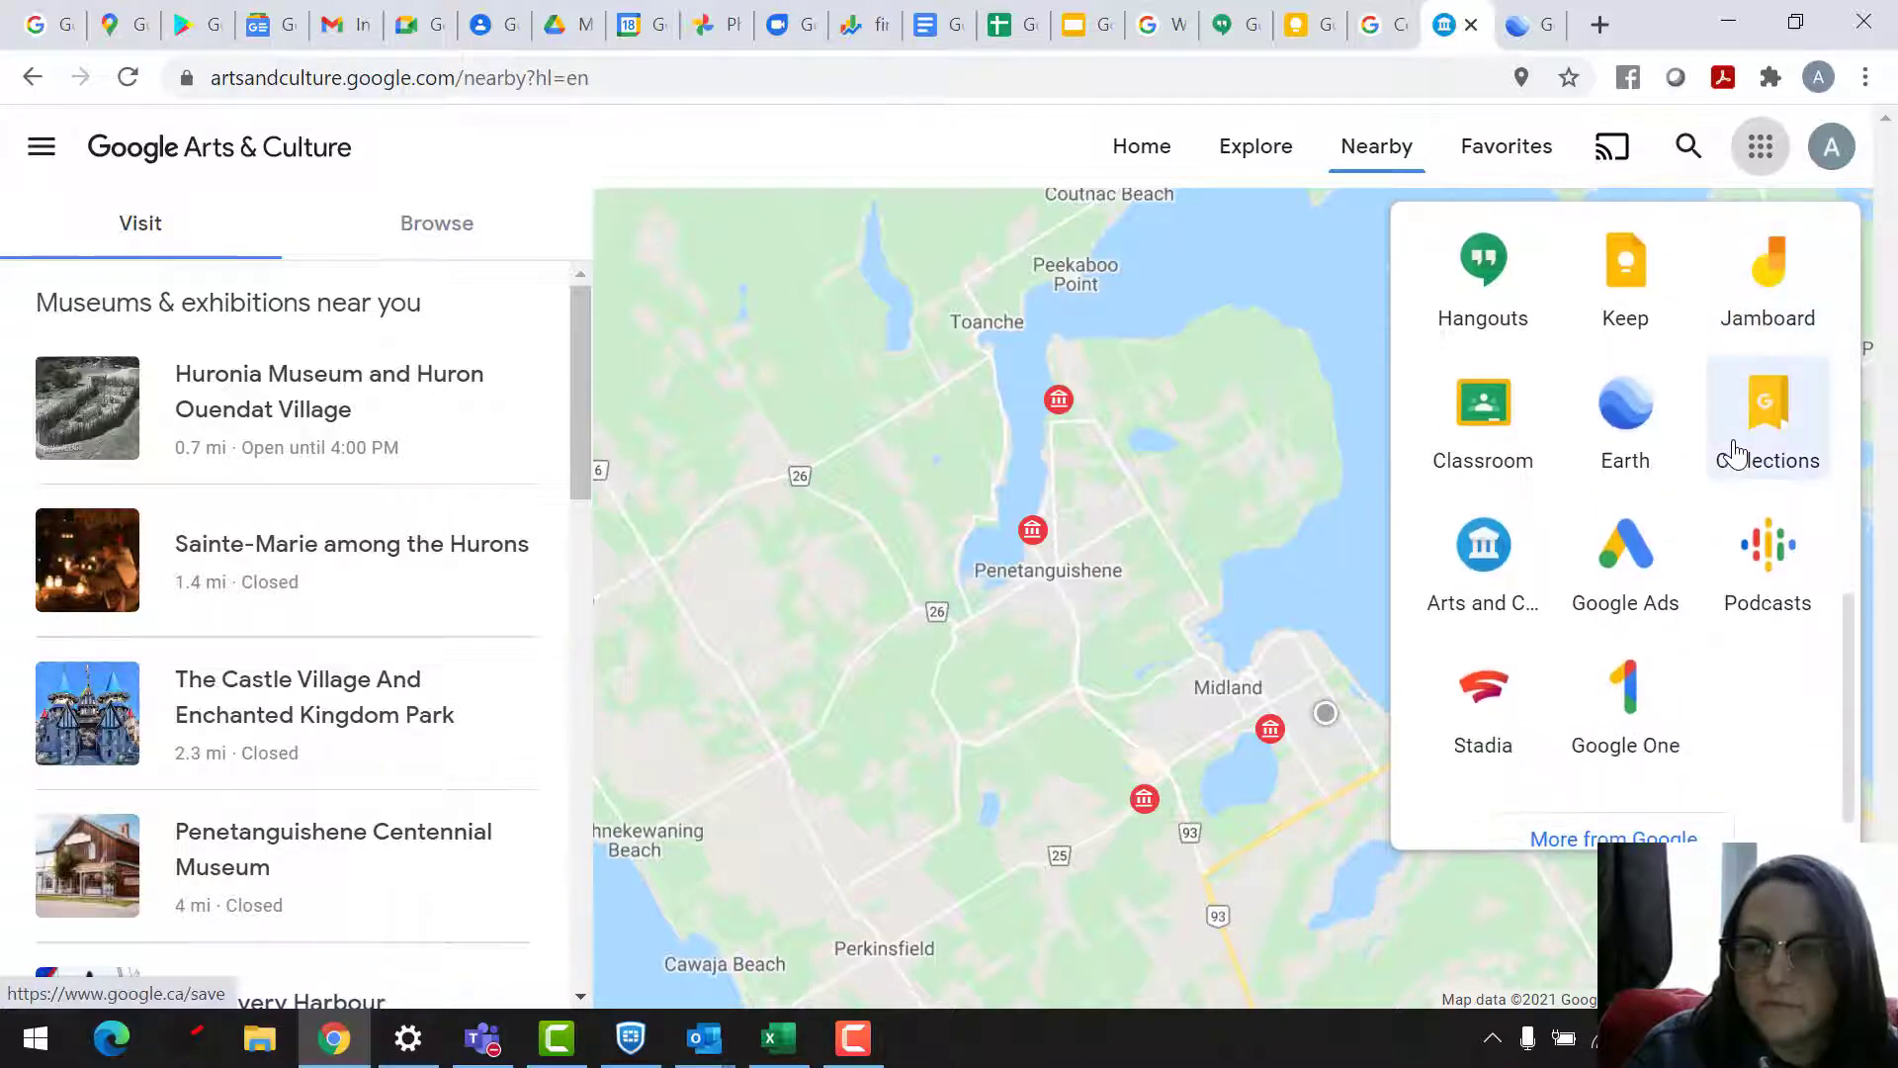
click(1646, 549)
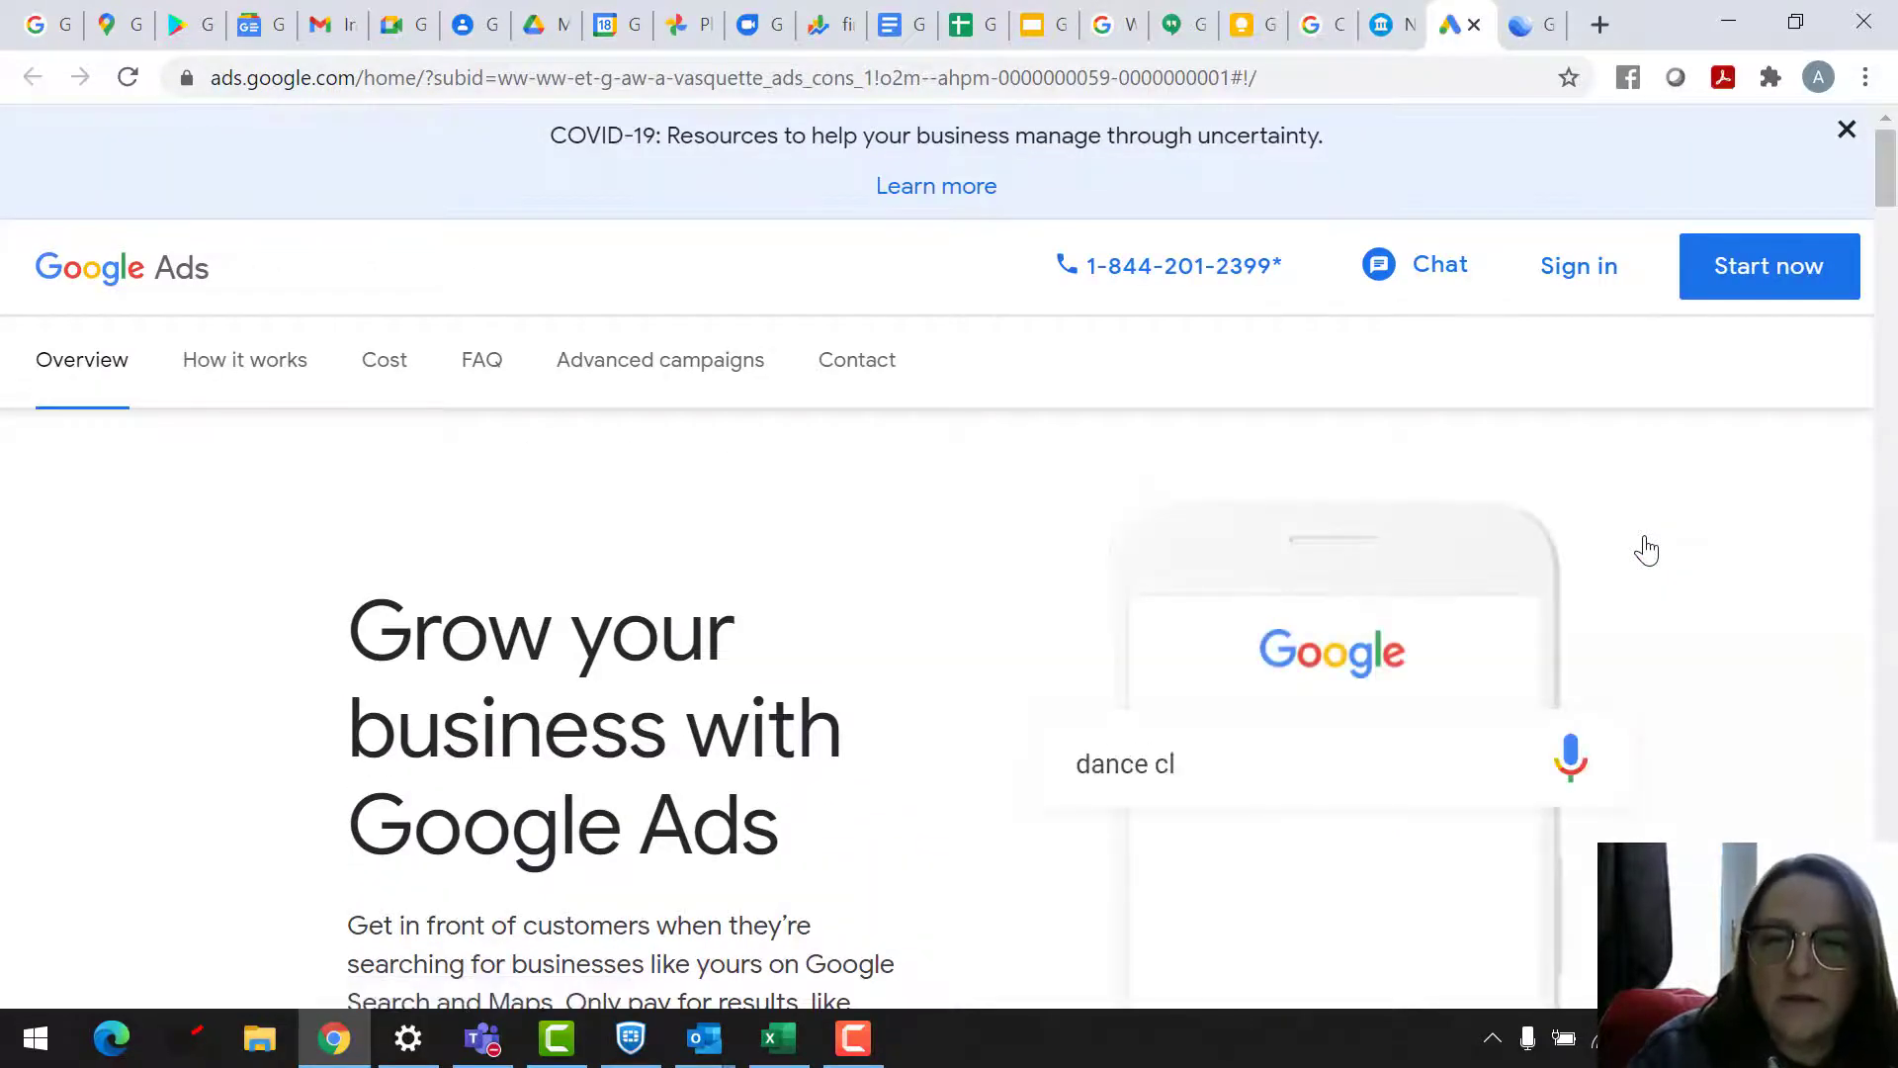
Look over the Google Ads overview, dismiss the COVID-19 banner and close the Google Ads page.
scroll(860, 583, down, 5)
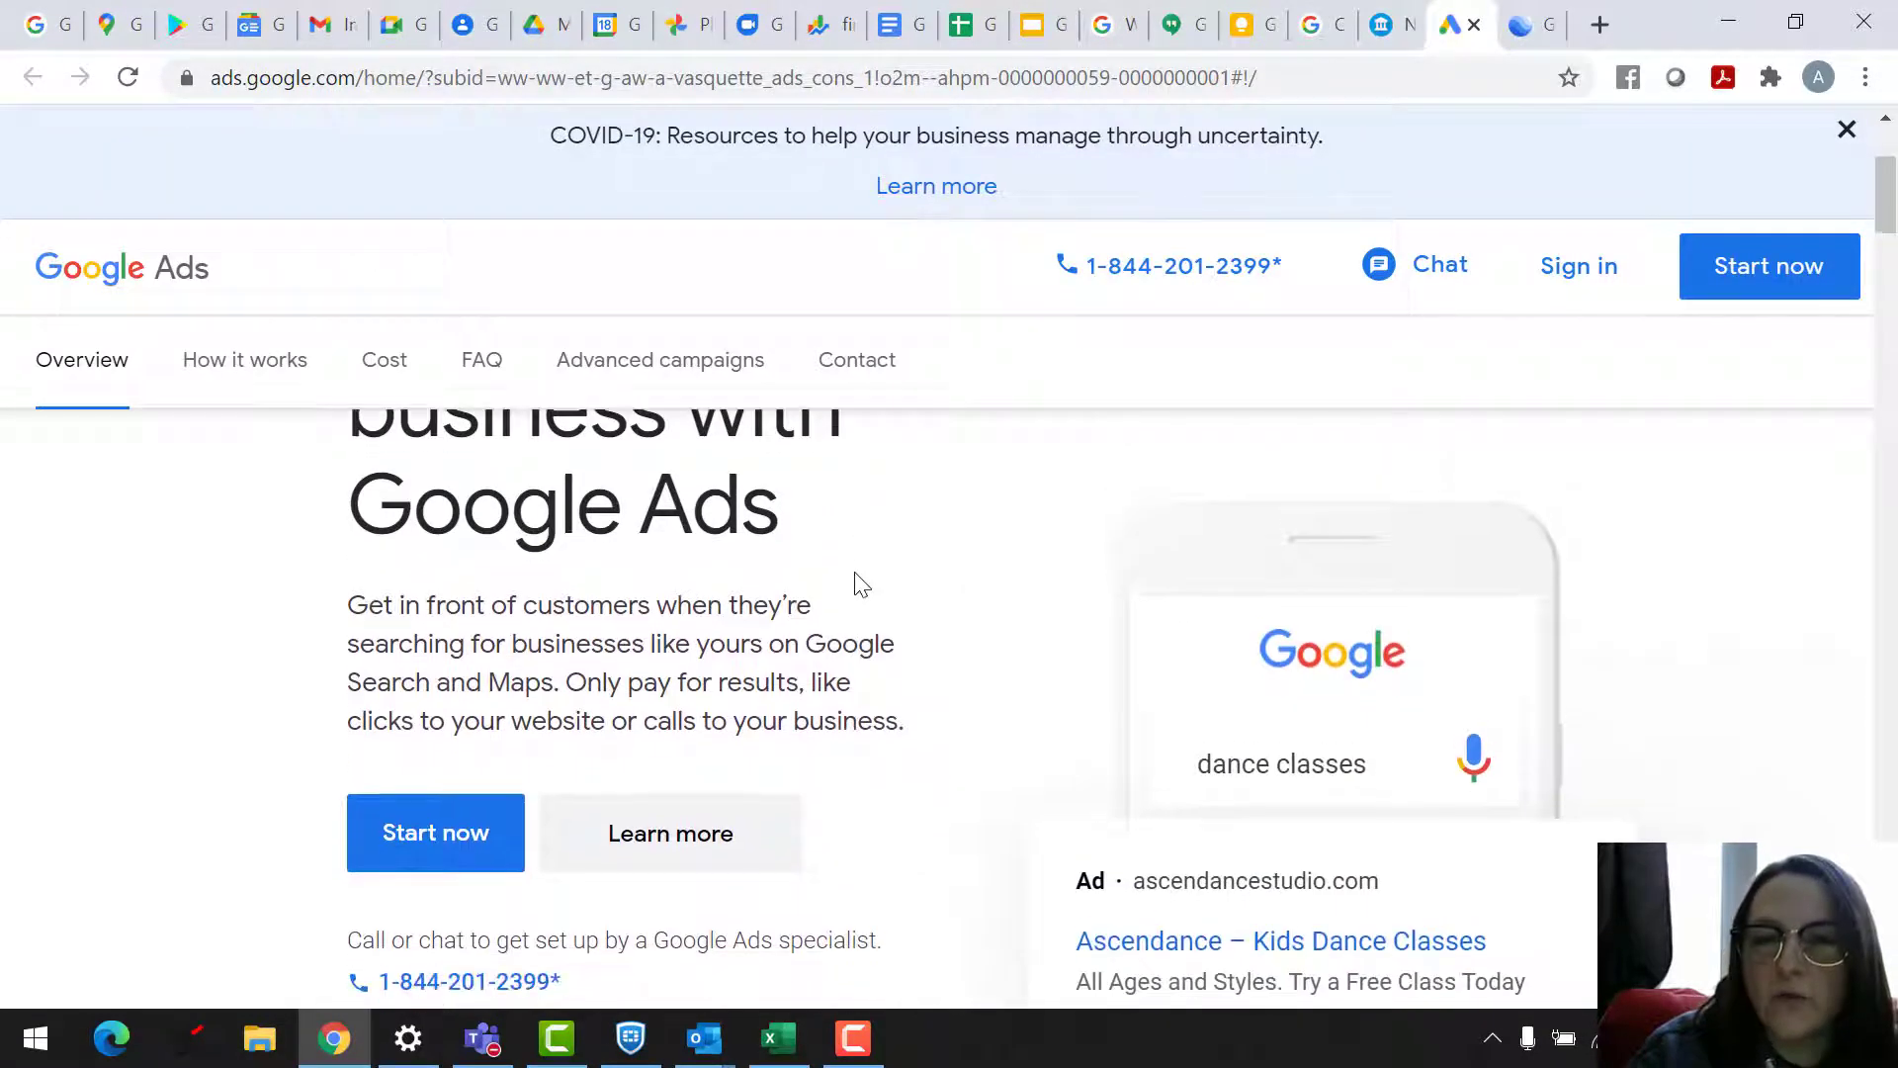
scroll(860, 583, up, 1)
scroll(858, 581, up, 4)
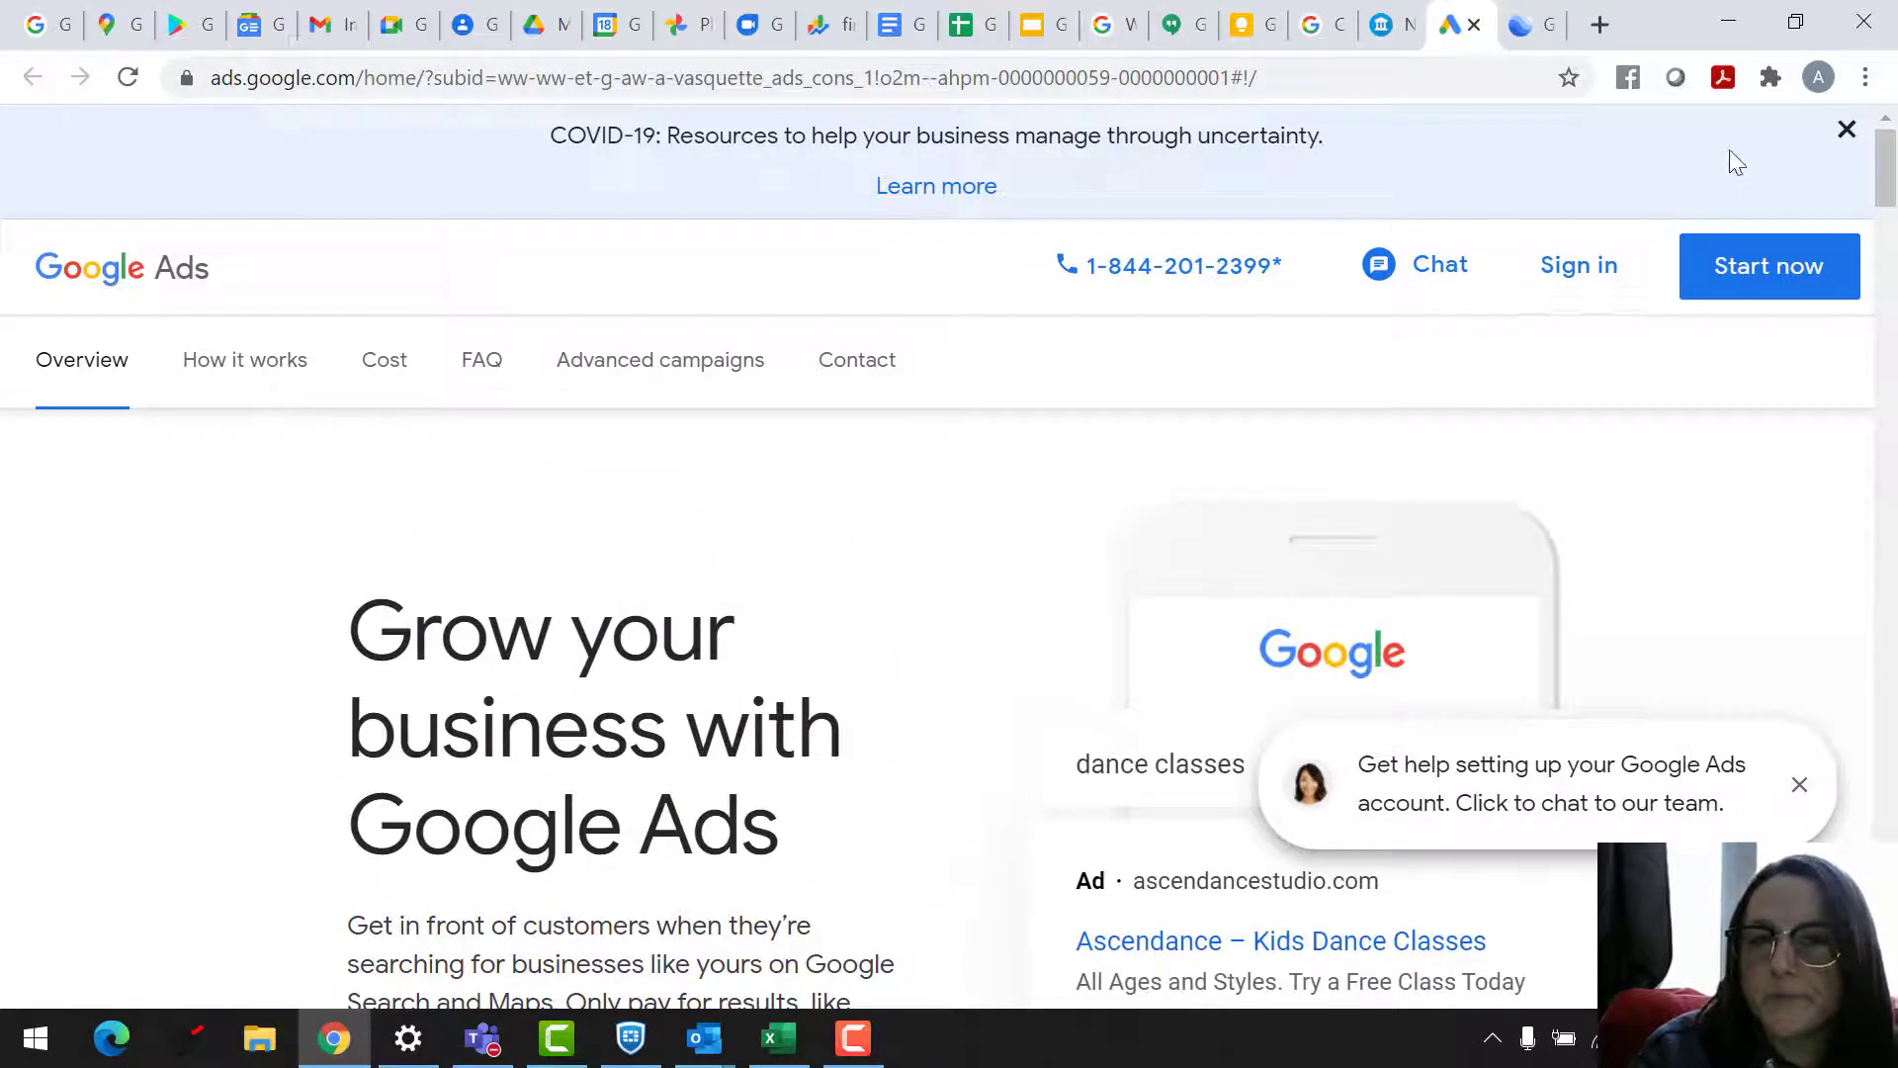
click(1847, 132)
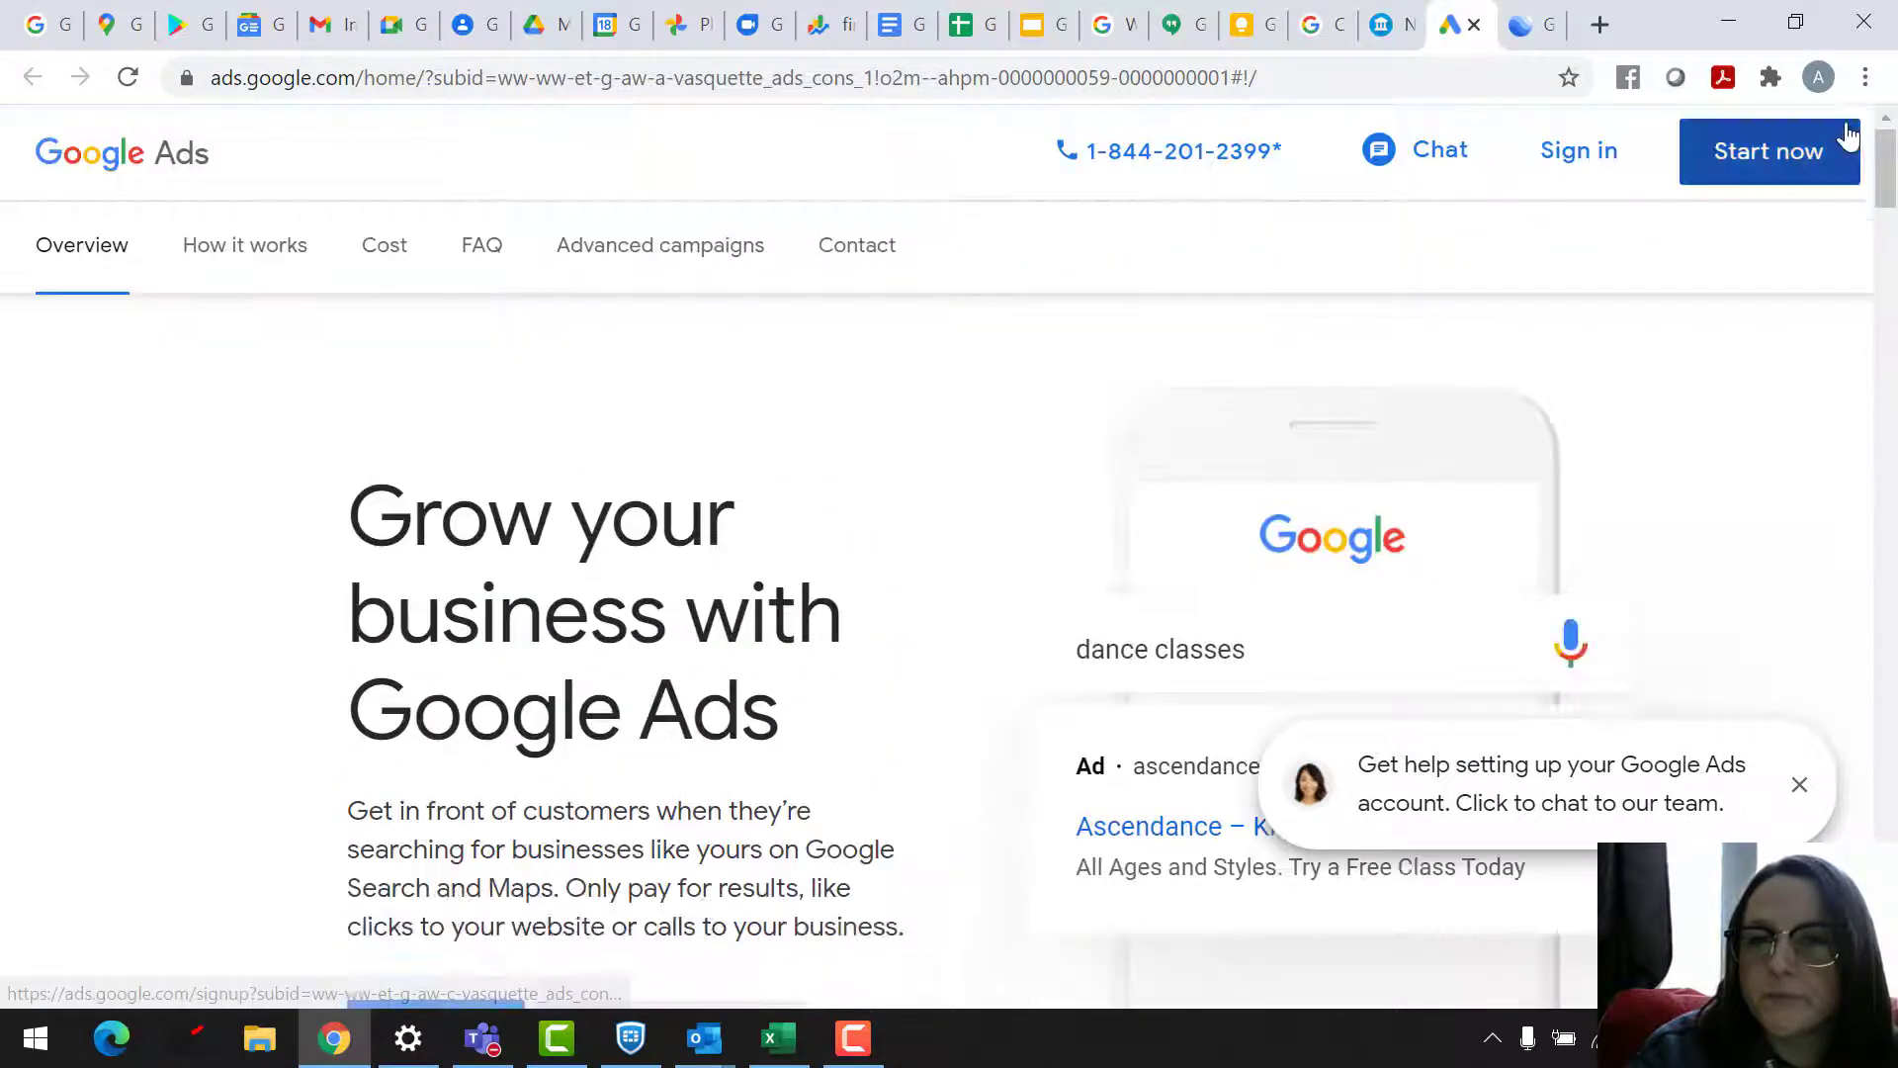
click(1478, 27)
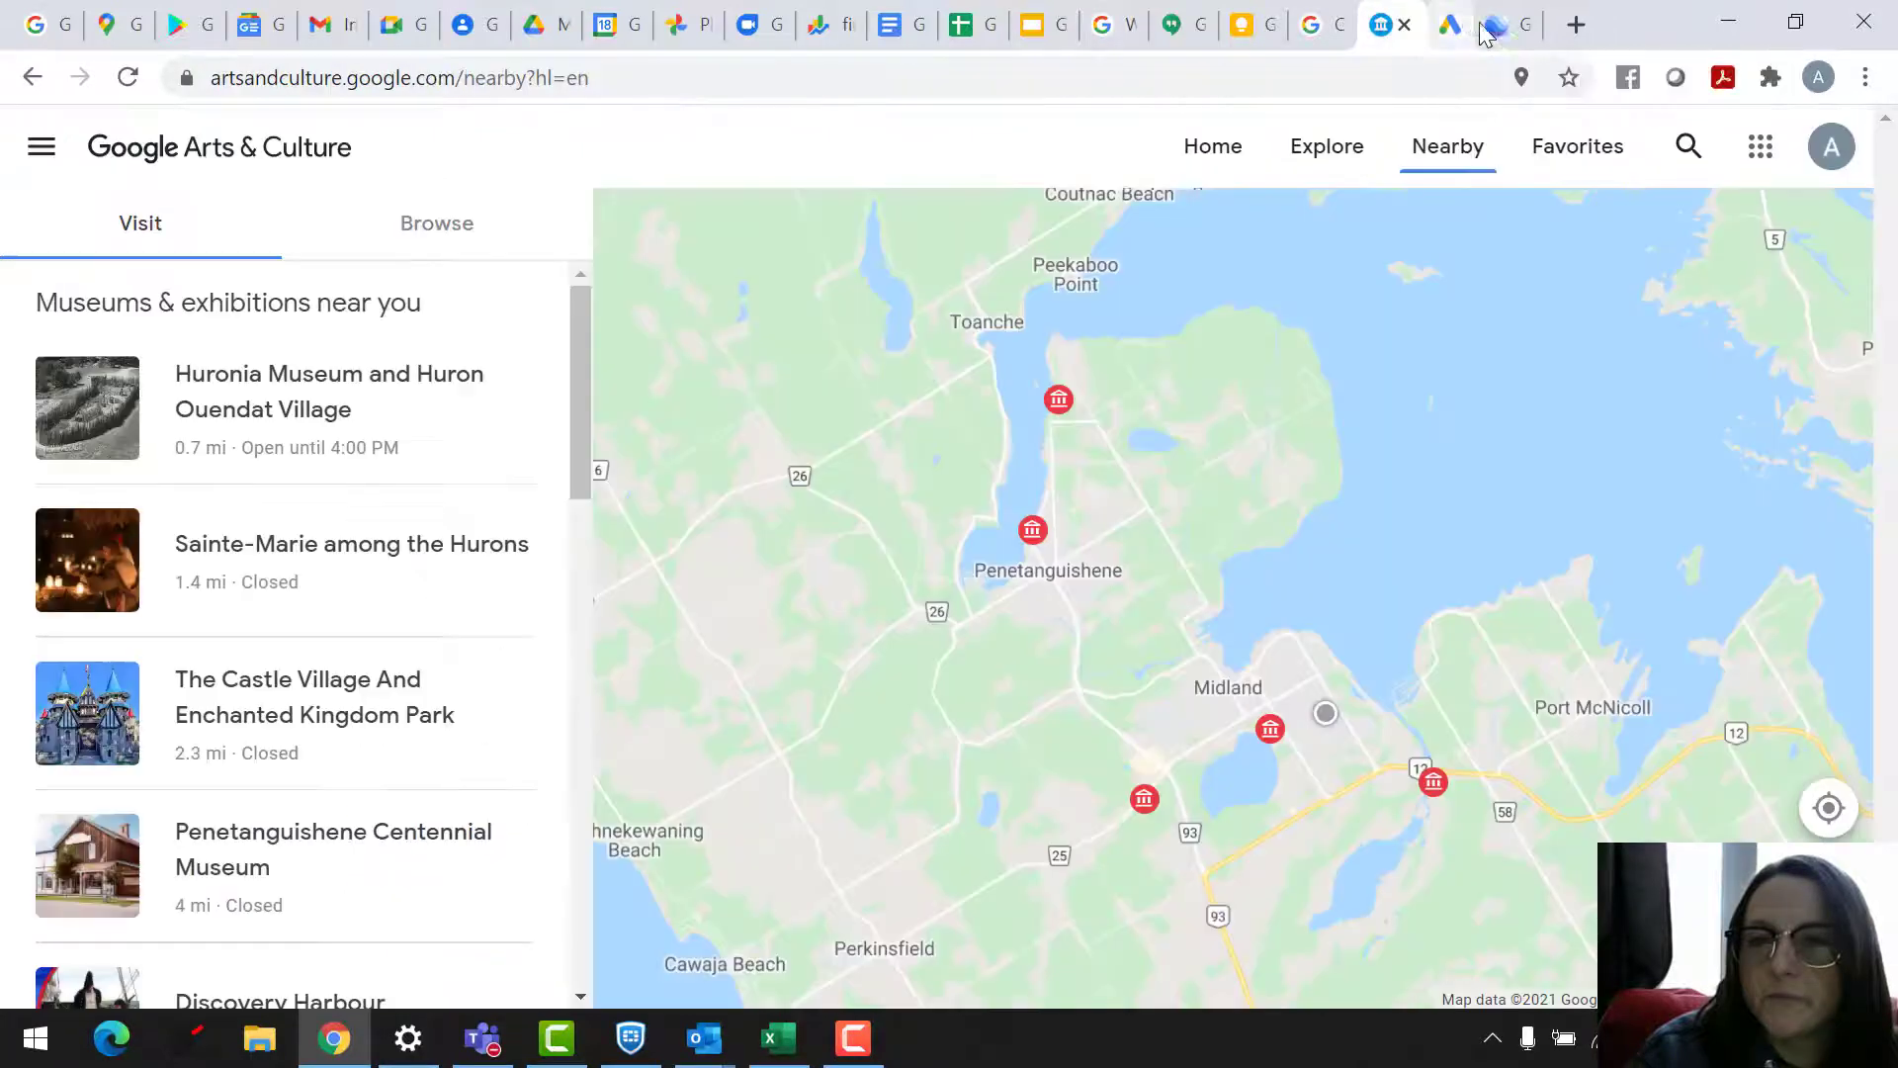
Open Podcasts from the Google apps on the Arts & Culture page.
click(1758, 150)
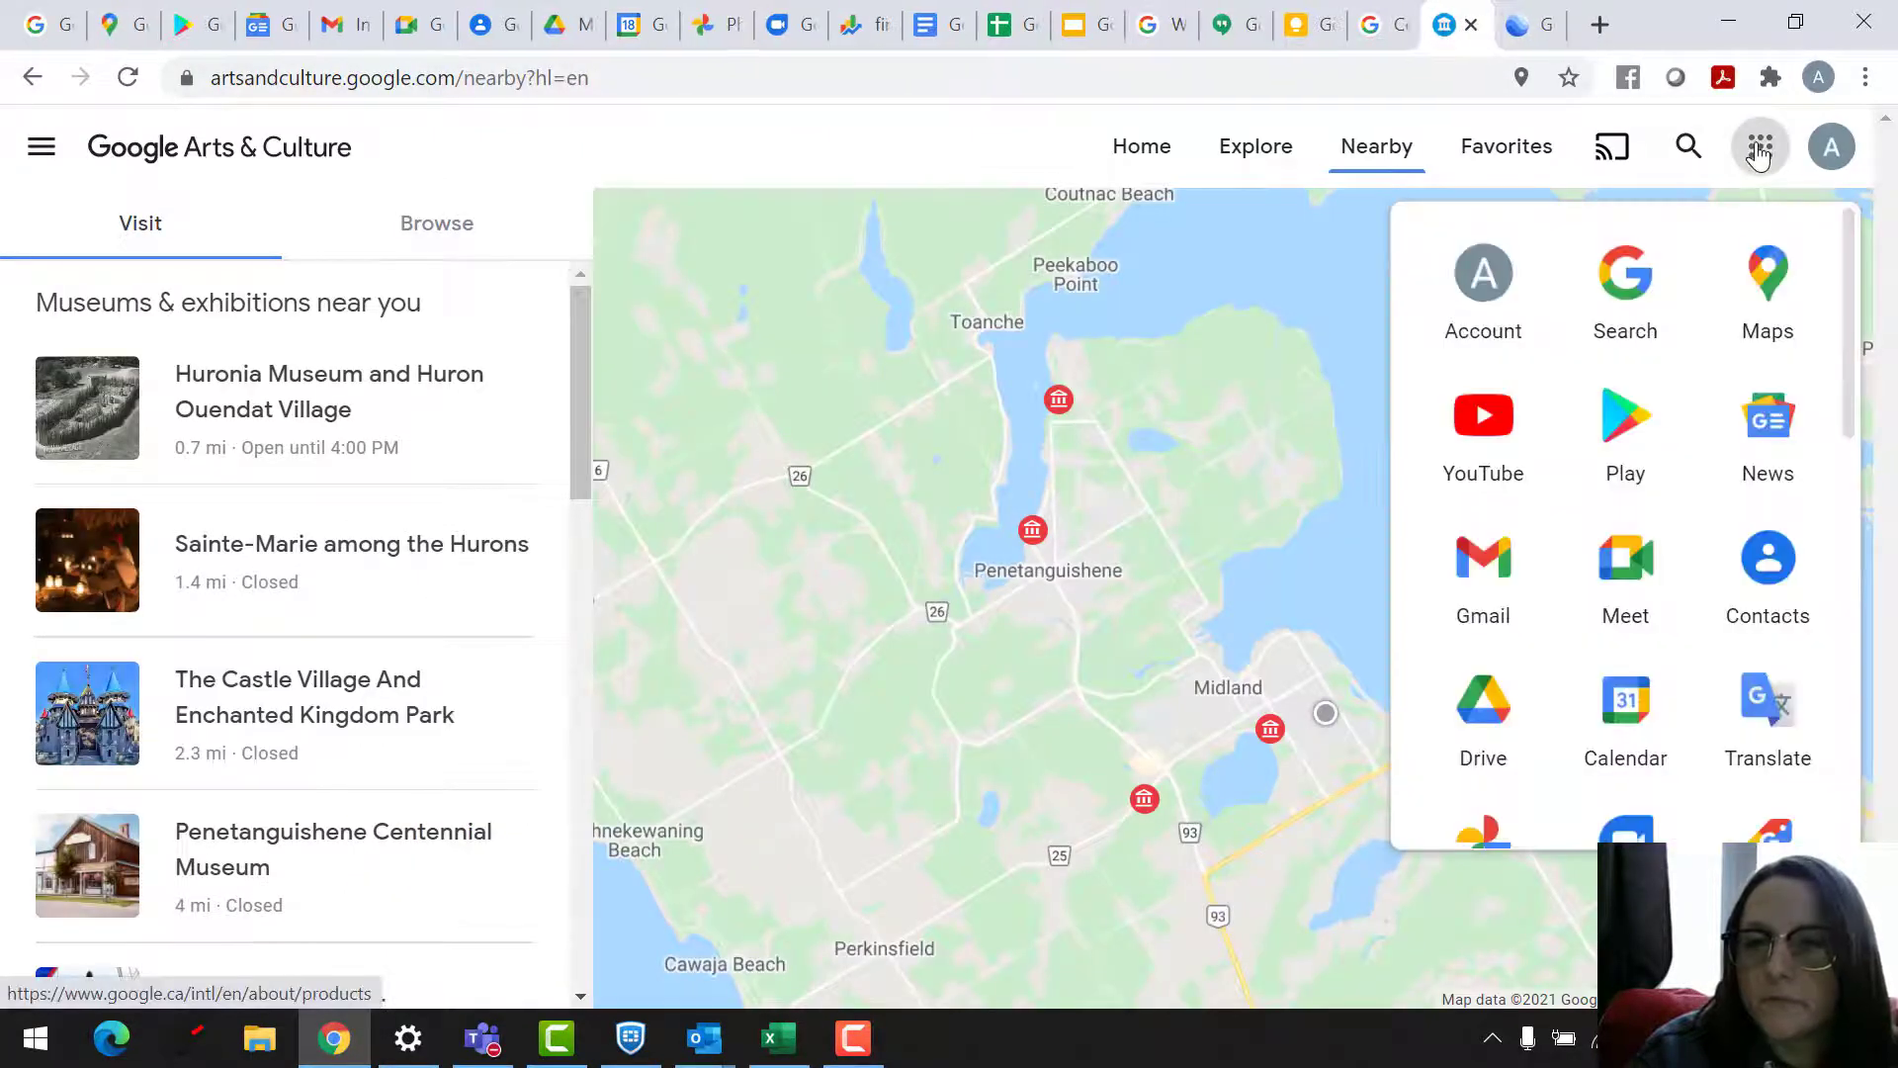
scroll(1730, 425, down, 8)
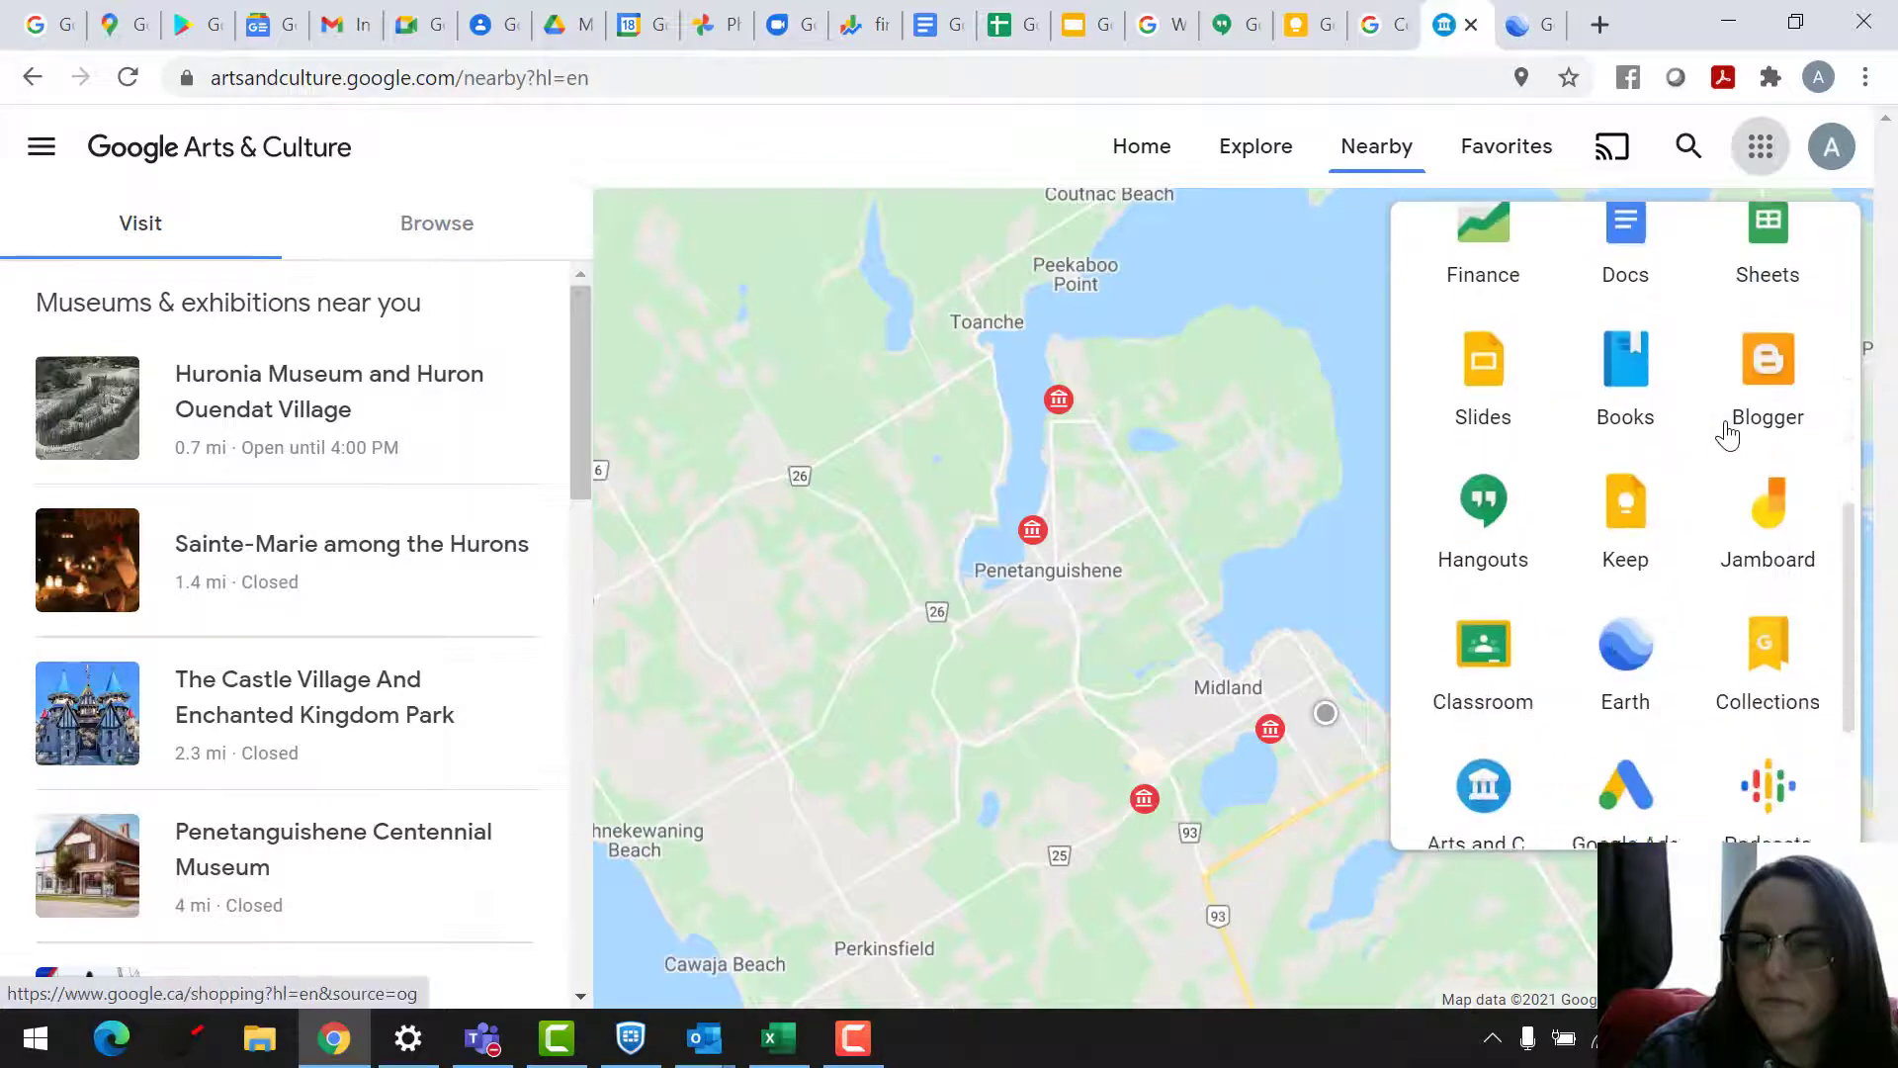
scroll(1727, 433, down, 3)
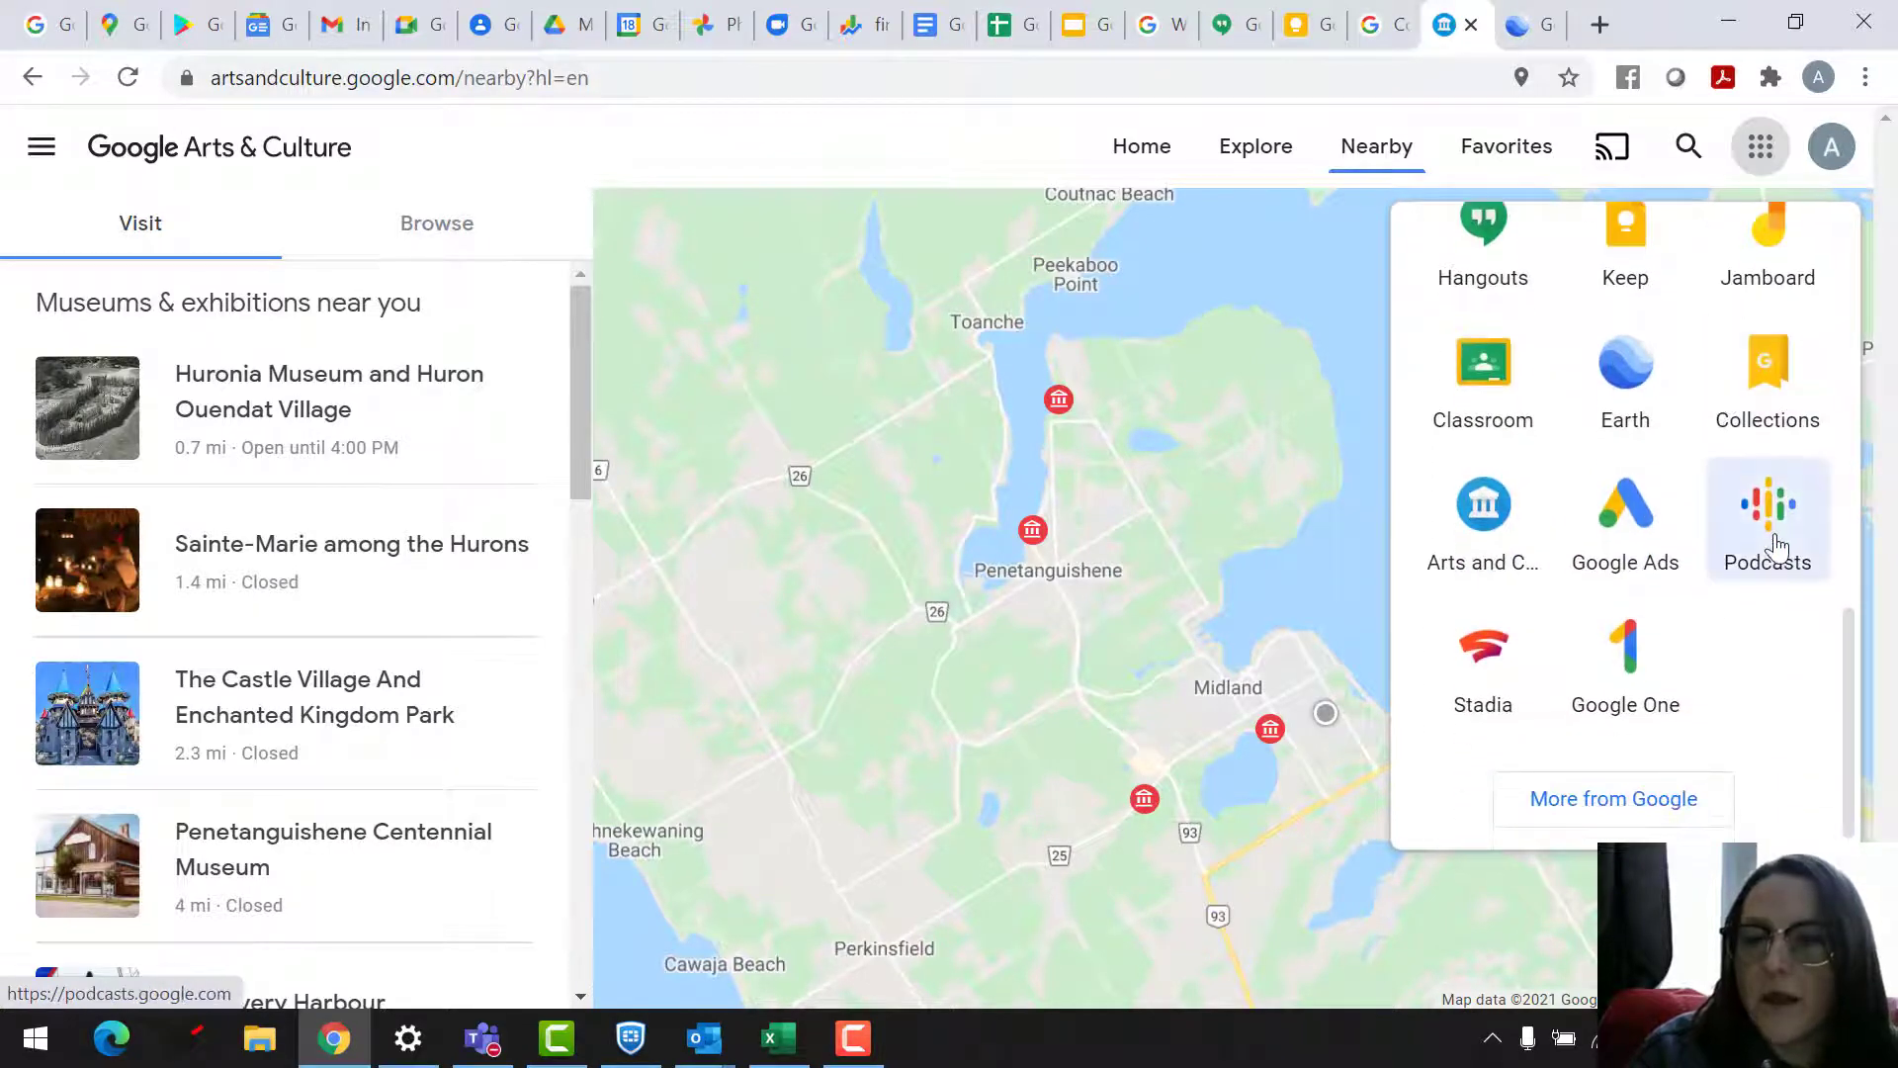
click(1776, 546)
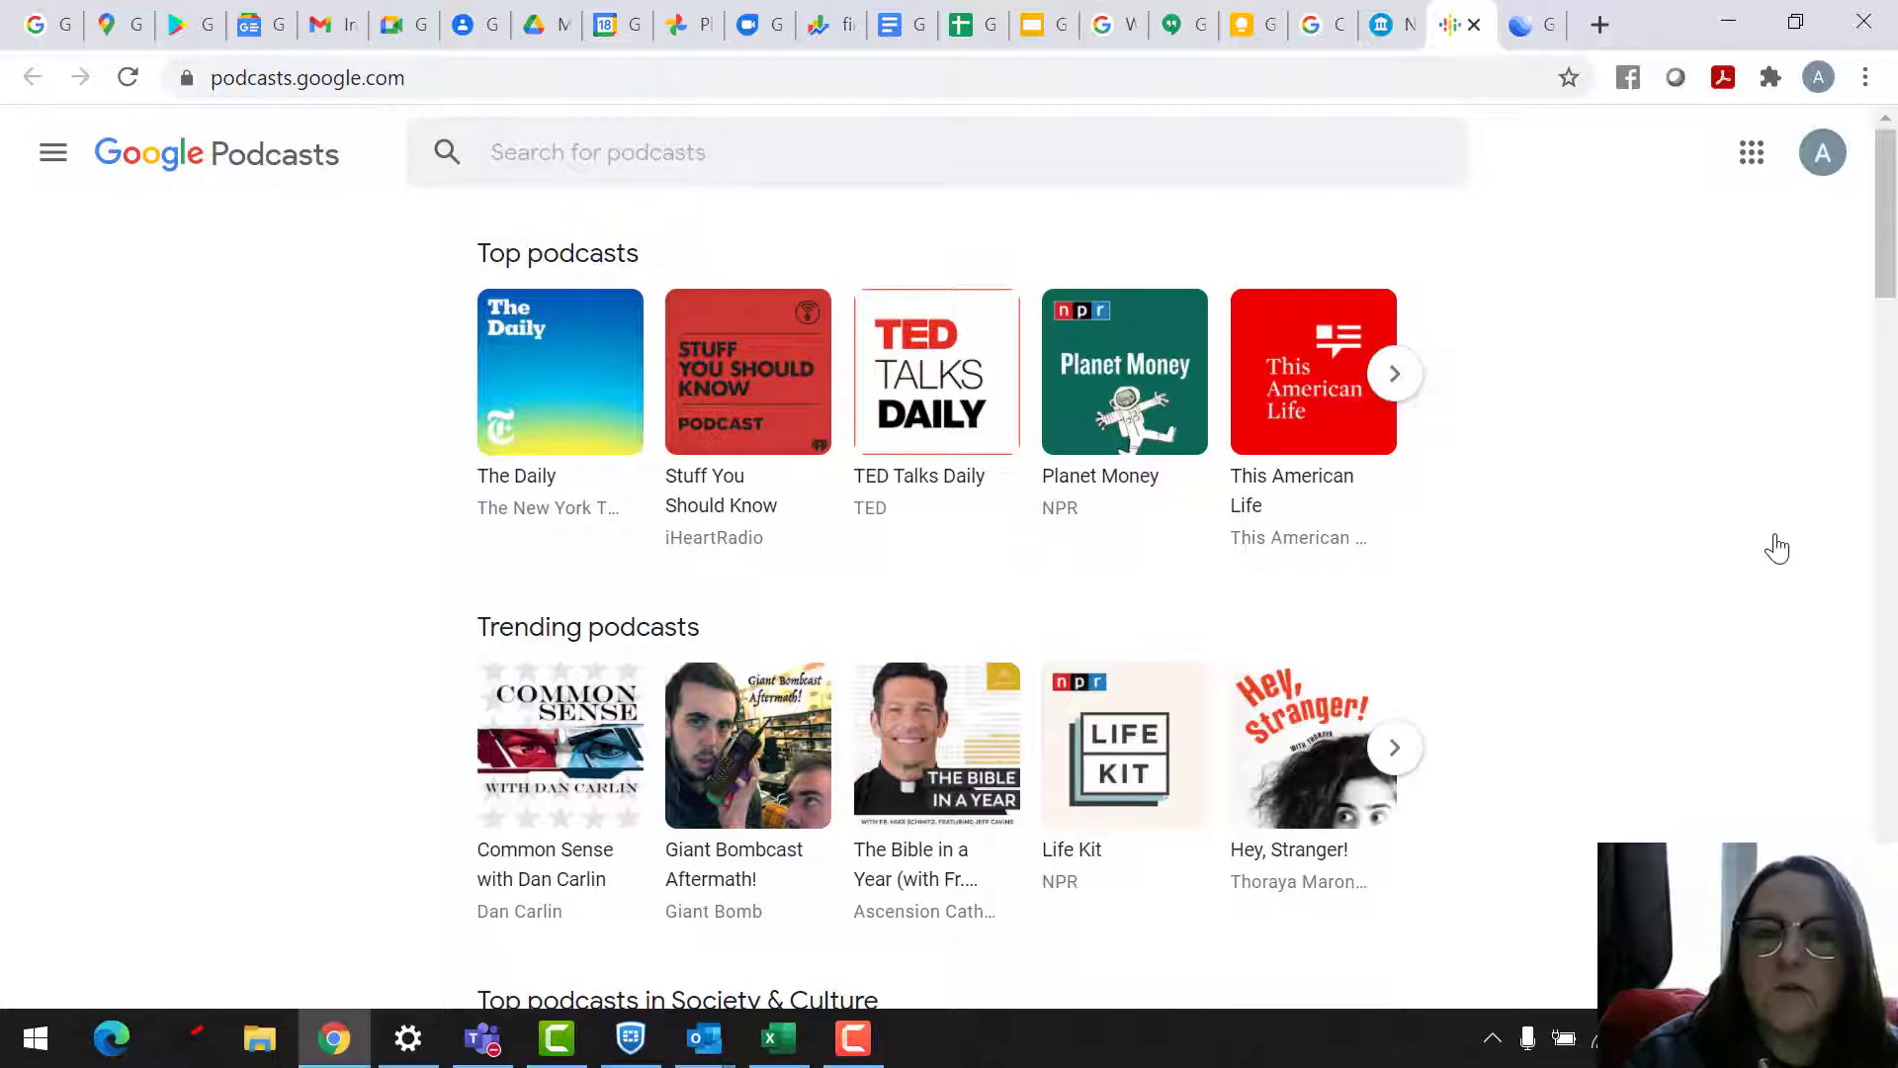
Browse the top and trending podcasts by category on the Google Podcasts home page.
scroll(1777, 546, down, 4)
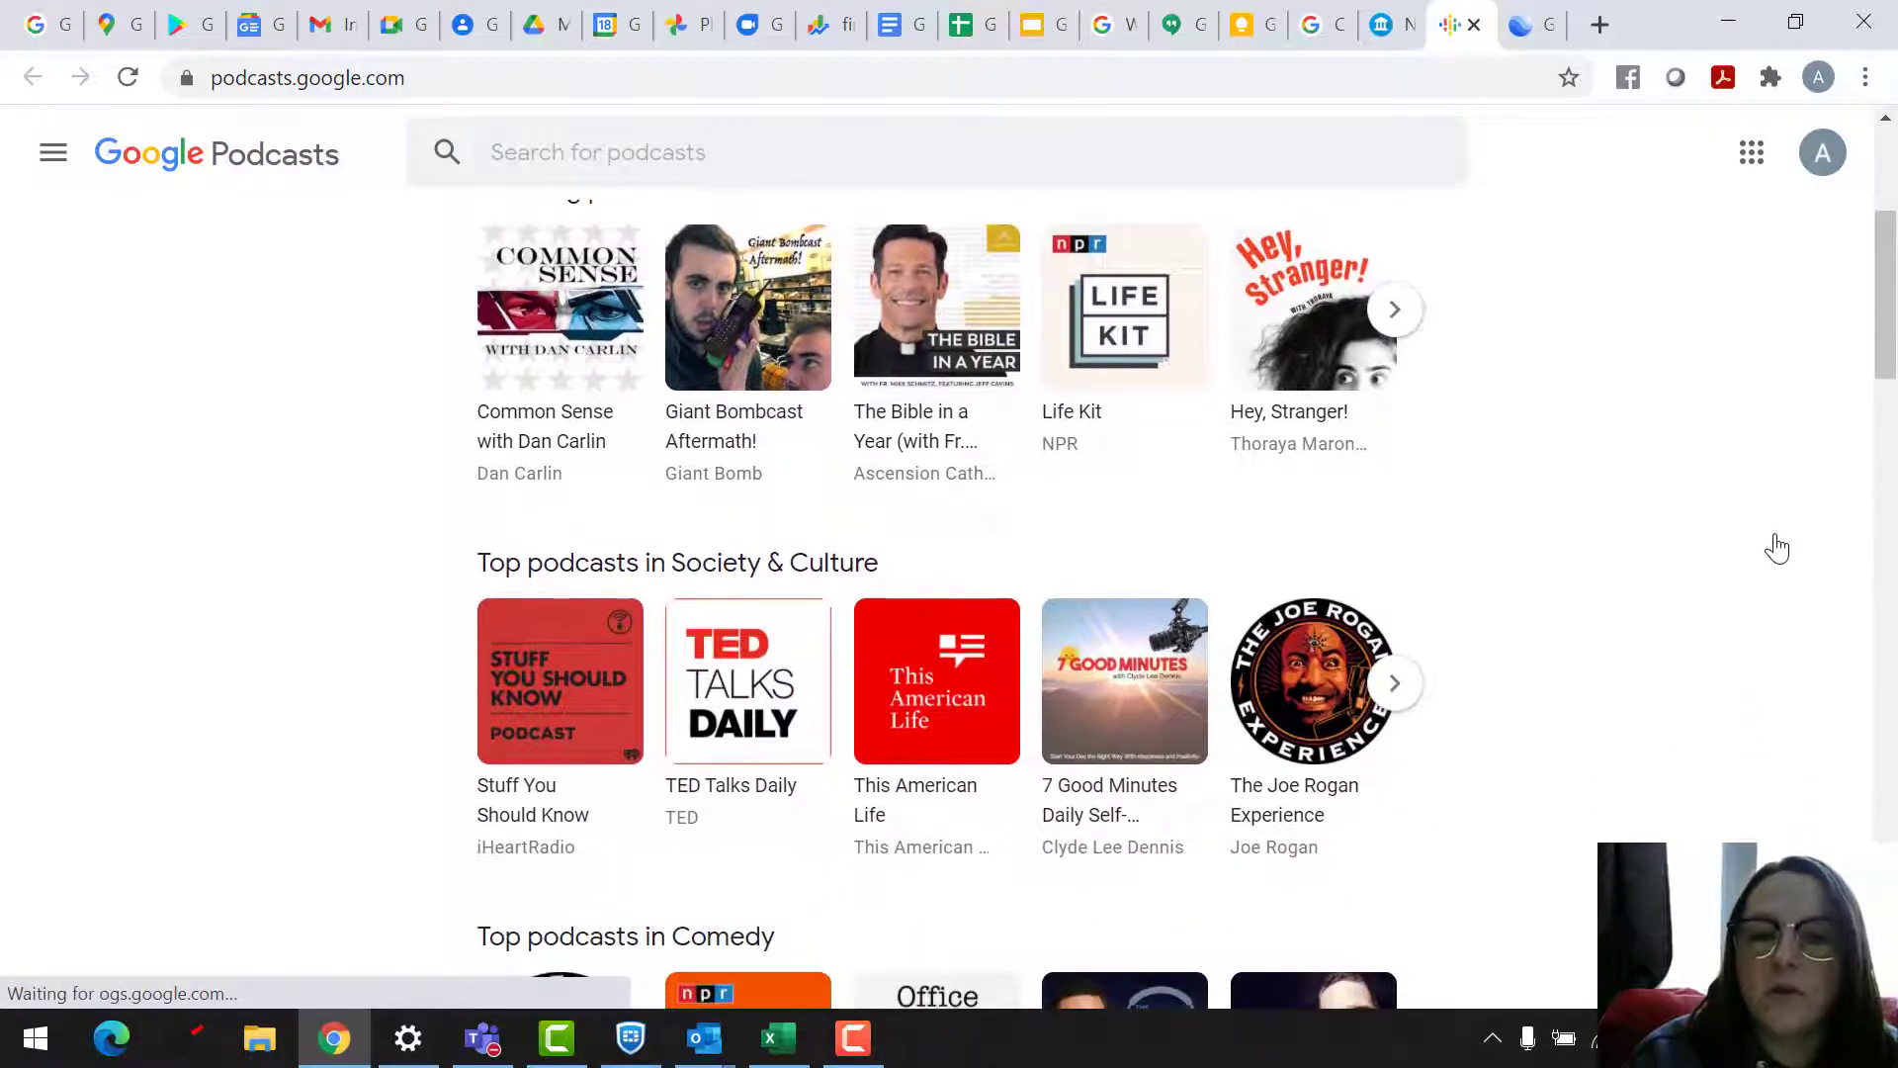
scroll(1776, 546, down, 2)
scroll(1776, 547, down, 3)
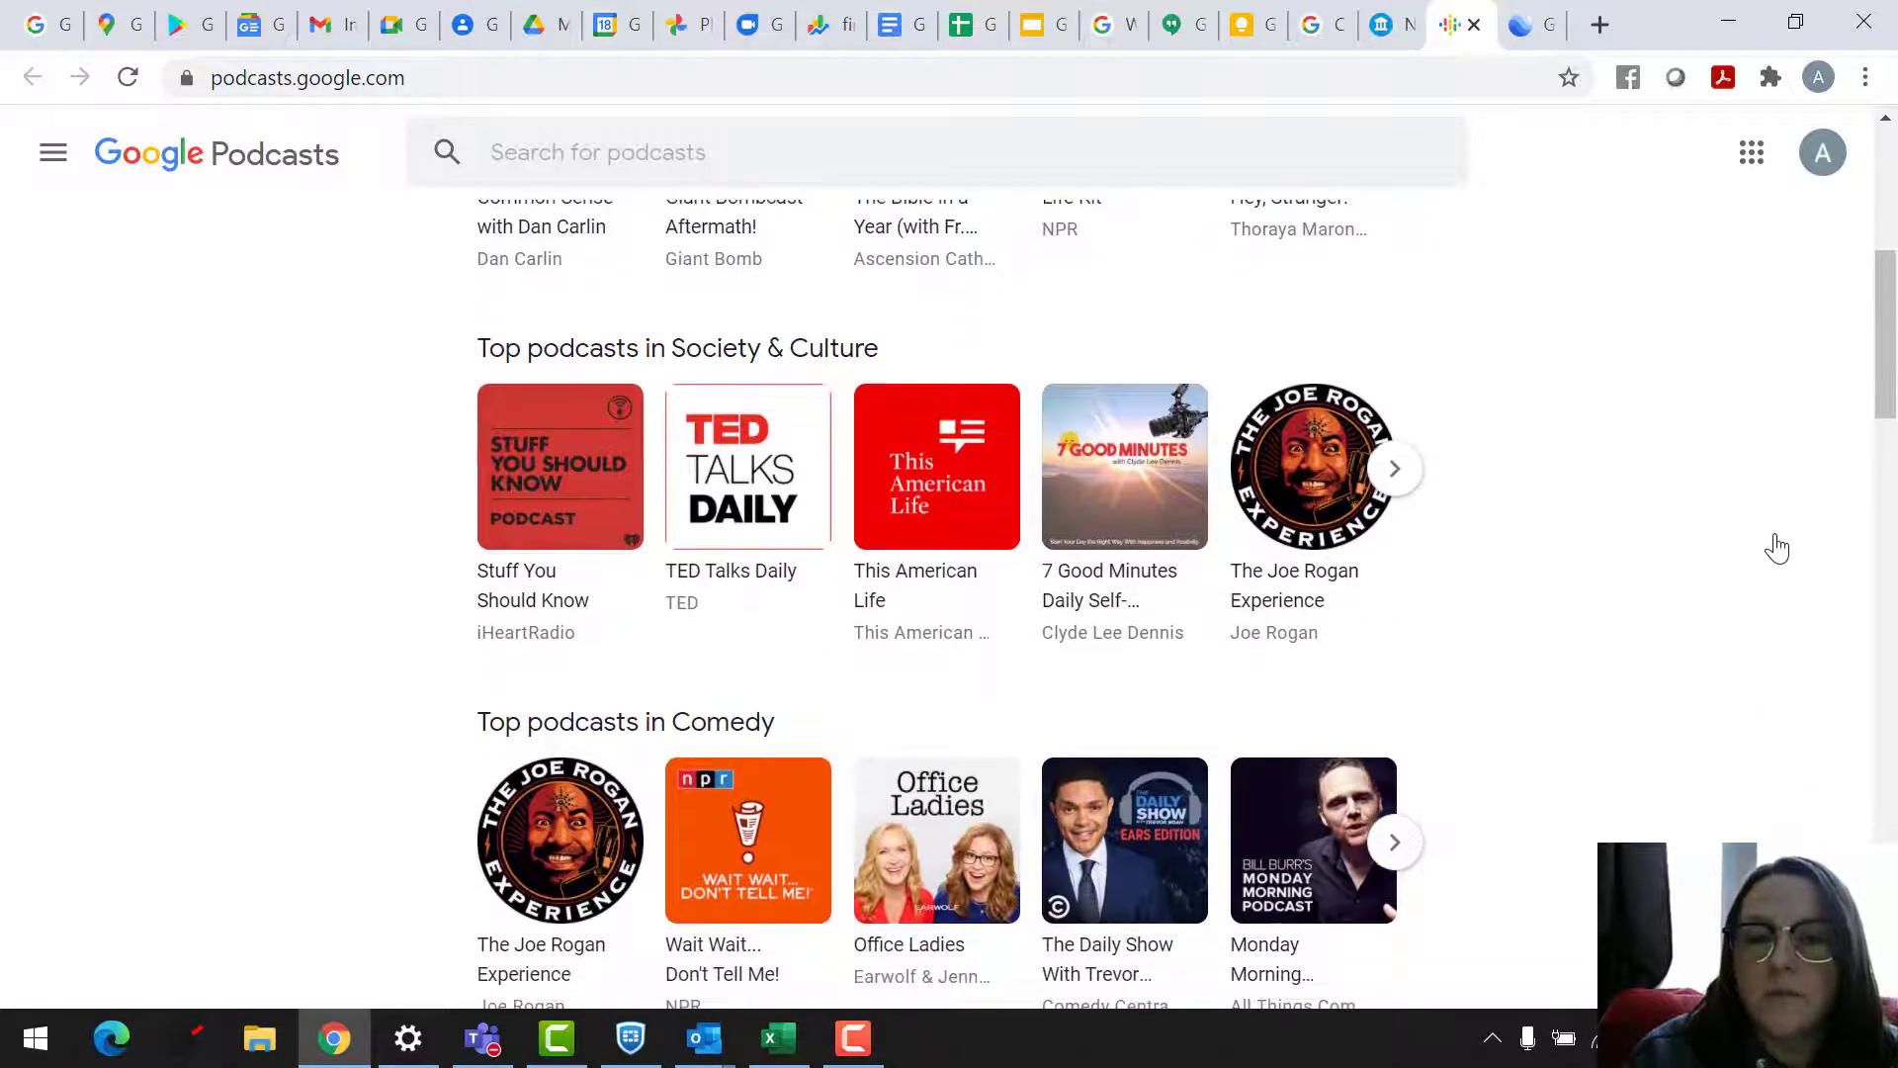
scroll(1776, 547, down, 3)
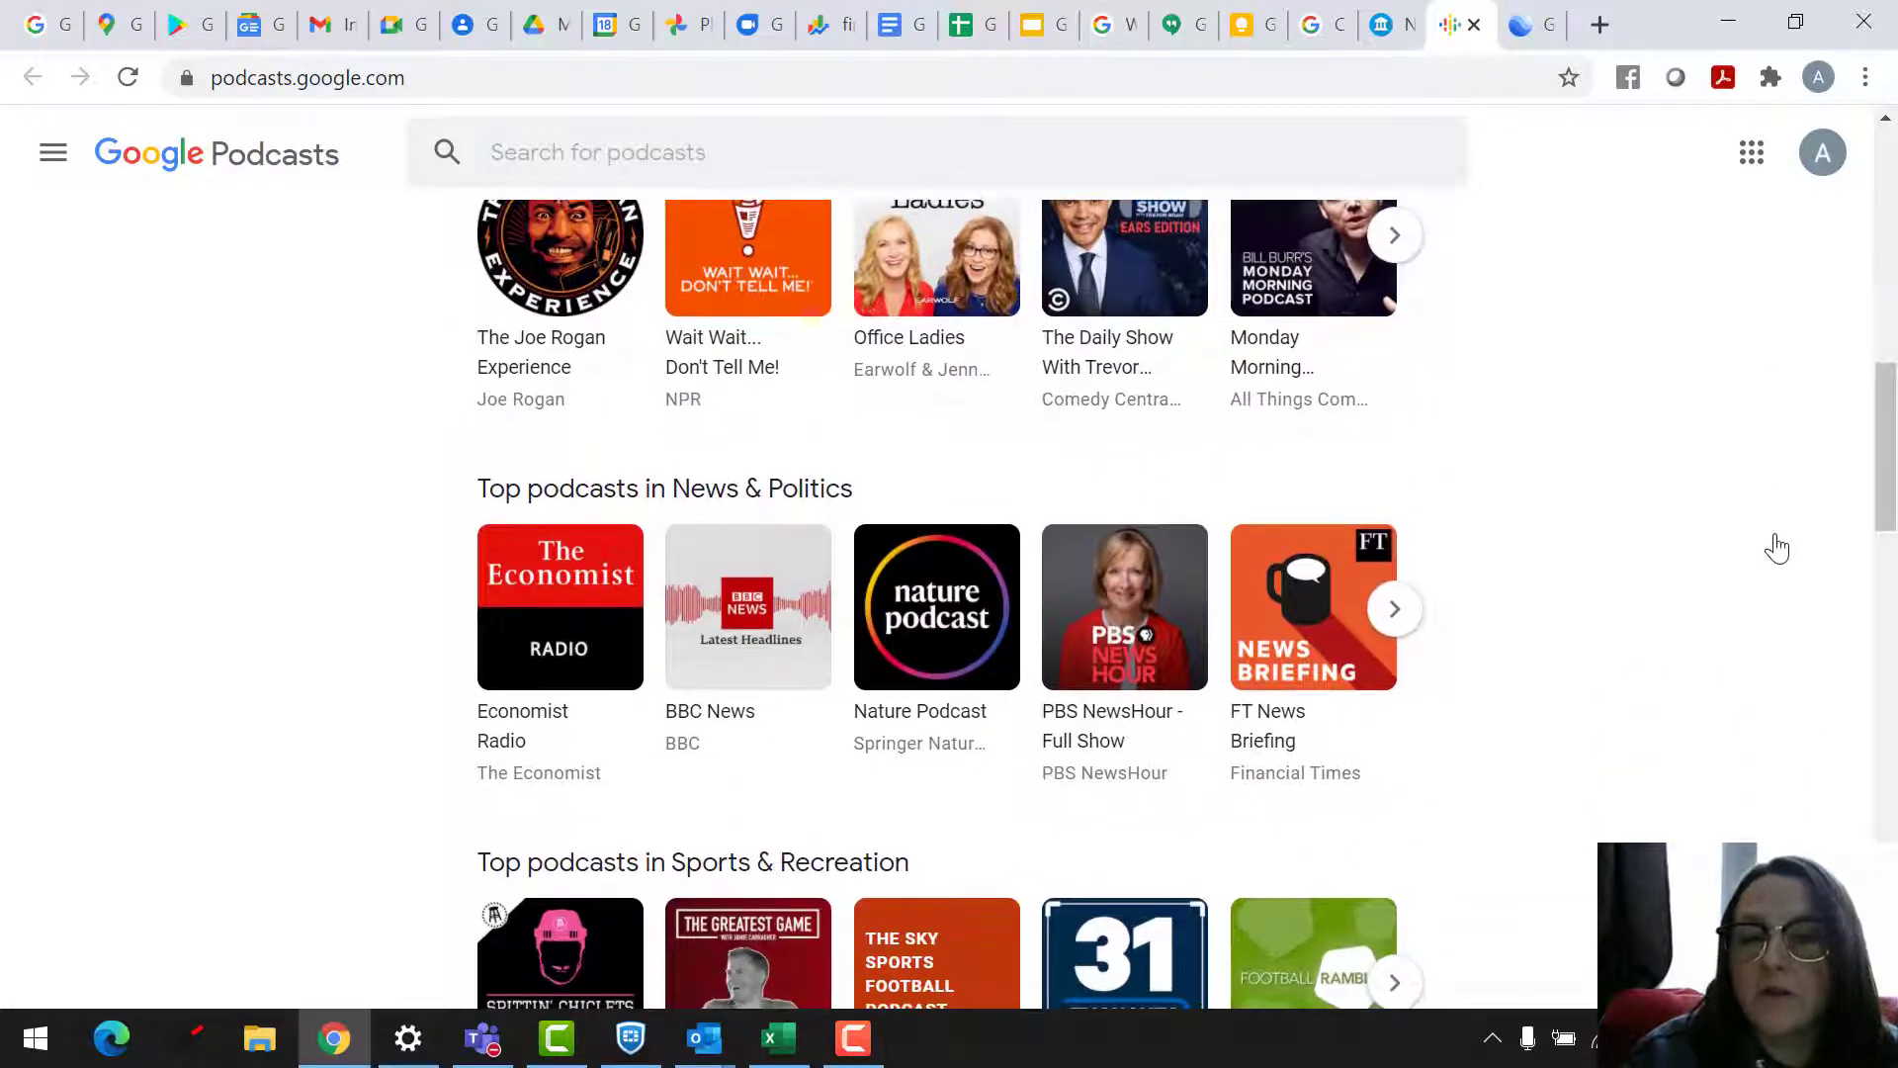
scroll(1776, 547, down, 3)
scroll(1777, 547, down, 3)
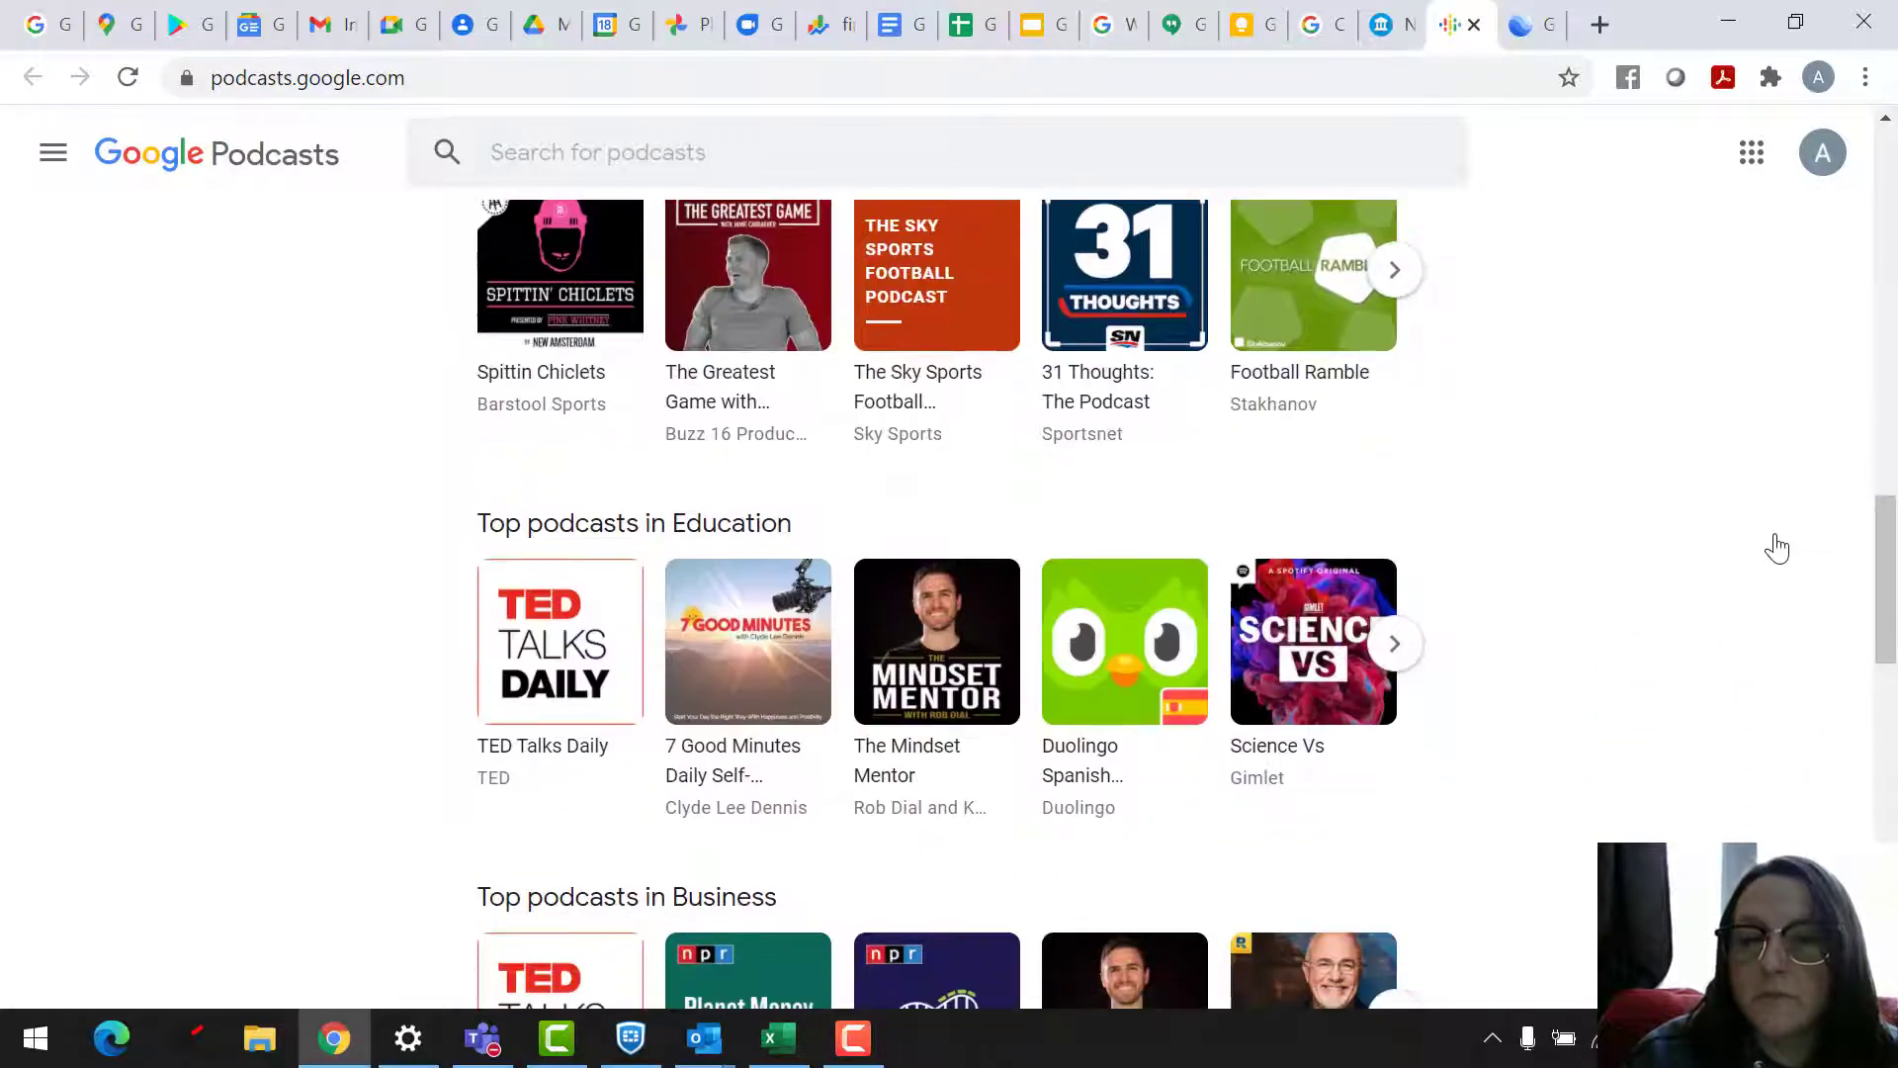
scroll(1776, 546, up, 12)
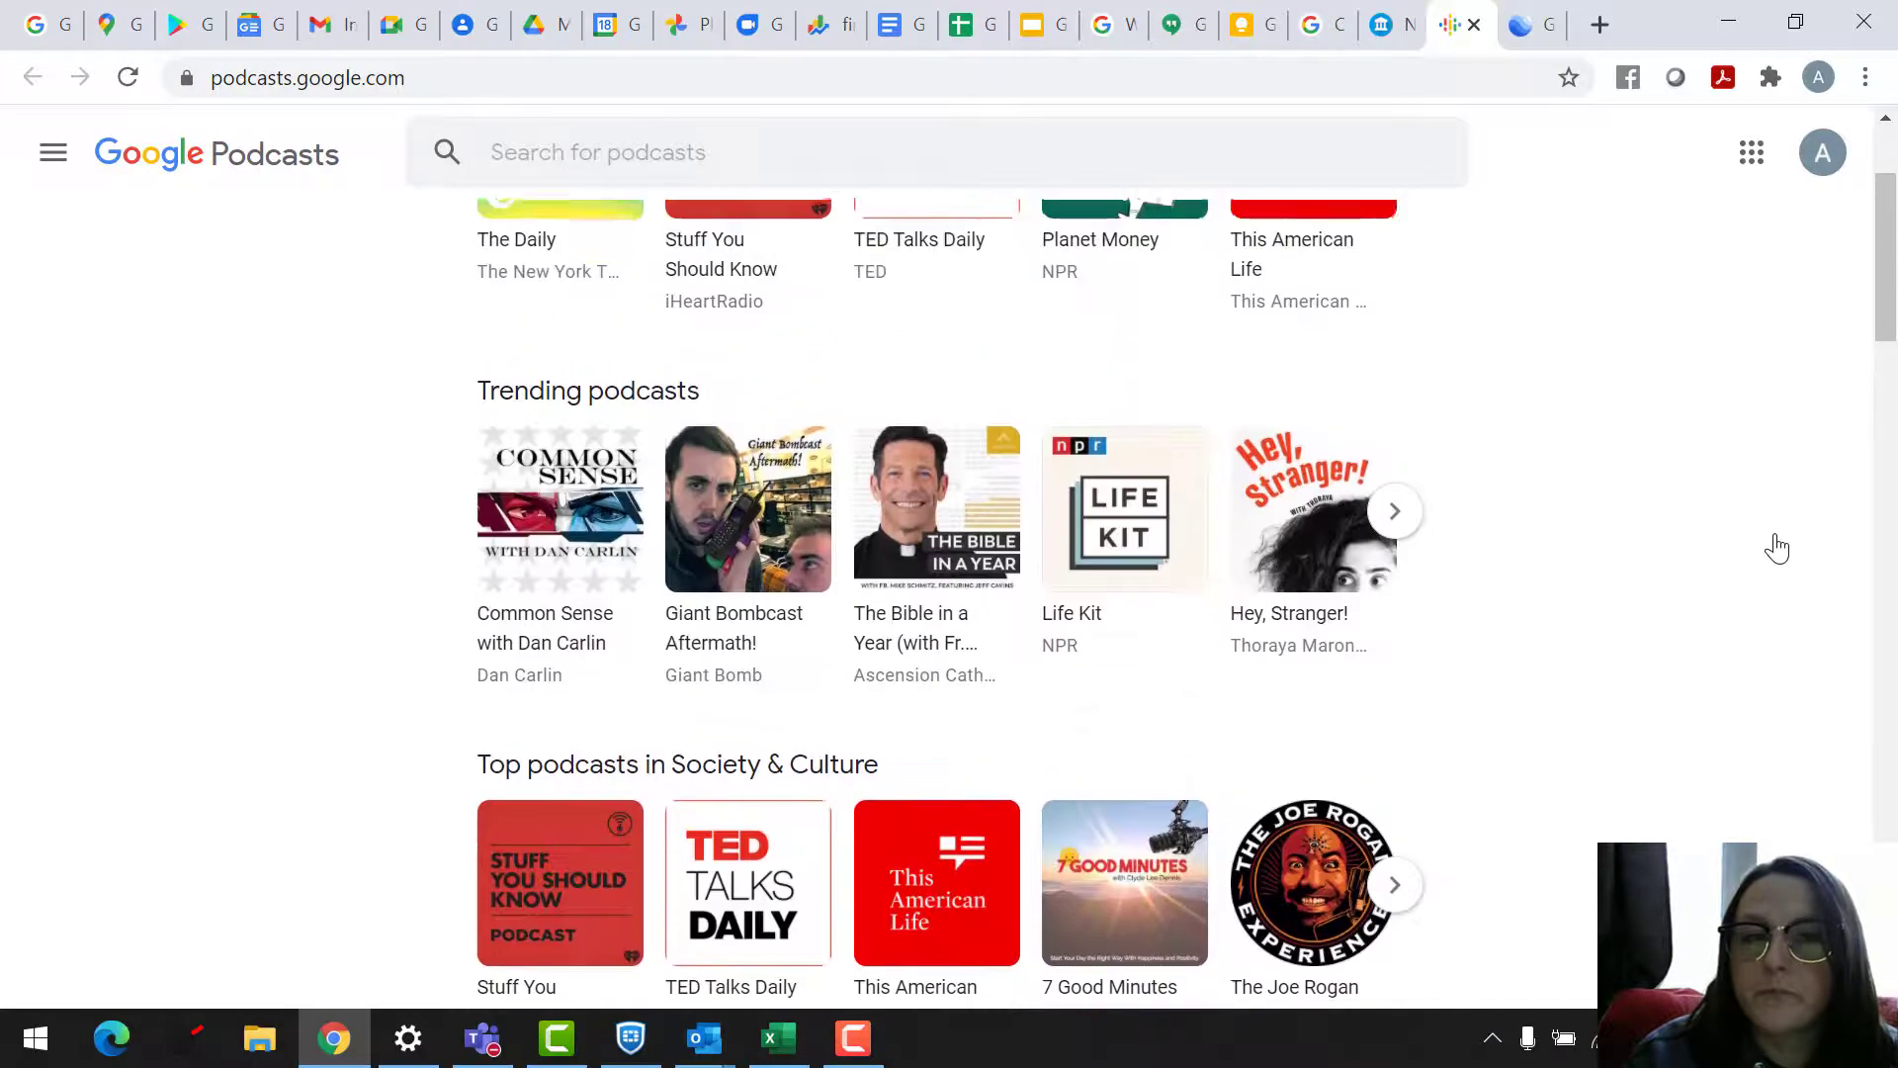
scroll(1776, 547, up, 2)
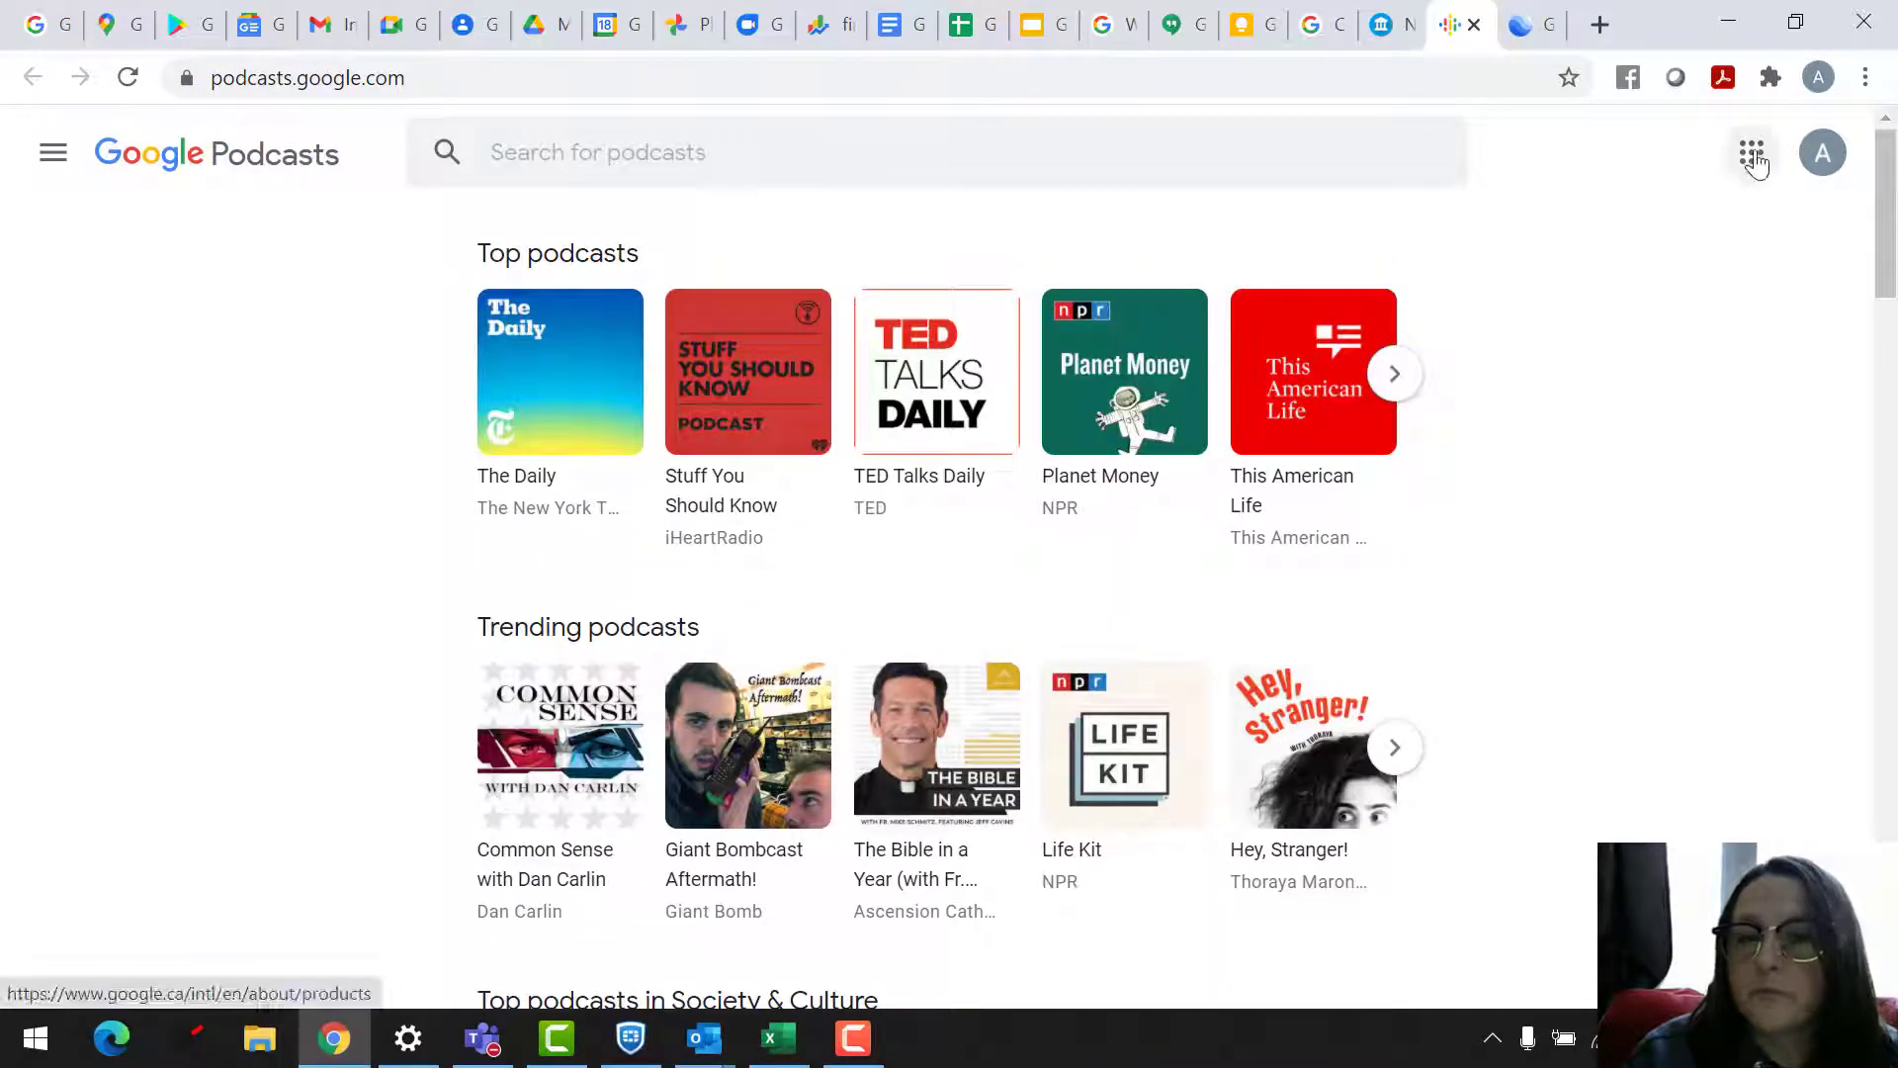
Open Stadia from the Google apps to view its landing page, then close it to return to Google Podcasts.
click(1752, 153)
scroll(1713, 423, down, 9)
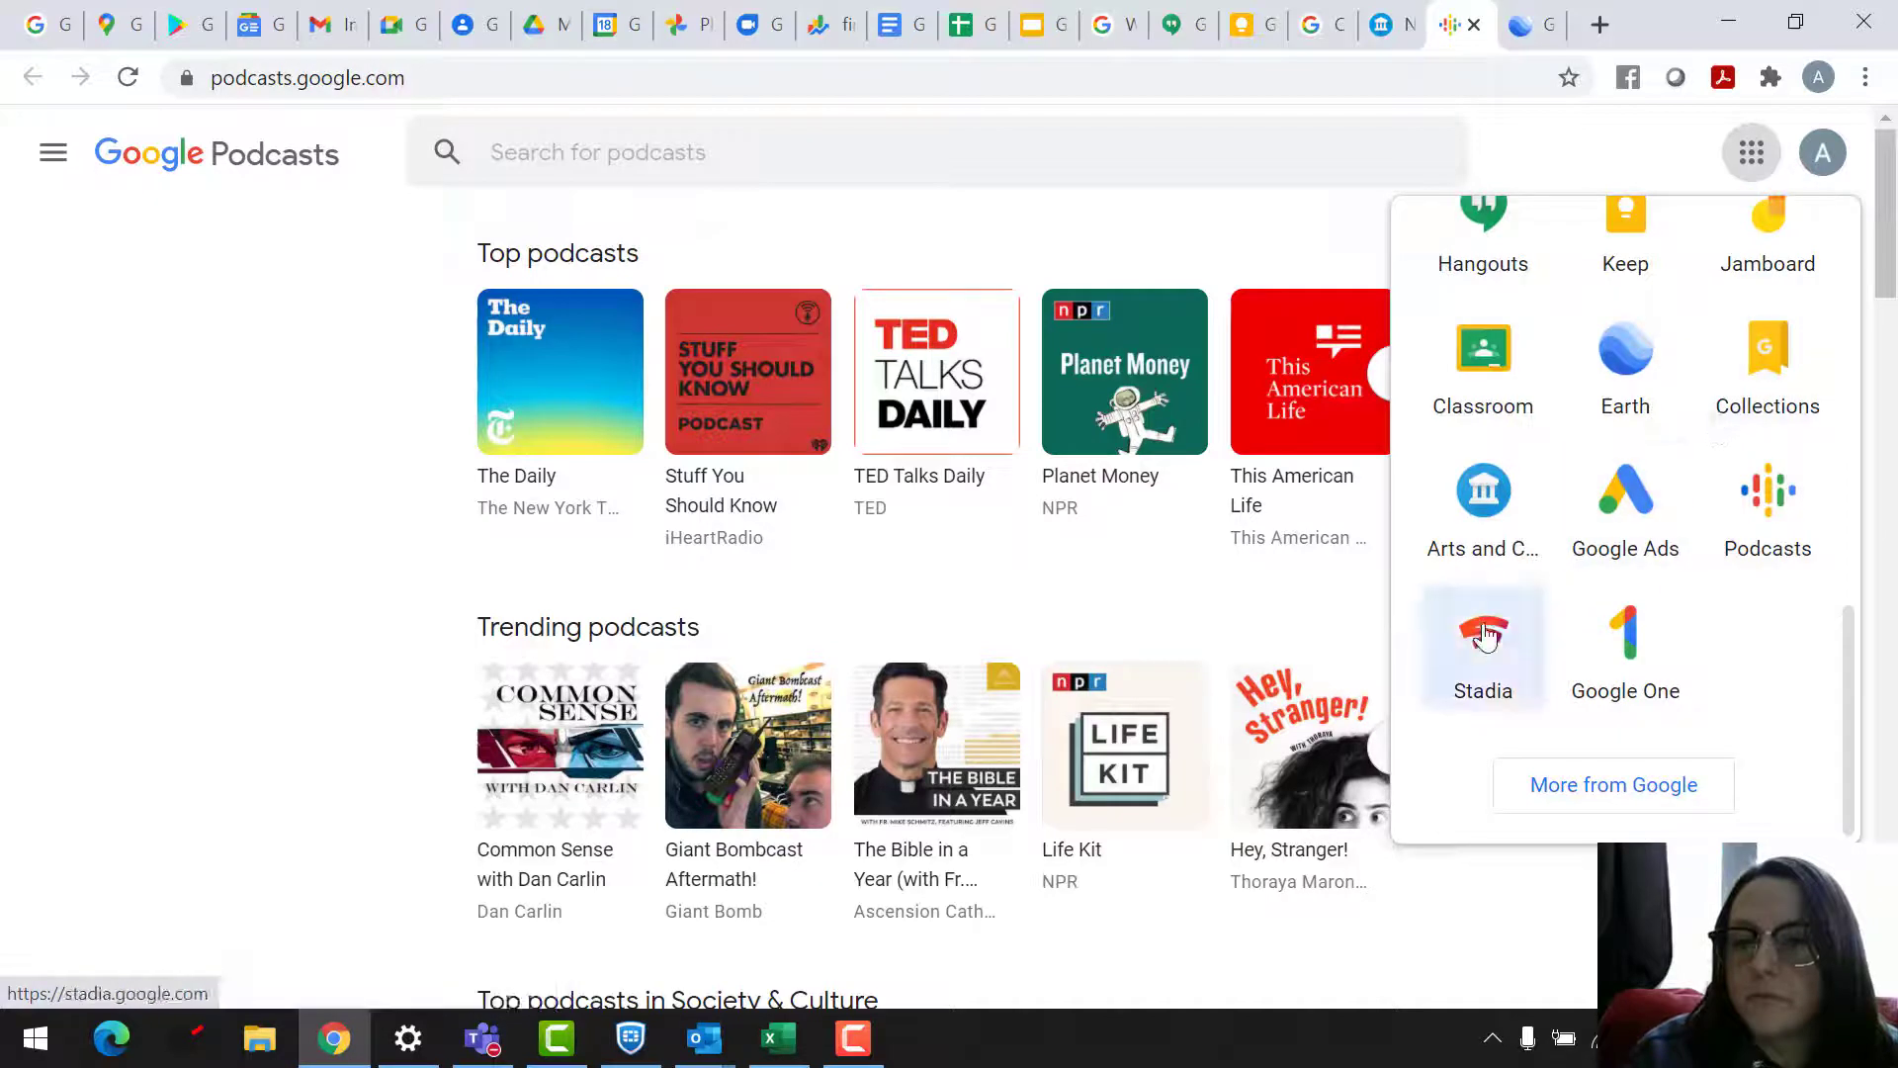
click(1485, 638)
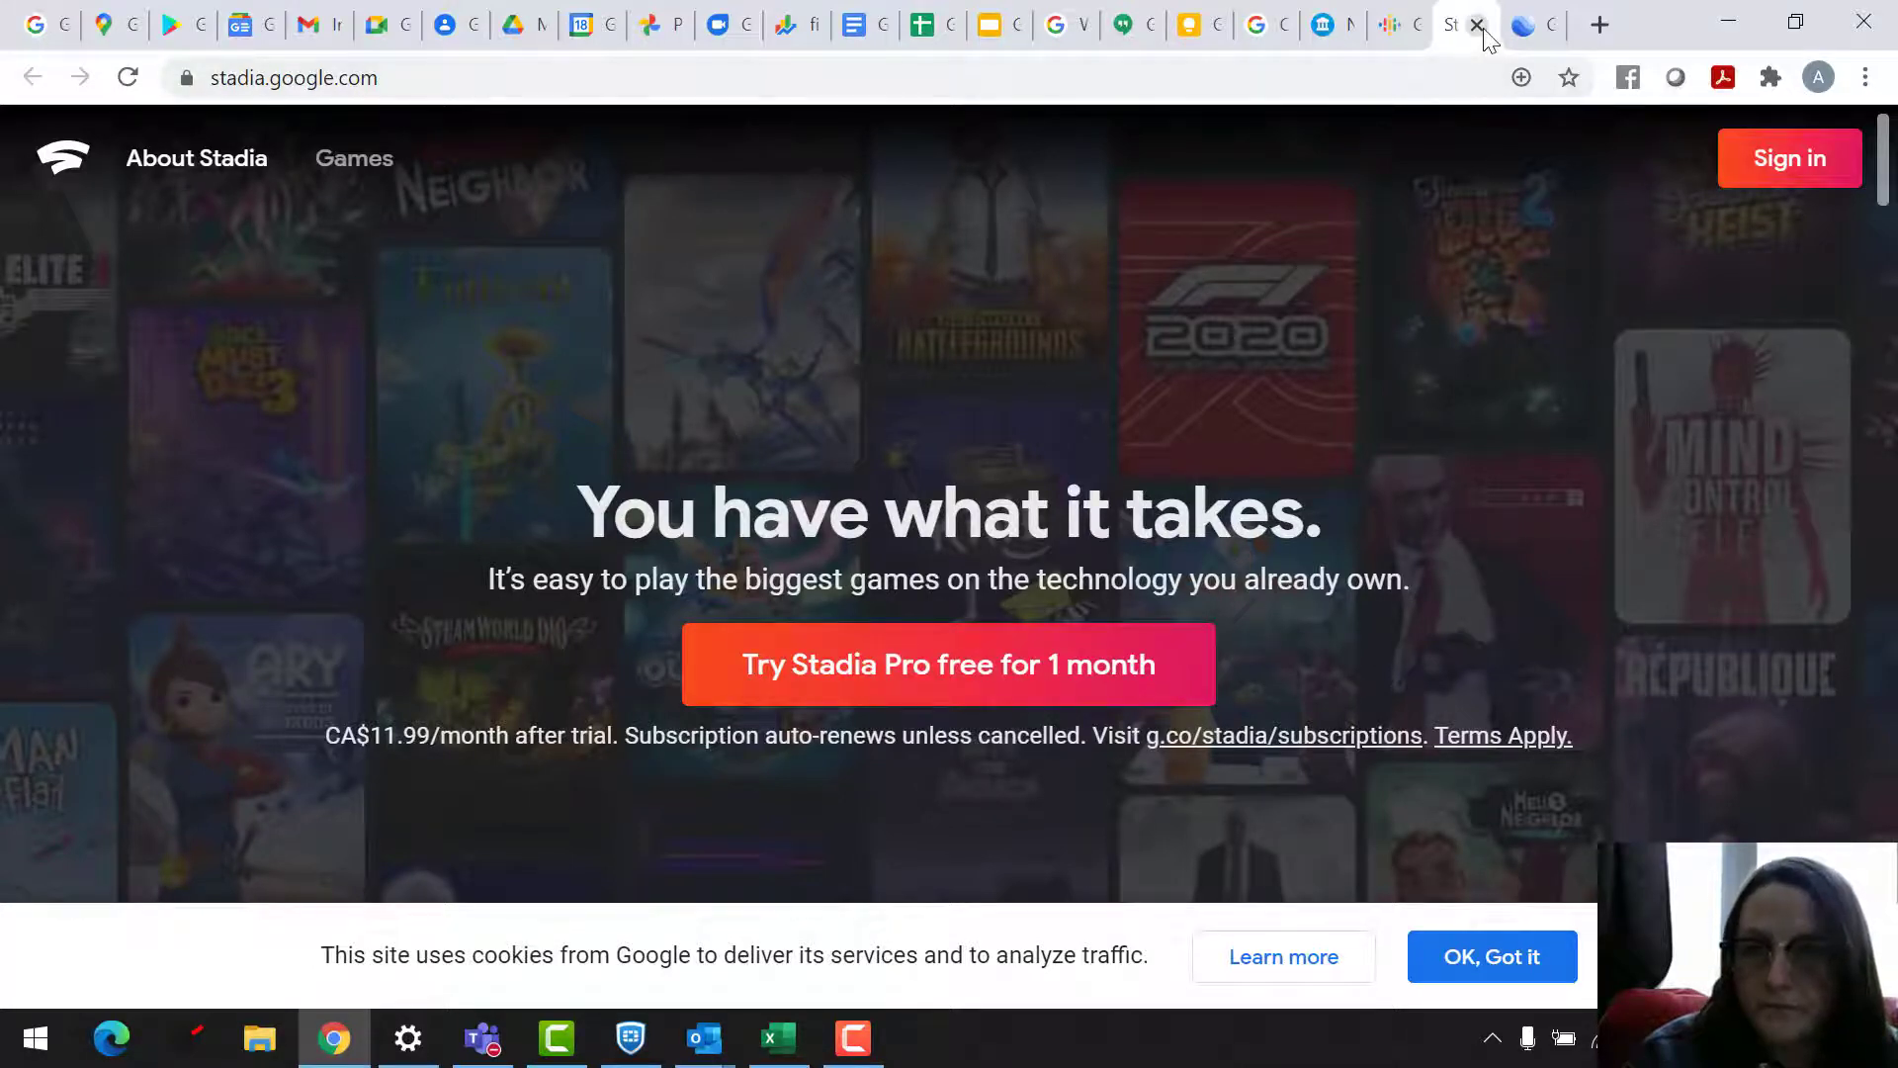
click(1477, 25)
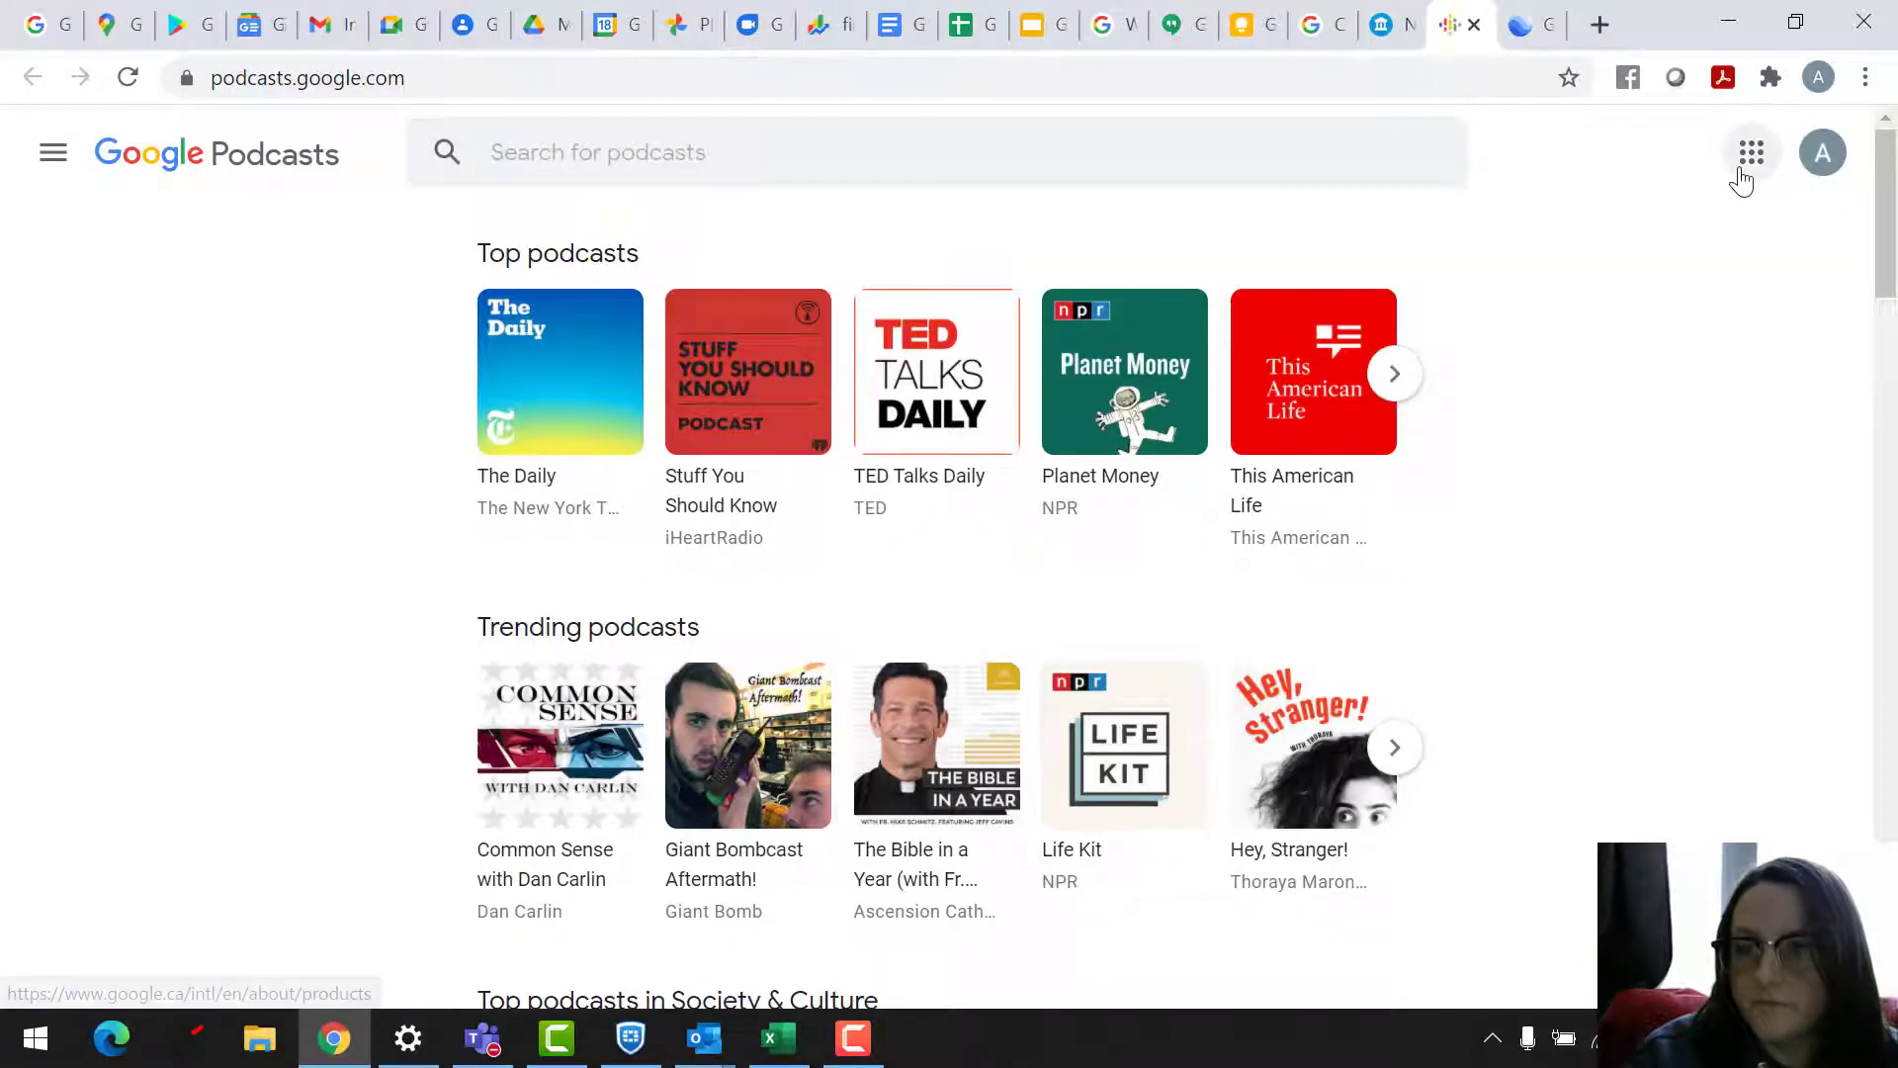
Open Google One from the Google apps and decline its email updates.
click(1744, 164)
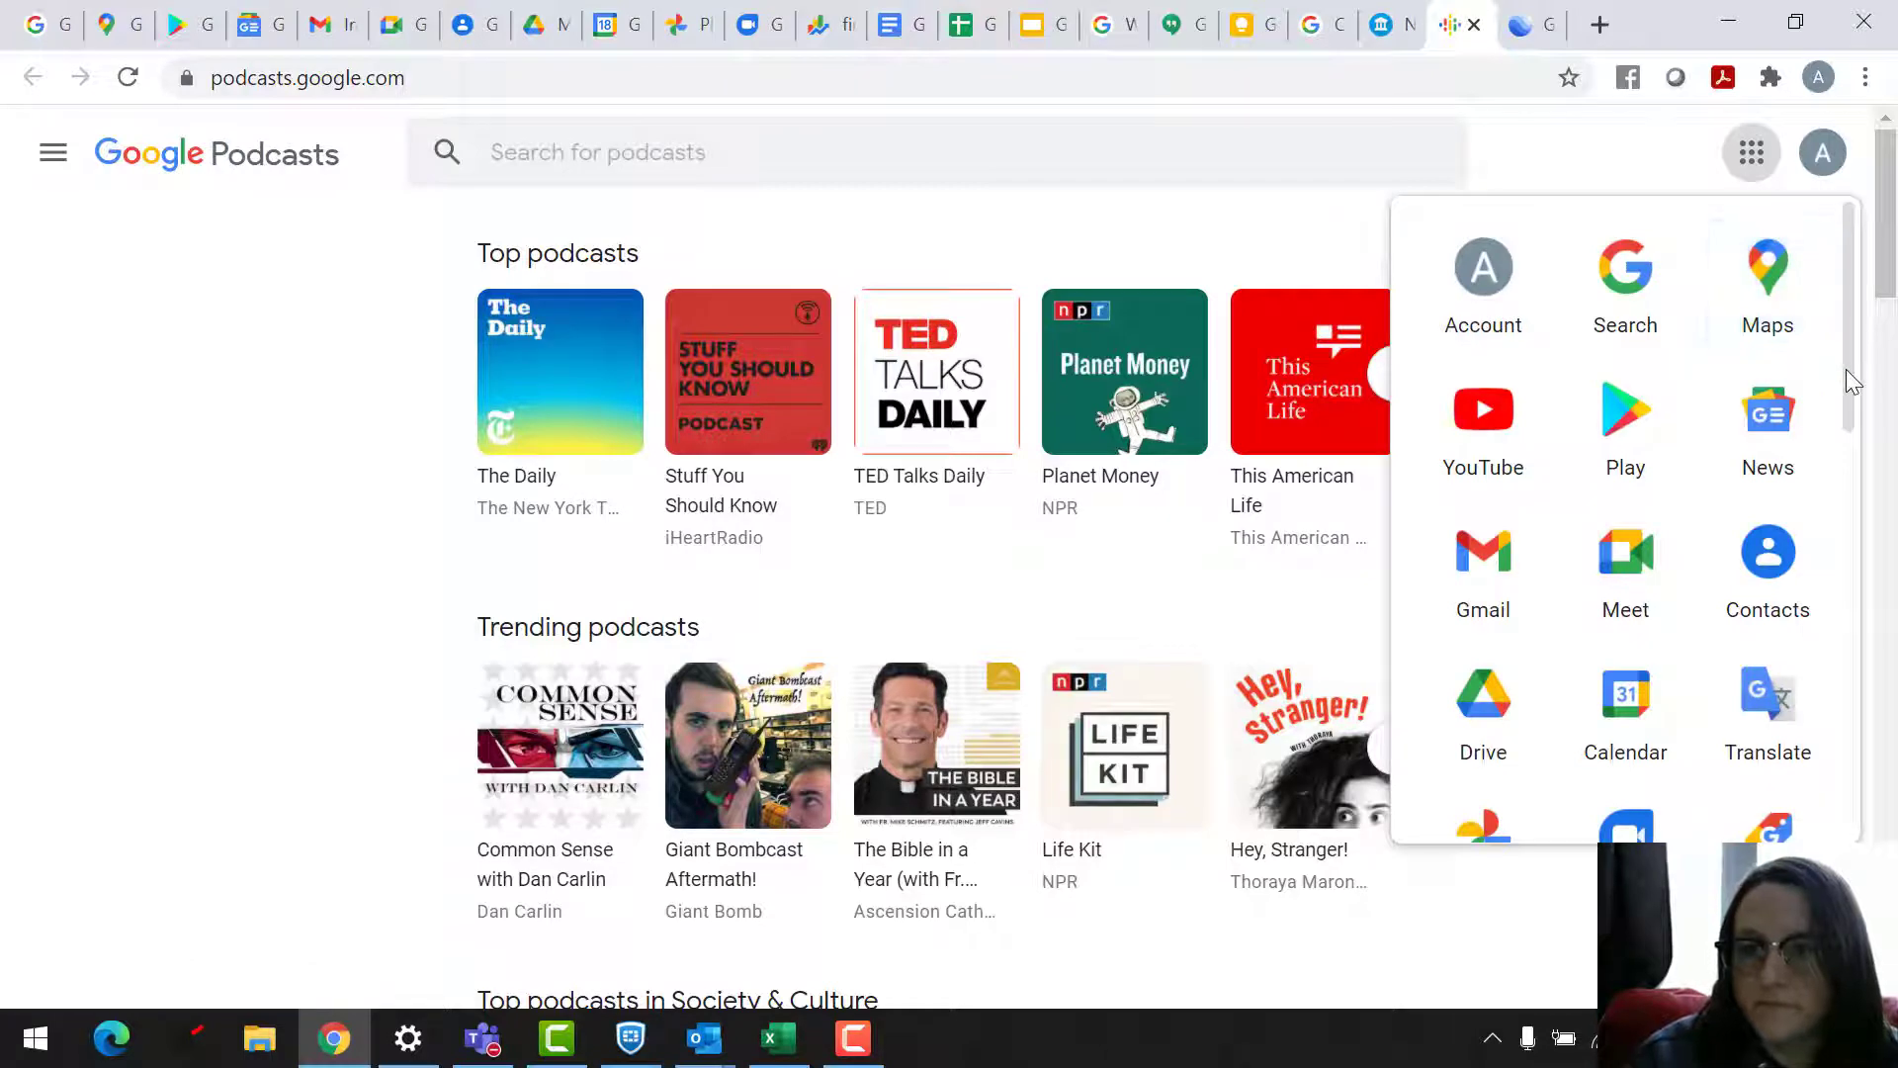
drag(1847, 370, 1838, 805)
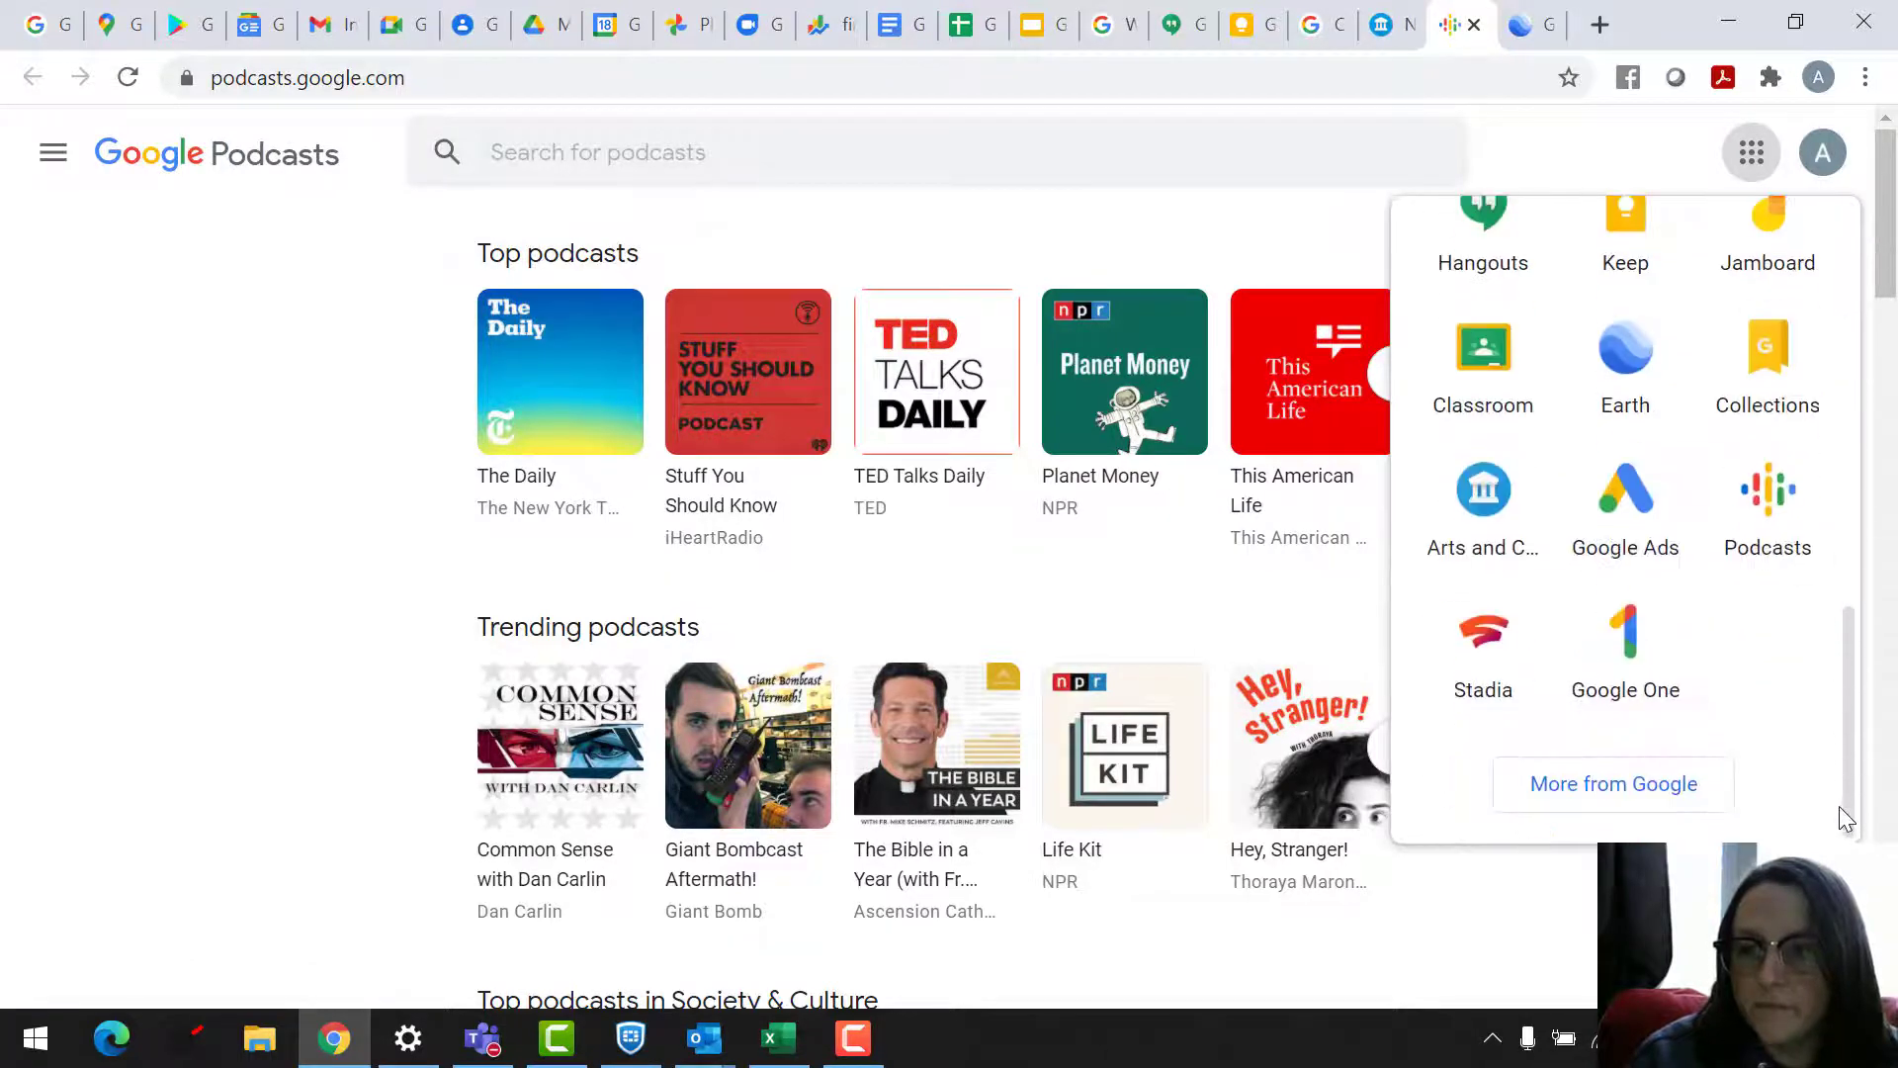
click(1647, 689)
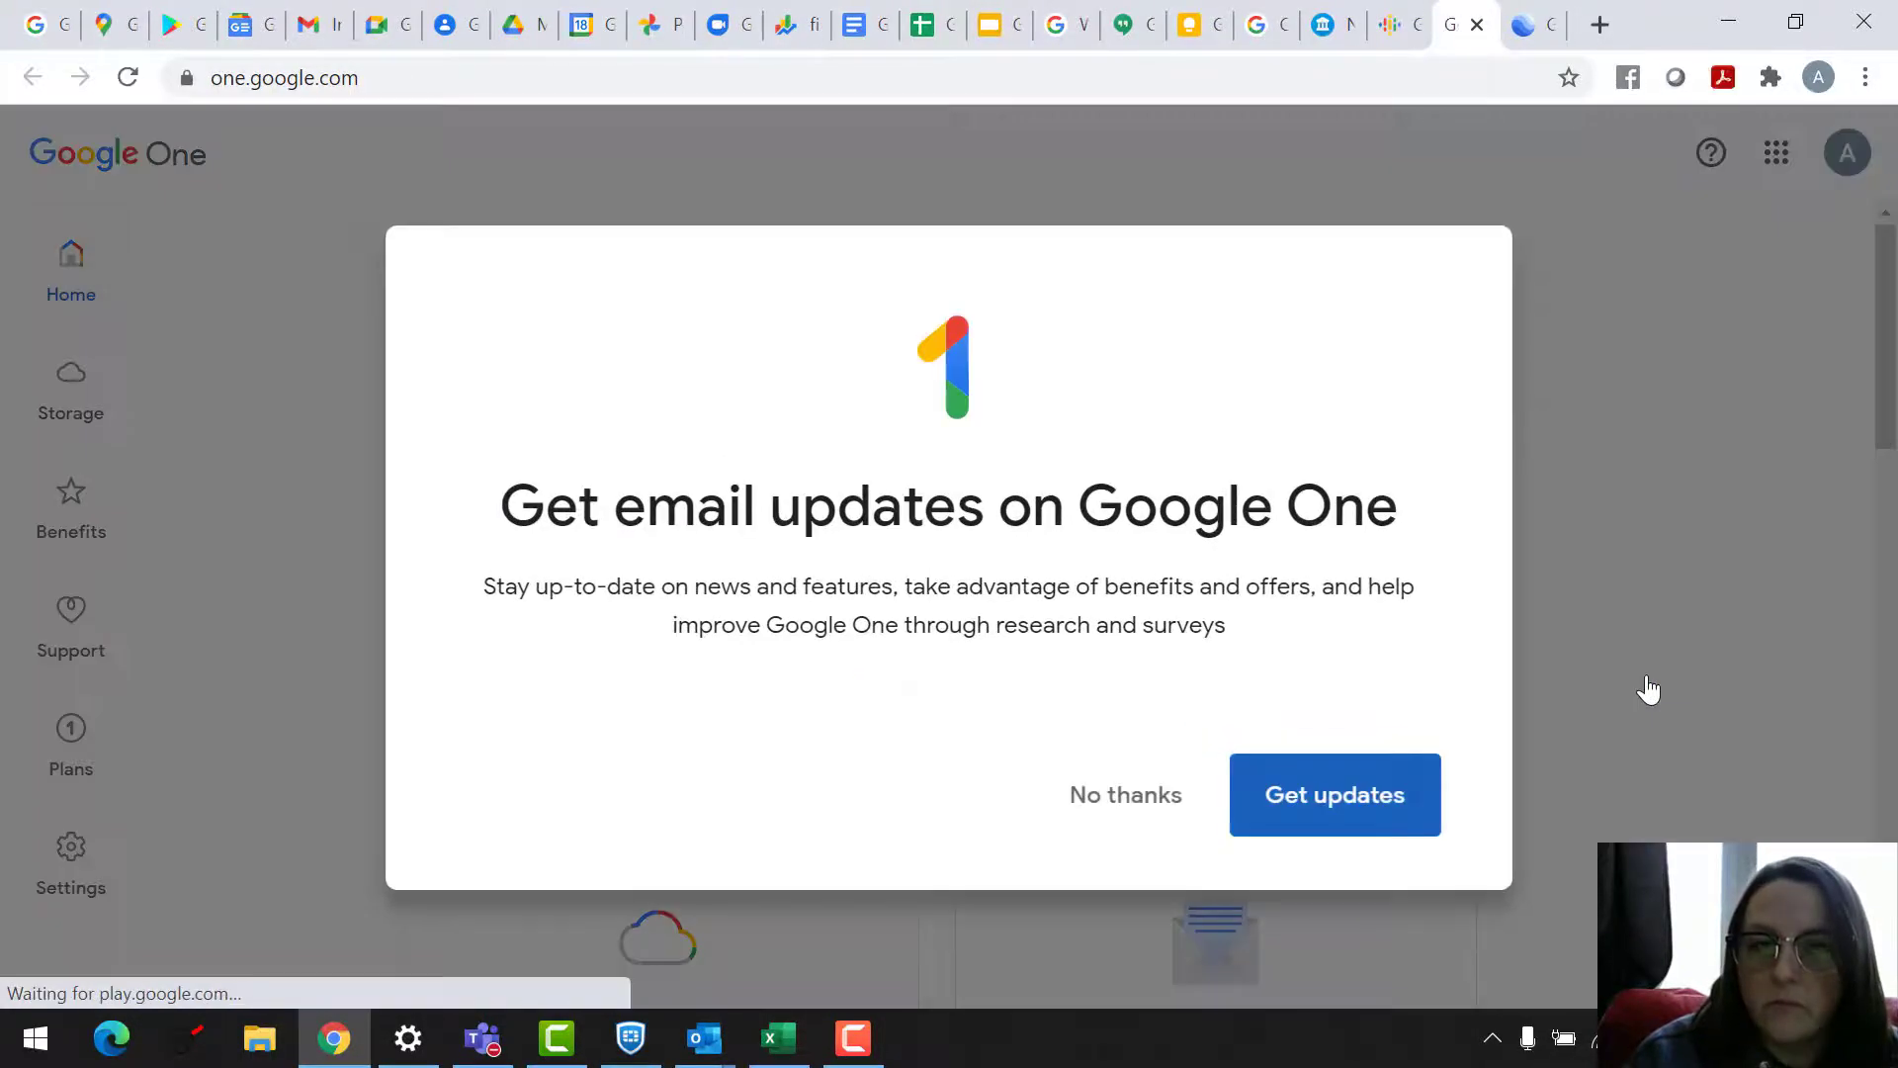
click(1144, 801)
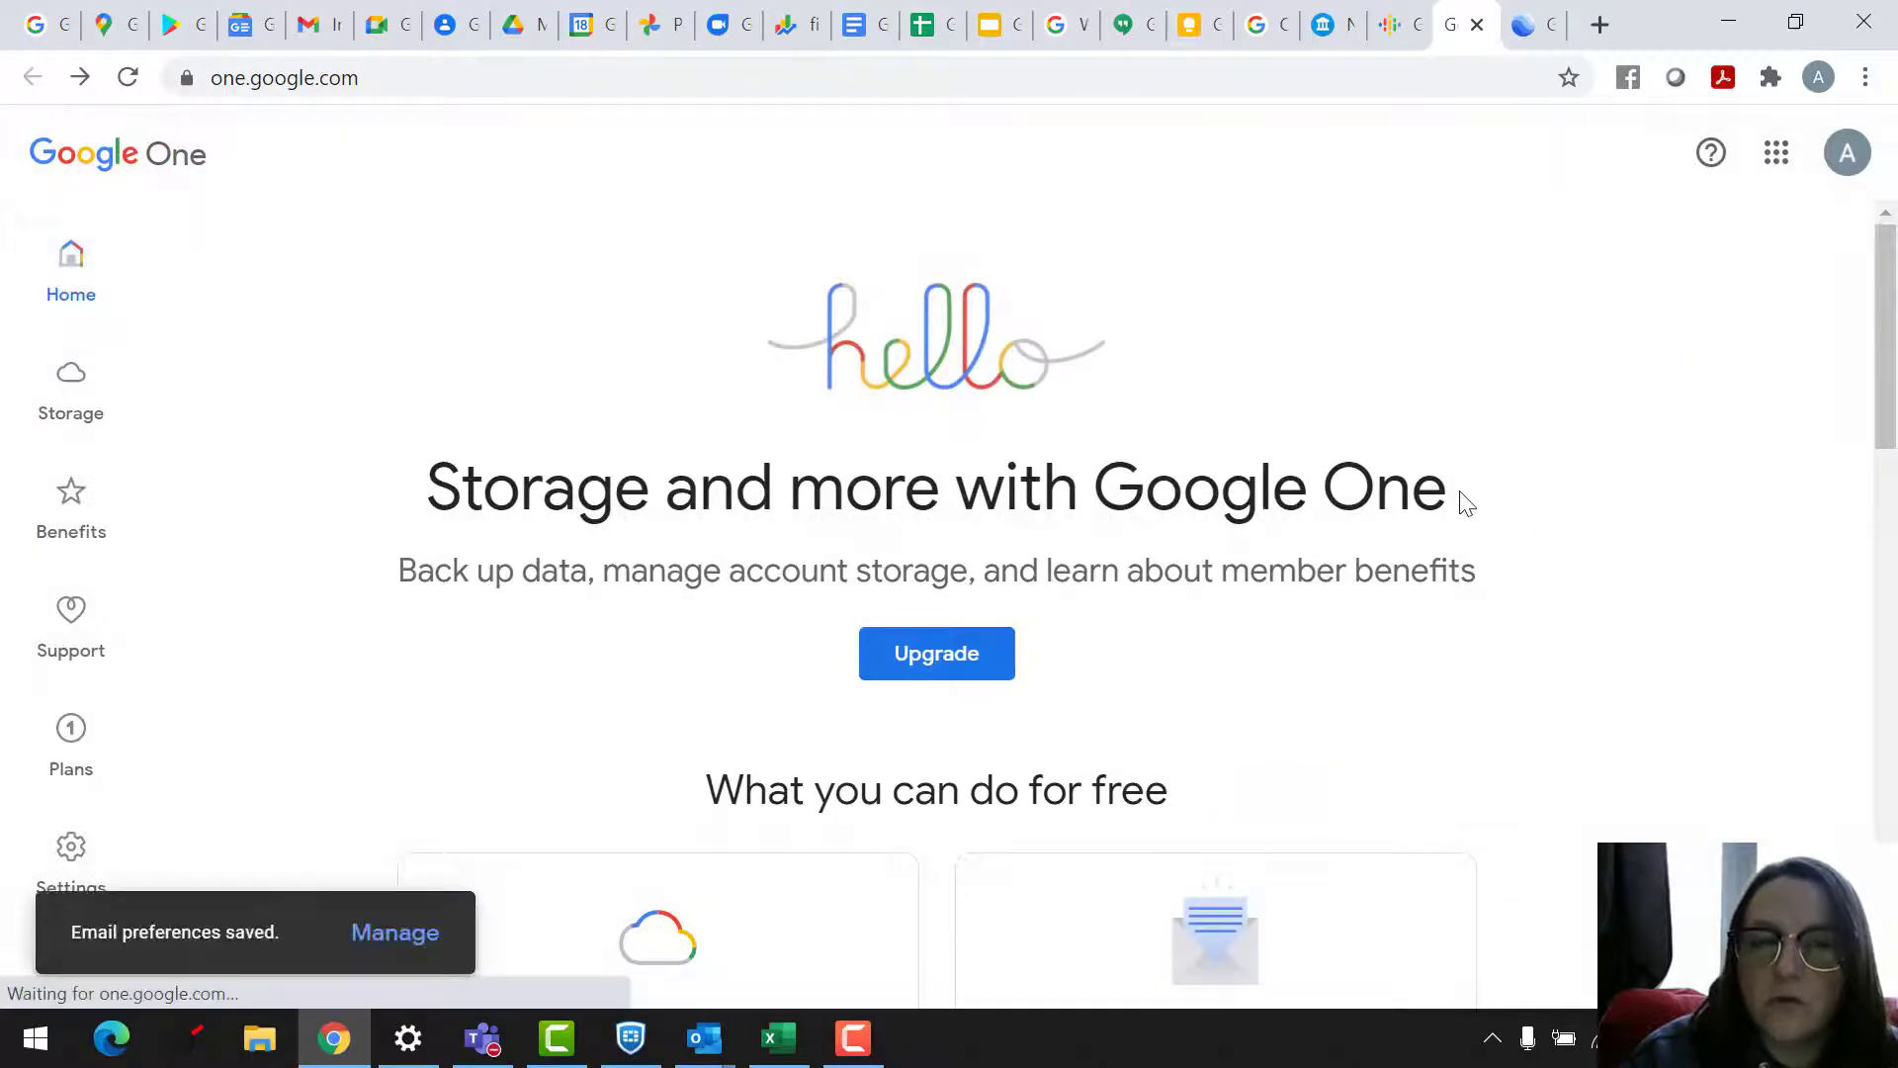
Open the Storage section of Google One and review the storage details for Drive, Gmail and Photos.
click(61, 389)
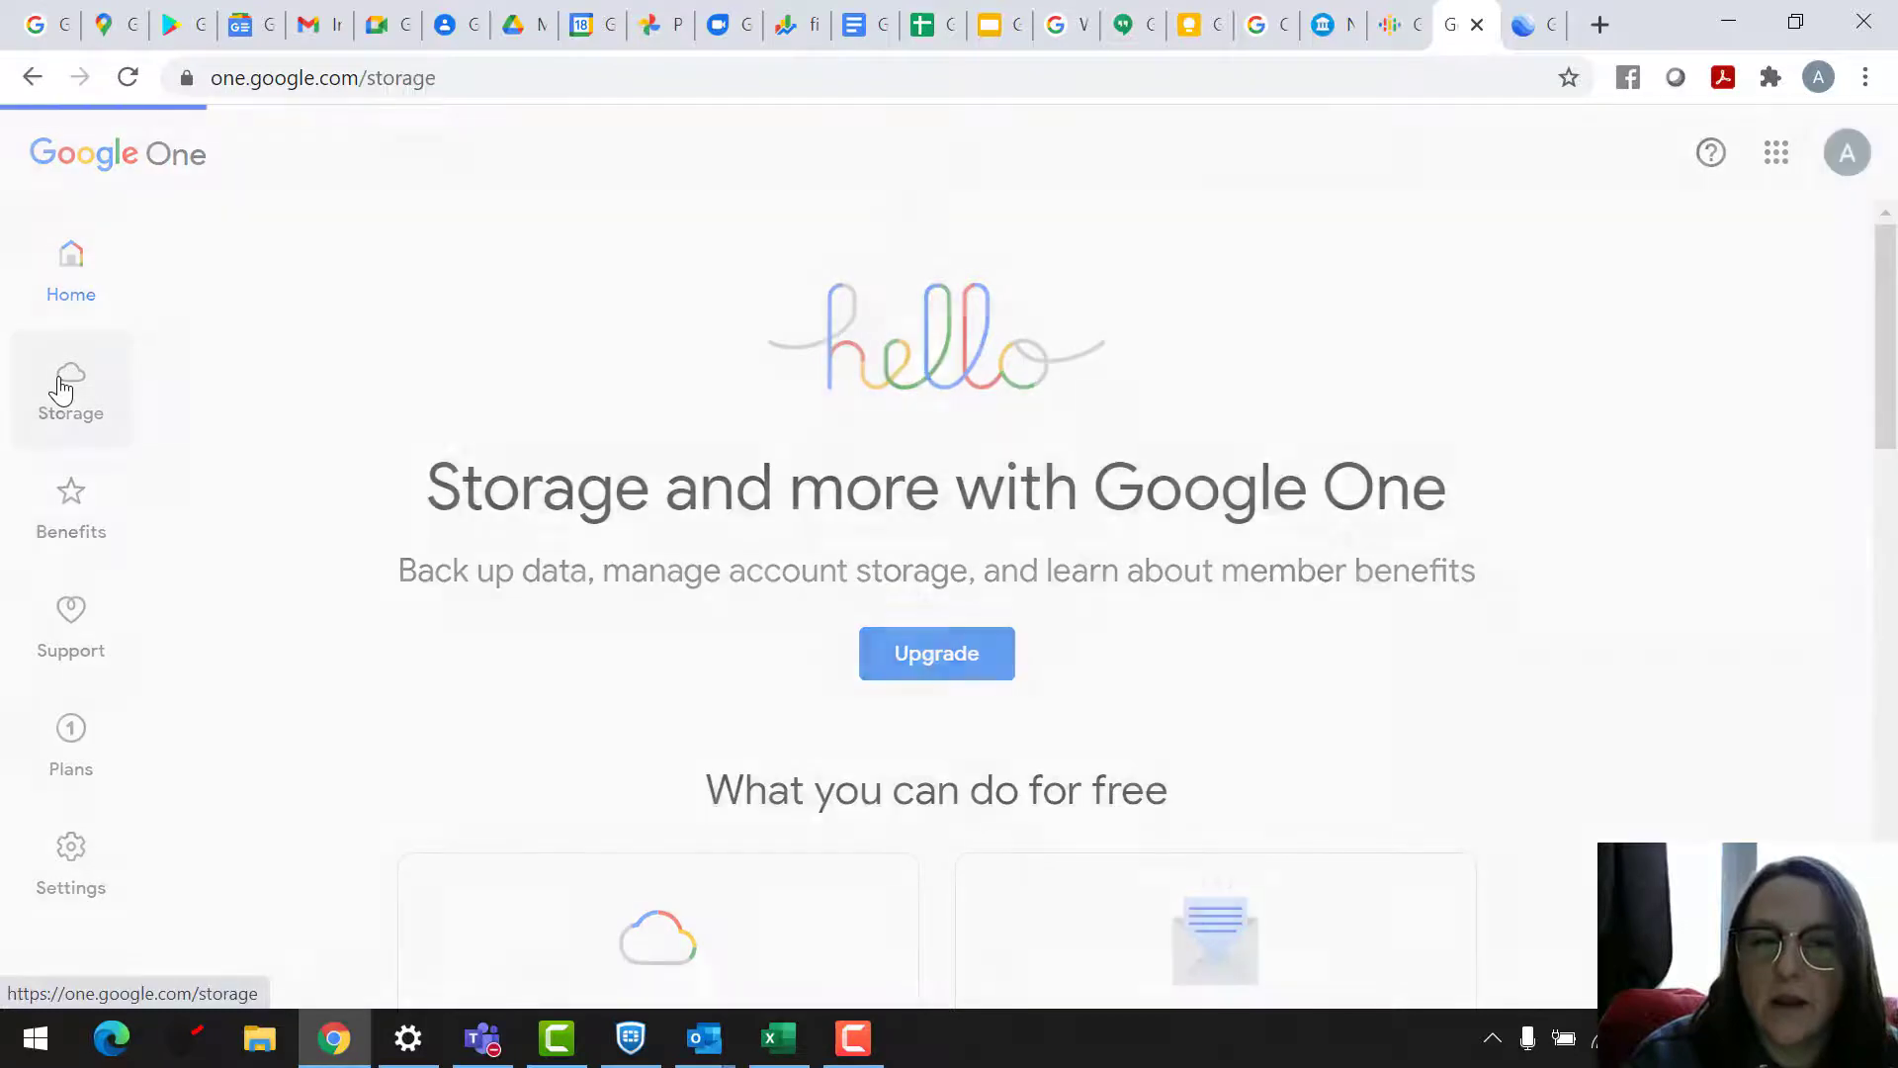
scroll(1621, 361, down, 3)
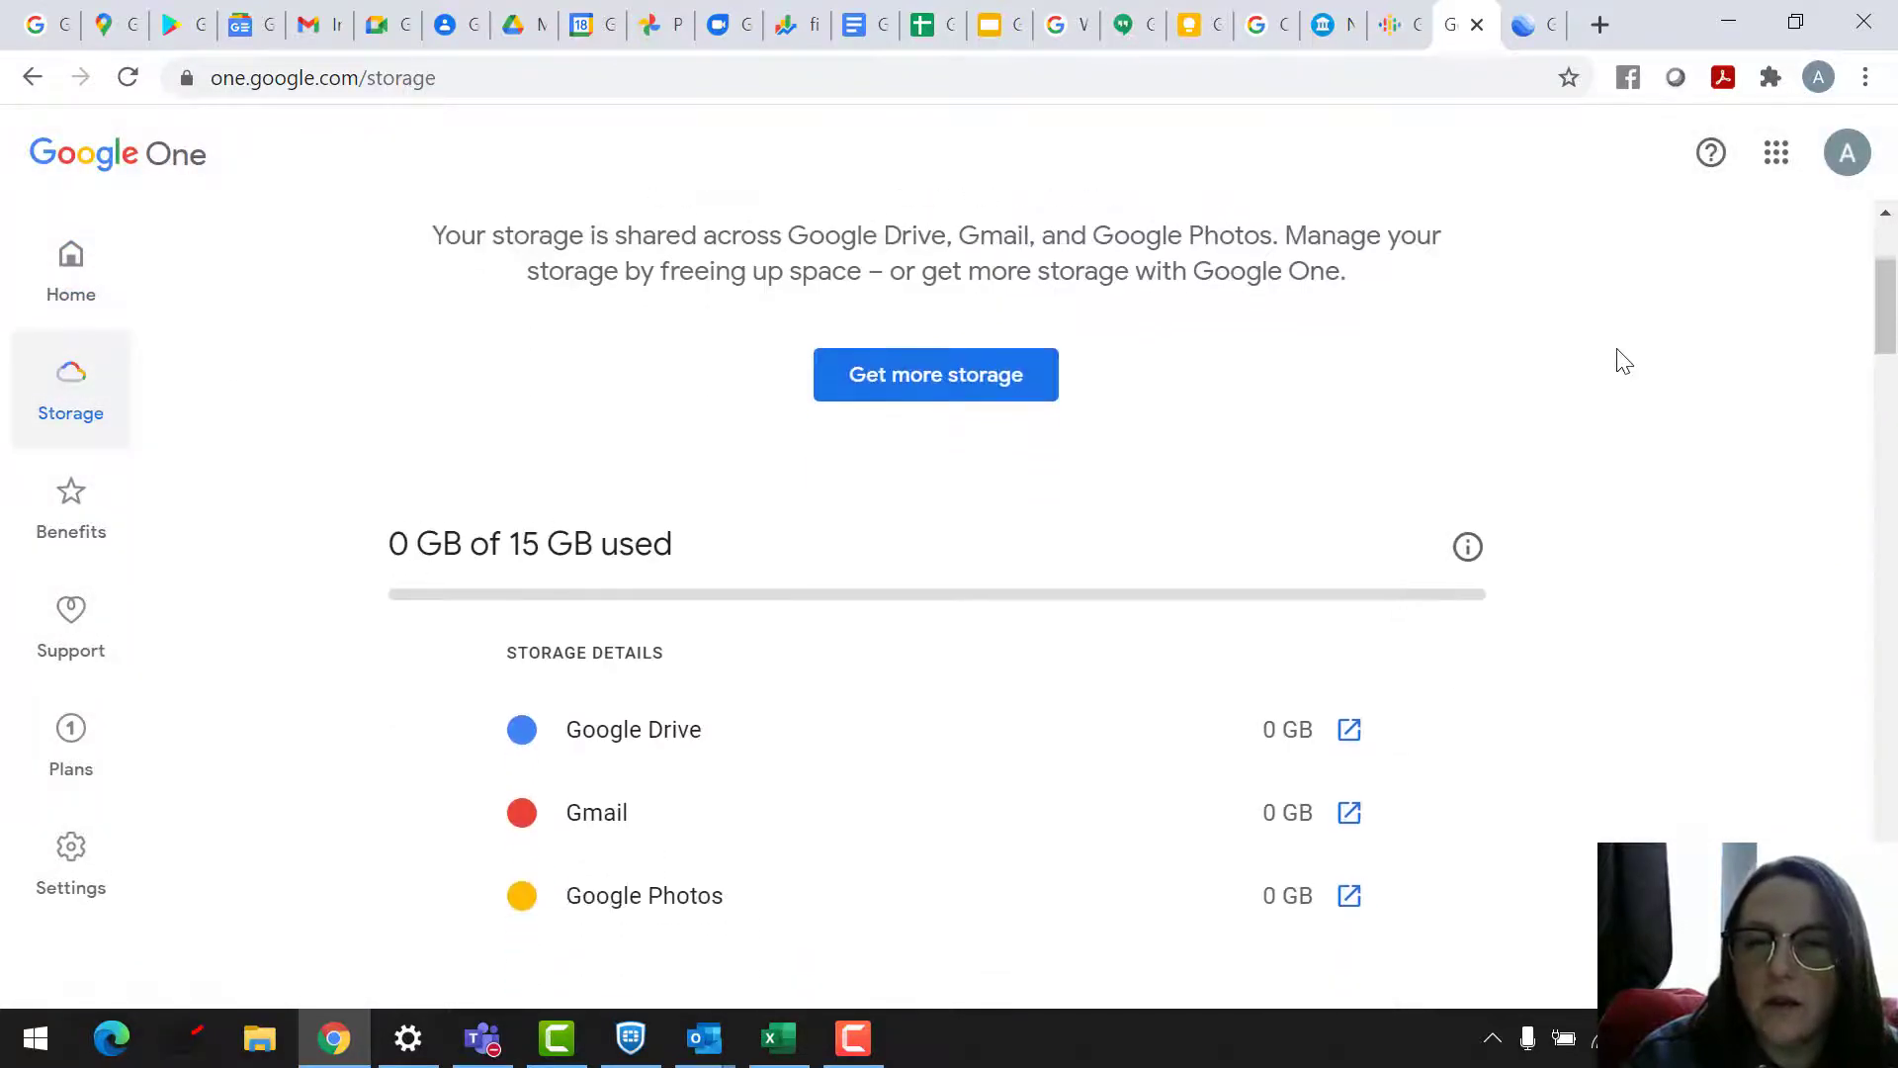
scroll(1621, 361, down, 3)
scroll(1621, 361, up, 3)
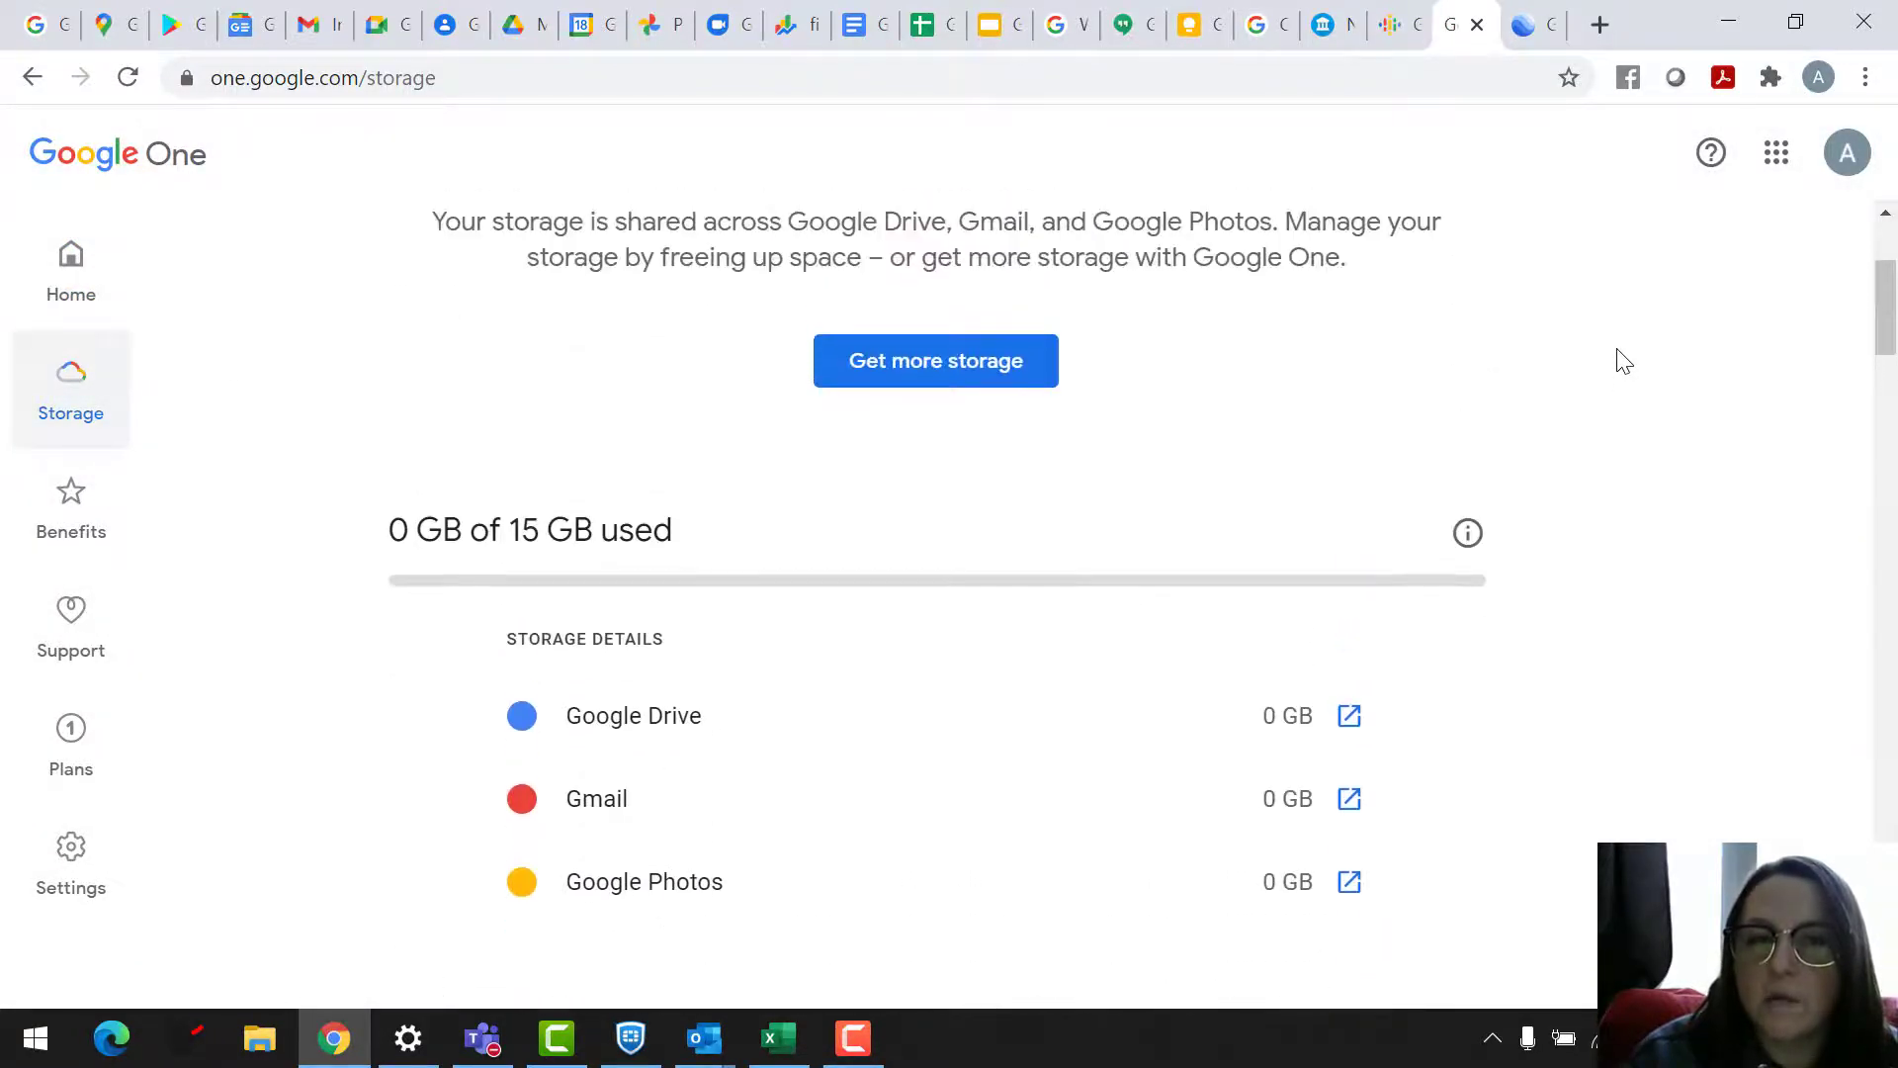
Examine the Storage page of Google One for ways to use the storage and compare the membership plans' prices and benefits.
scroll(1621, 361, up, 2)
scroll(1621, 361, down, 5)
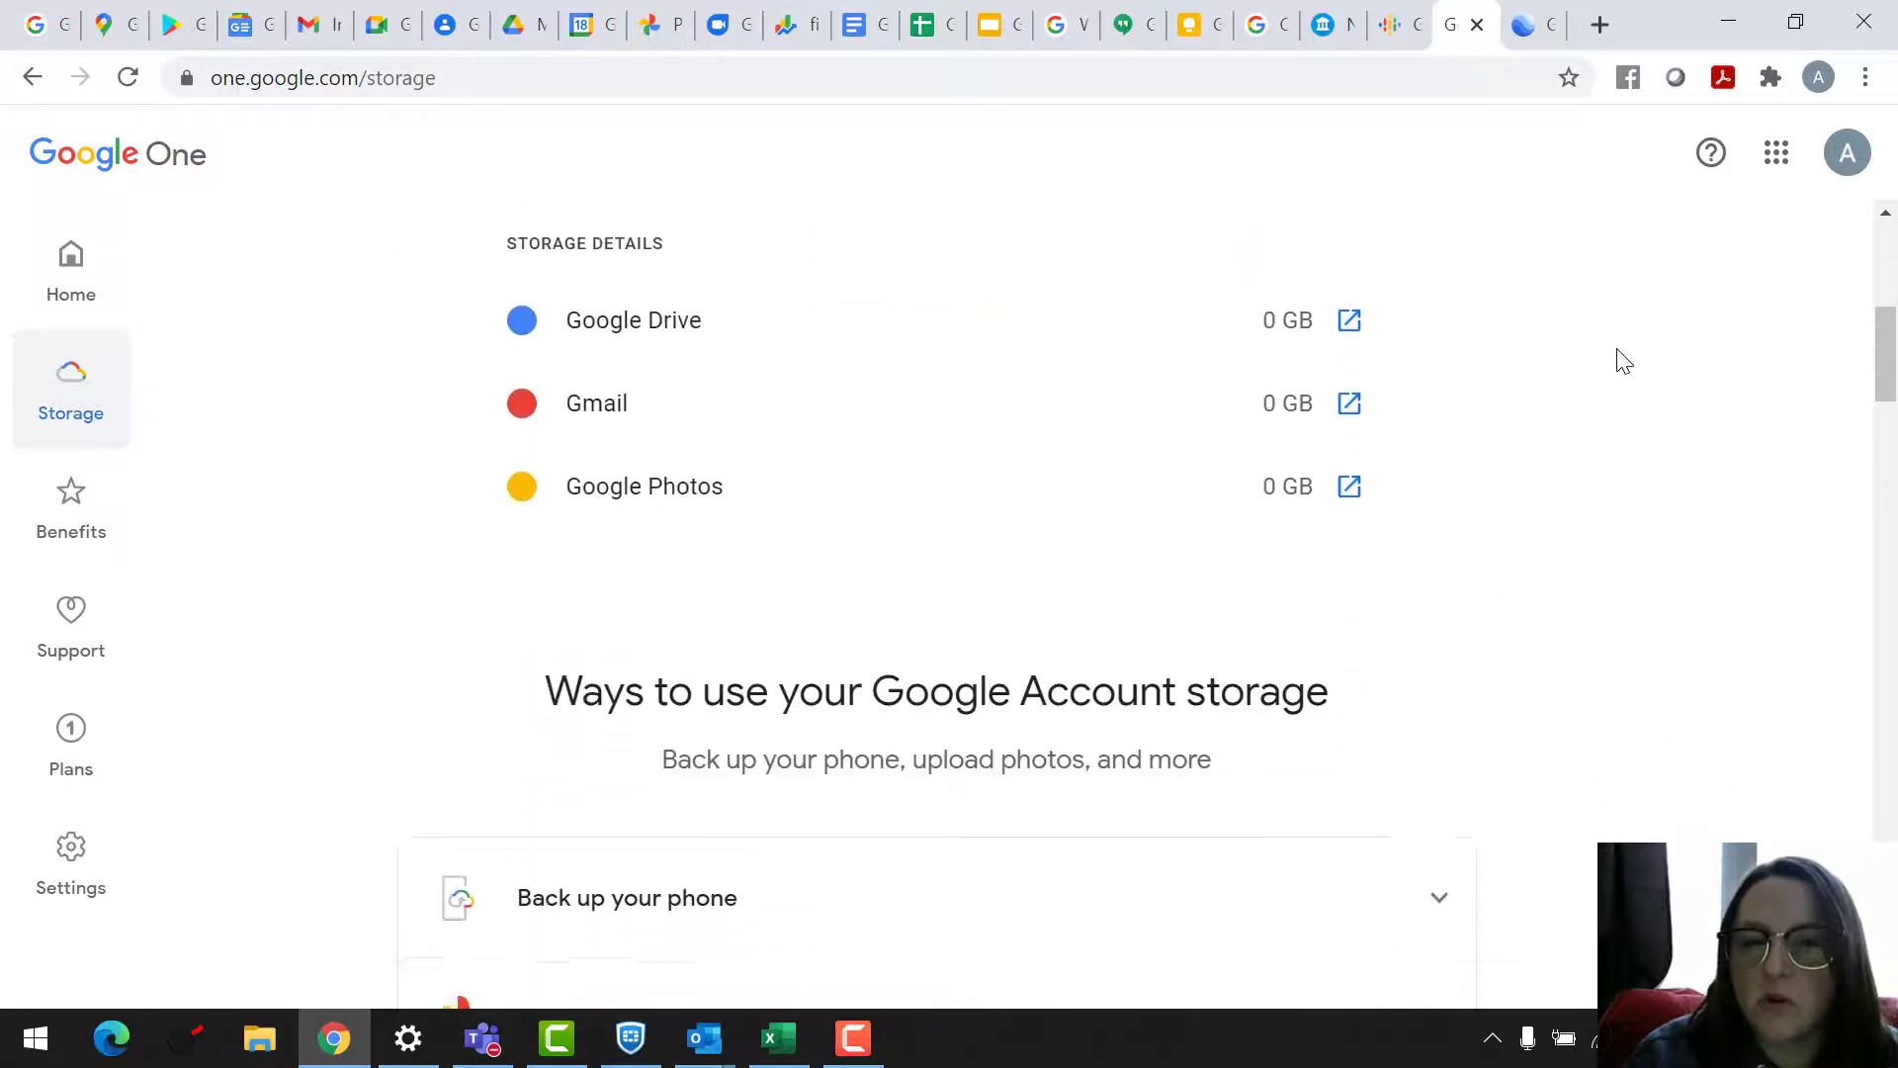
scroll(1622, 361, down, 5)
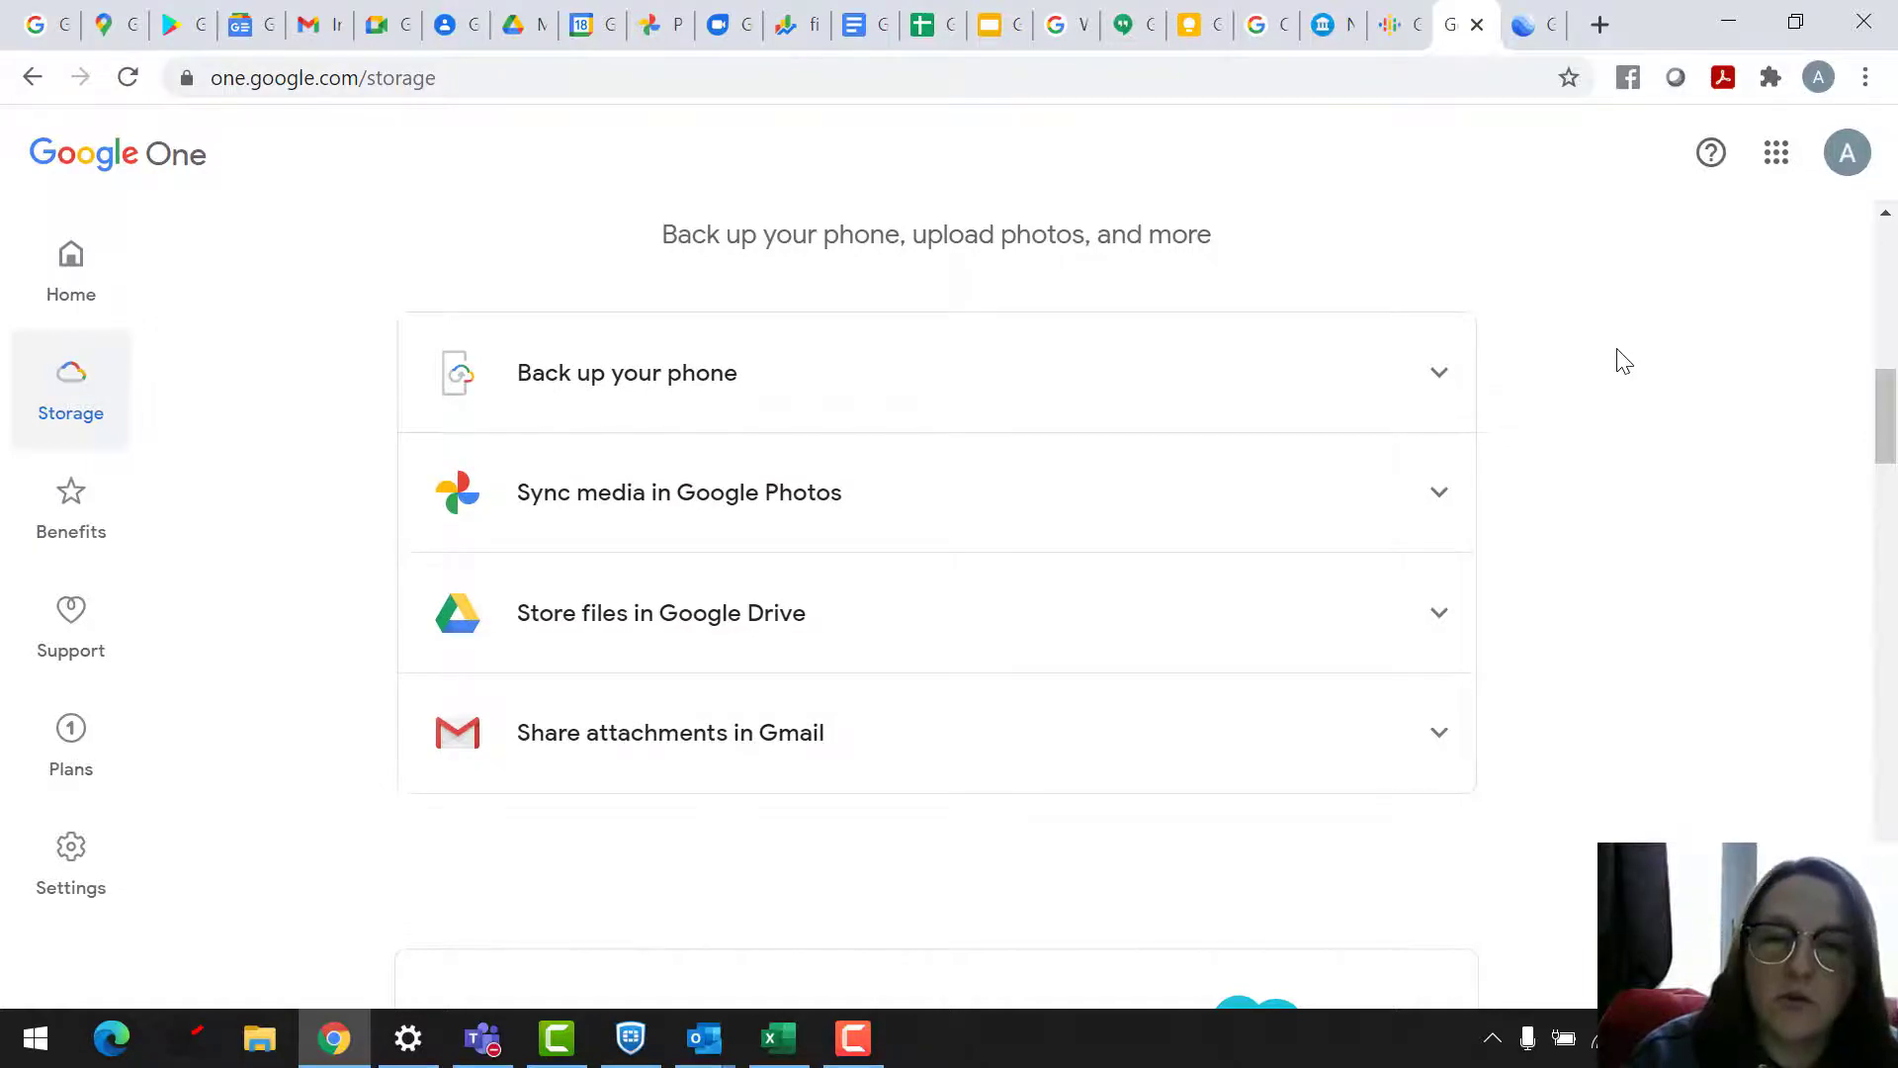
scroll(1622, 361, down, 9)
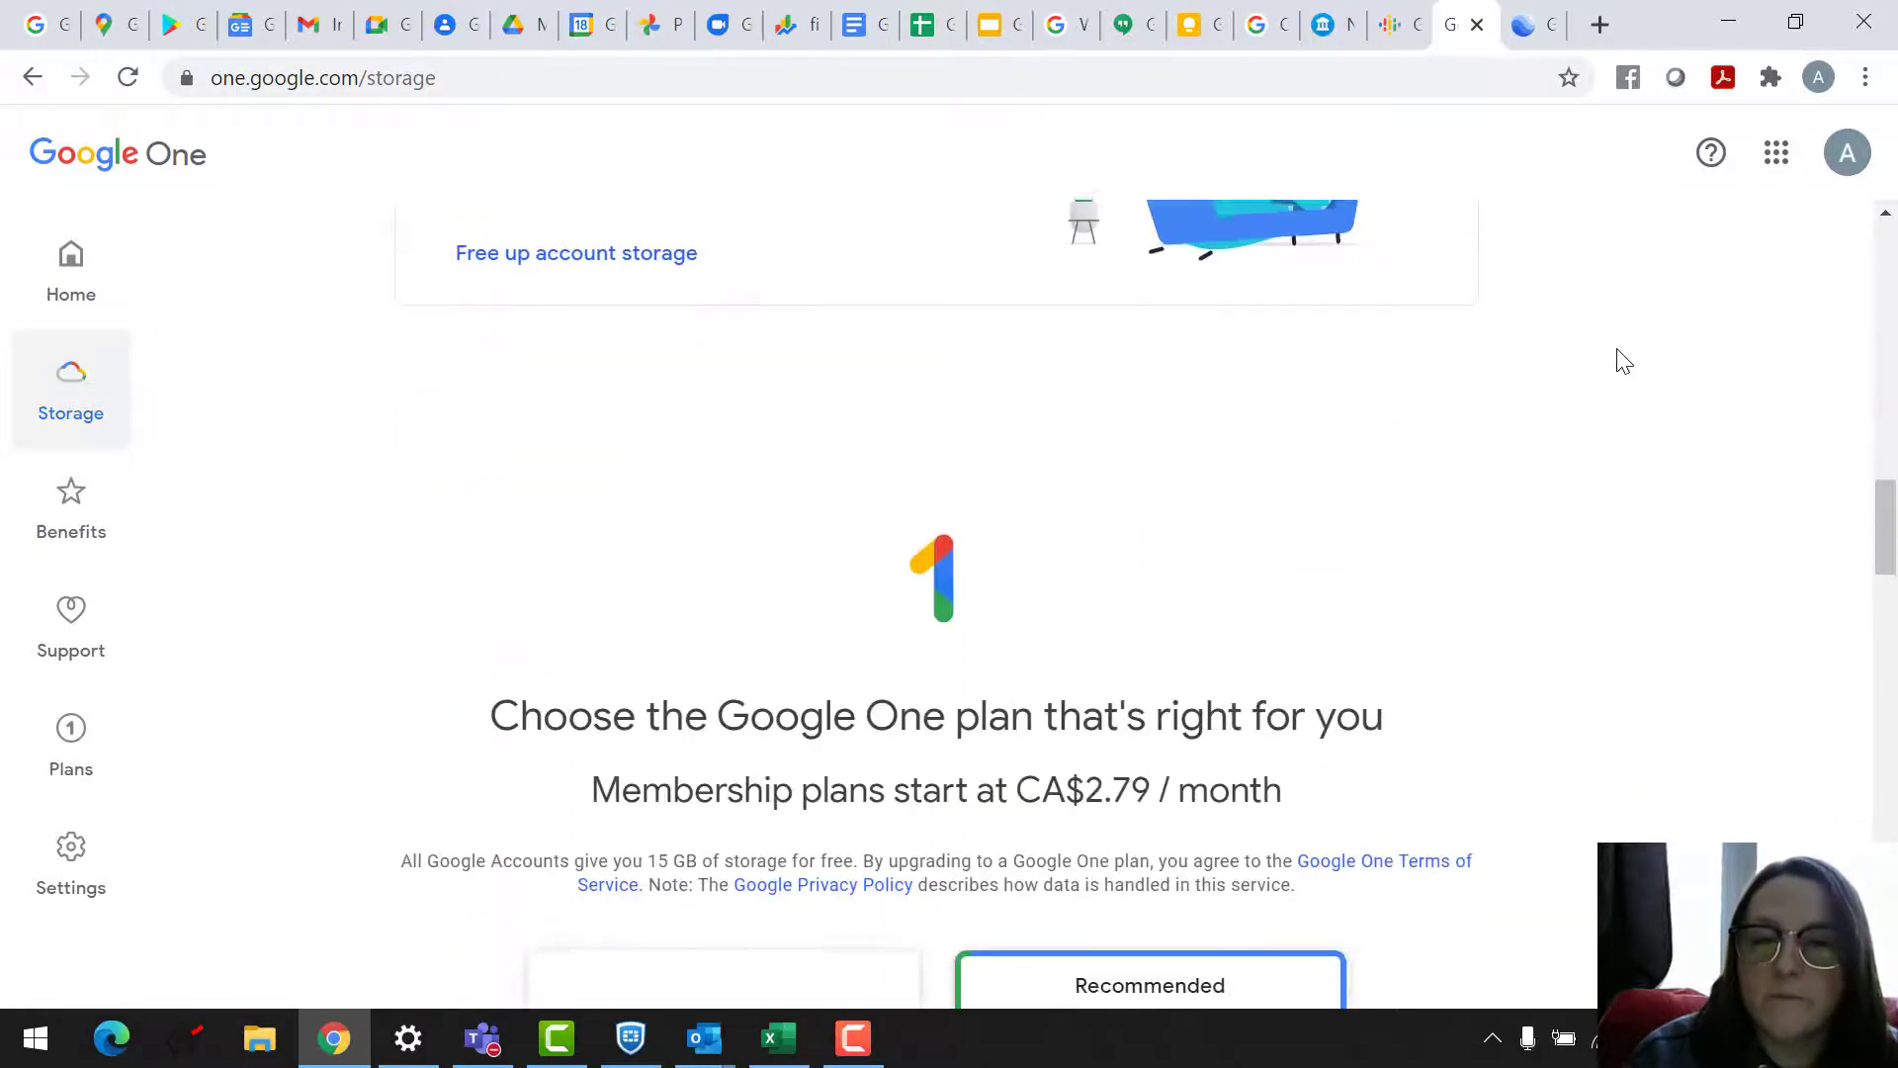
scroll(1622, 361, down, 5)
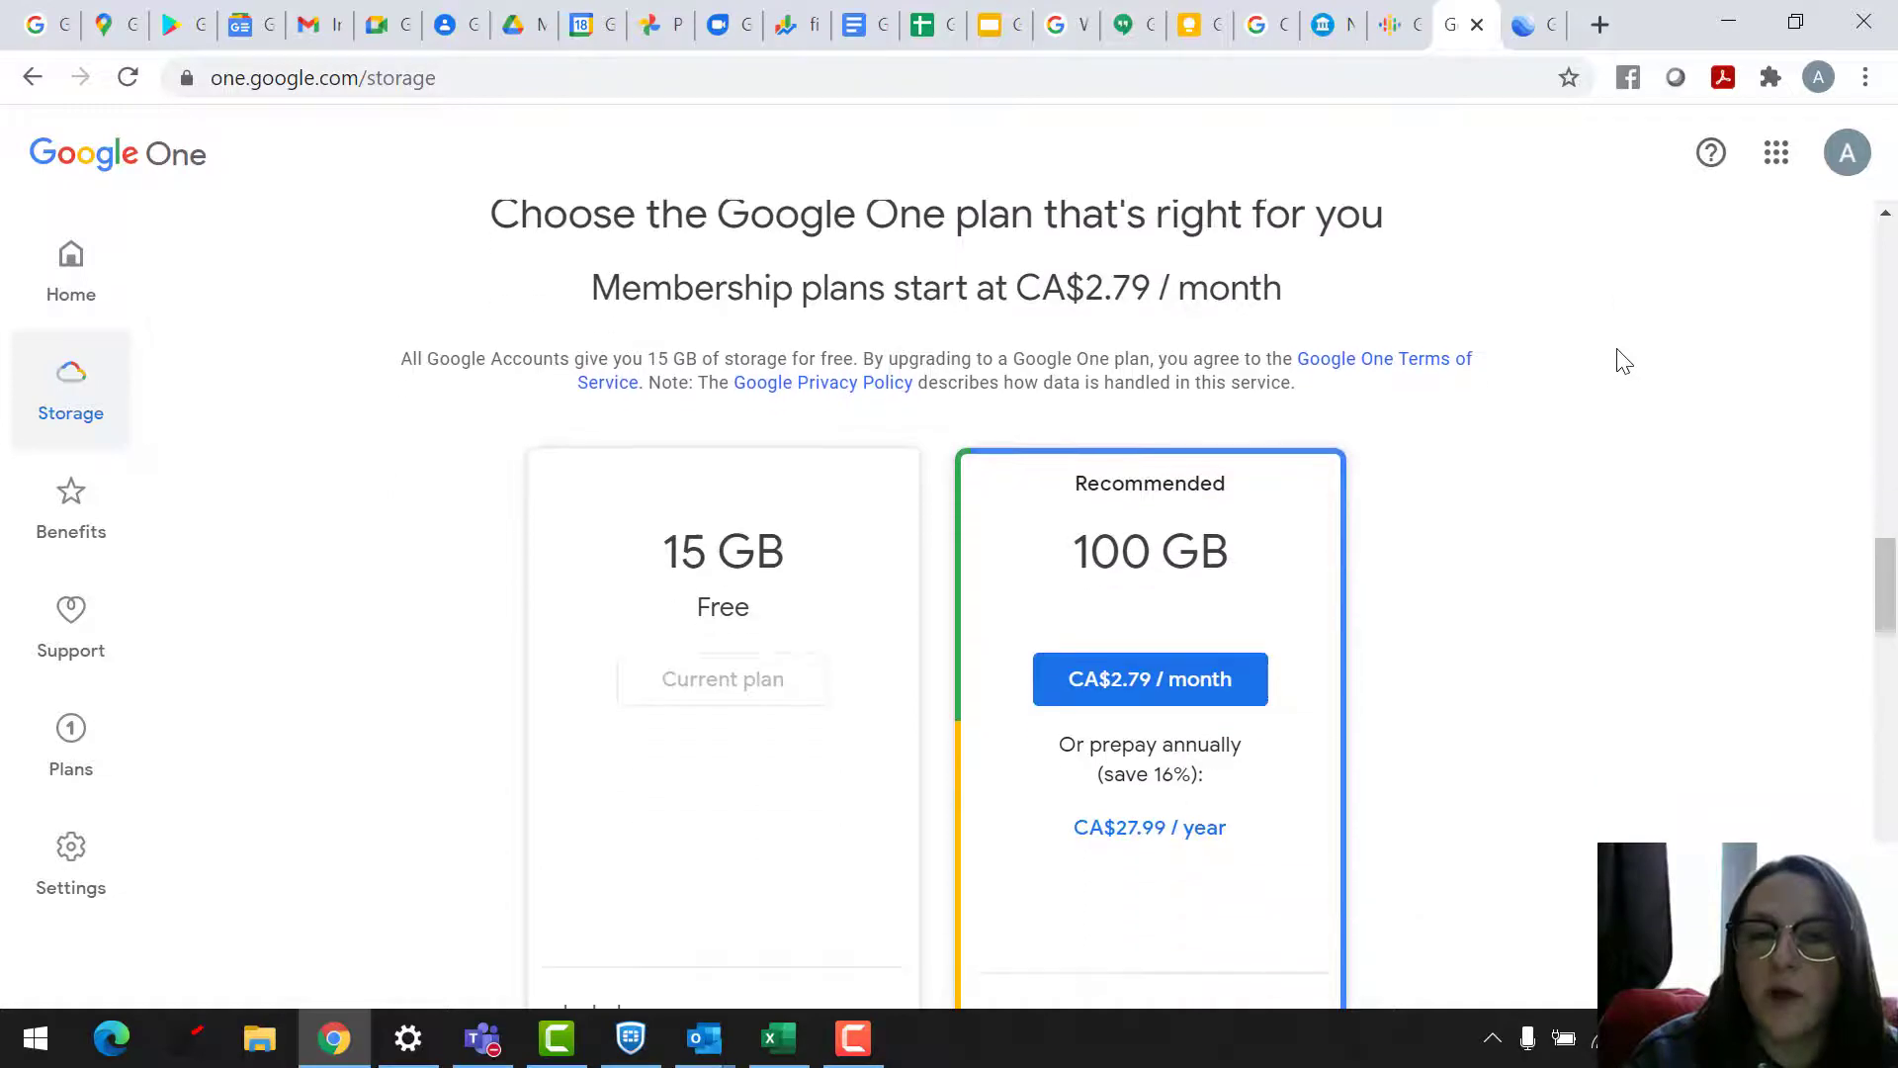
scroll(1622, 360, down, 7)
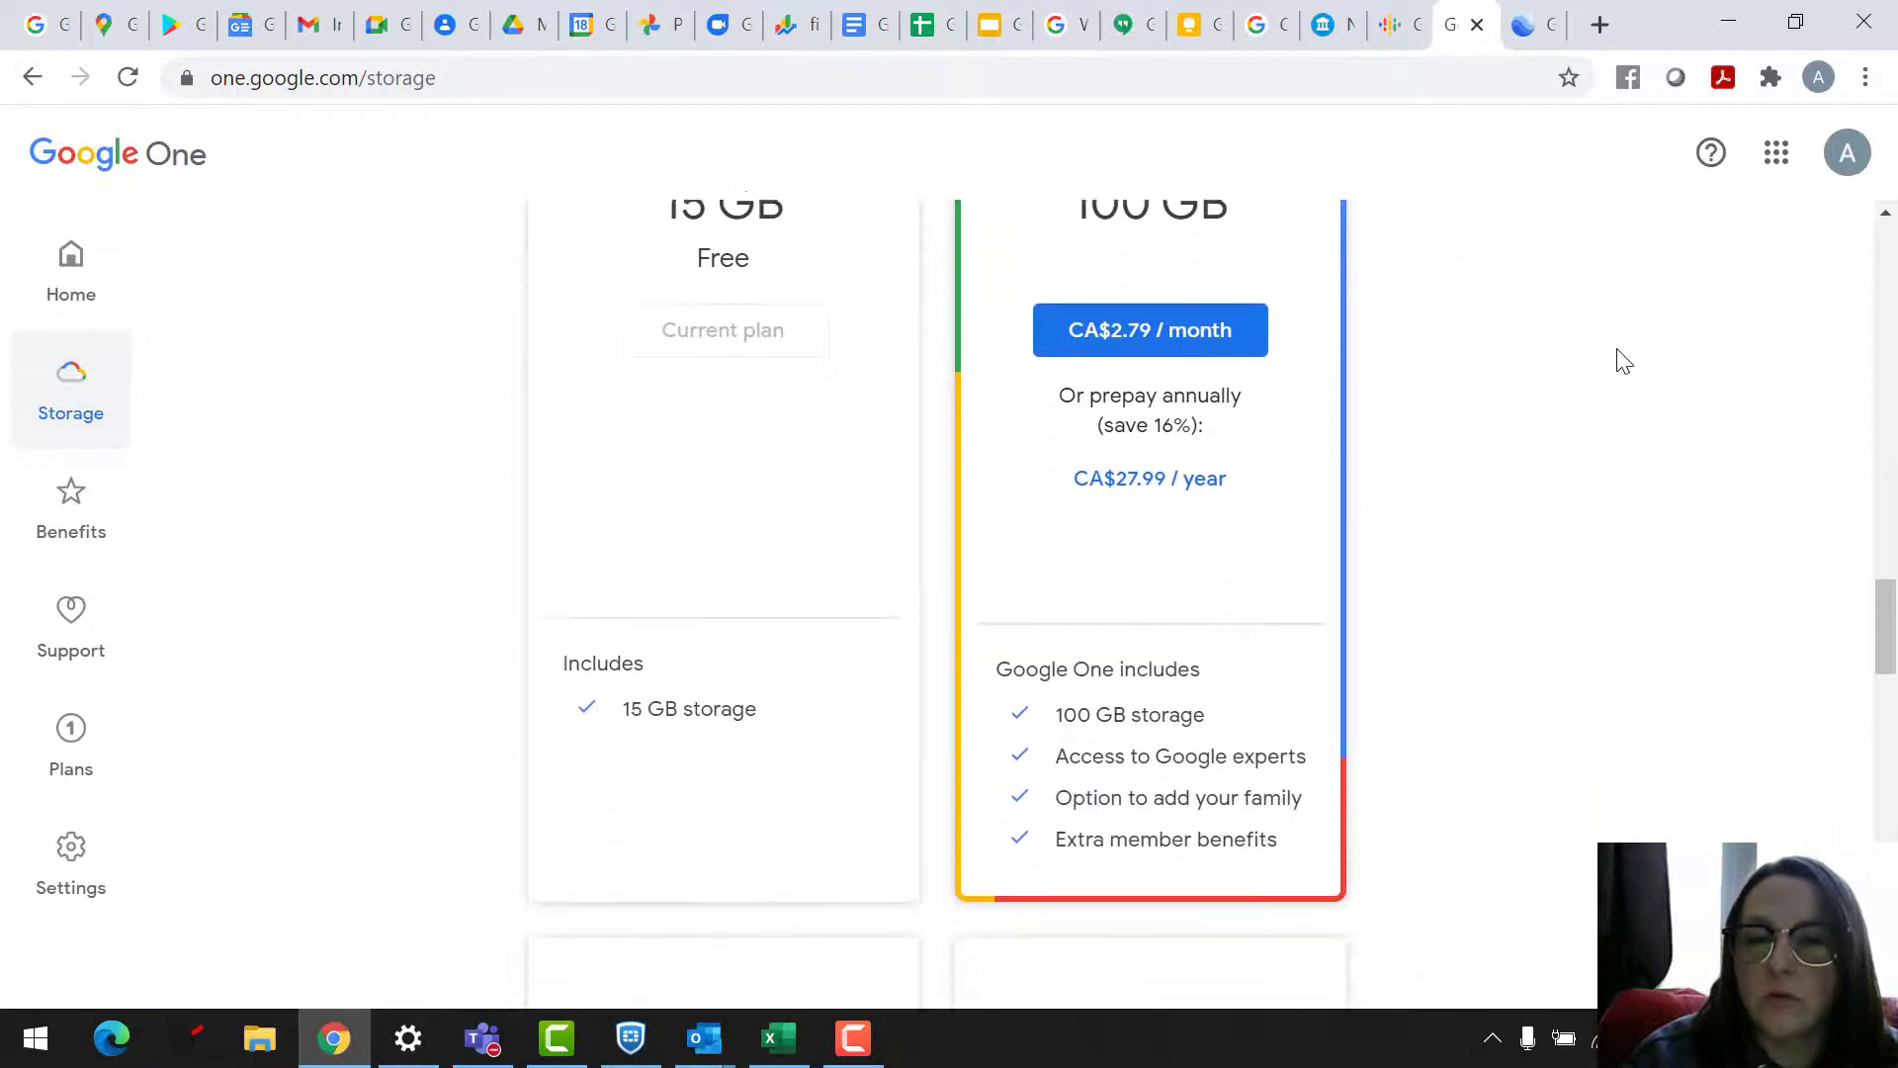
scroll(1622, 361, down, 8)
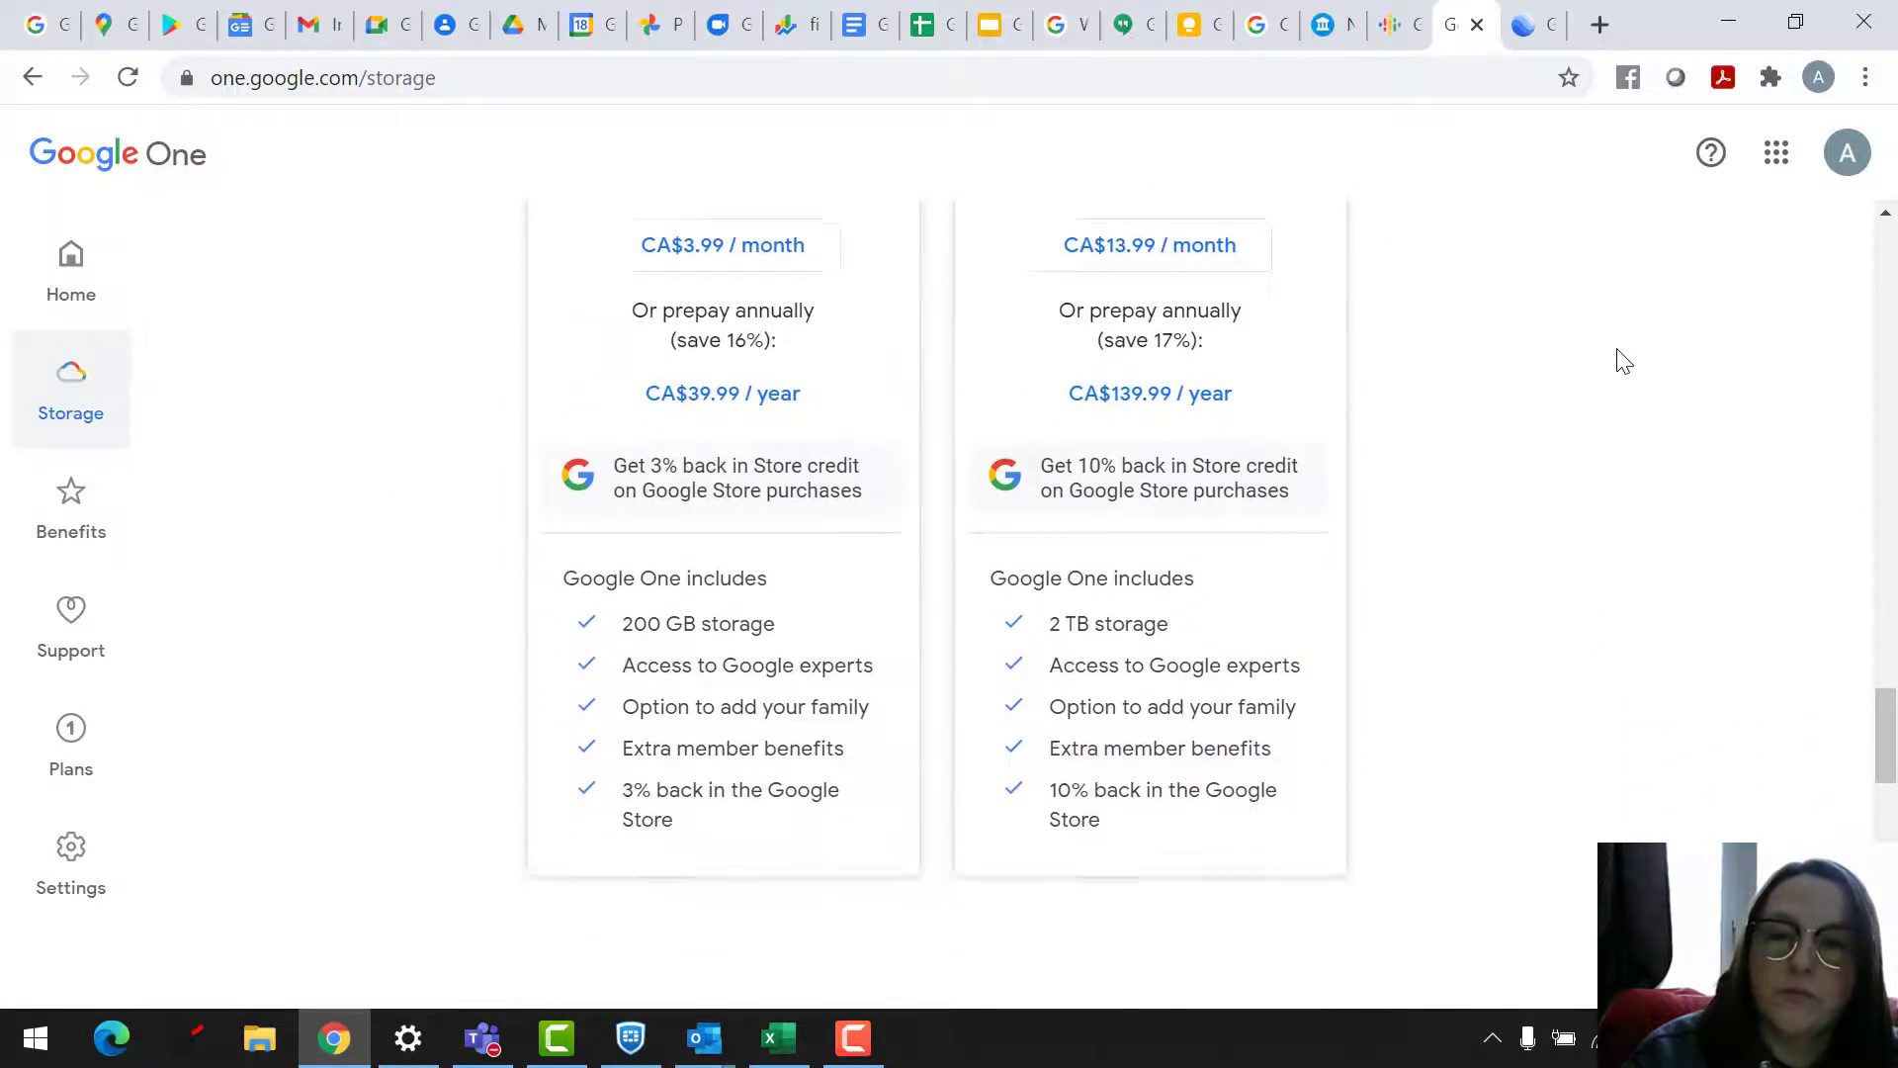
scroll(1622, 361, down, 7)
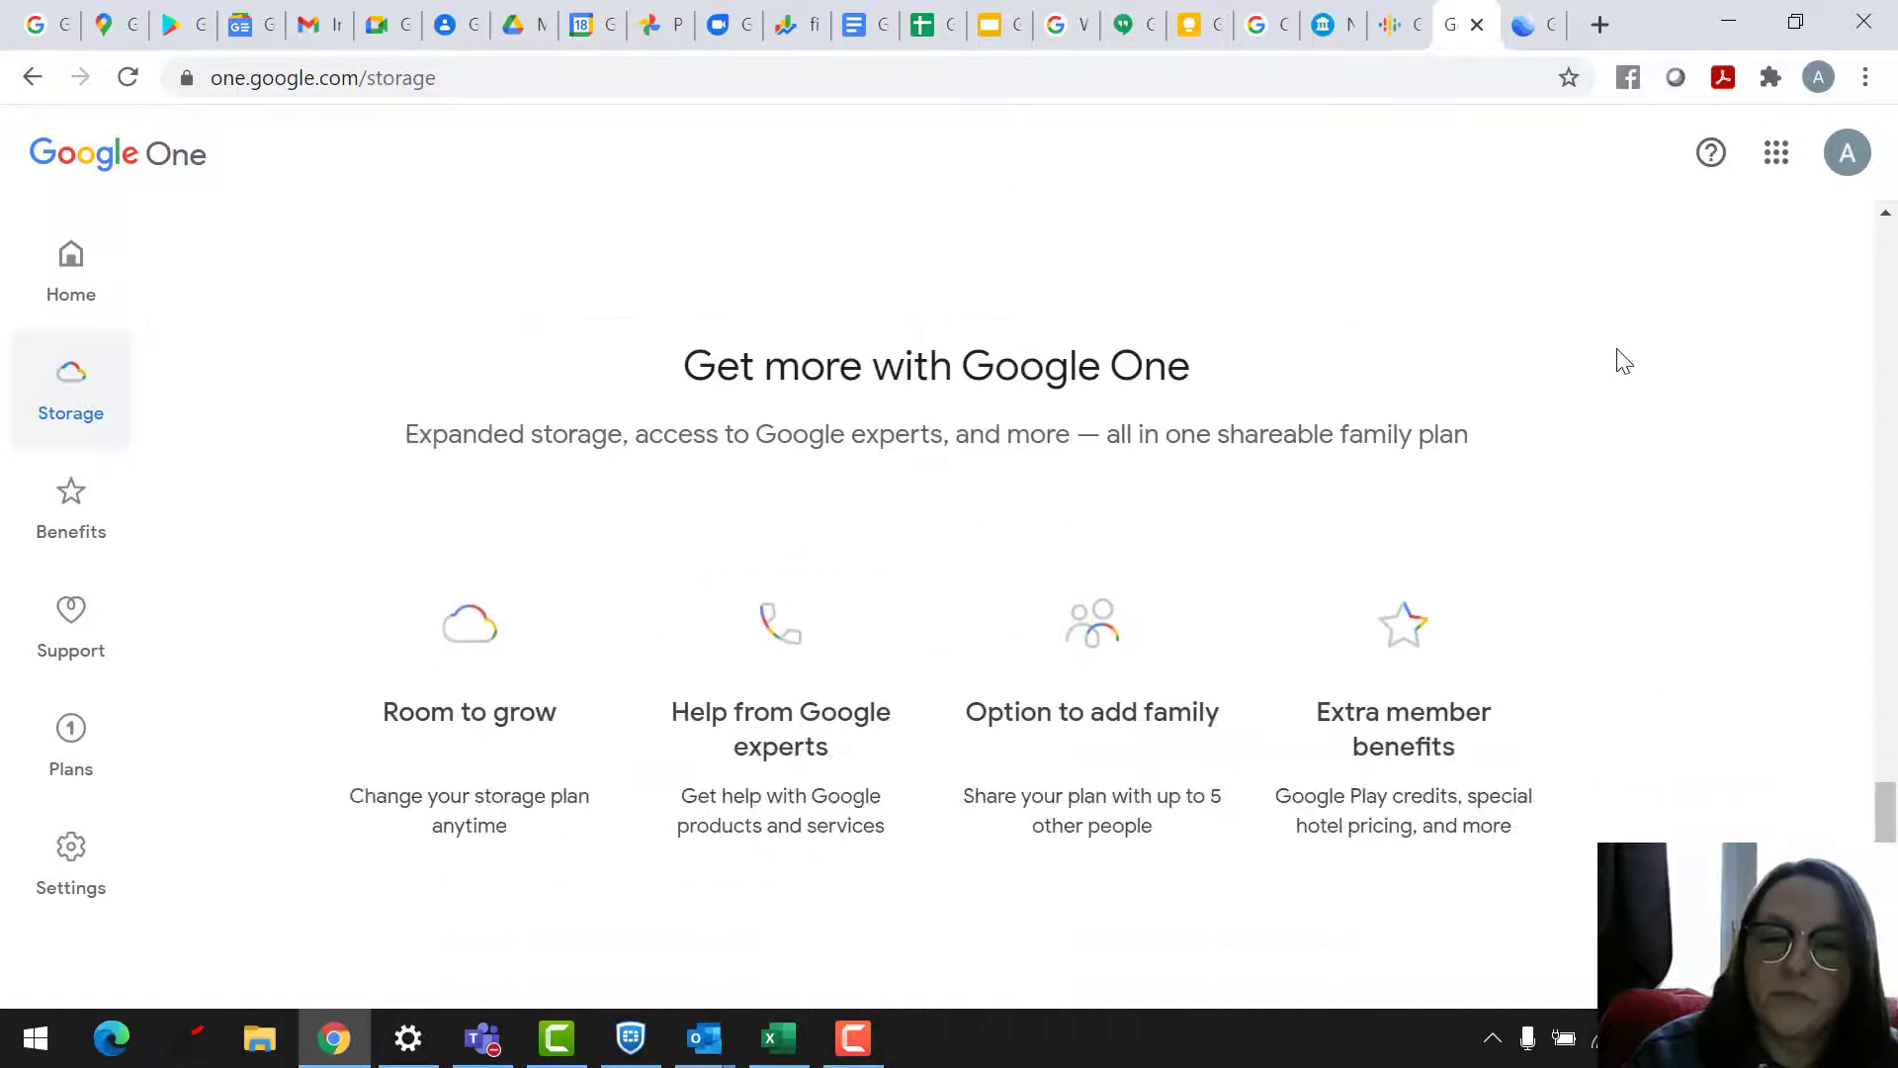
scroll(1622, 361, up, 10)
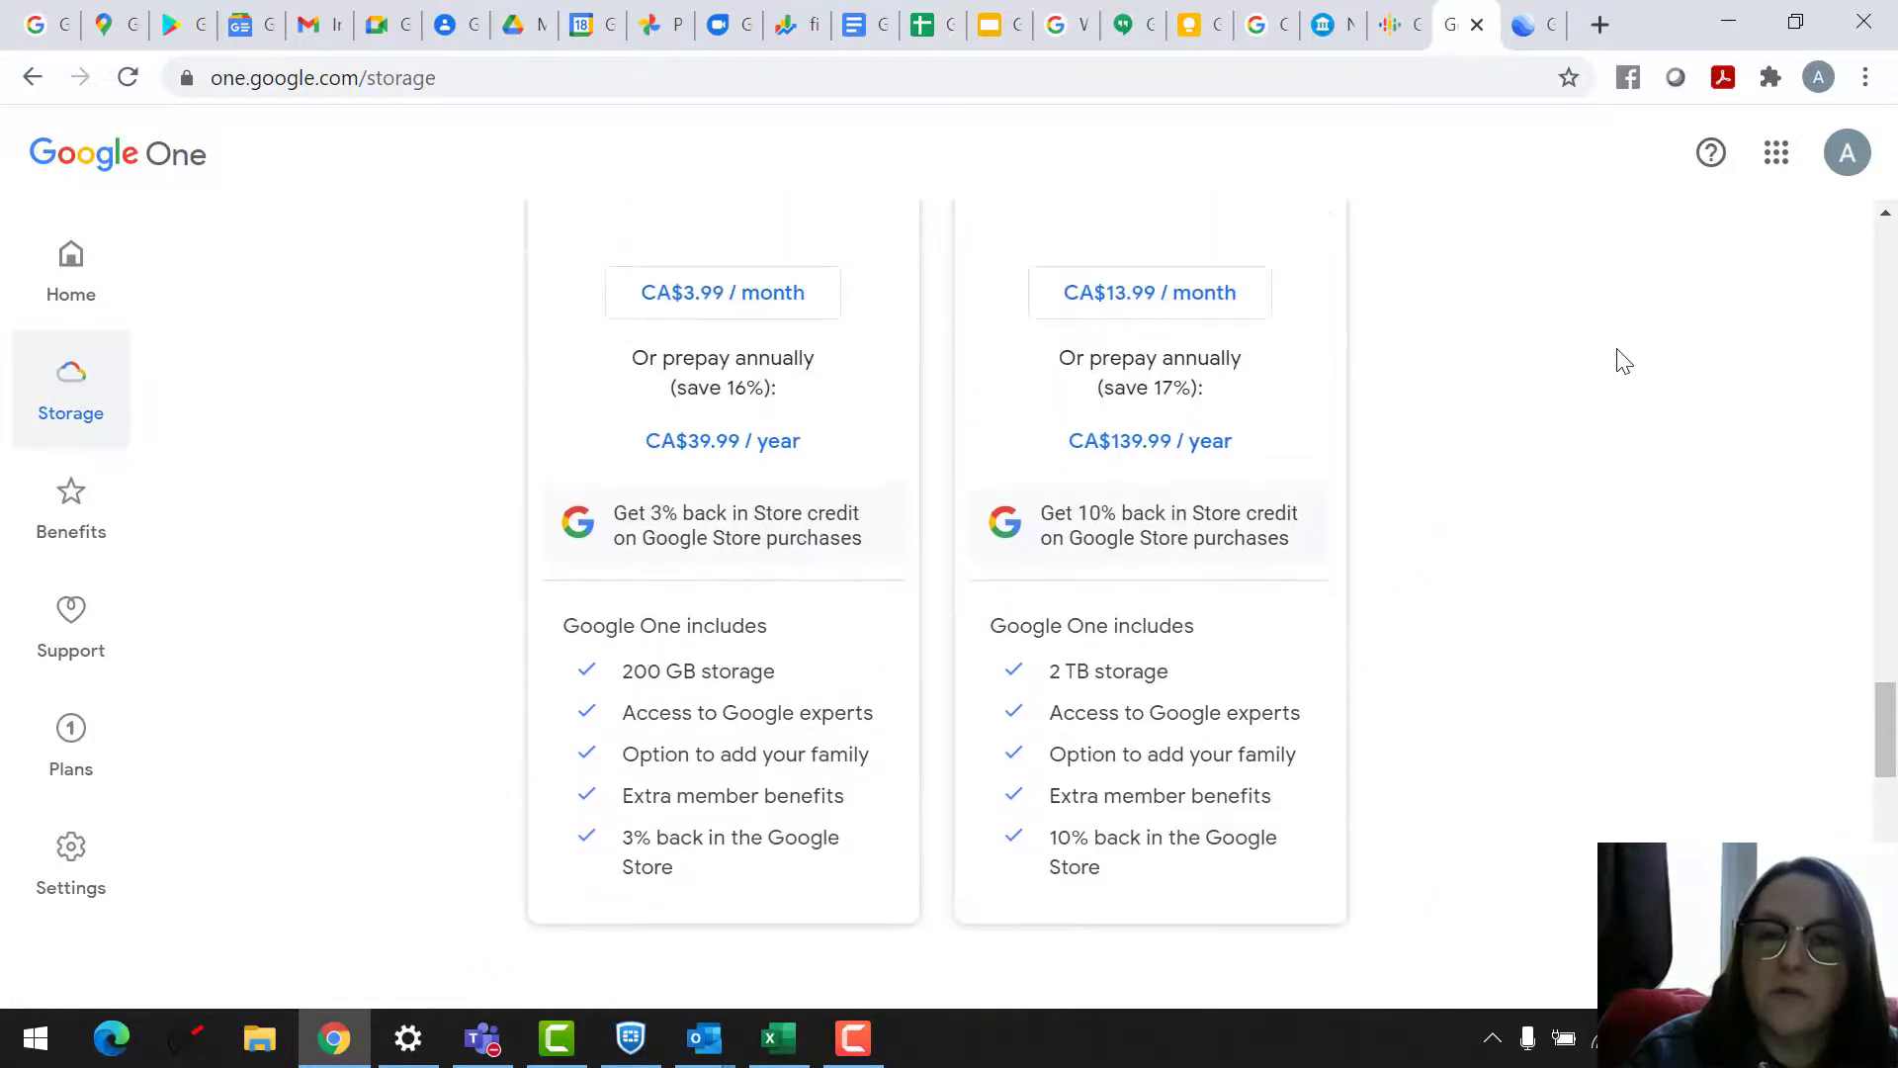
scroll(1622, 361, up, 1)
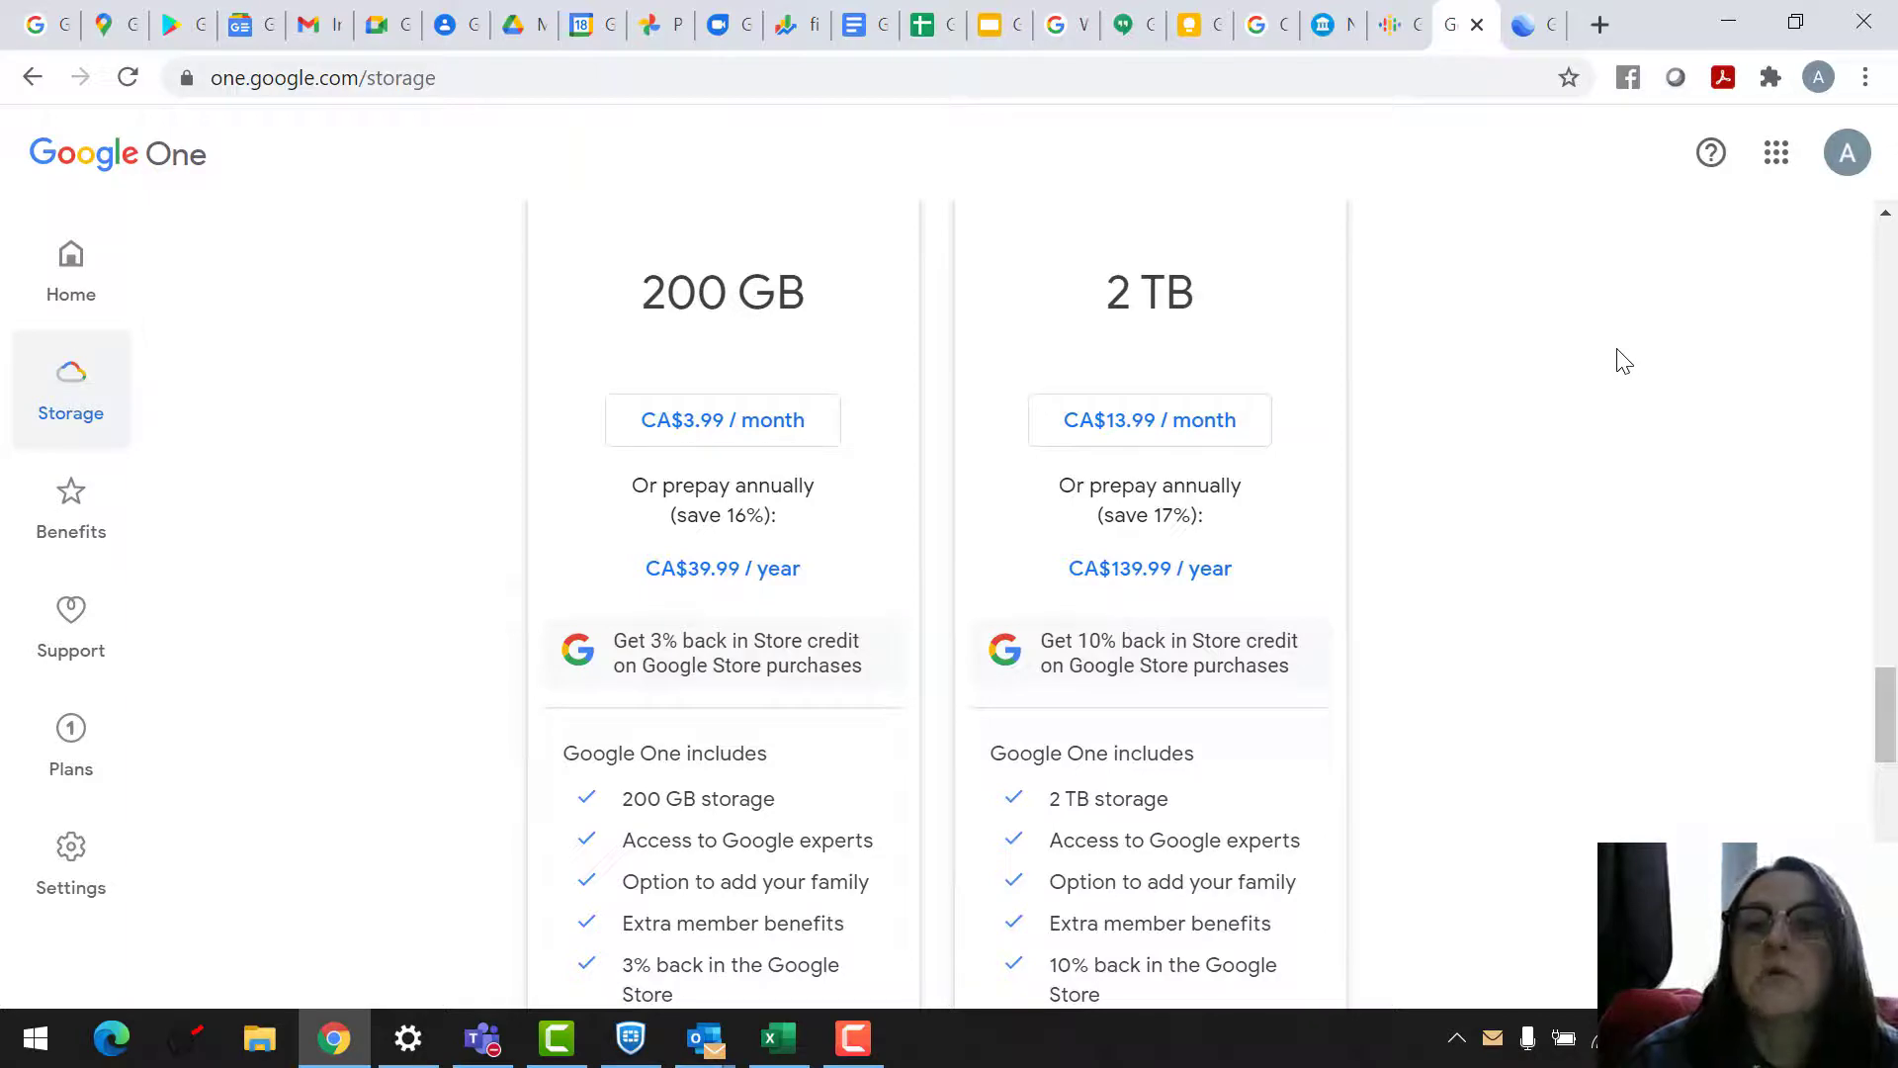
scroll(1623, 361, up, 15)
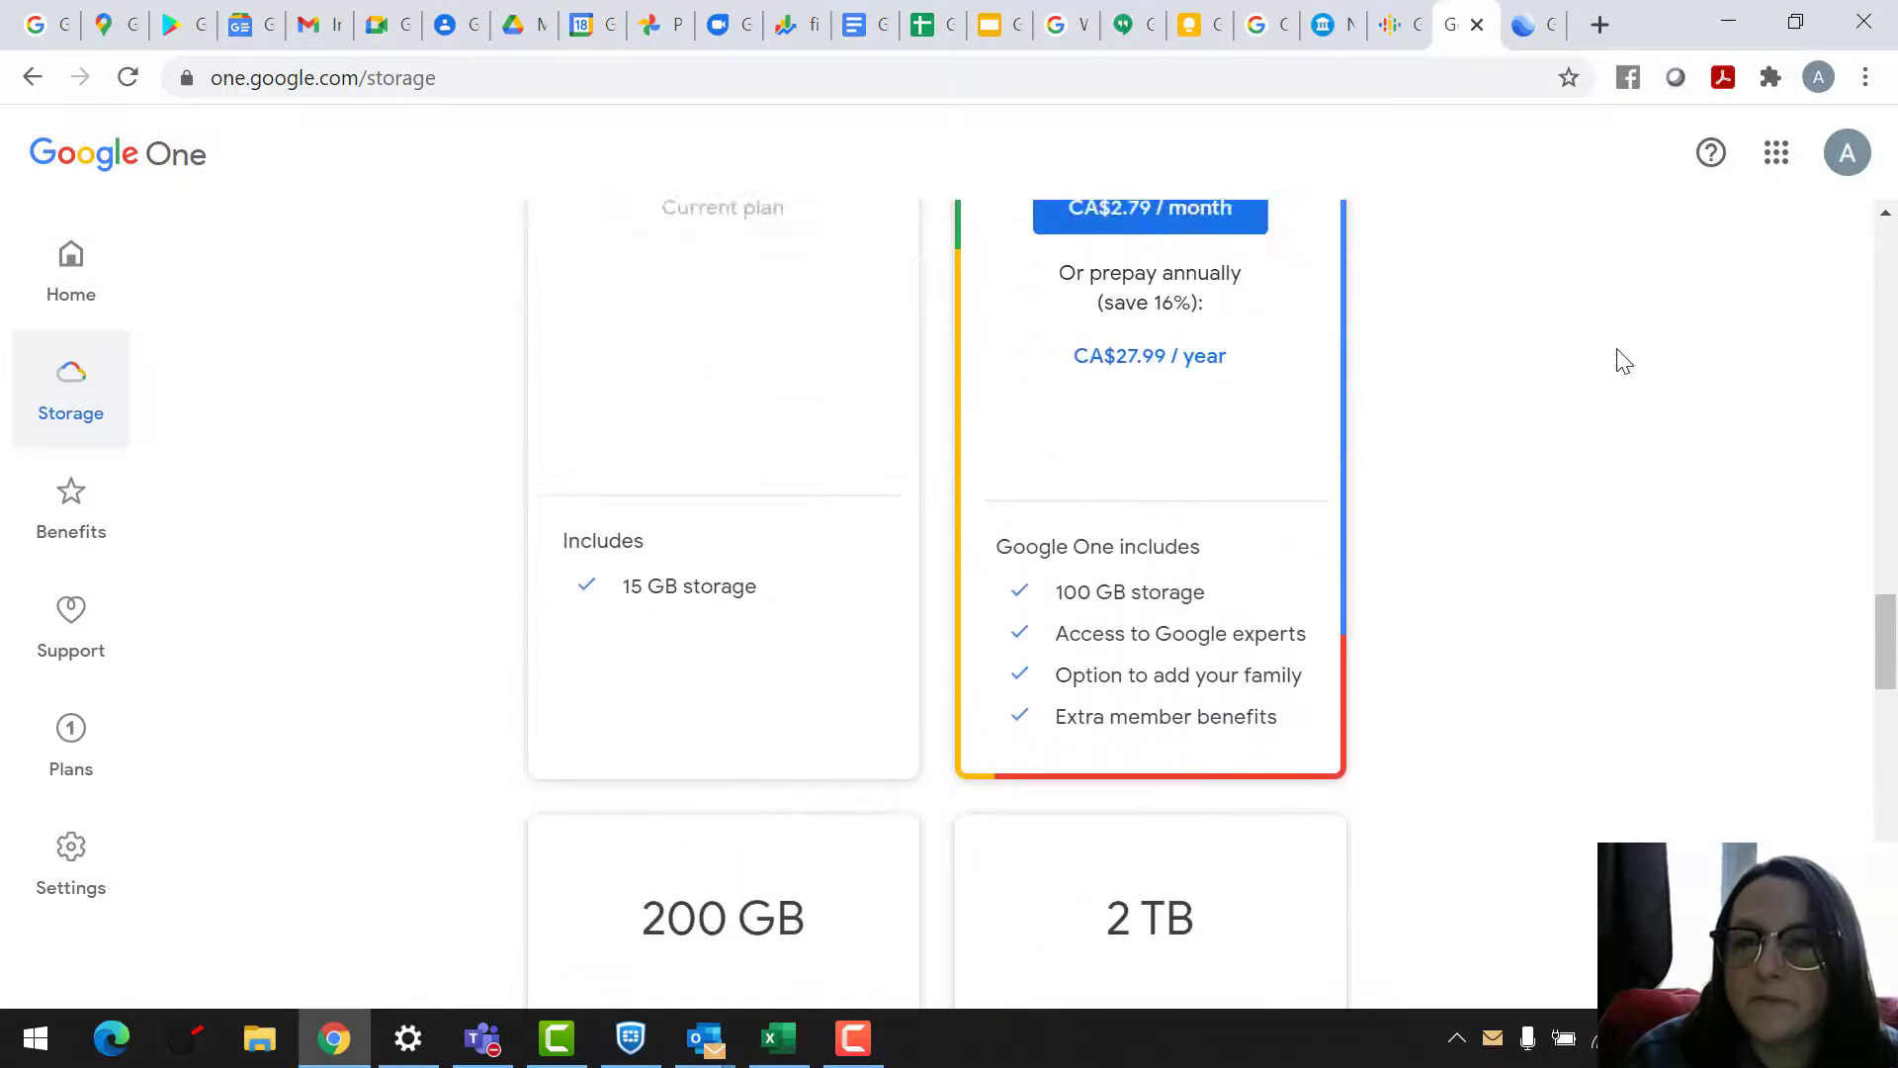
scroll(1623, 361, up, 1)
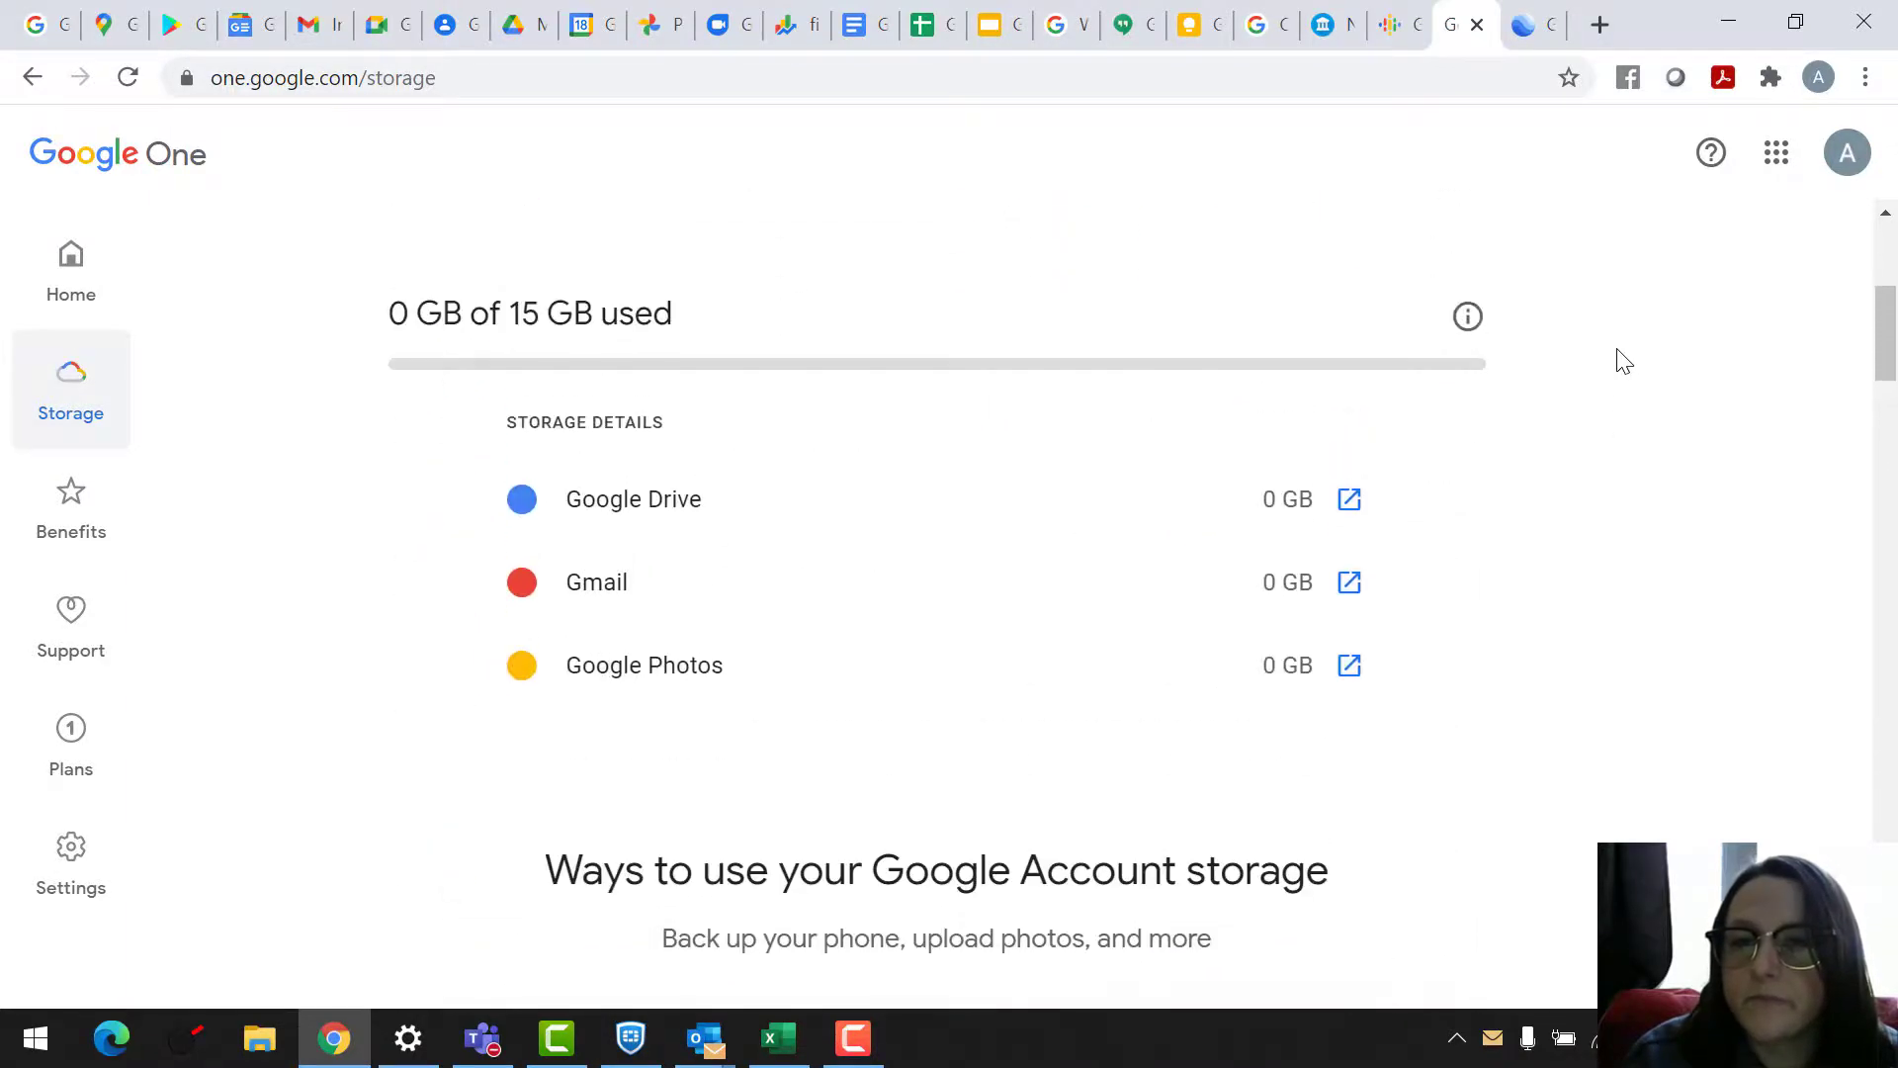
Look through the full list of Google apps and open Search from it.
click(1777, 153)
scroll(1774, 326, down, 8)
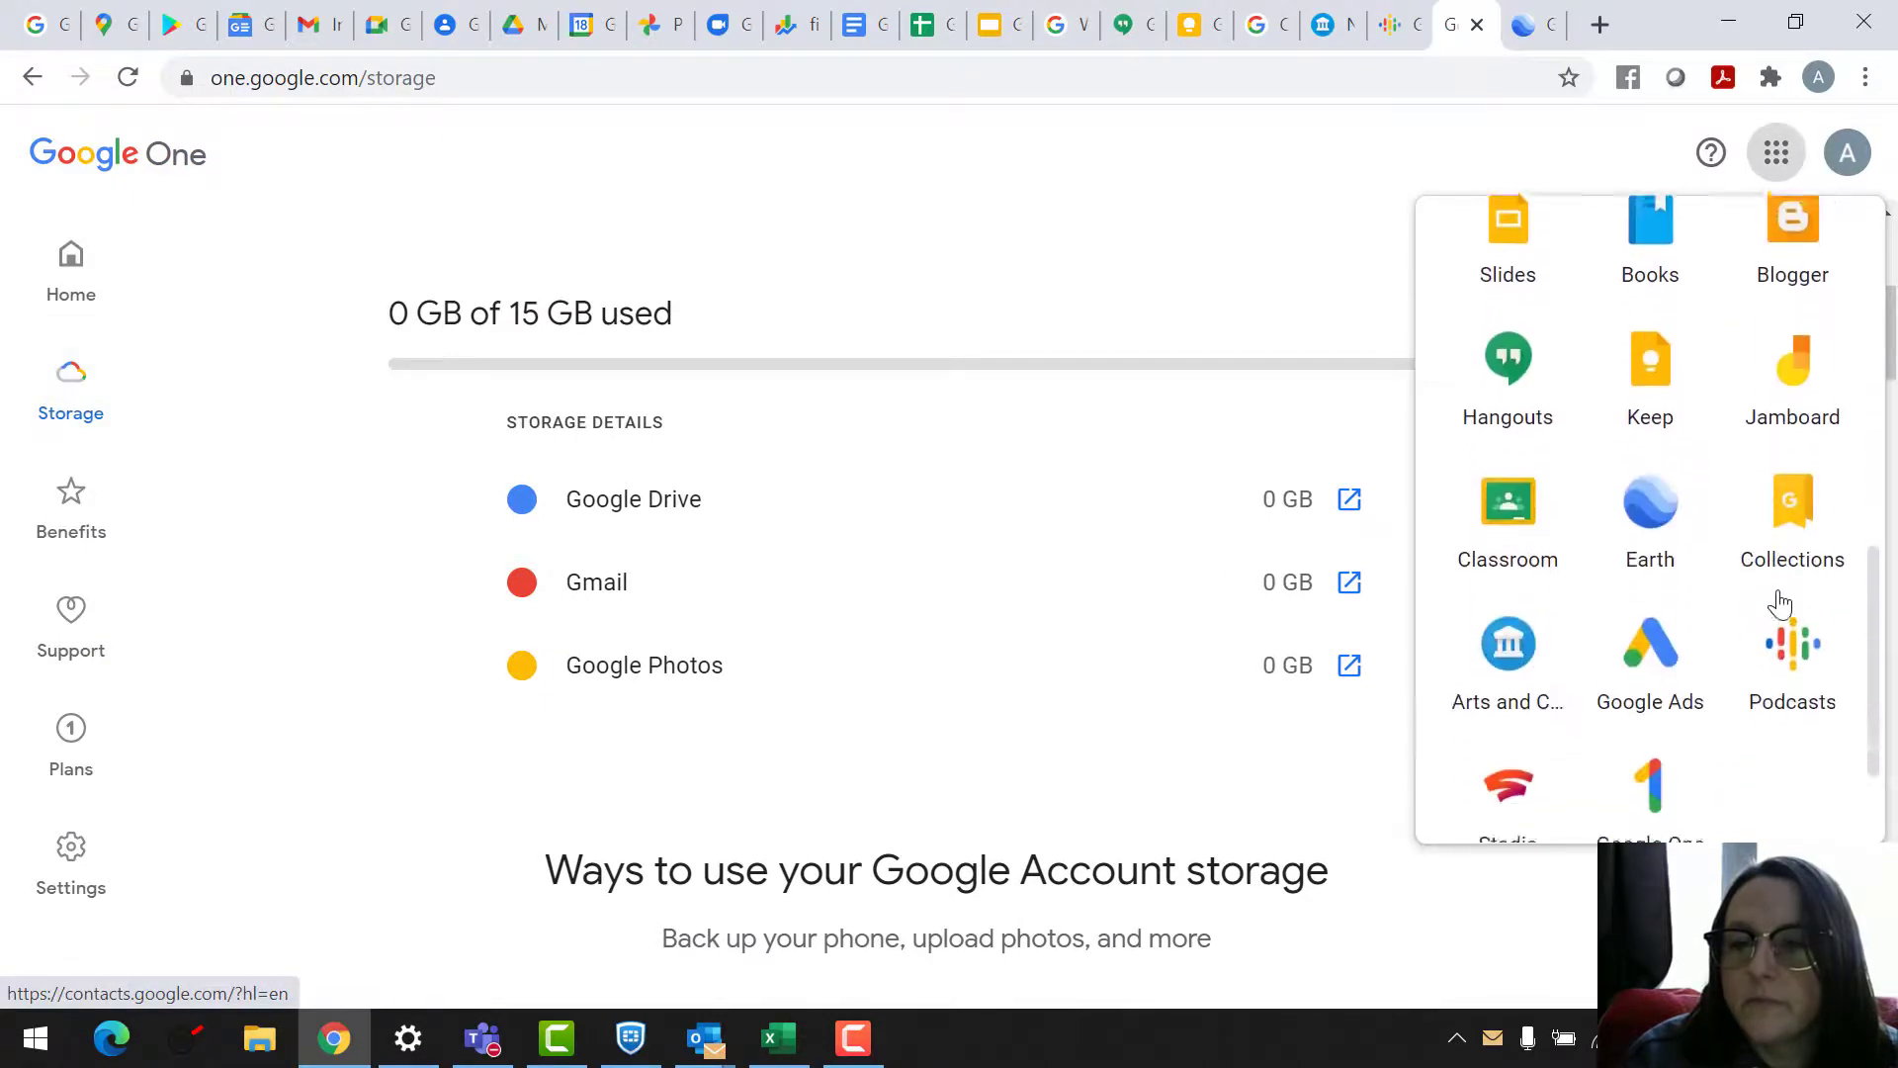
scroll(1779, 603, down, 2)
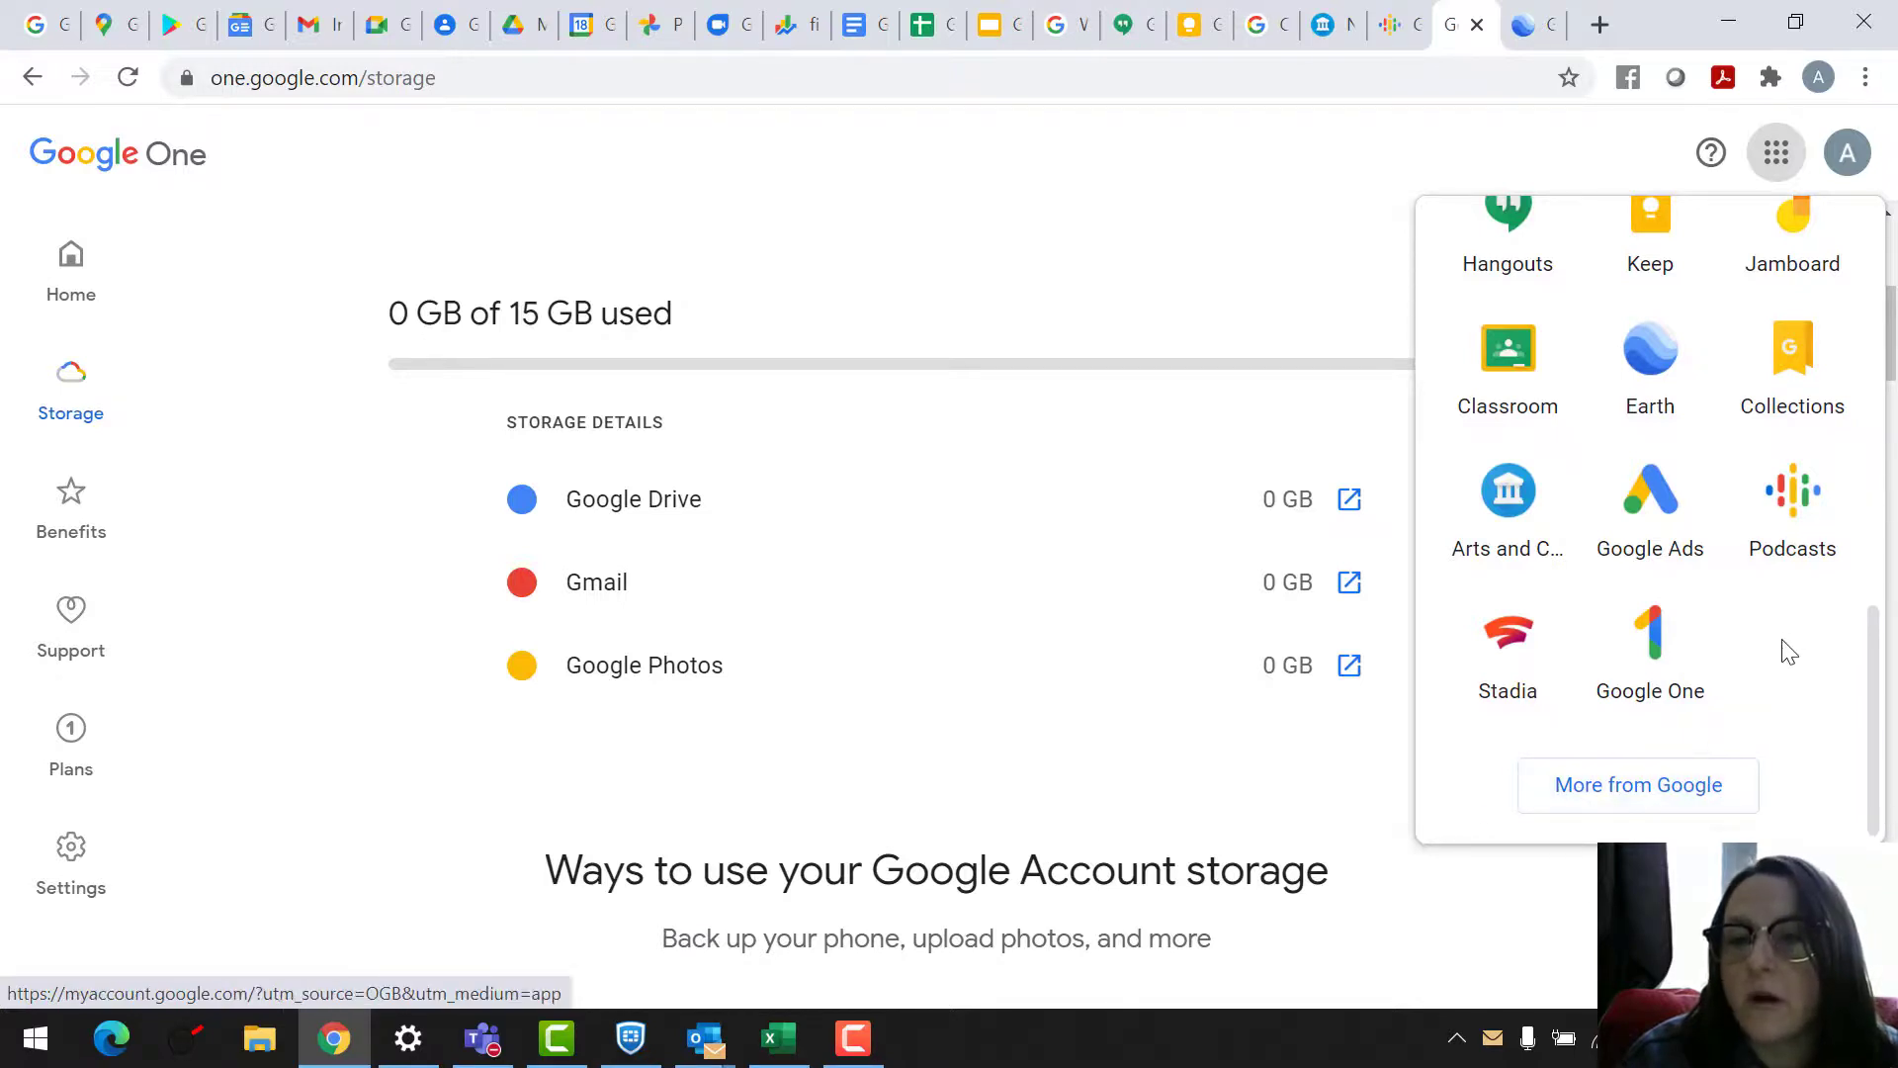
scroll(1789, 653, up, 10)
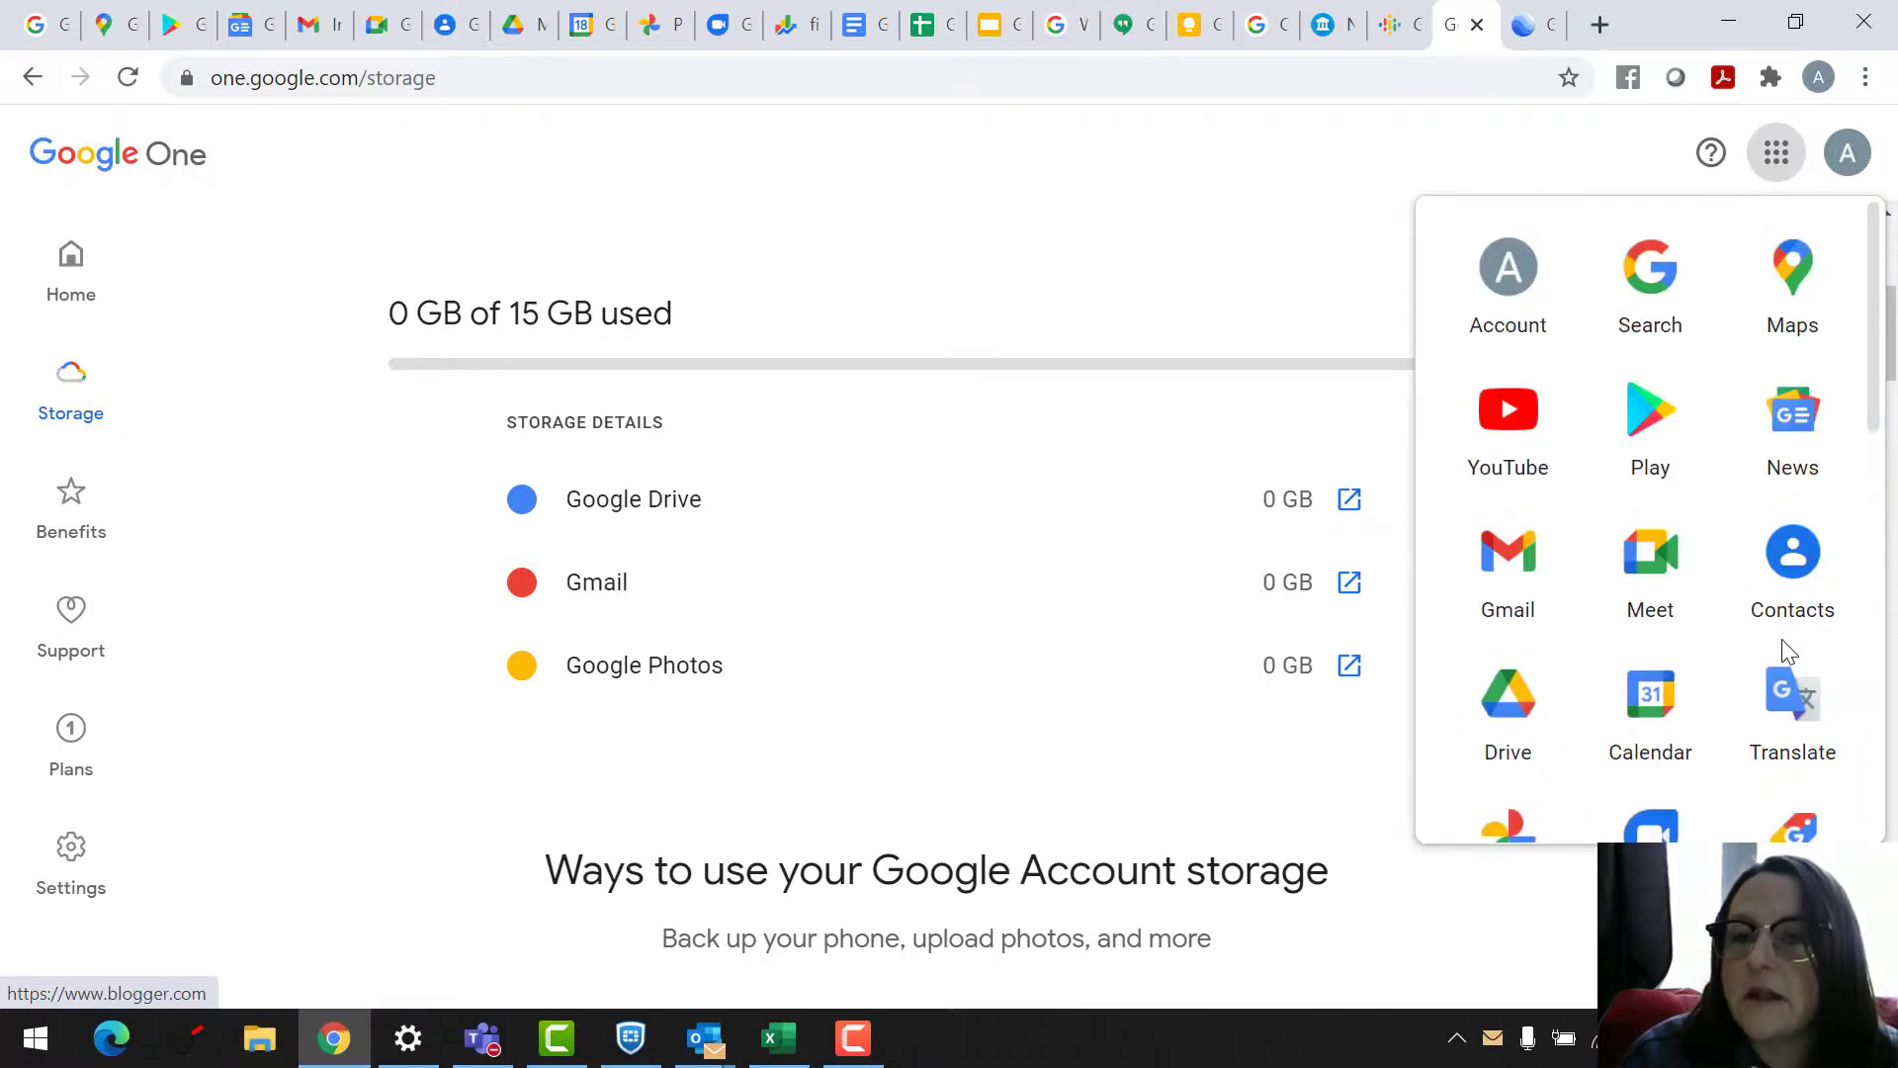
click(1659, 271)
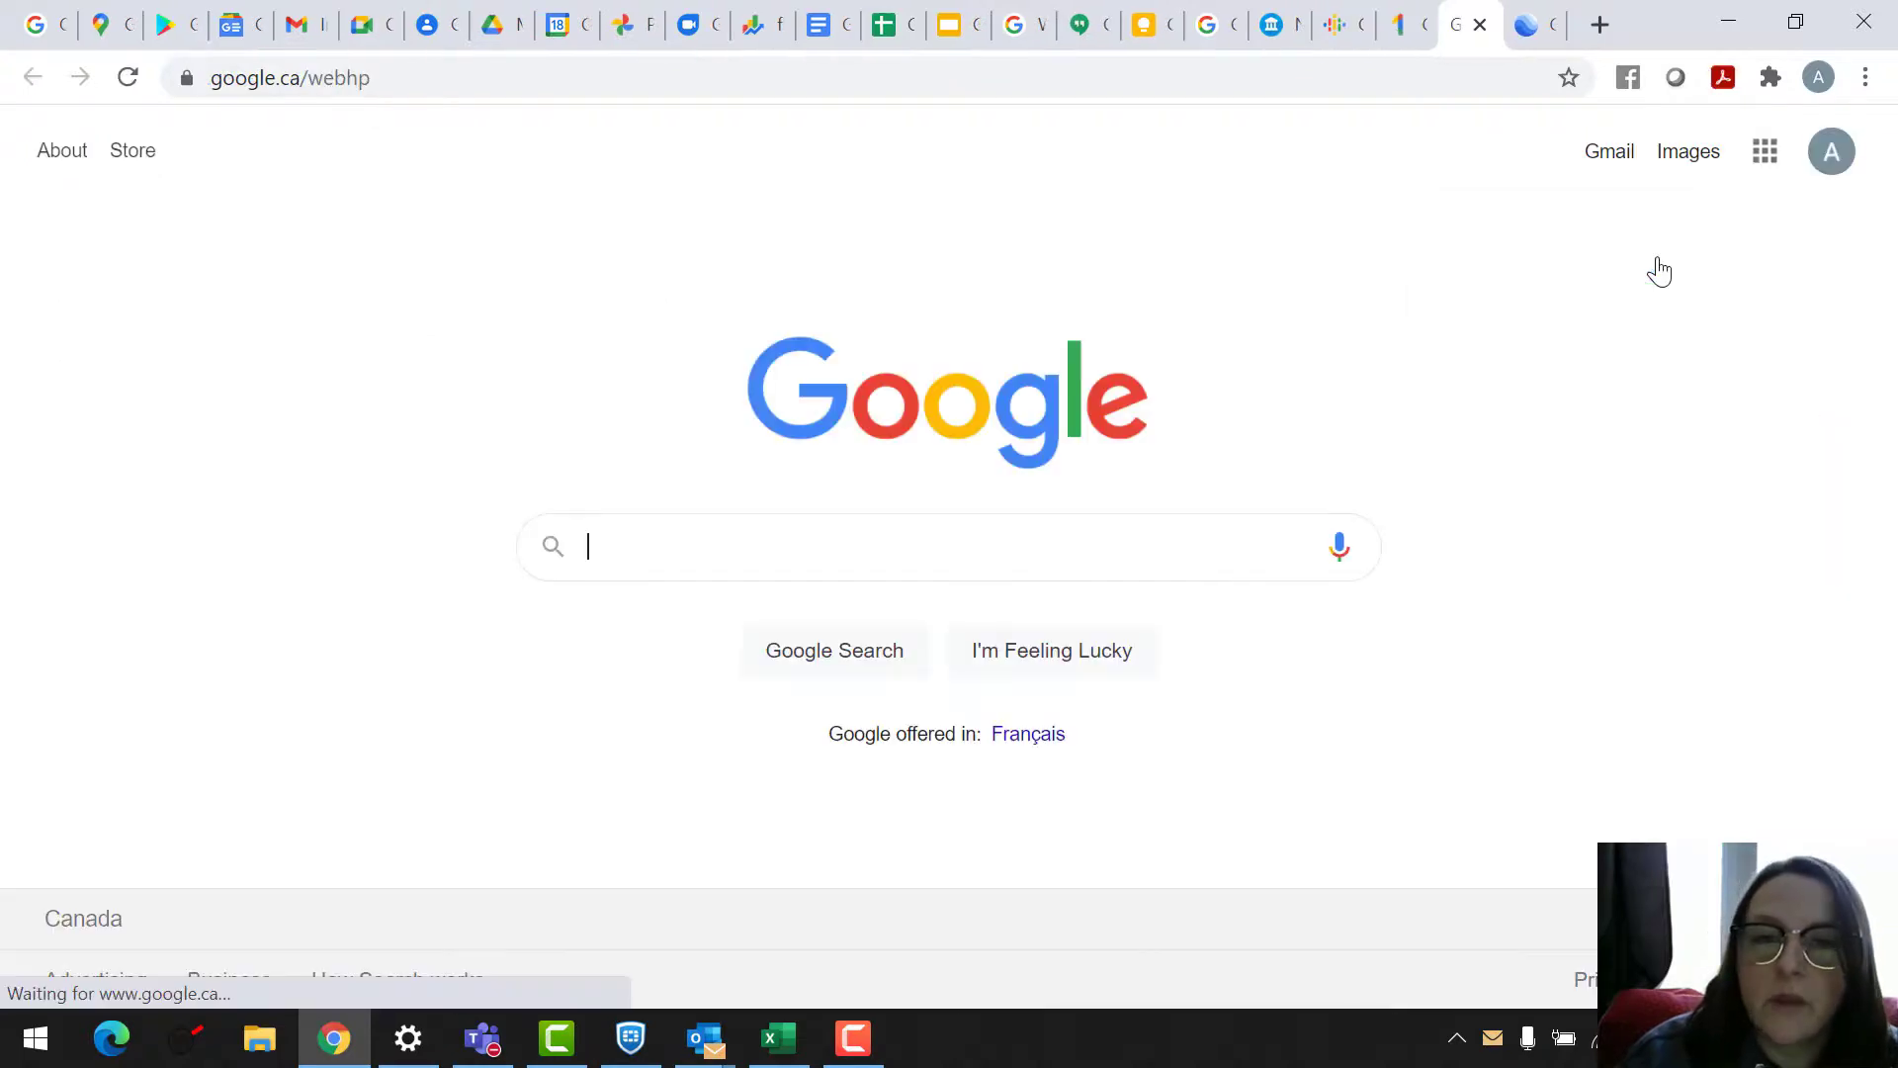